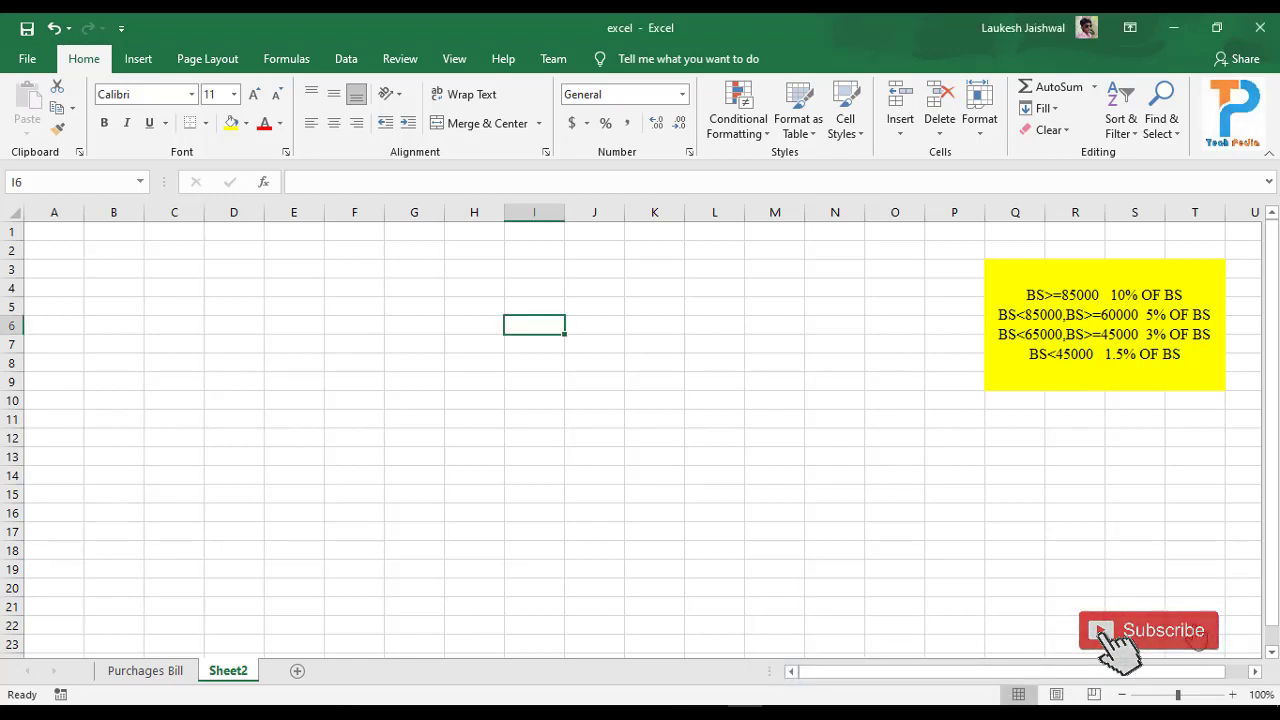
Step: Merge and center the cell range A1:M2 on Sheet2 for the title
{"action": "left_click", "coordinate": [51, 231]}
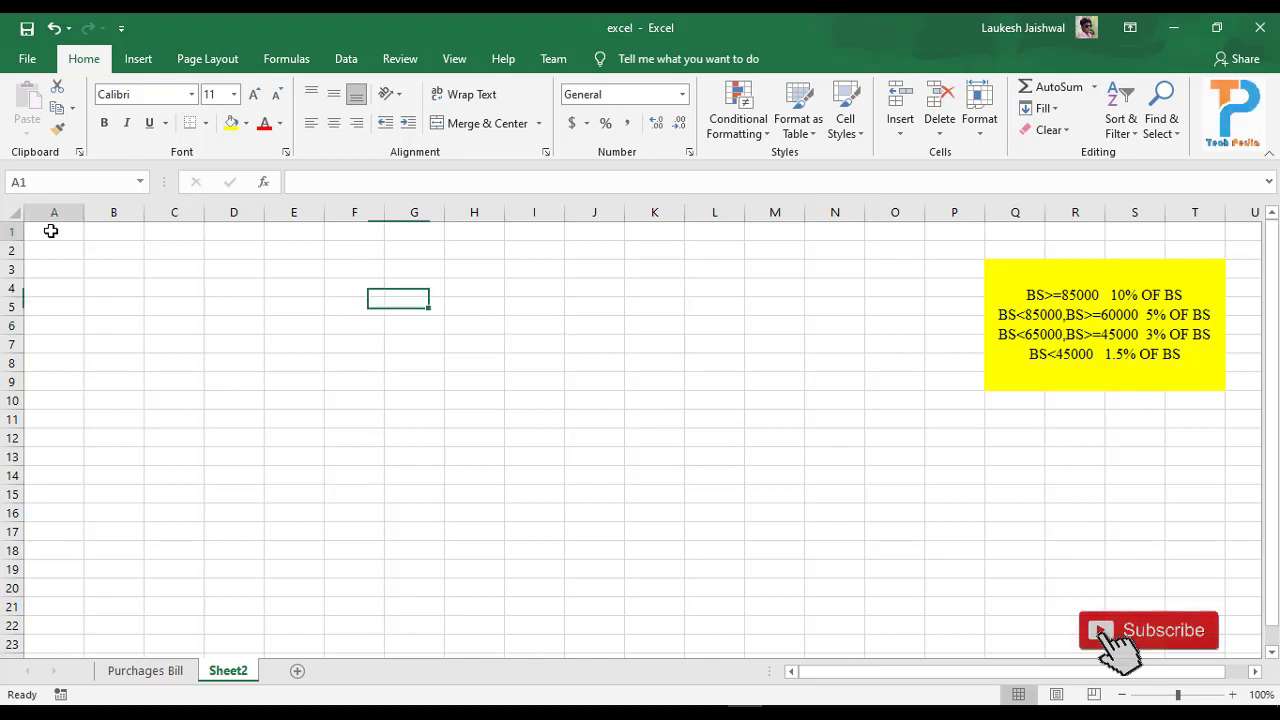
{"action": "left_click_drag", "start_coordinate": [51, 231], "coordinate": [757, 251]}
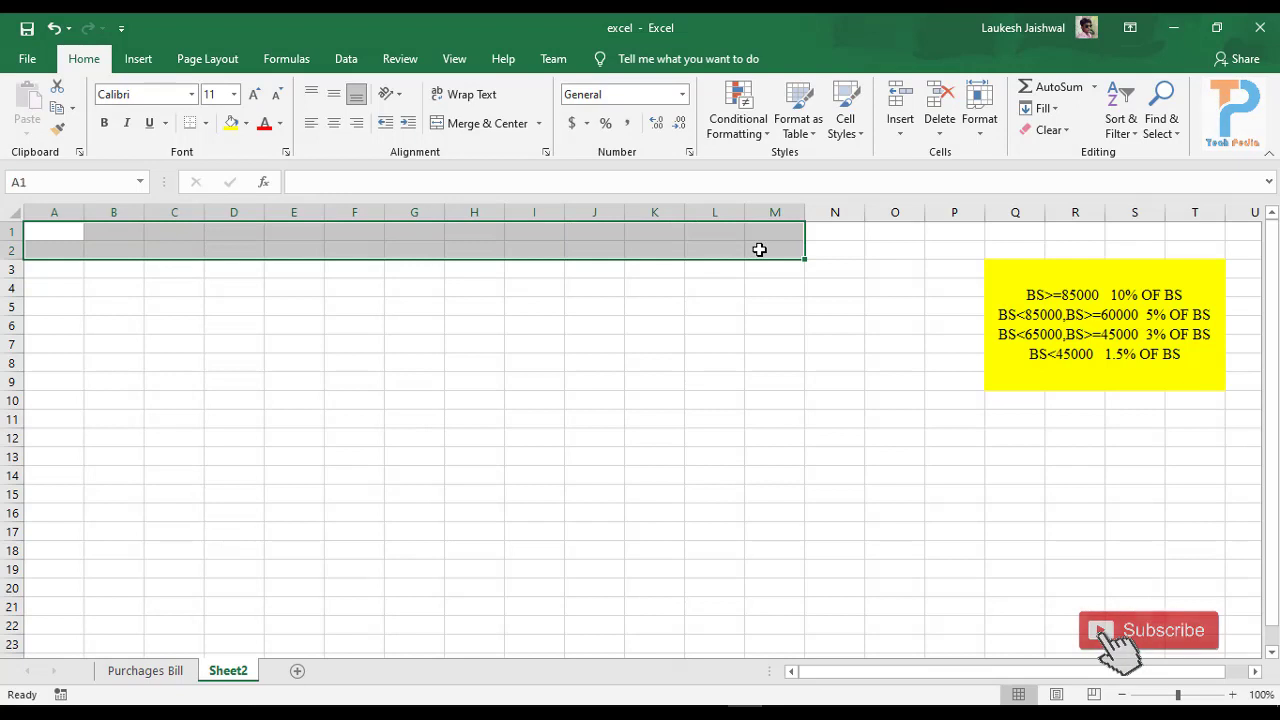
{"action": "left_click", "coordinate": [491, 128]}
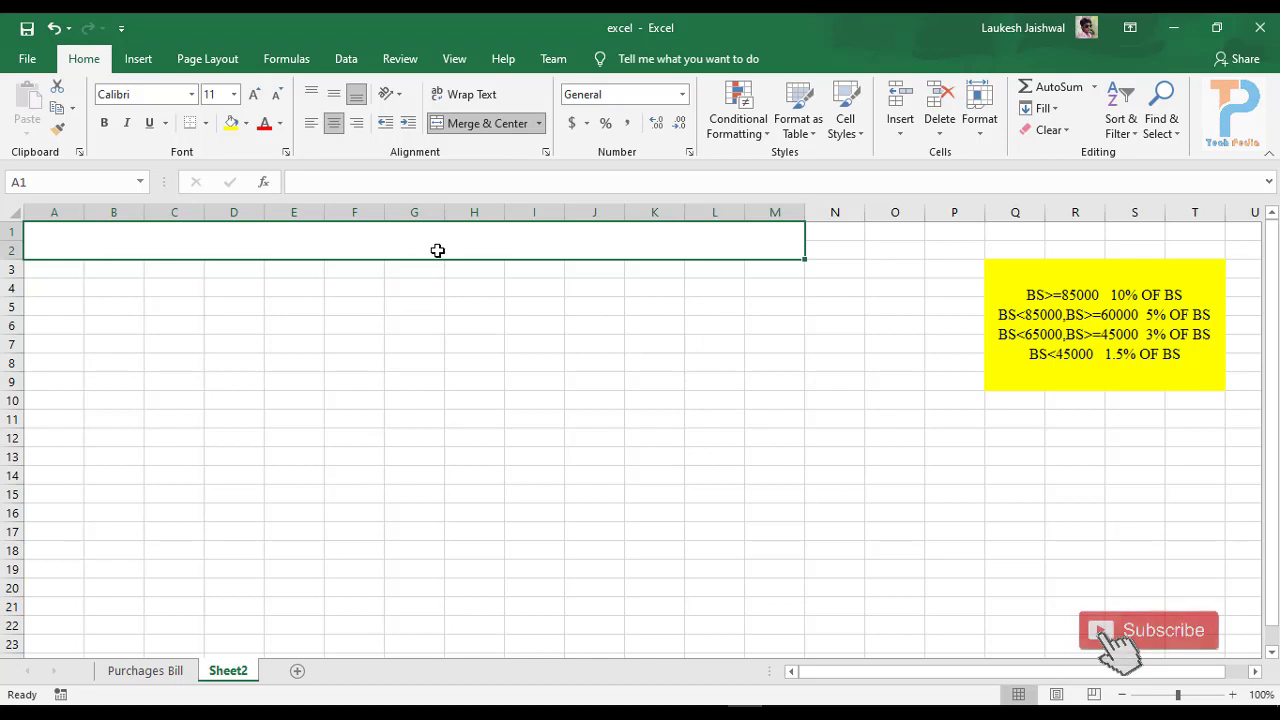
Step: Enter the title BASIC EMPLOYEE SALARY SHEET in the merged cell A1
{"action": "type", "text": "BASIC"}
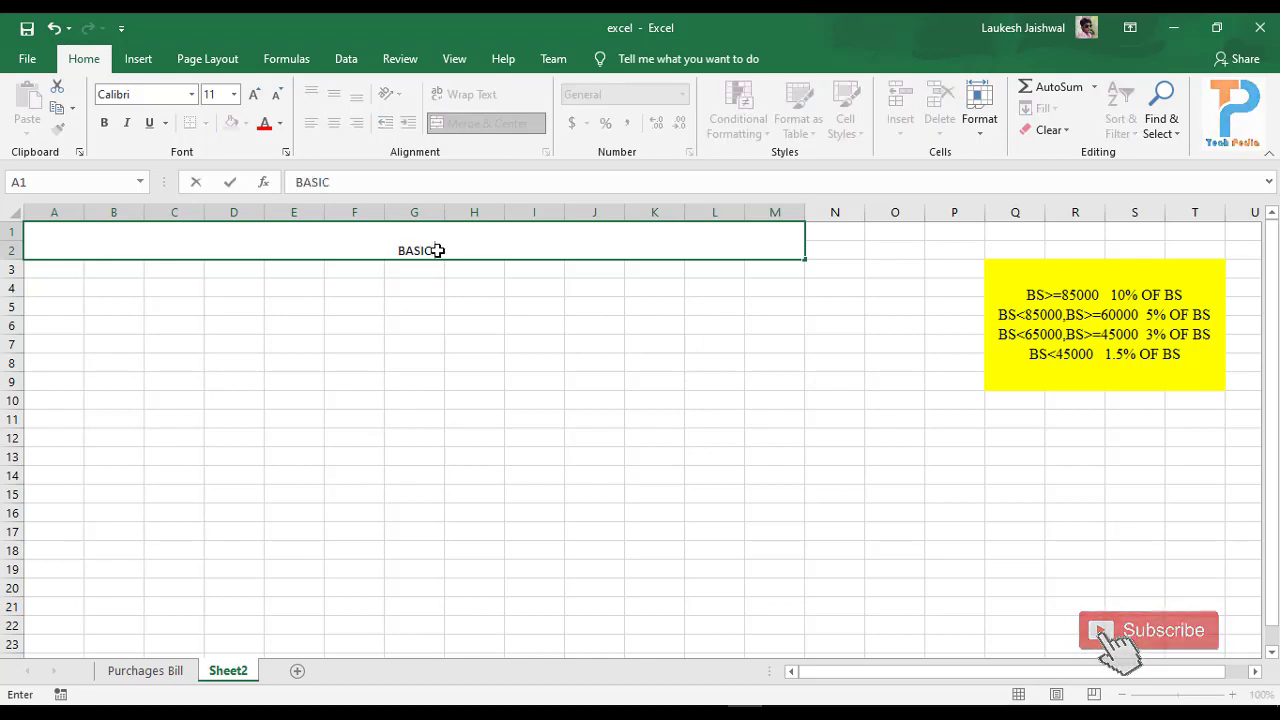
{"action": "type", "text": " EMPLO"}
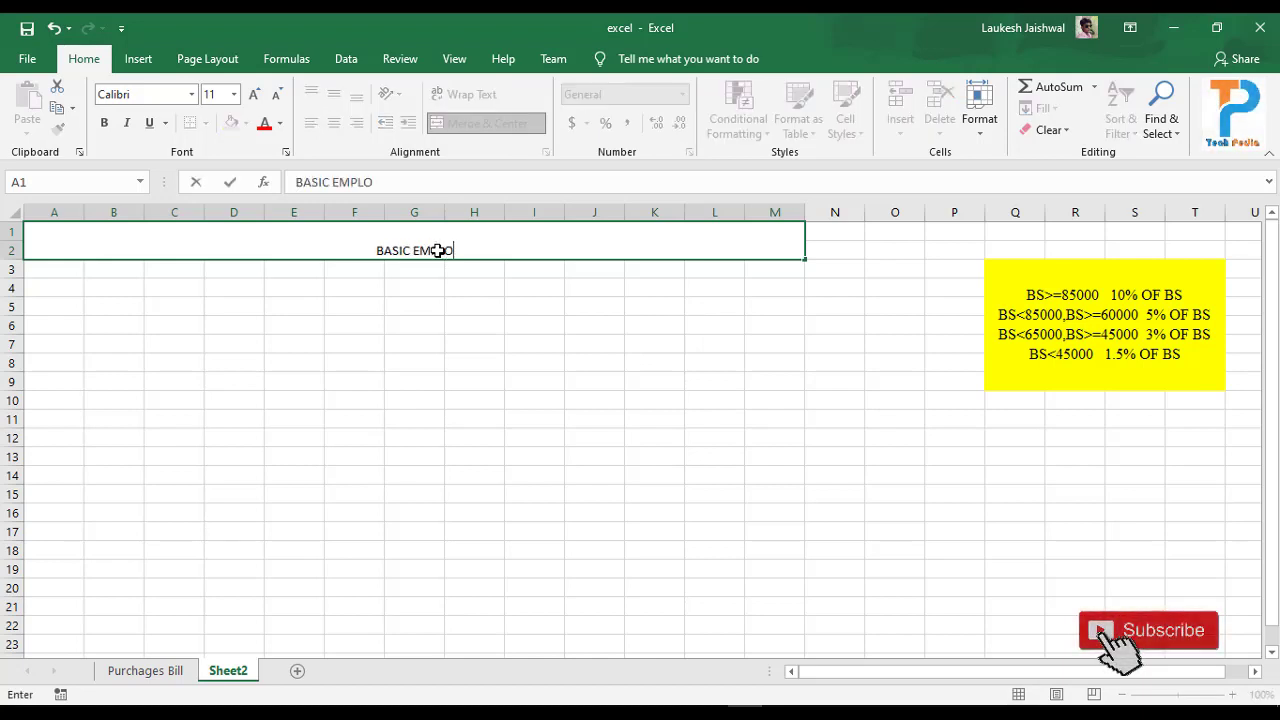
{"action": "type", "text": "YEE"}
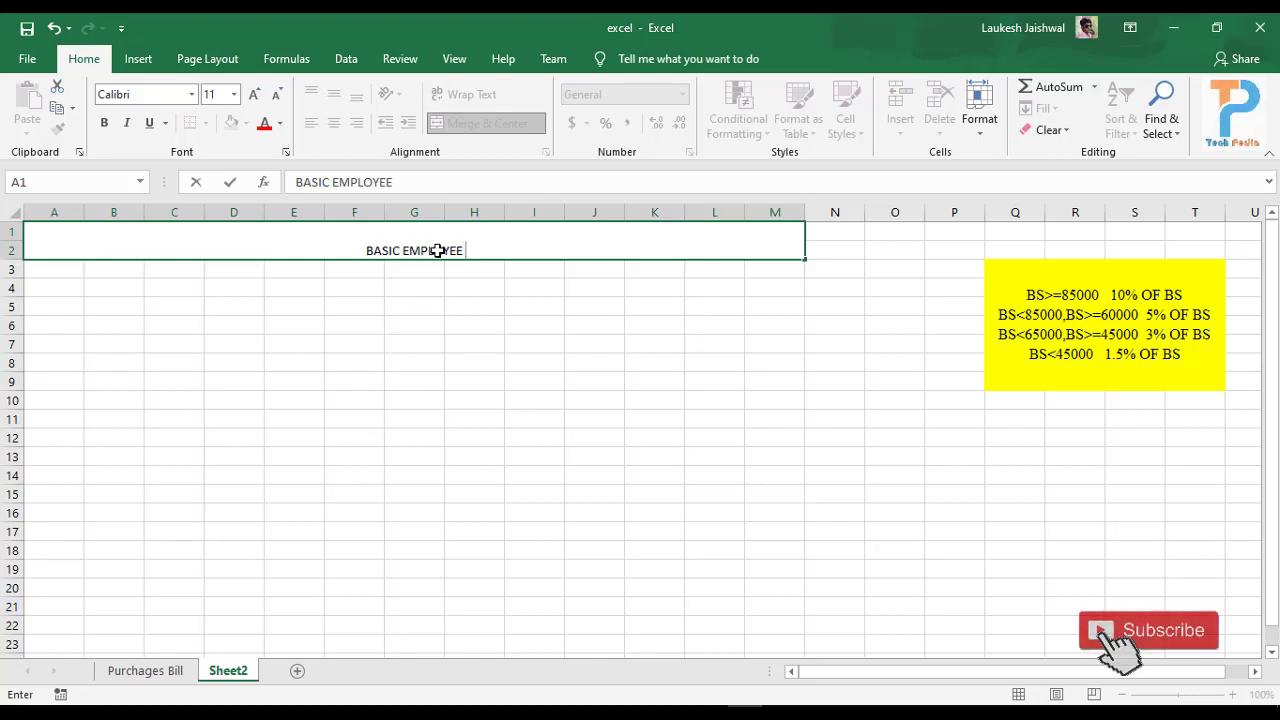
{"action": "type", "text": " SALAR"}
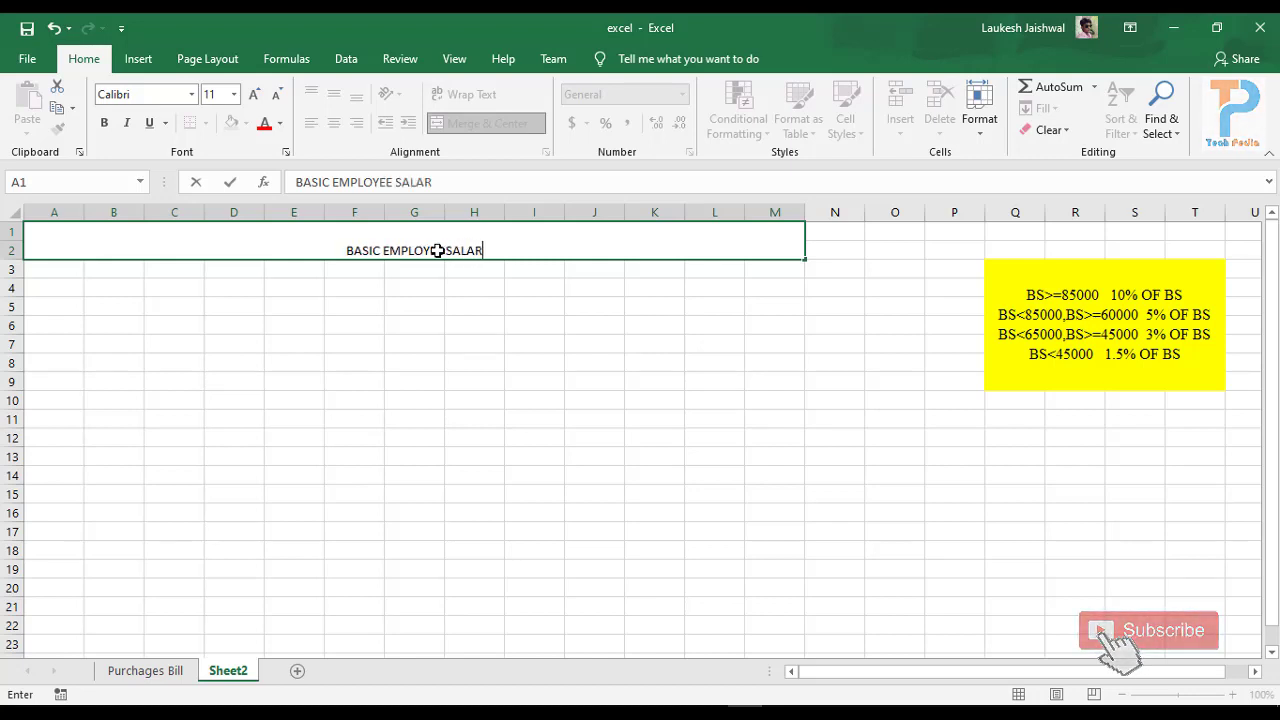
{"action": "type", "text": "Y SHEET"}
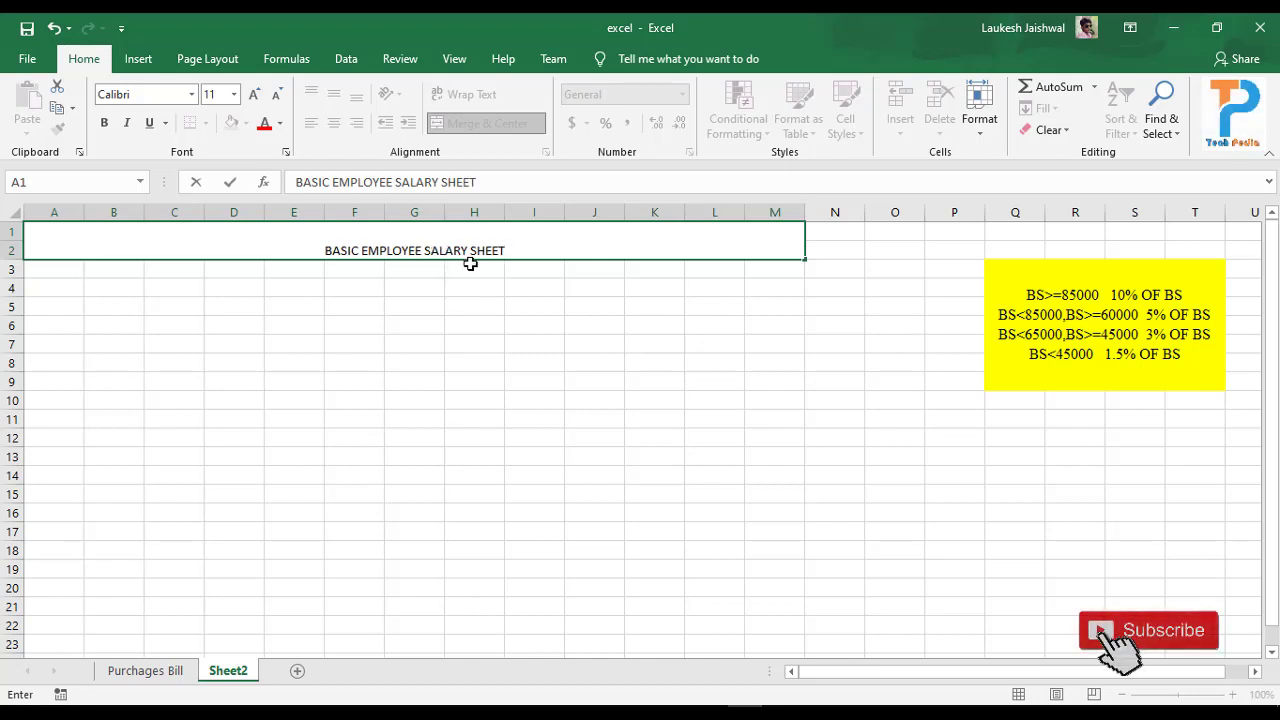
{"action": "left_click", "coordinate": [463, 307]}
Step: Middle-align the title vertically in its merged cell and increase its font size to 14
{"action": "left_click", "coordinate": [437, 255]}
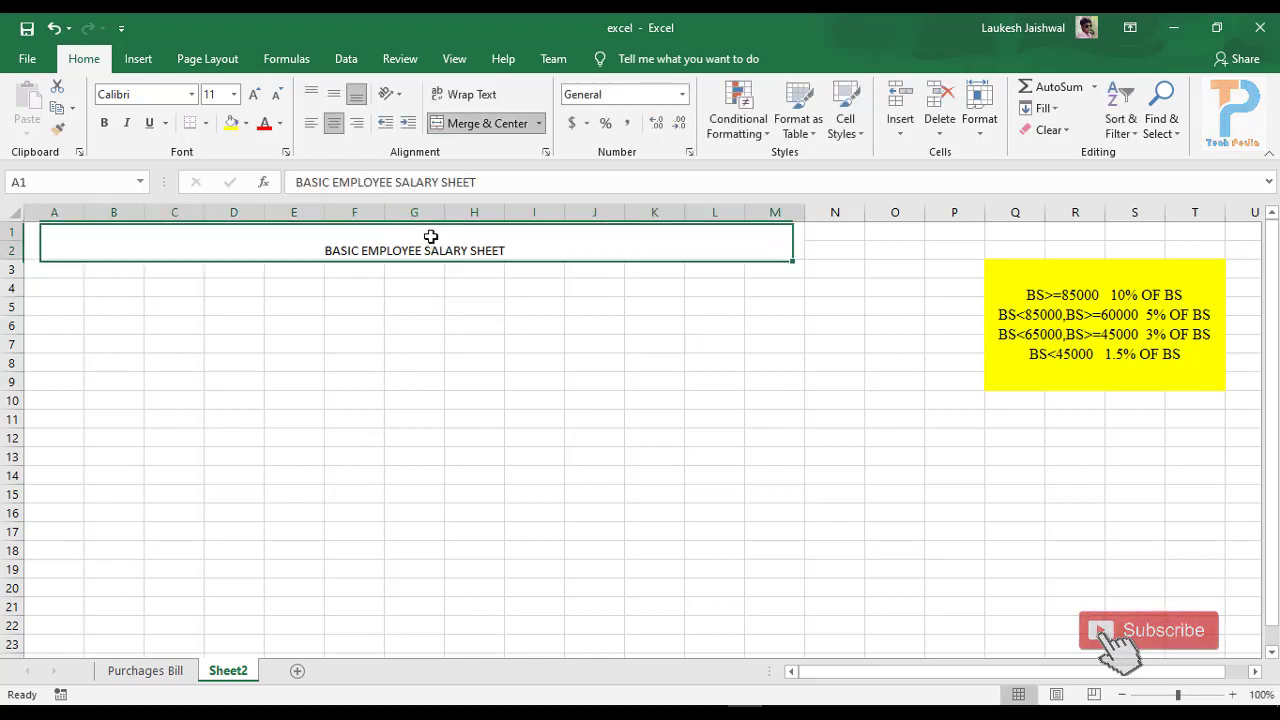
{"action": "left_click", "coordinate": [338, 97]}
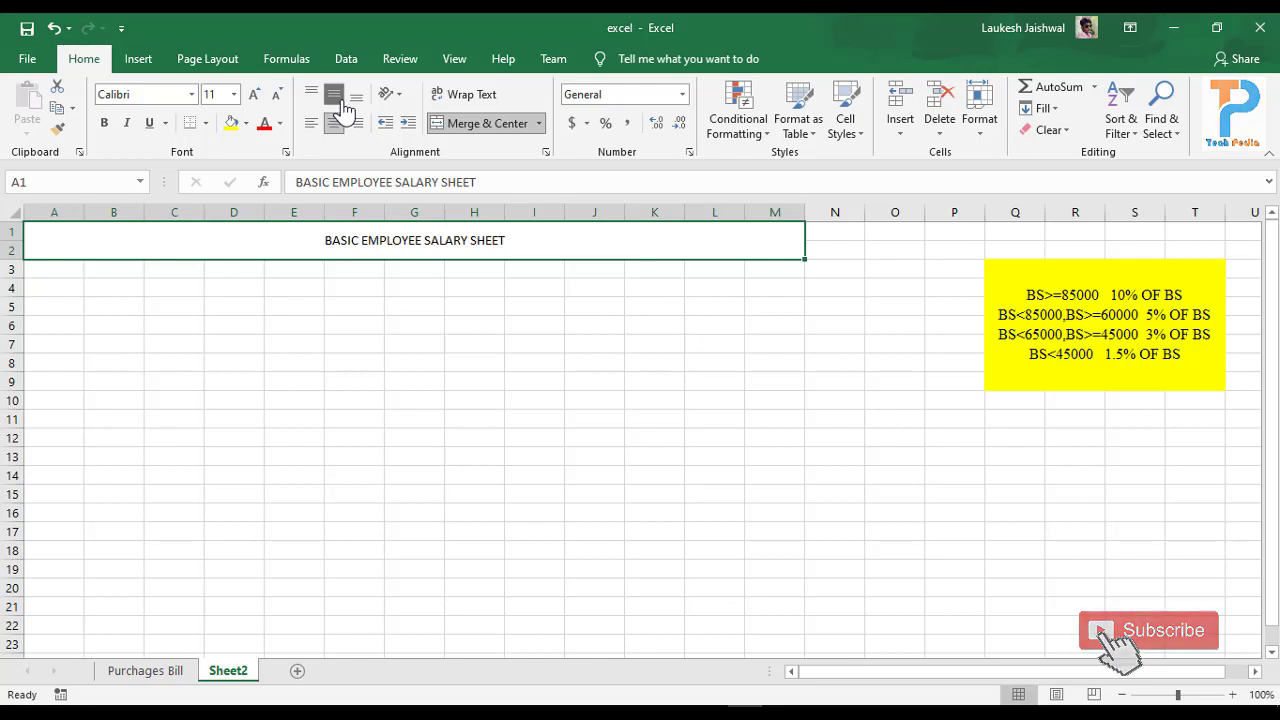
{"action": "left_click", "coordinate": [255, 95]}
{"action": "left_click", "coordinate": [255, 95]}
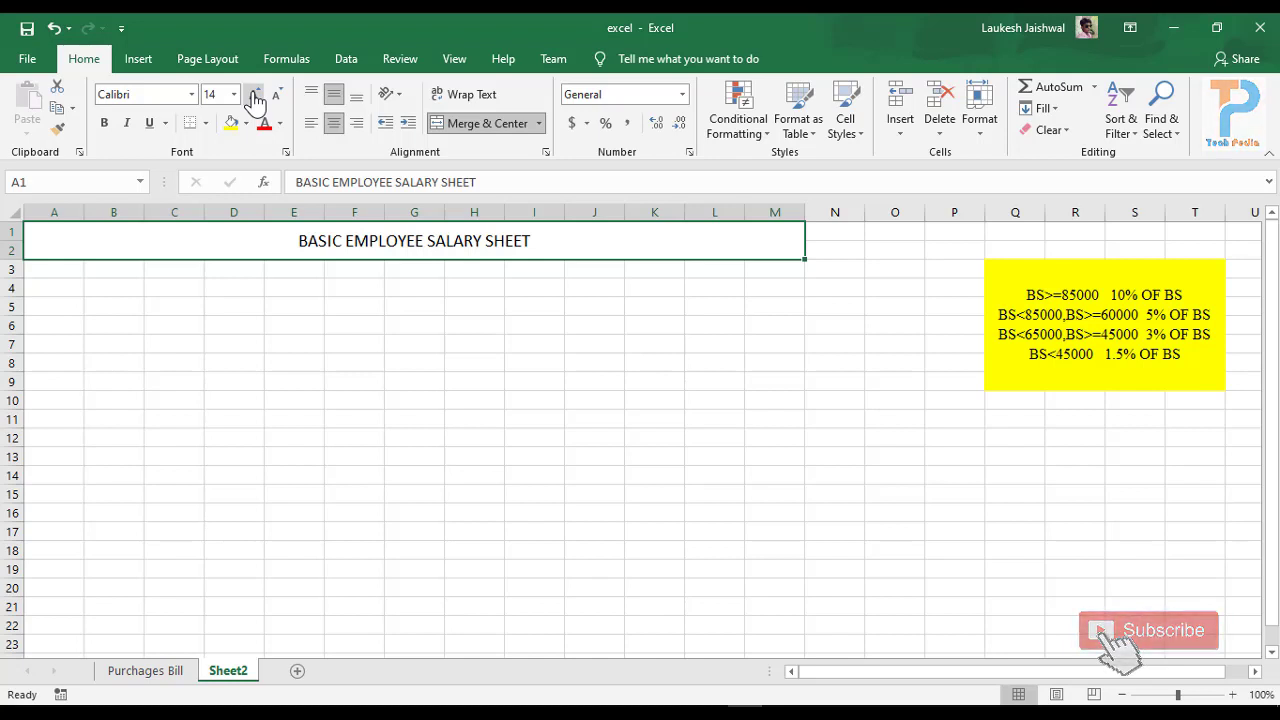
Step: Change the word EMPLOYEE to EMPLOYEES in the title, making it BASIC EMPLOYEES SALARY SHEET
{"action": "double_click", "coordinate": [418, 241]}
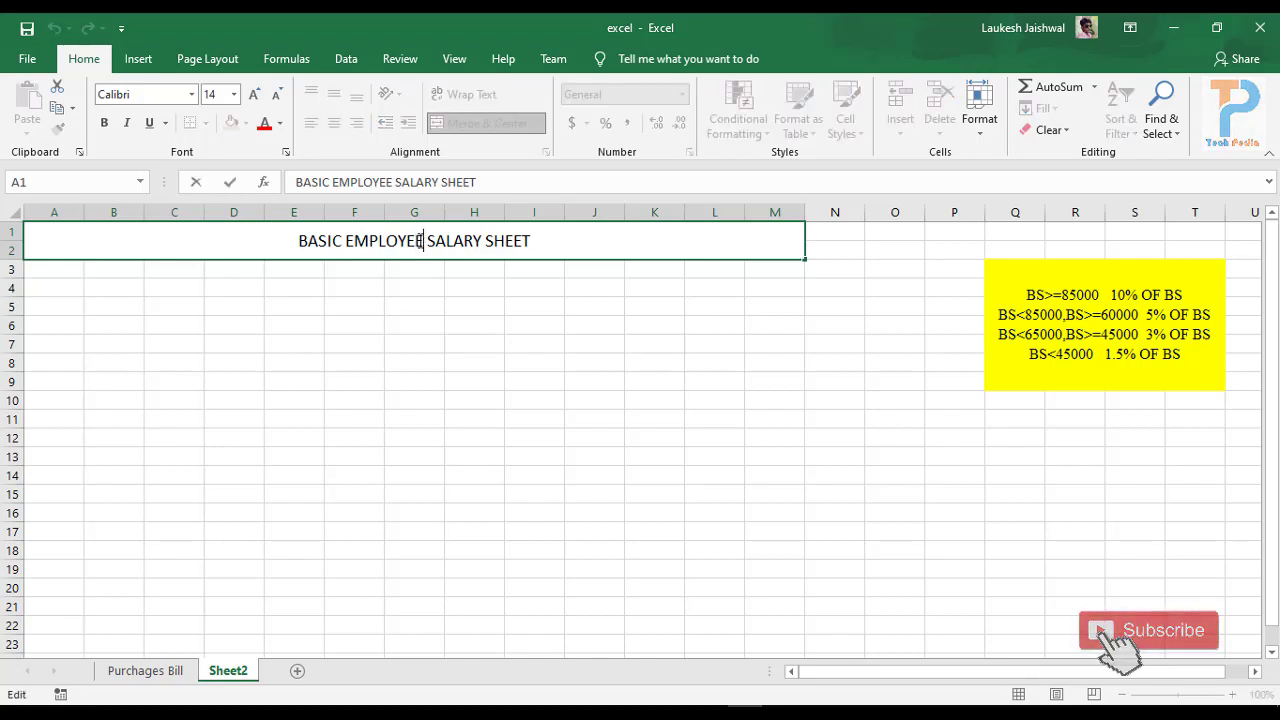
{"action": "type", "text": "S"}
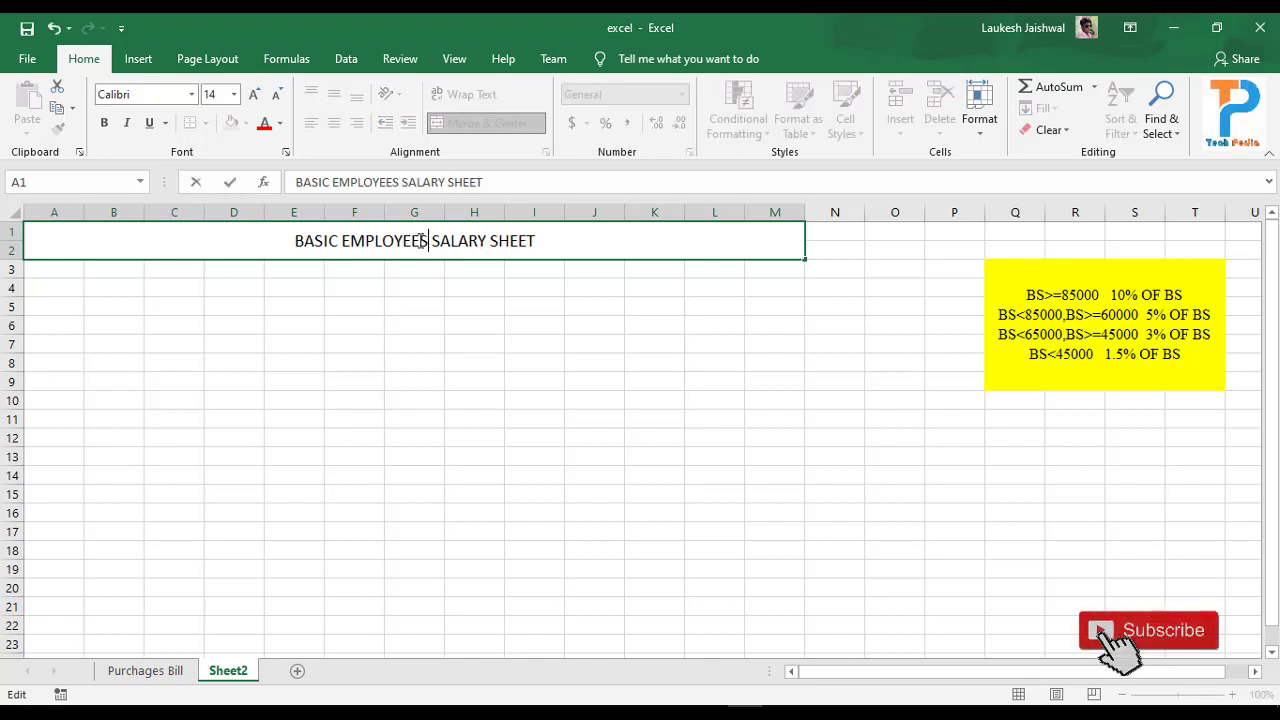
{"action": "left_click_drag", "start_coordinate": [420, 251], "coordinate": [417, 277]}
{"action": "left_click", "coordinate": [414, 292]}
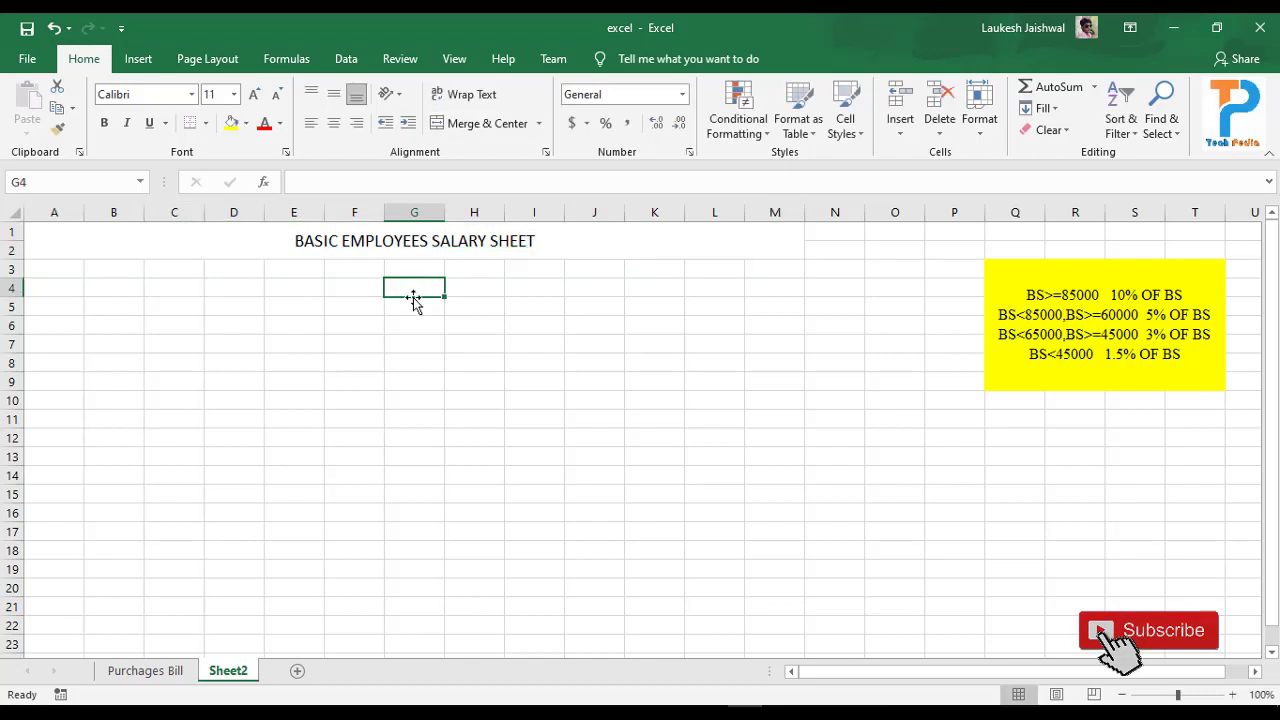
Step: Format the title in A1 as bold Times New Roman at font size 18
{"action": "left_click", "coordinate": [414, 243]}
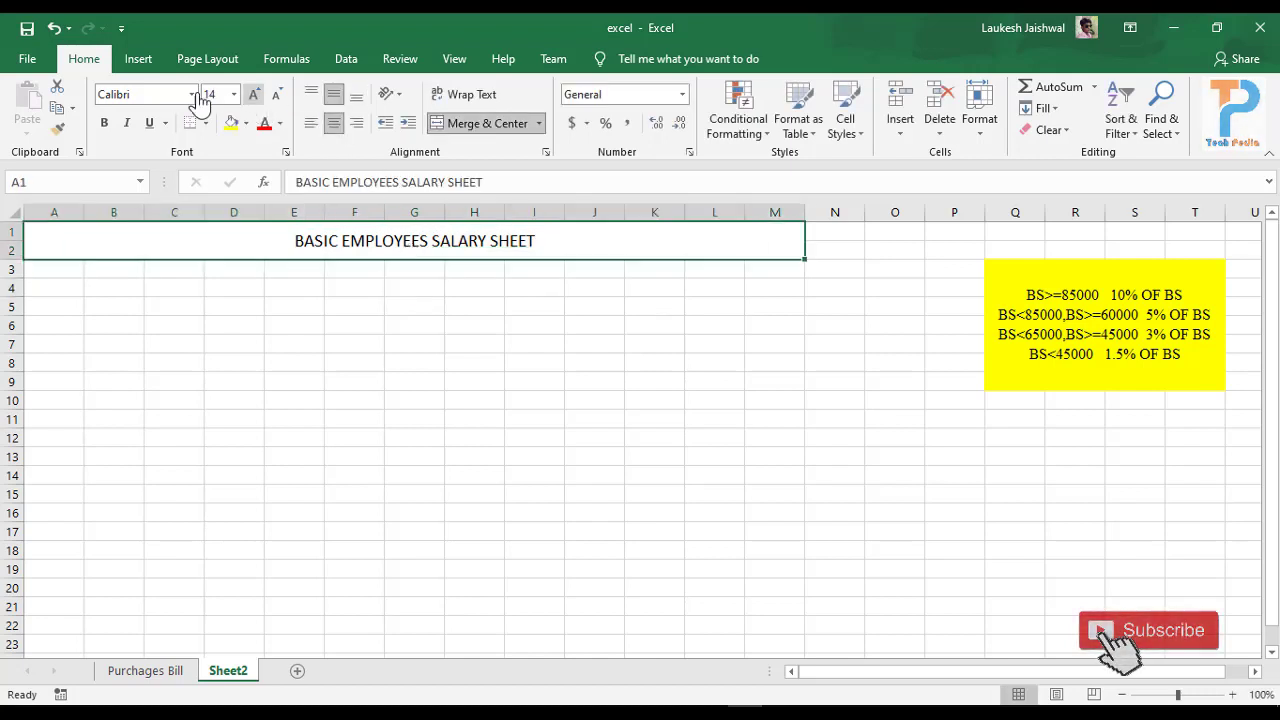
{"action": "left_click", "coordinate": [162, 96]}
{"action": "type", "text": "Times New Roma"}
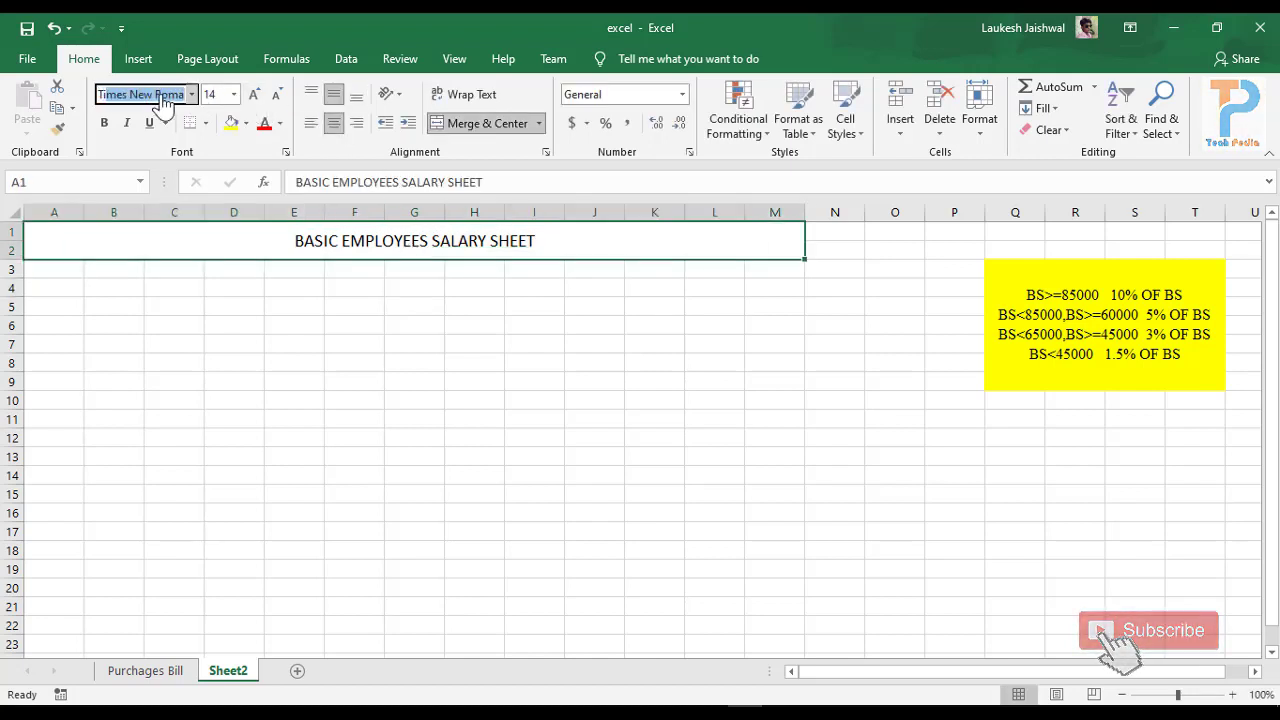
{"action": "key", "text": "Return"}
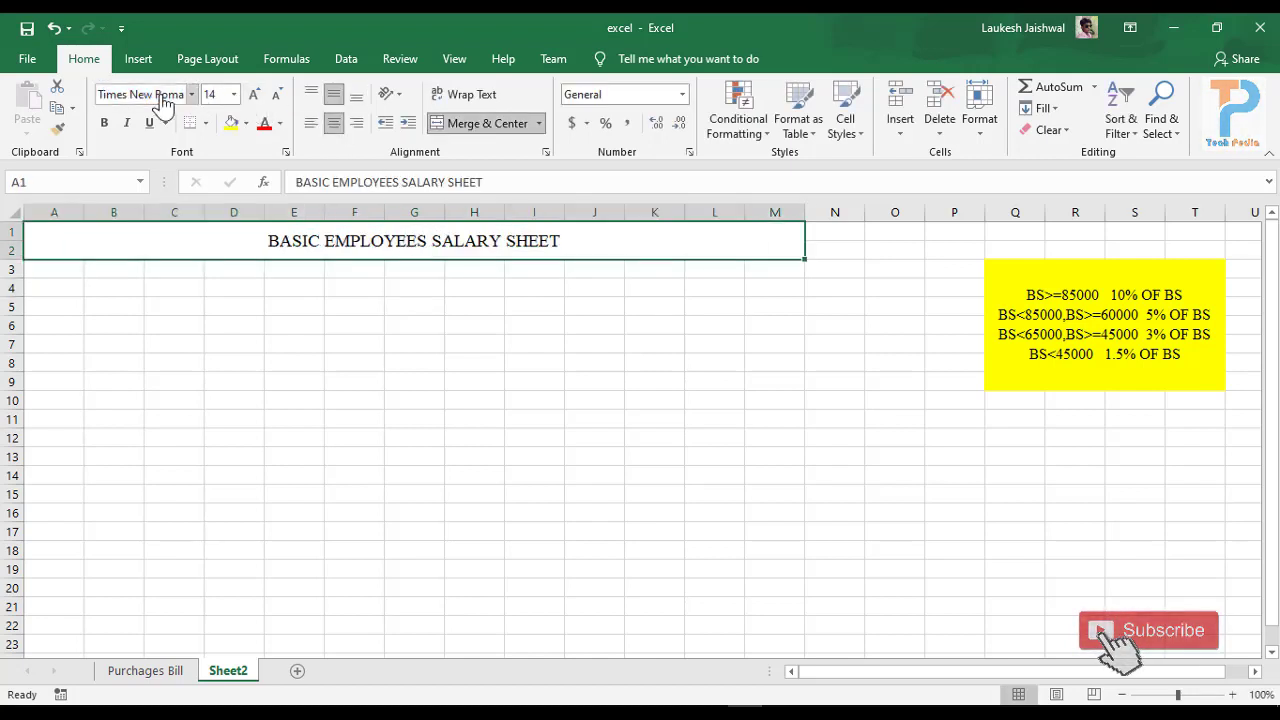
{"action": "left_click", "coordinate": [255, 95]}
{"action": "left_click", "coordinate": [255, 95]}
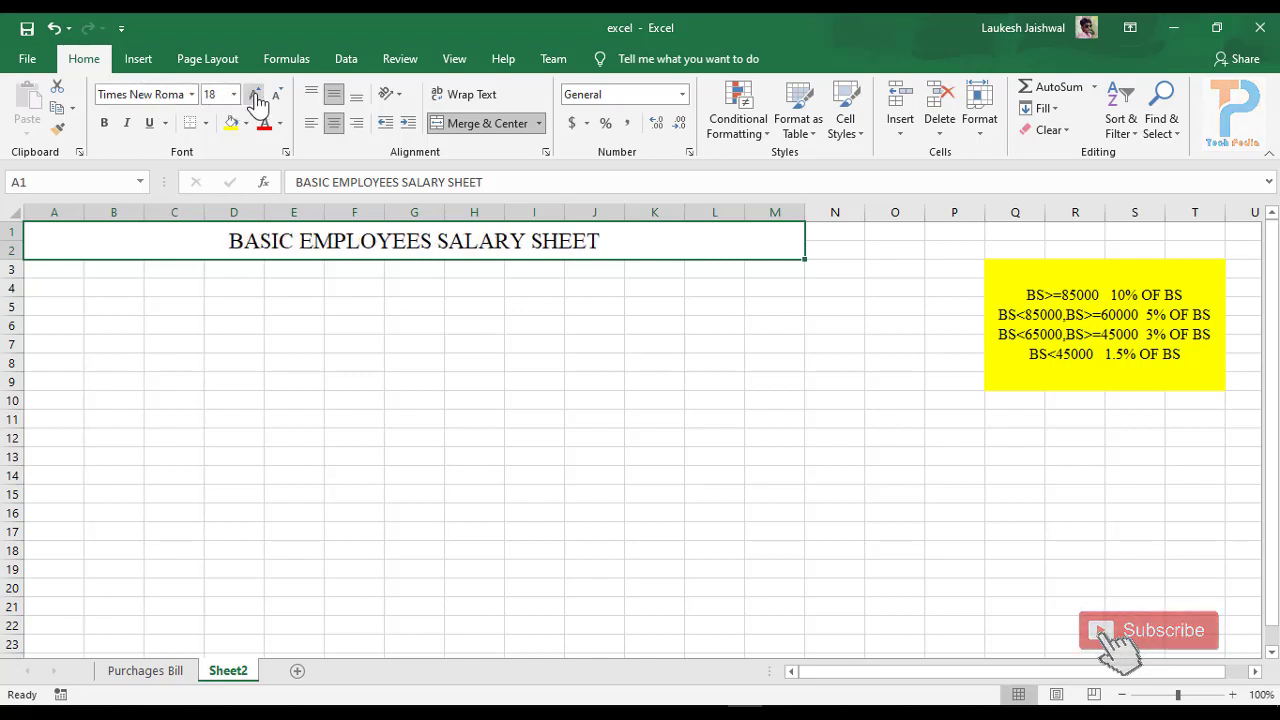
{"action": "left_click", "coordinate": [102, 126]}
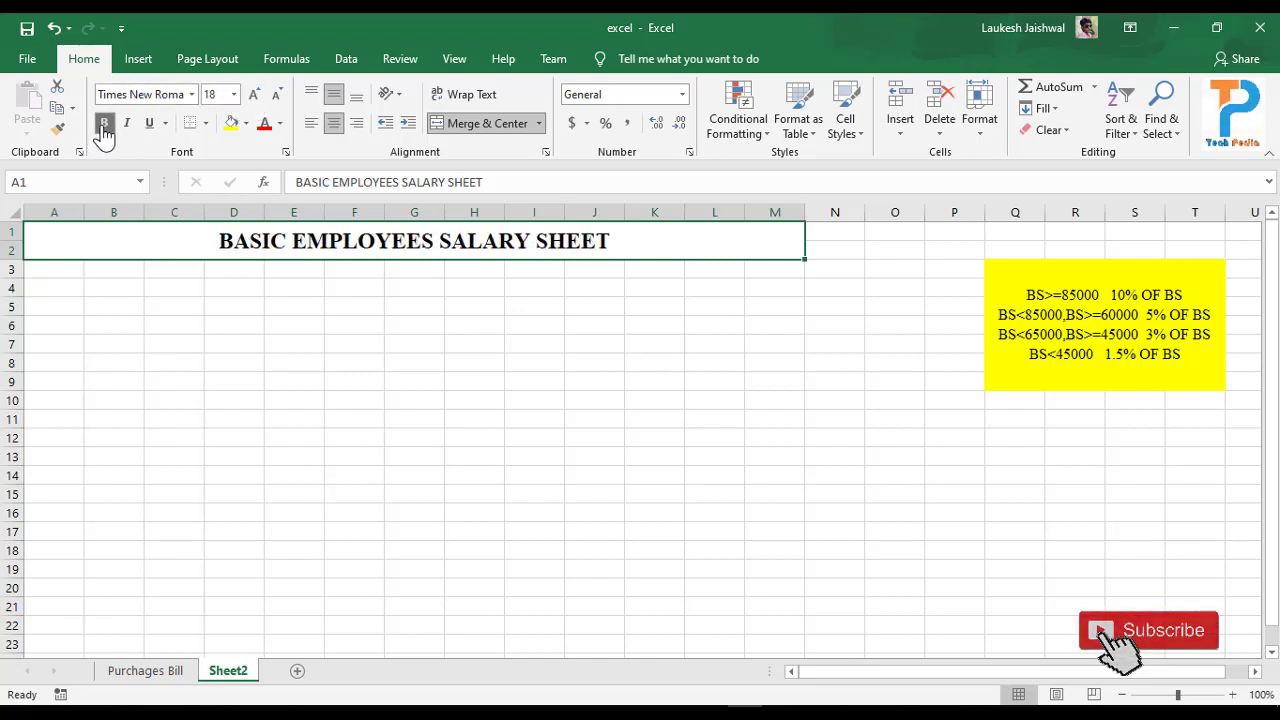
Step: Color the title text standard dark blue and fill its merged cell with standard yellow
{"action": "left_click", "coordinate": [281, 124]}
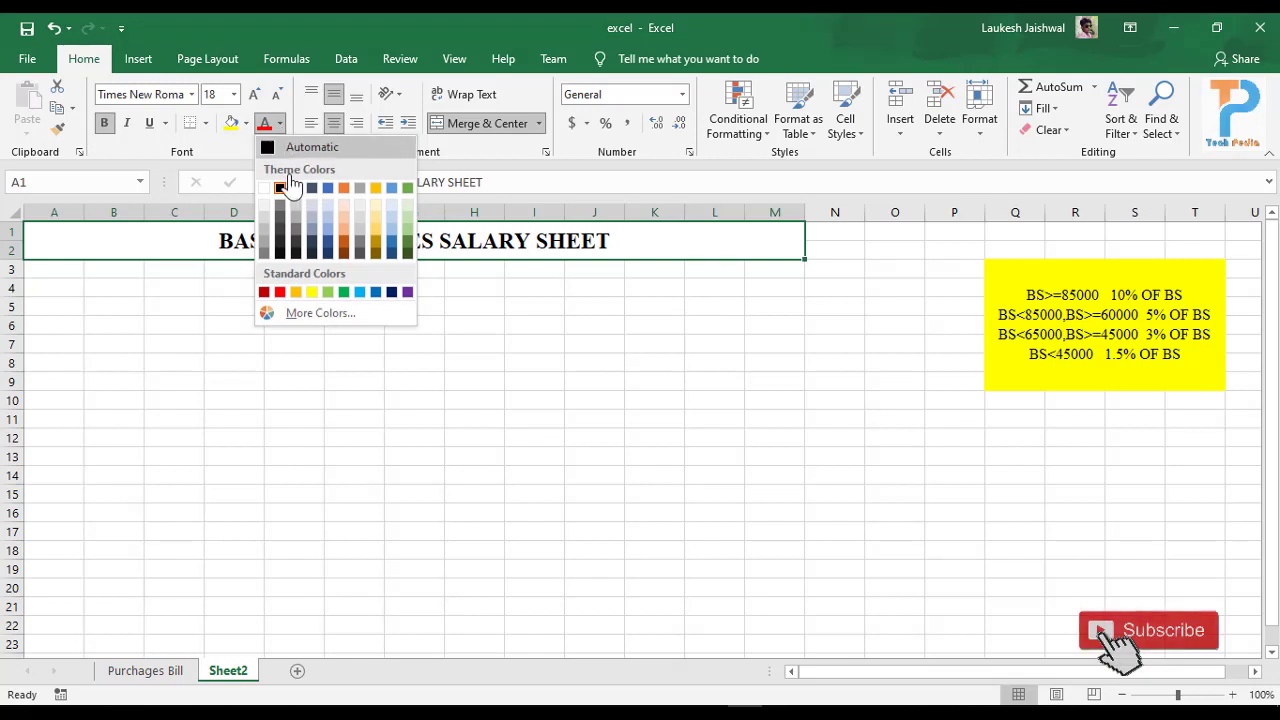
{"action": "left_click", "coordinate": [391, 292]}
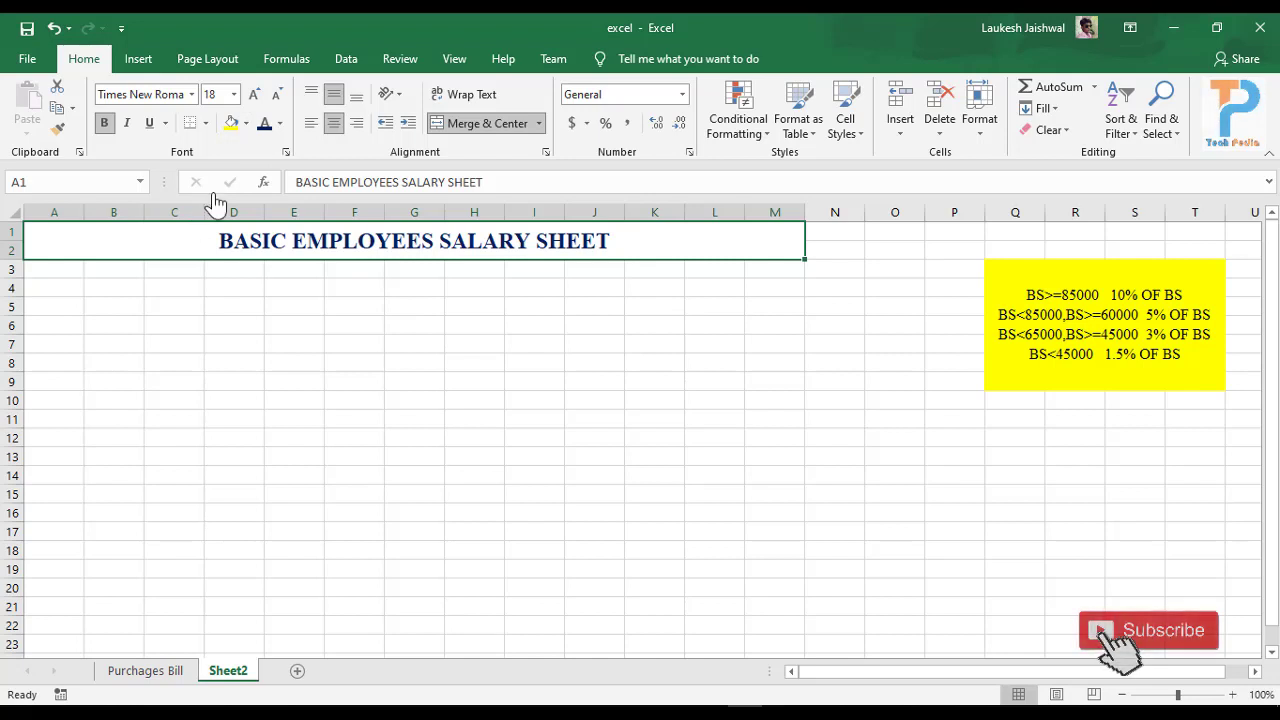
{"action": "left_click", "coordinate": [247, 125]}
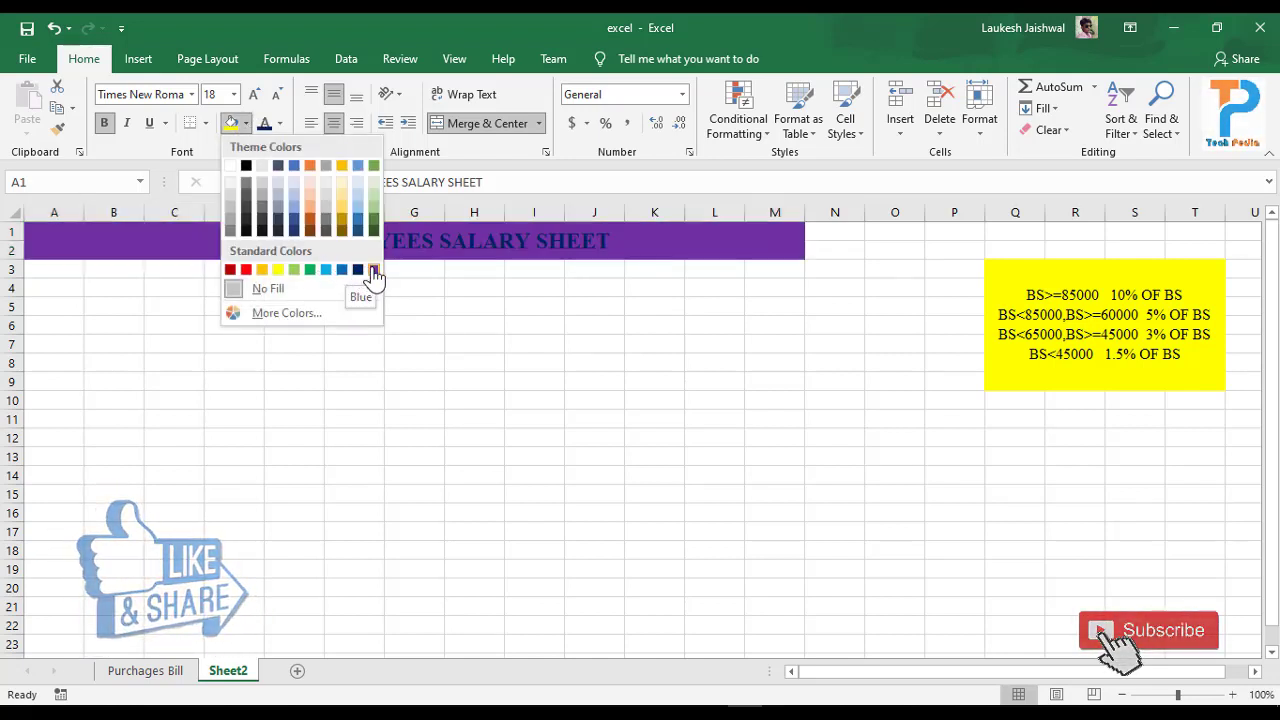
{"action": "left_click", "coordinate": [278, 272]}
{"action": "left_click", "coordinate": [309, 419]}
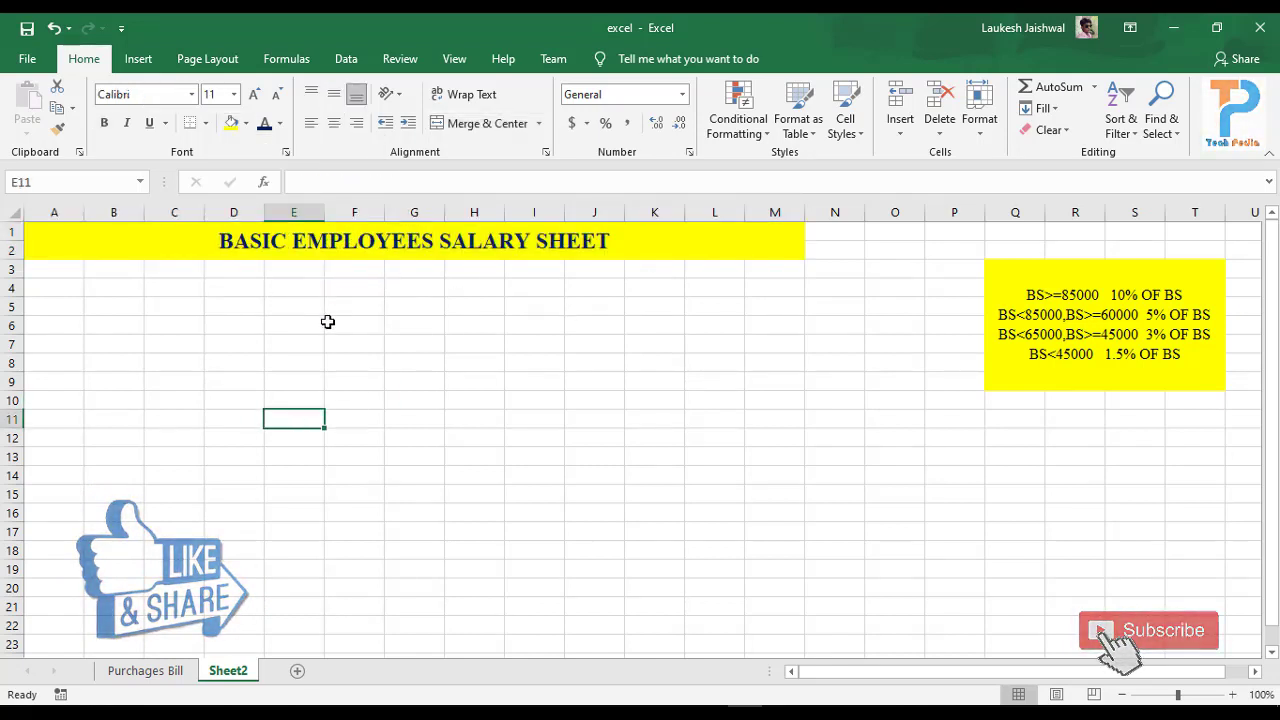
Step: Enter the column headers EID, ENAME, POST and BS in cells A4 to D4
{"action": "left_click", "coordinate": [60, 287]}
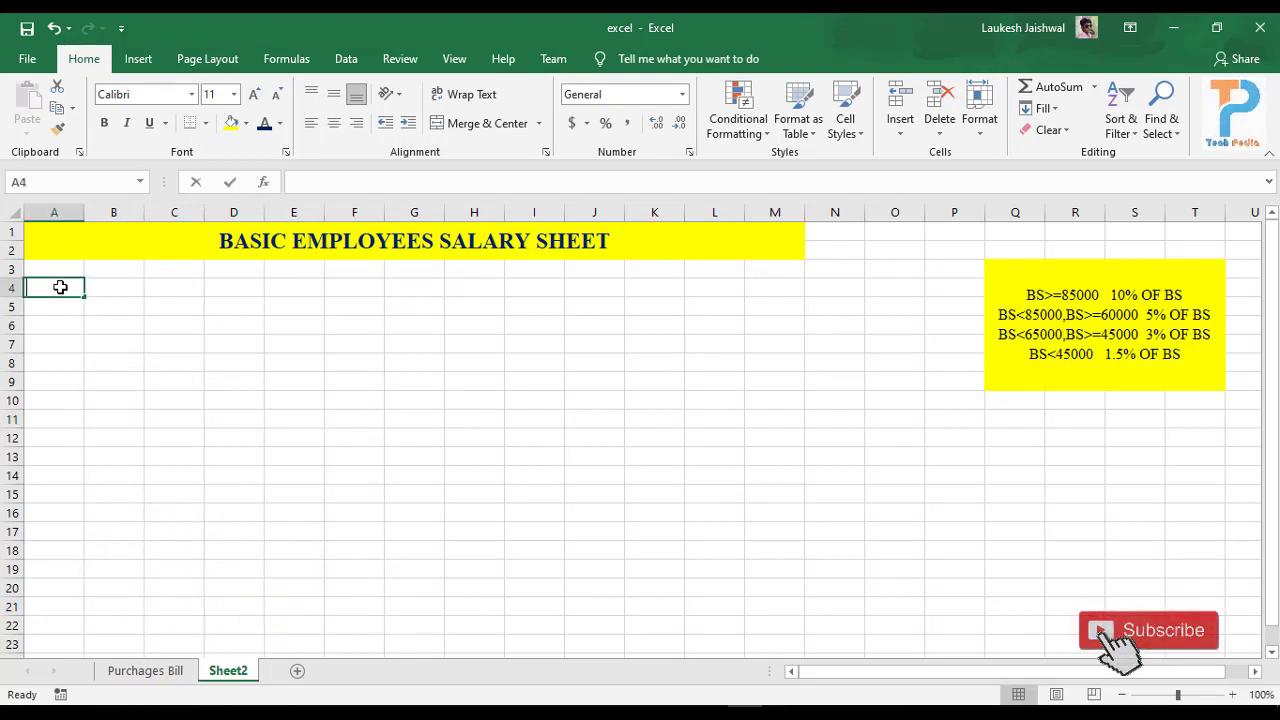
{"action": "type", "text": "EID"}
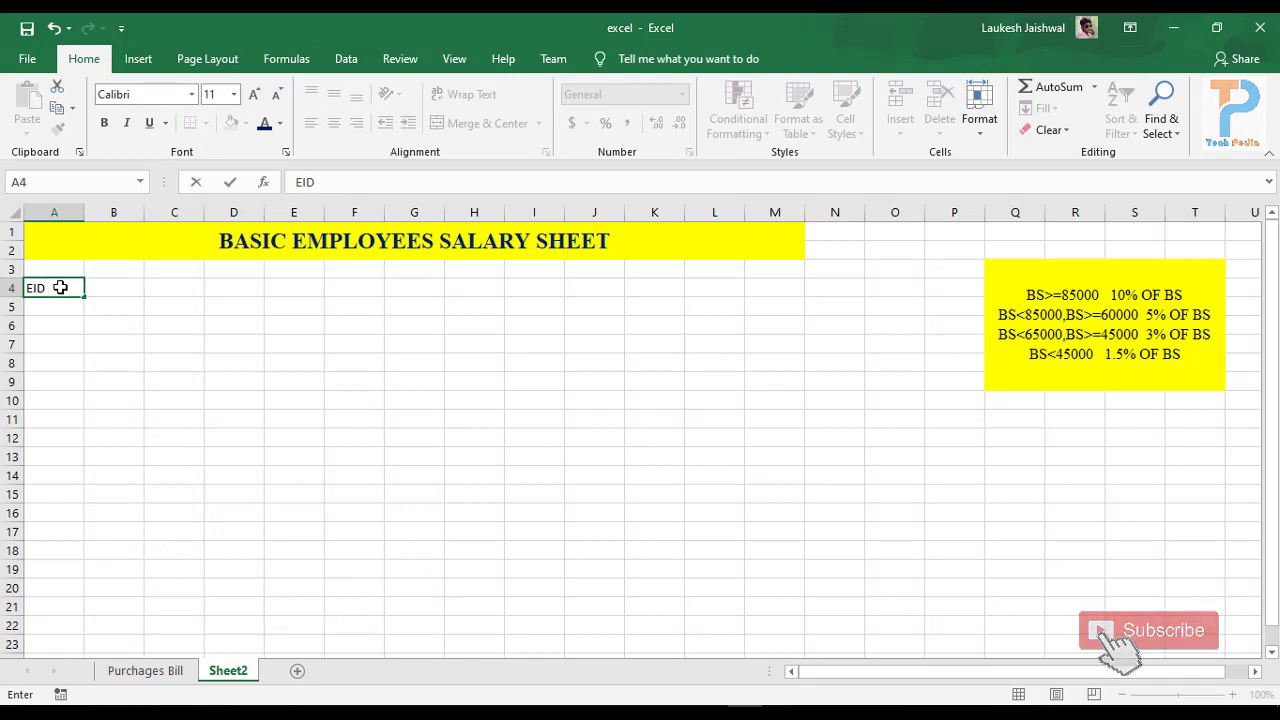
{"action": "key", "text": "Tab"}
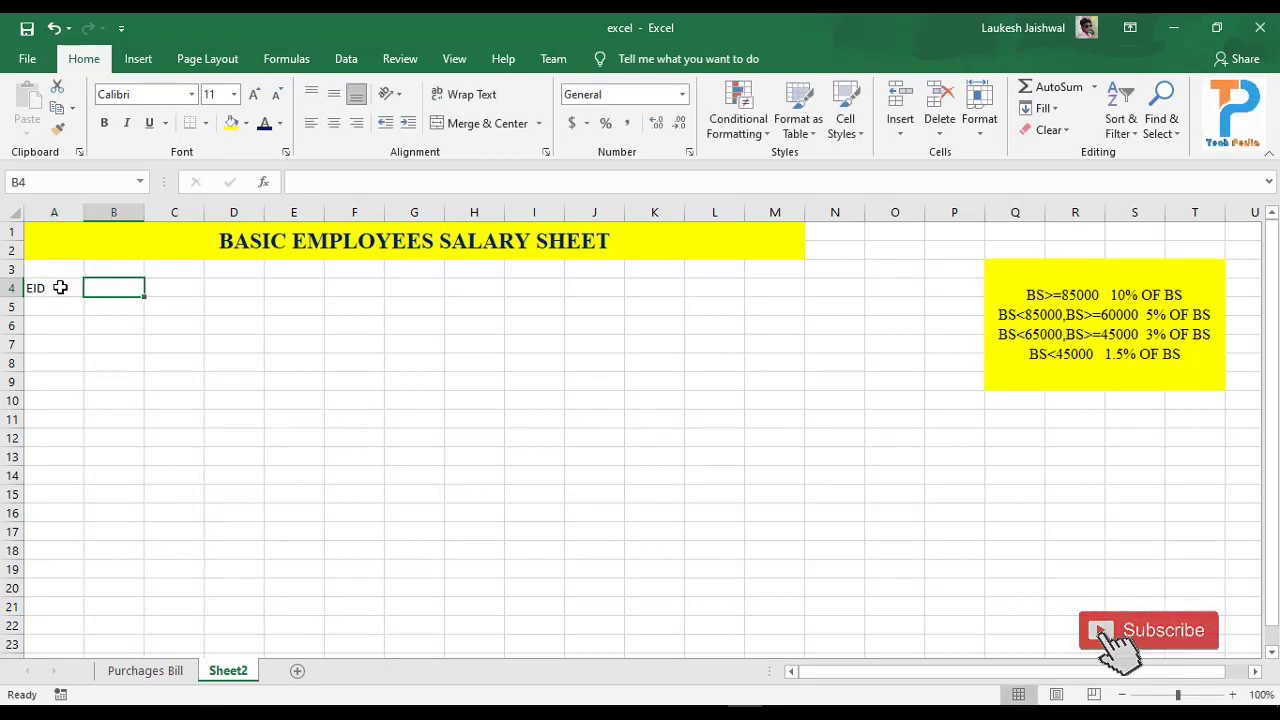
{"action": "type", "text": "ENAME"}
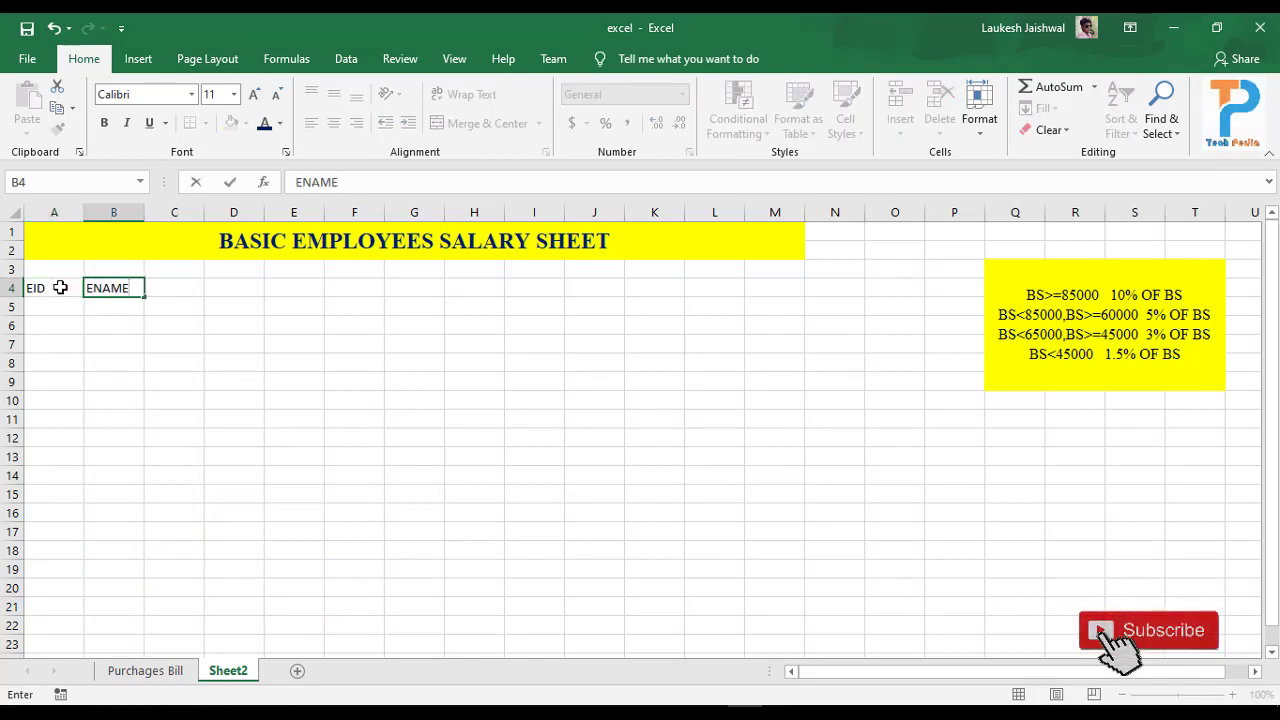
{"action": "key", "text": "Tab"}
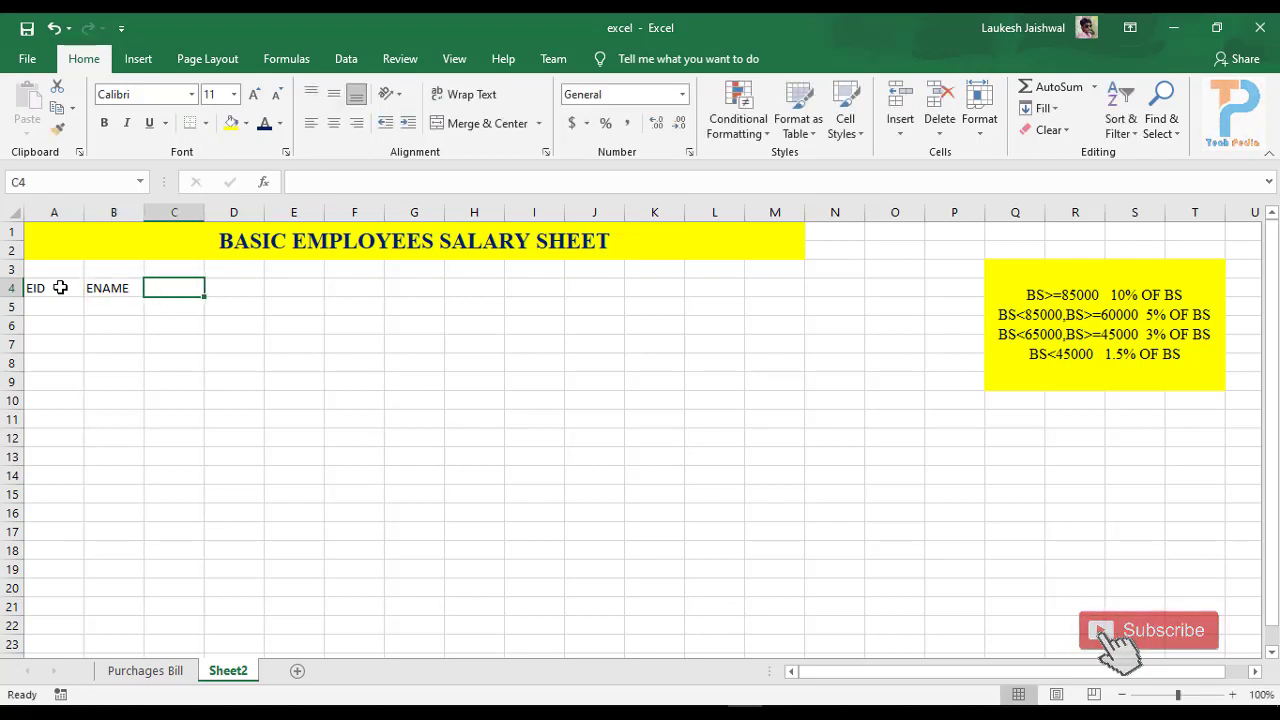
{"action": "type", "text": "POST"}
{"action": "key", "text": "Tab"}
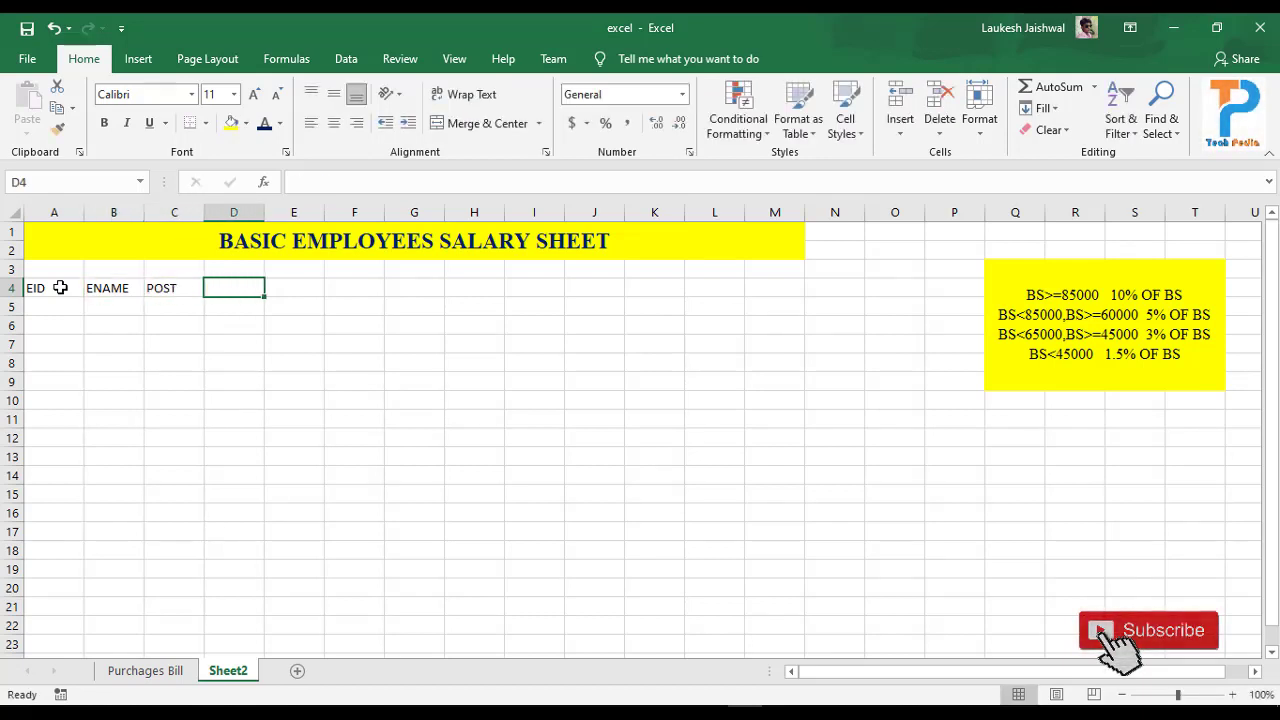
{"action": "type", "text": "BS"}
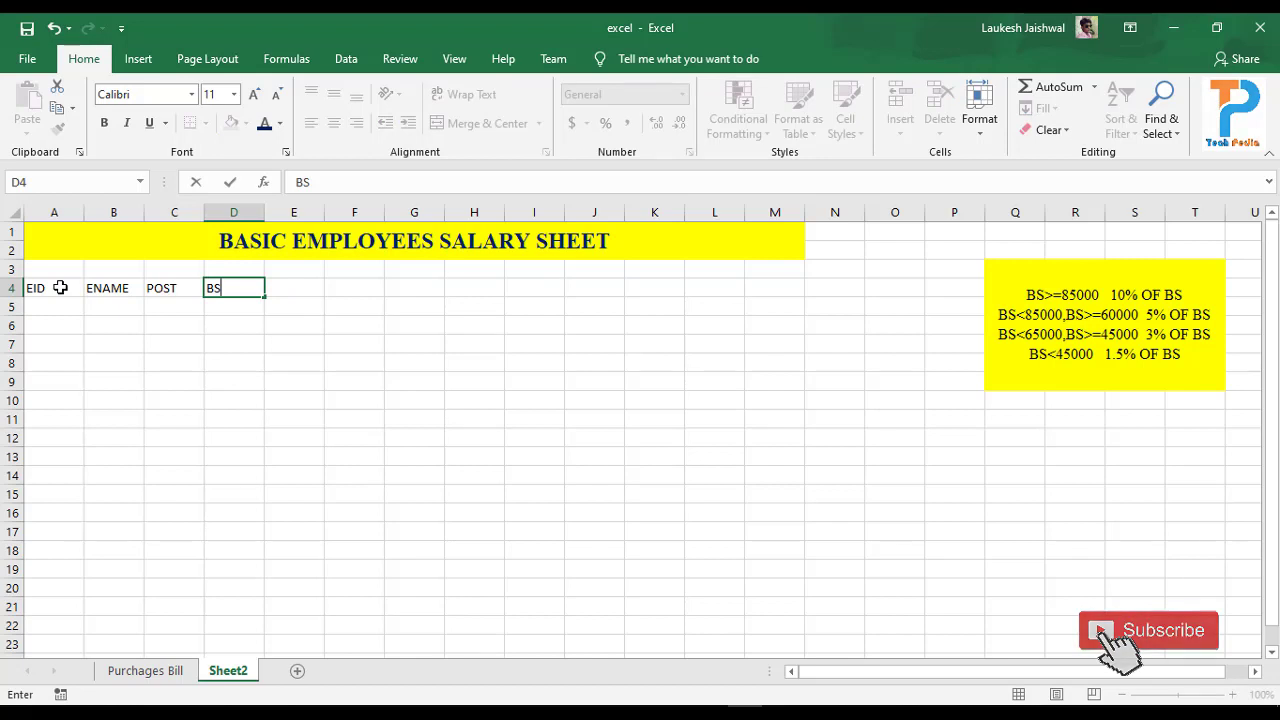
{"action": "key", "text": "Tab"}
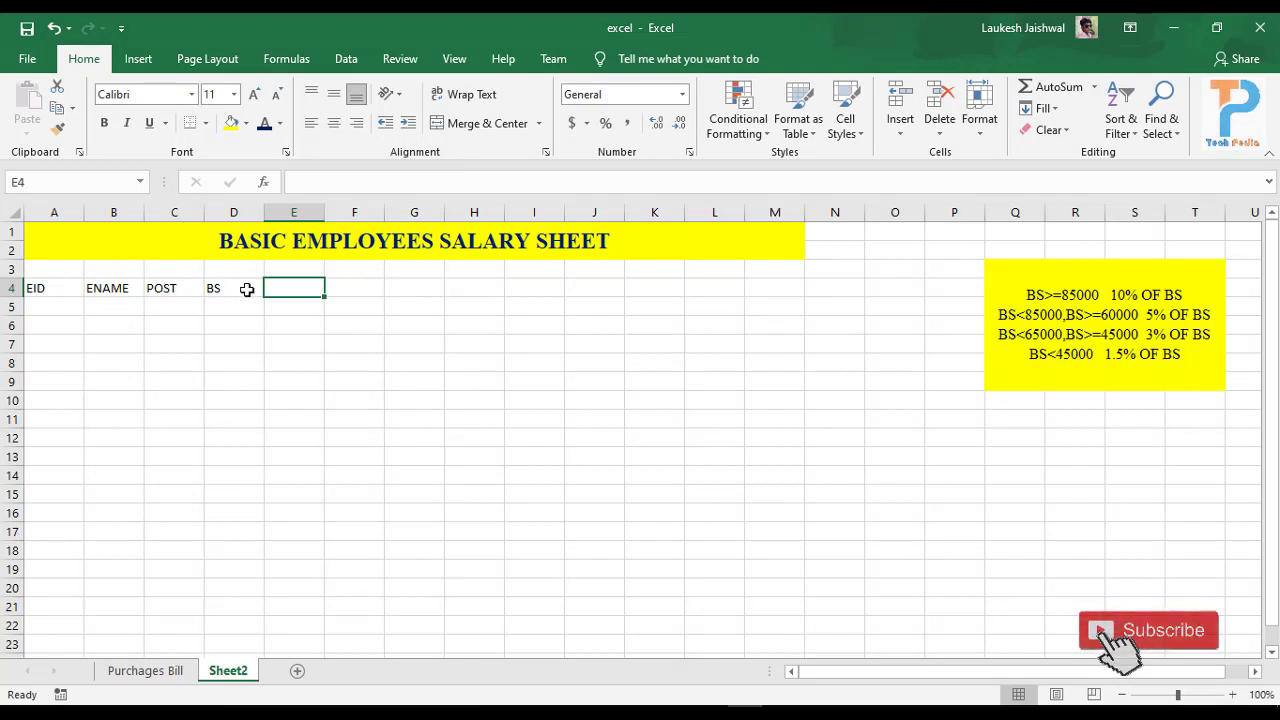
Step: Enter the column headers TA, MA, HRA and GS in cells E4 to H4
{"action": "type", "text": "TA"}
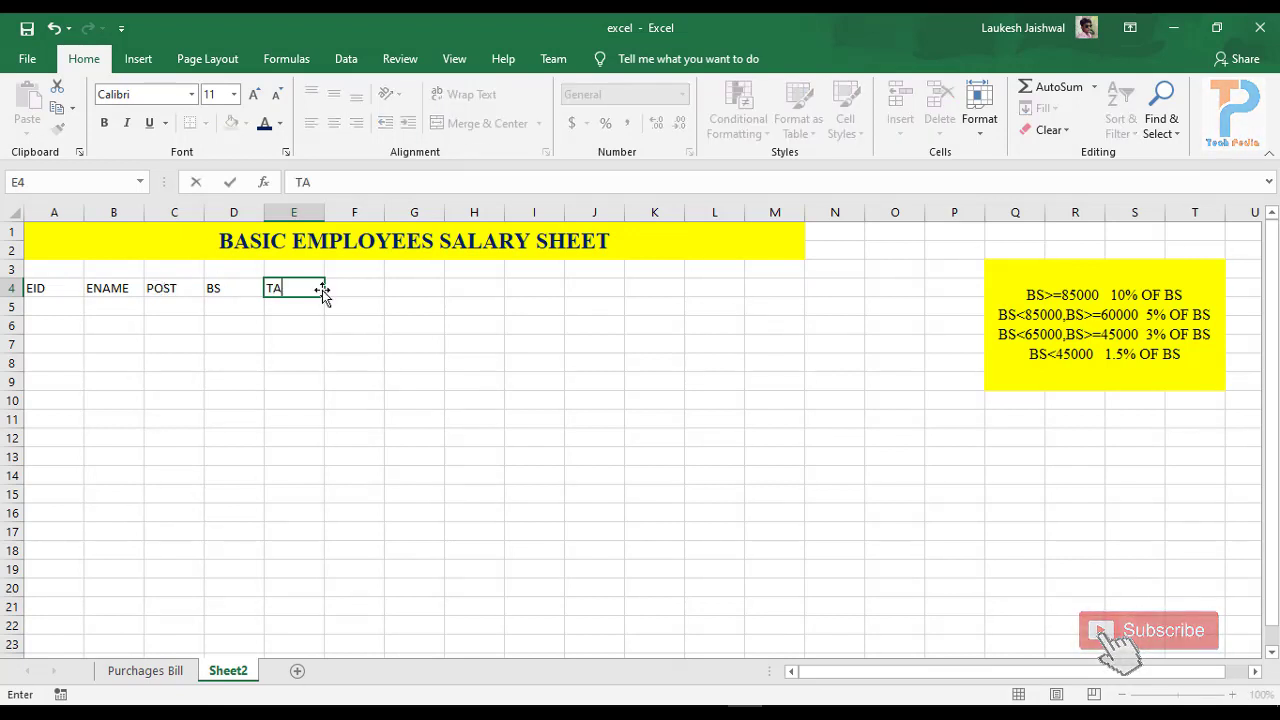
{"action": "key", "text": "Tab"}
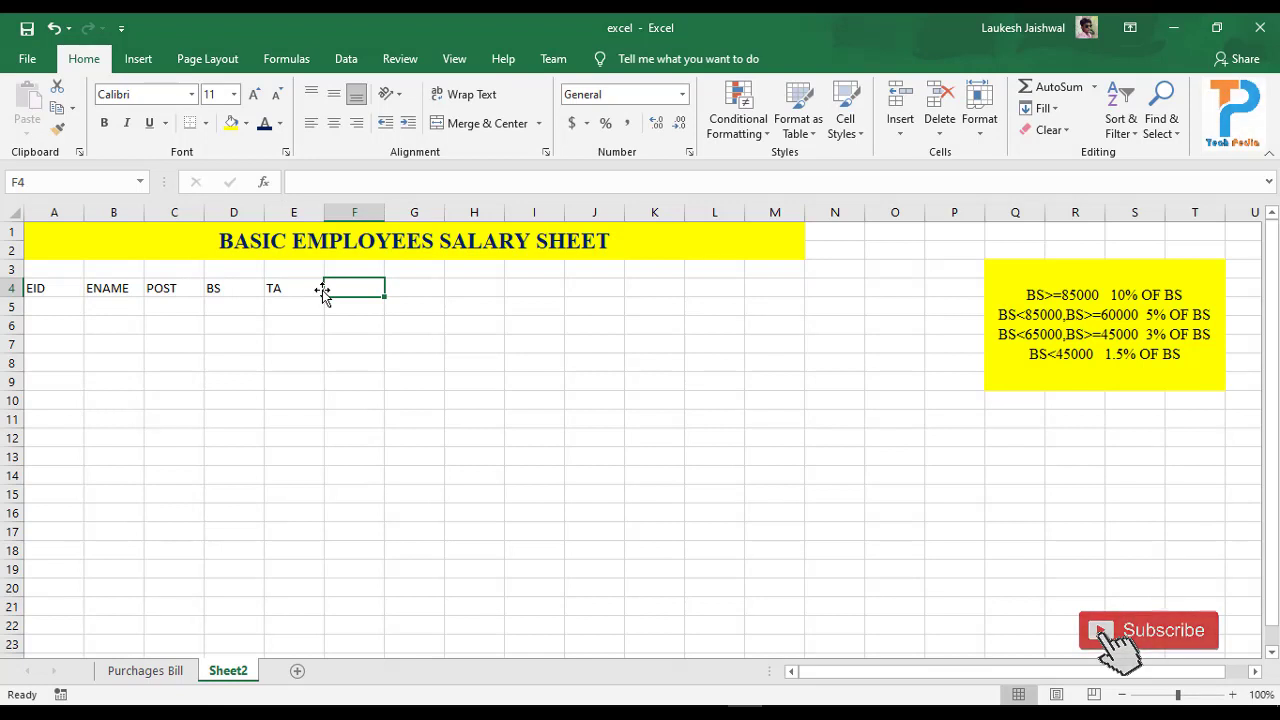
{"action": "type", "text": "MA"}
{"action": "key", "text": "Tab"}
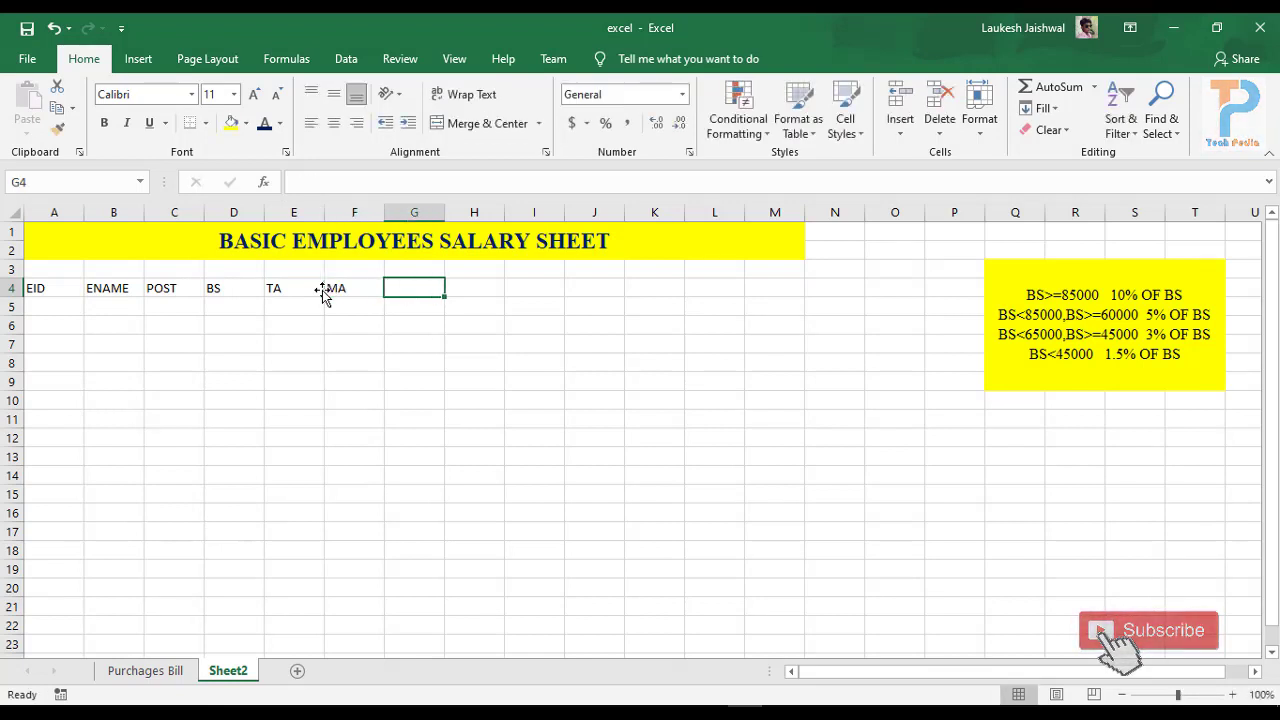
{"action": "type", "text": "HRA"}
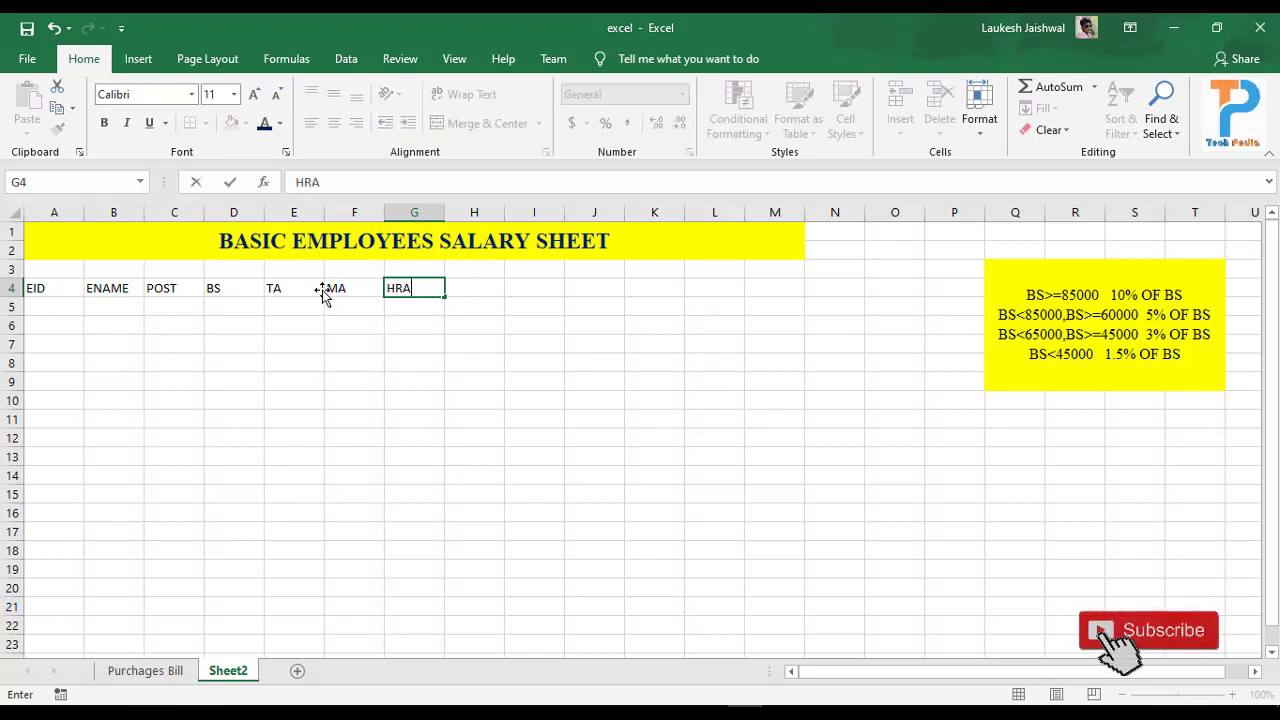
{"action": "key", "text": "Tab"}
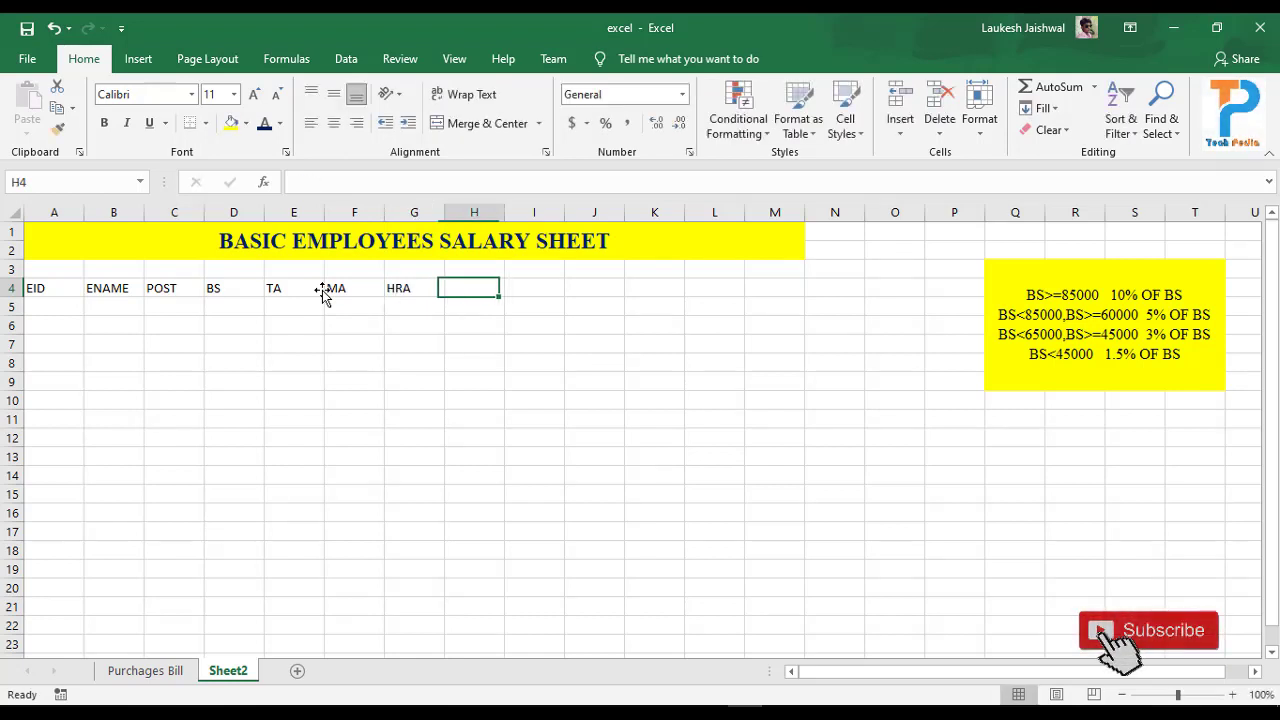
{"action": "type", "text": "GS"}
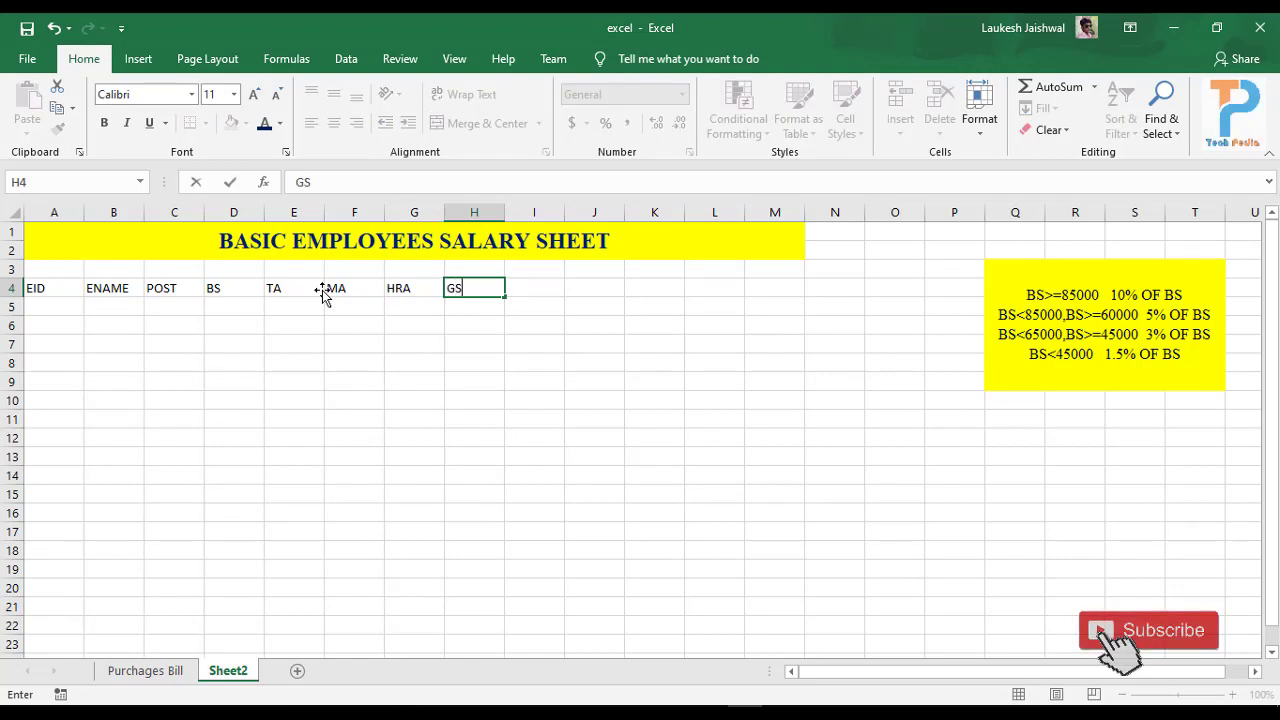
{"action": "key", "text": "Tab"}
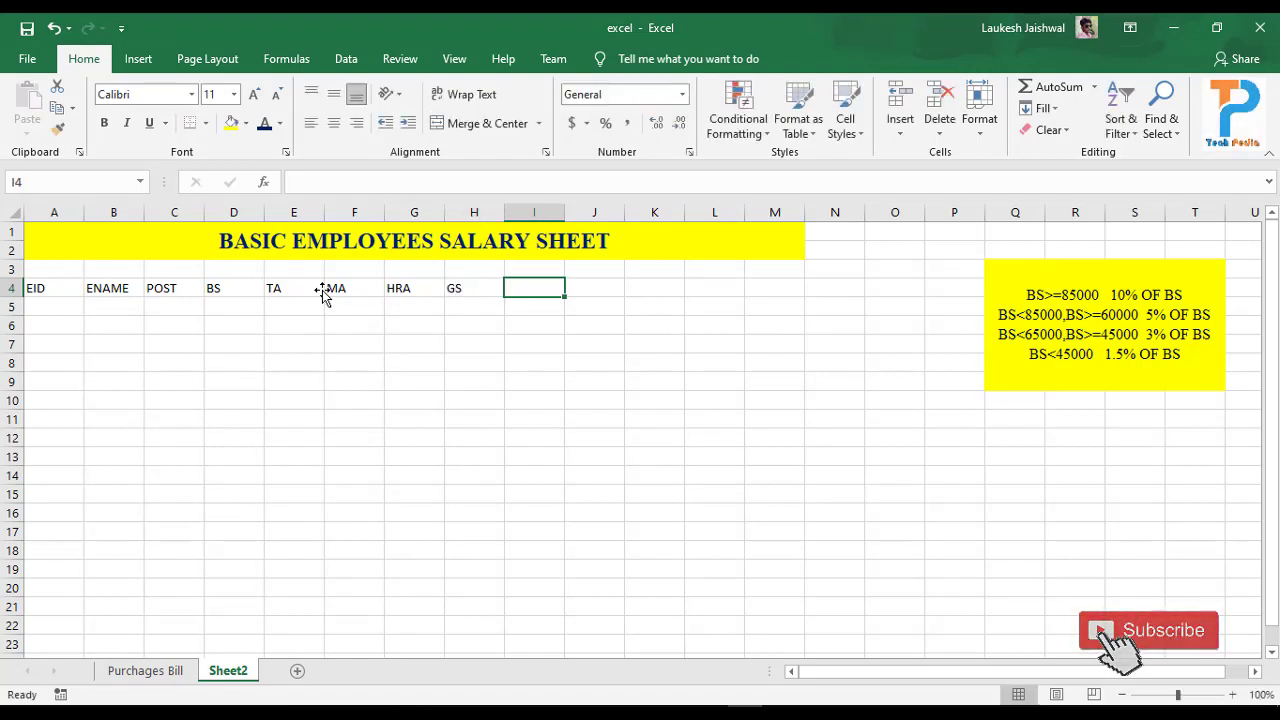
Step: Enter 00001 as the first EID value in cell A5
{"action": "left_click", "coordinate": [76, 311]}
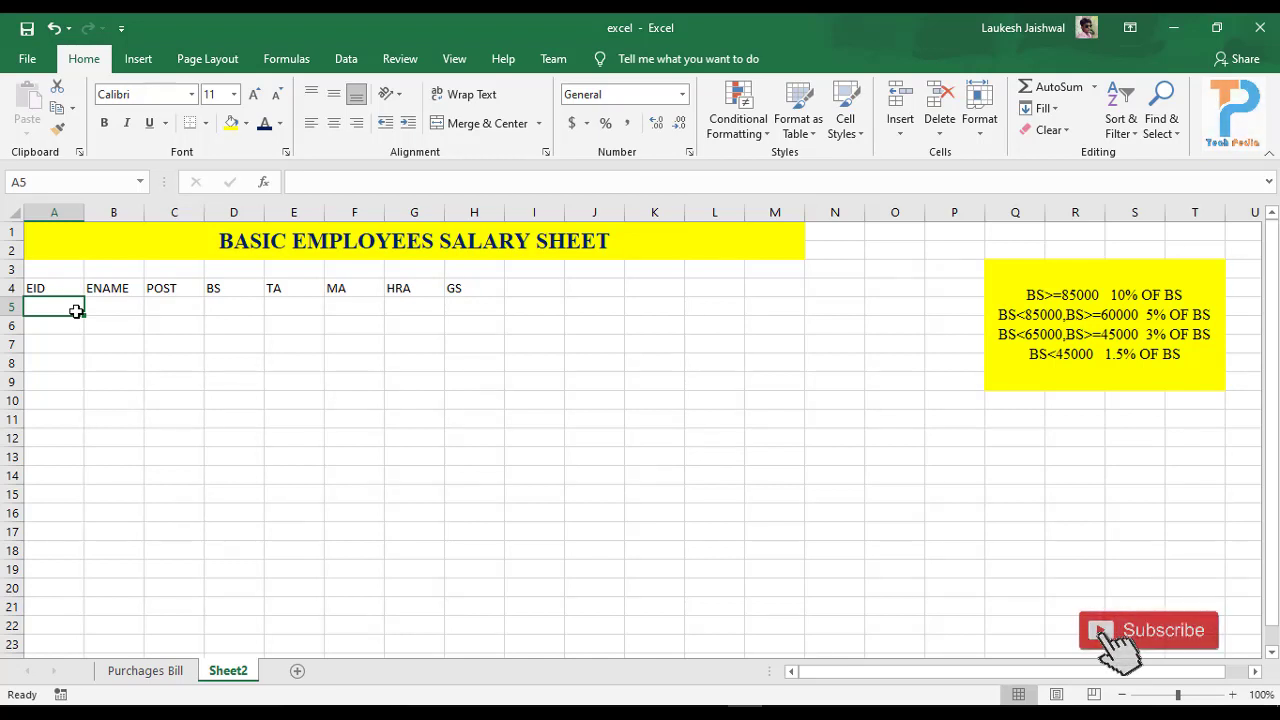
{"action": "type", "text": "00001"}
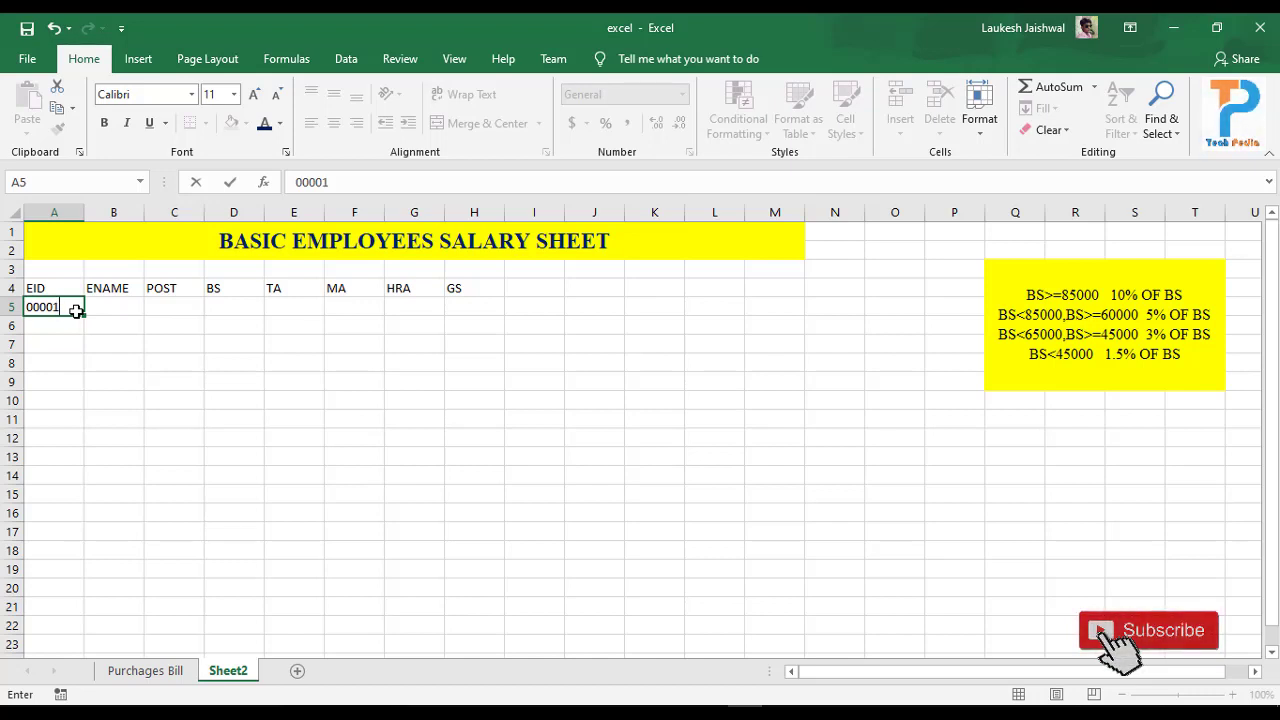
{"action": "key", "text": "Return"}
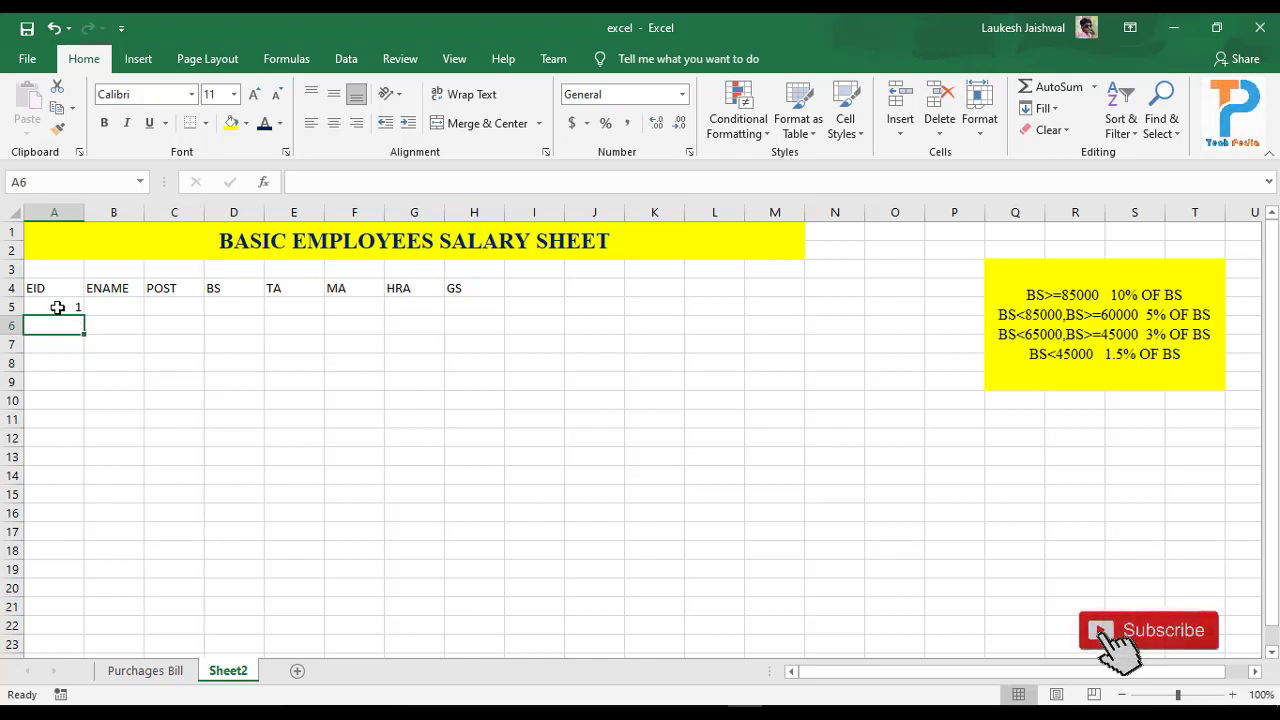
Step: Apply the Special number format of type Zip Code to the EID value in A5
{"action": "left_click", "coordinate": [57, 307]}
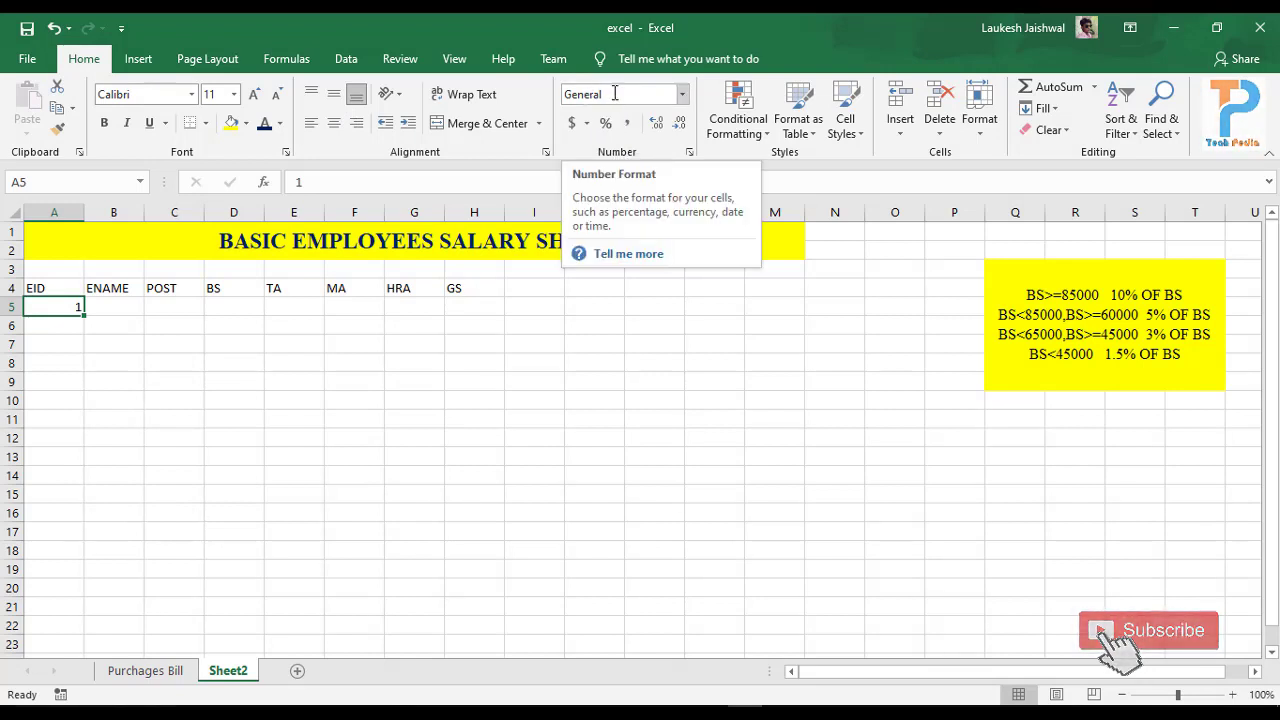
{"action": "left_click", "coordinate": [682, 94]}
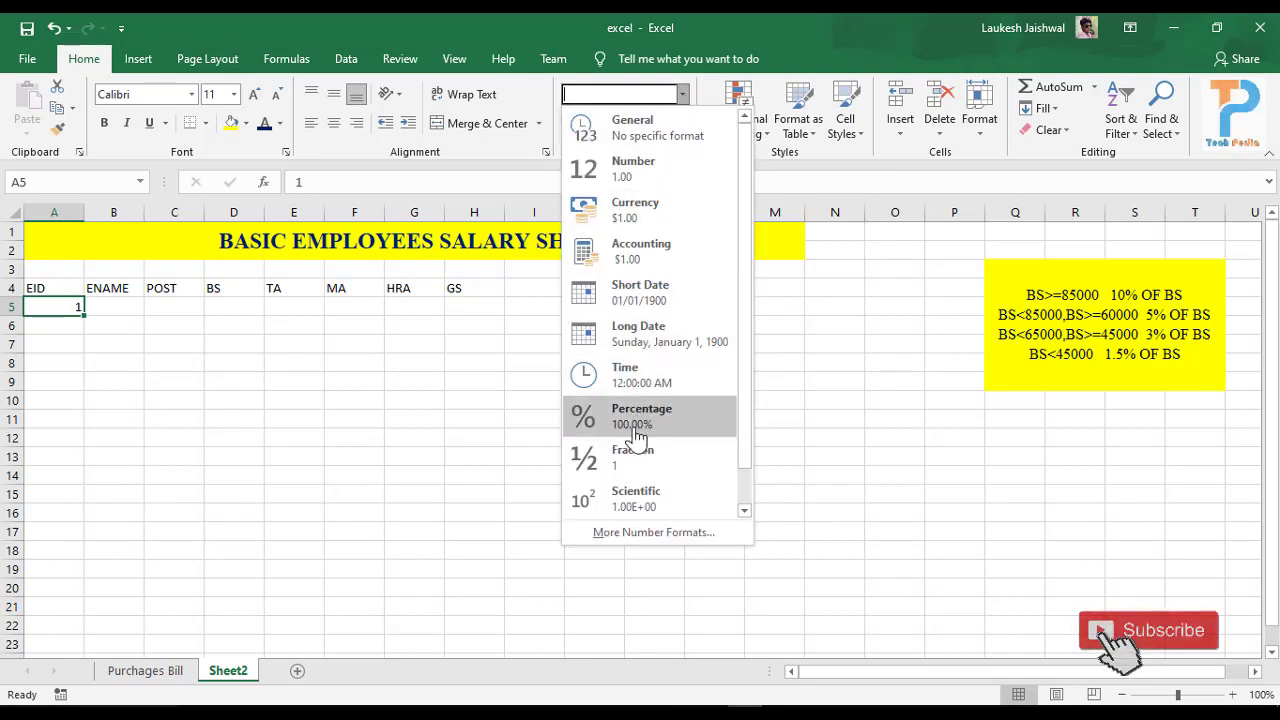
{"action": "left_click", "coordinate": [673, 533]}
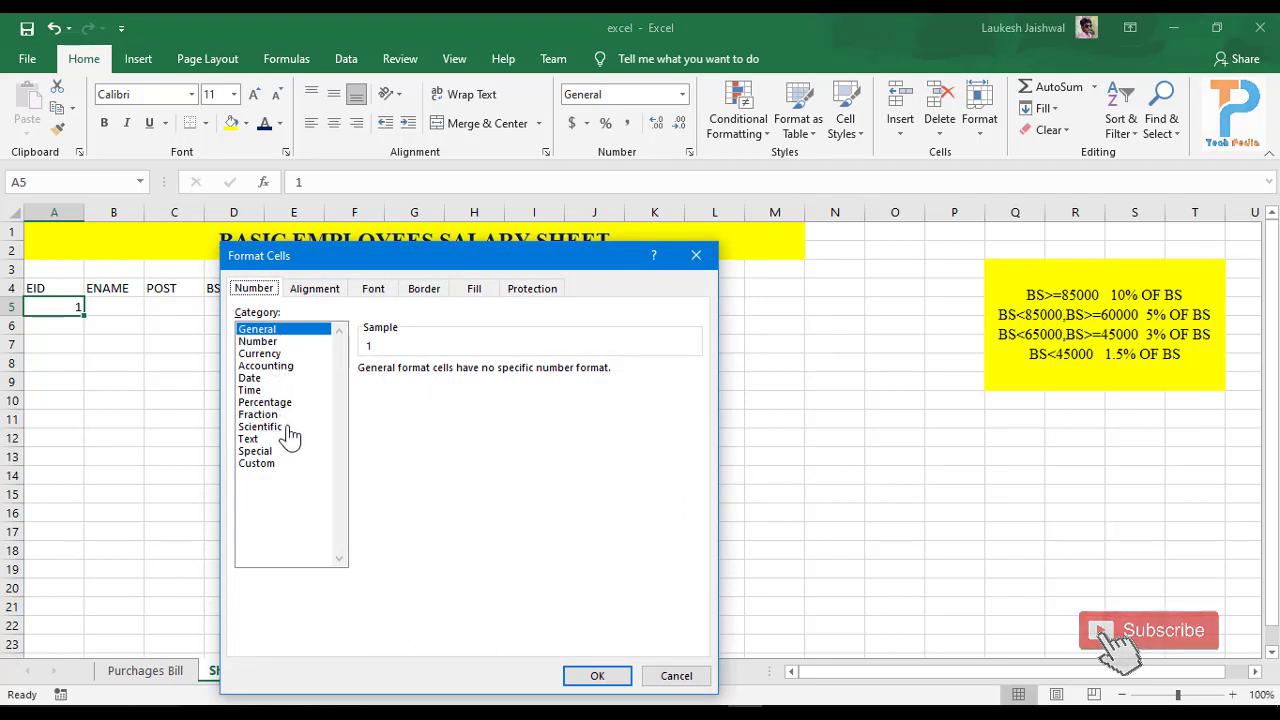
{"action": "left_click", "coordinate": [255, 451]}
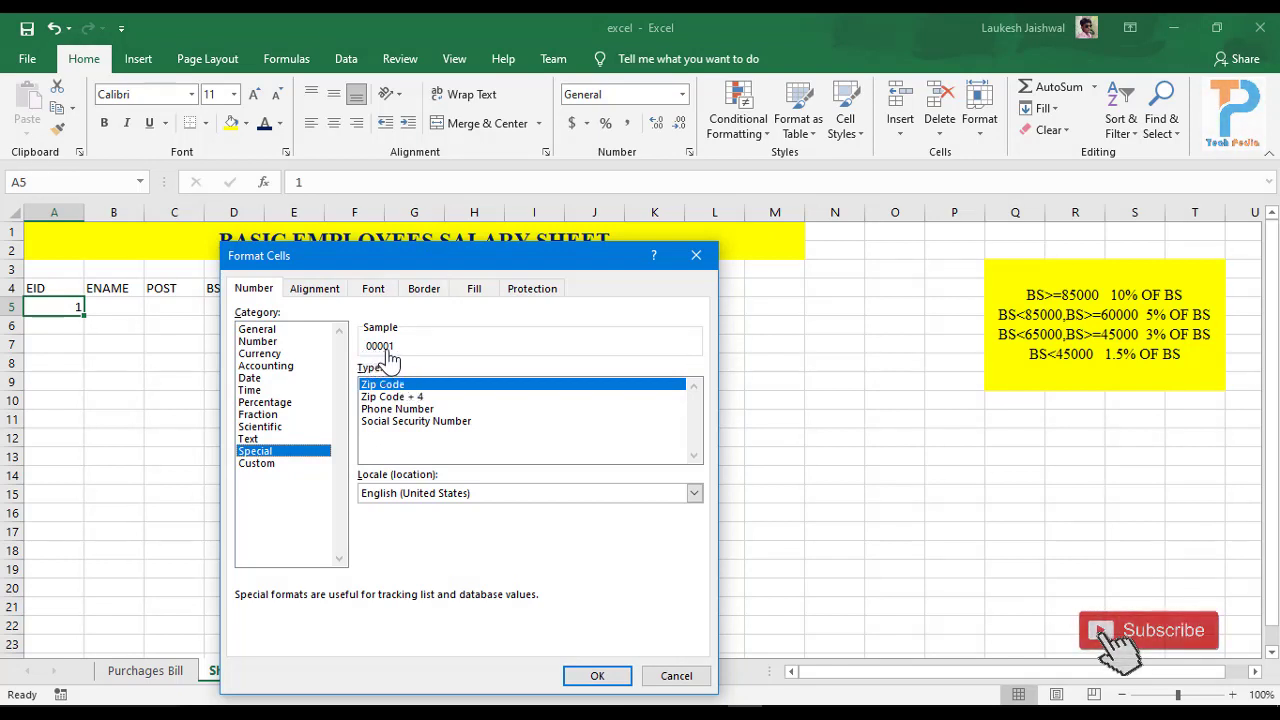
{"action": "left_click", "coordinate": [412, 398]}
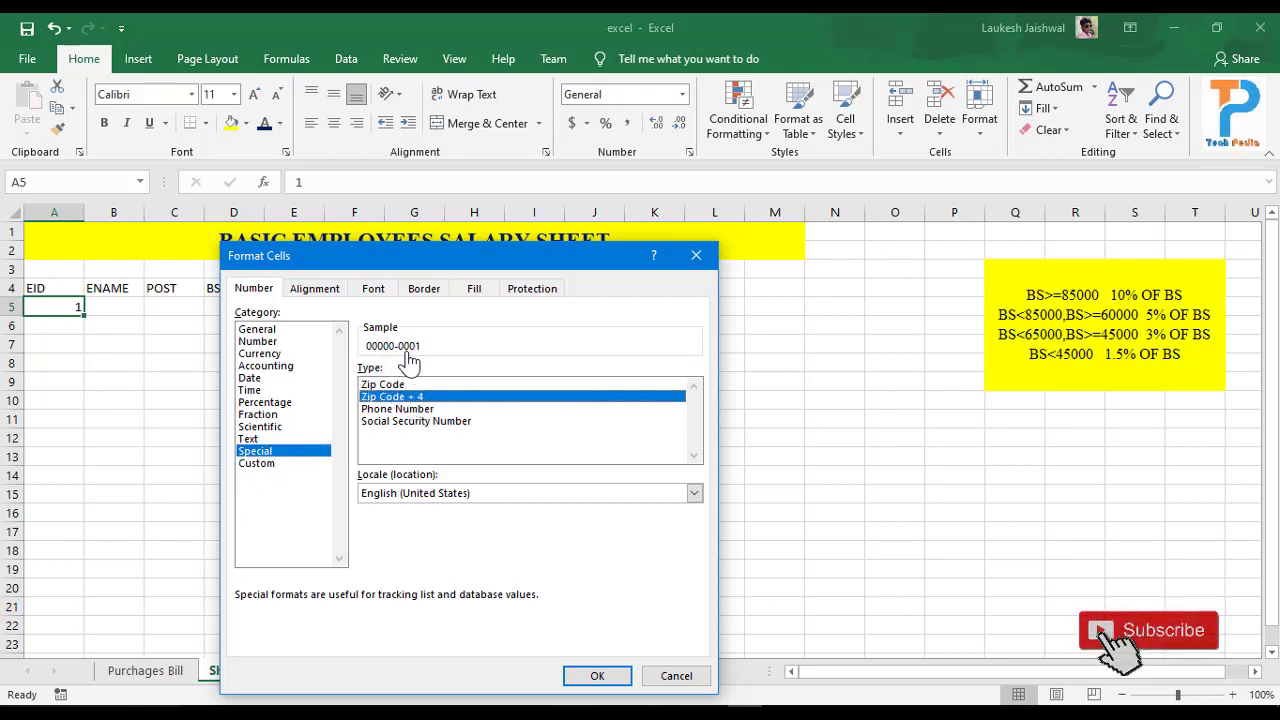
{"action": "left_click", "coordinate": [392, 385]}
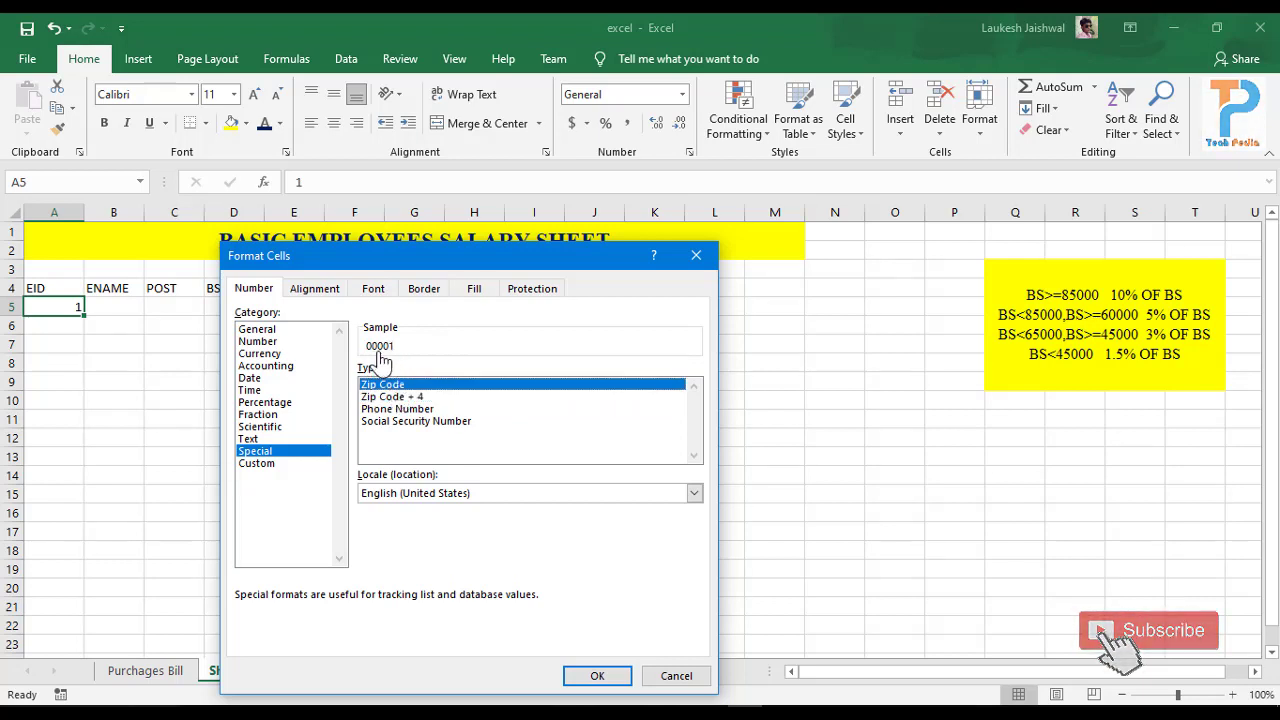
{"action": "left_click", "coordinate": [599, 678]}
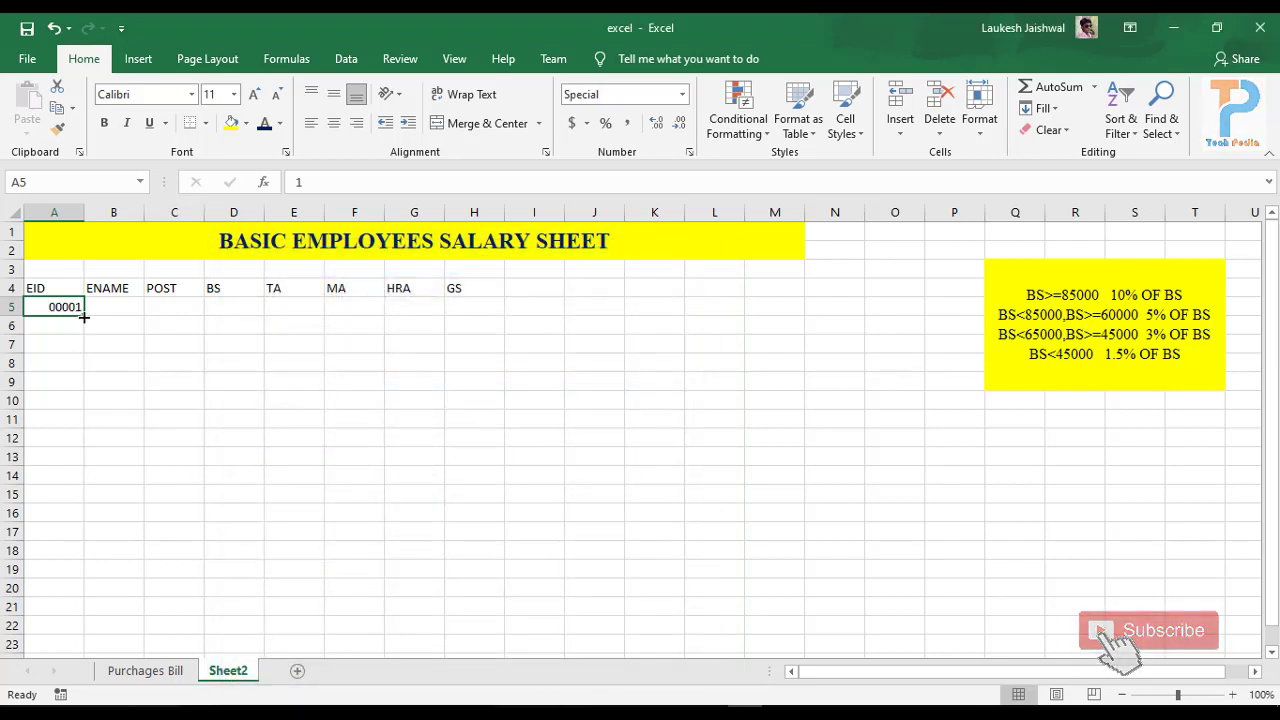
Step: Fill the EID column from A5 down to A12 as an incrementing series
{"action": "left_click_drag", "start_coordinate": [84, 316], "coordinate": [85, 445]}
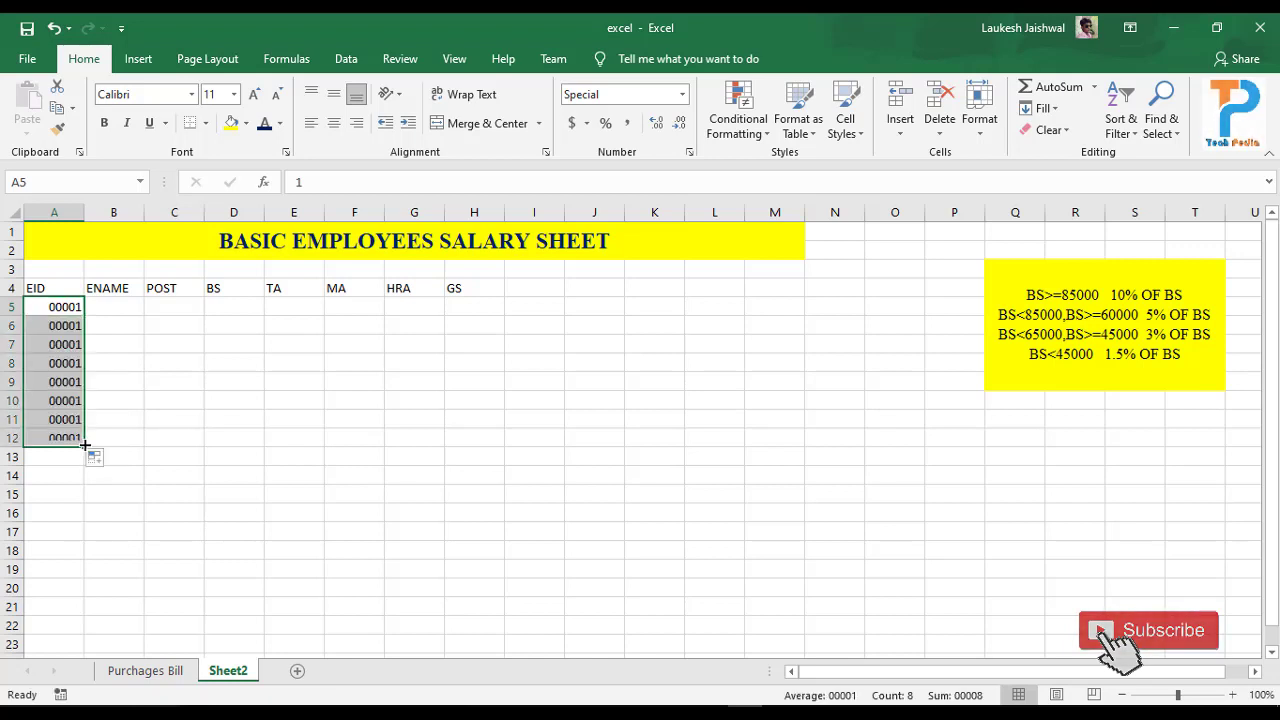
{"action": "left_click", "coordinate": [96, 461]}
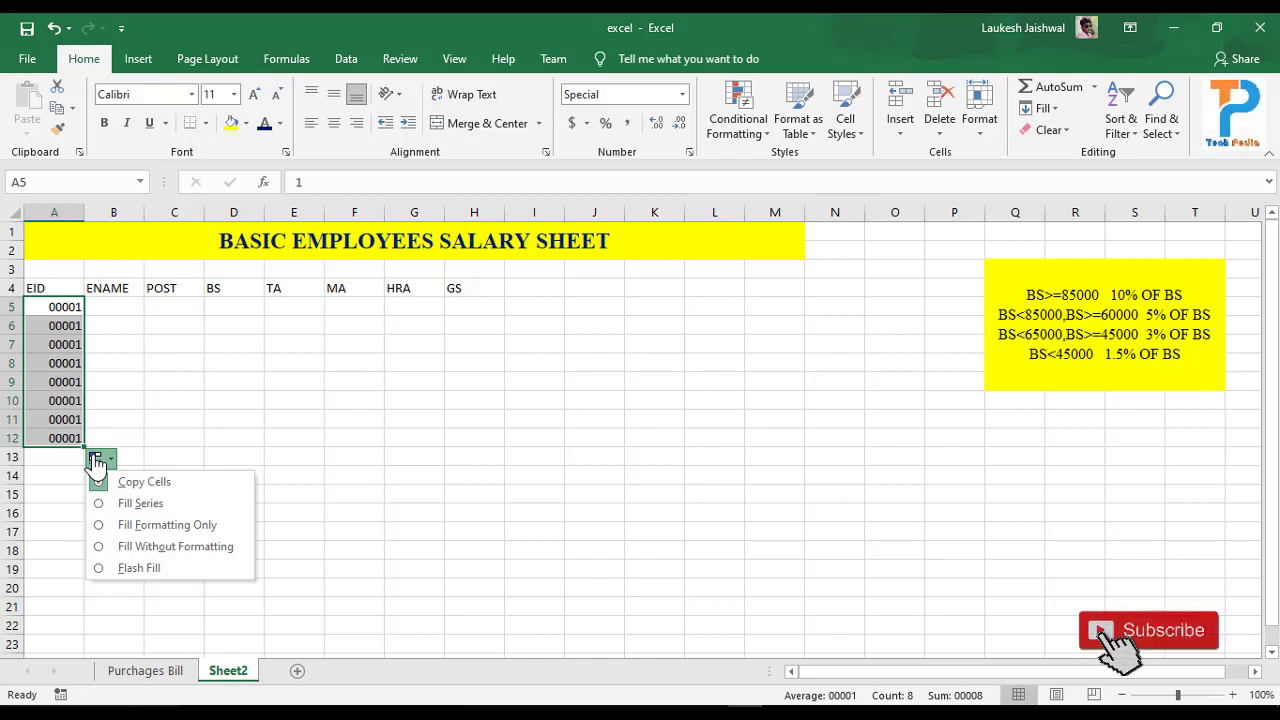
{"action": "left_click", "coordinate": [148, 508]}
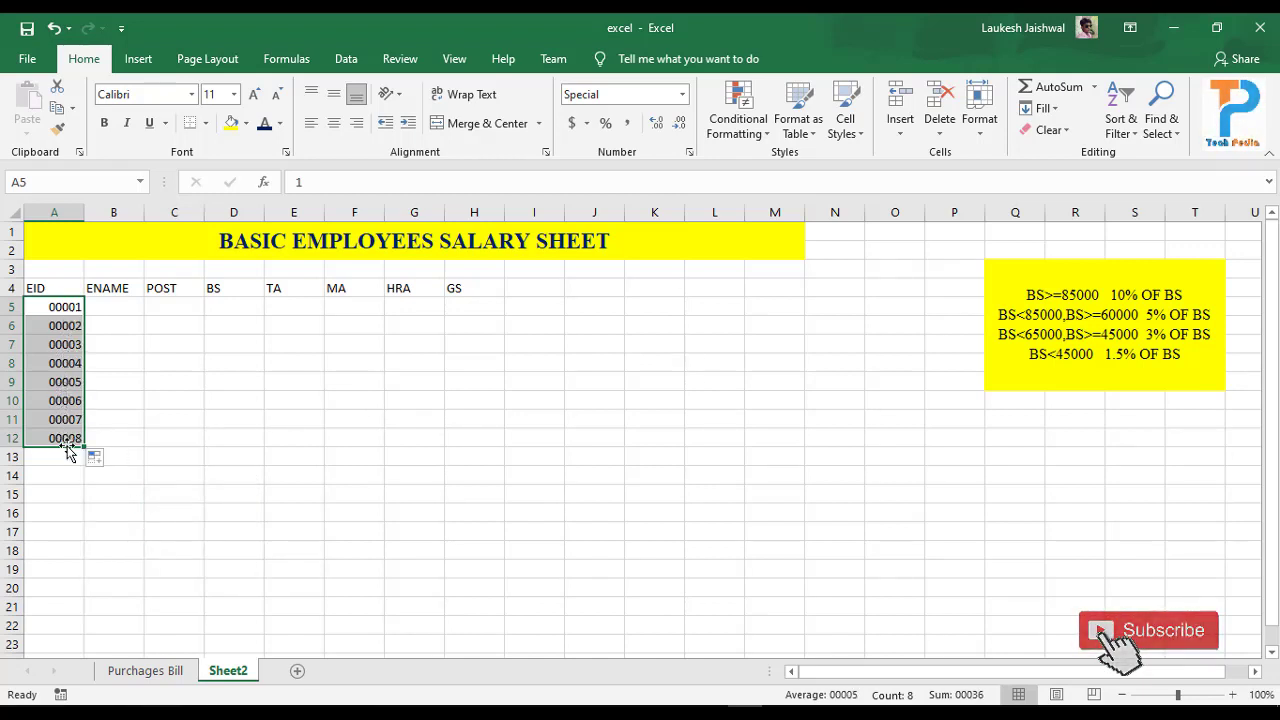
{"action": "left_click", "coordinate": [122, 483]}
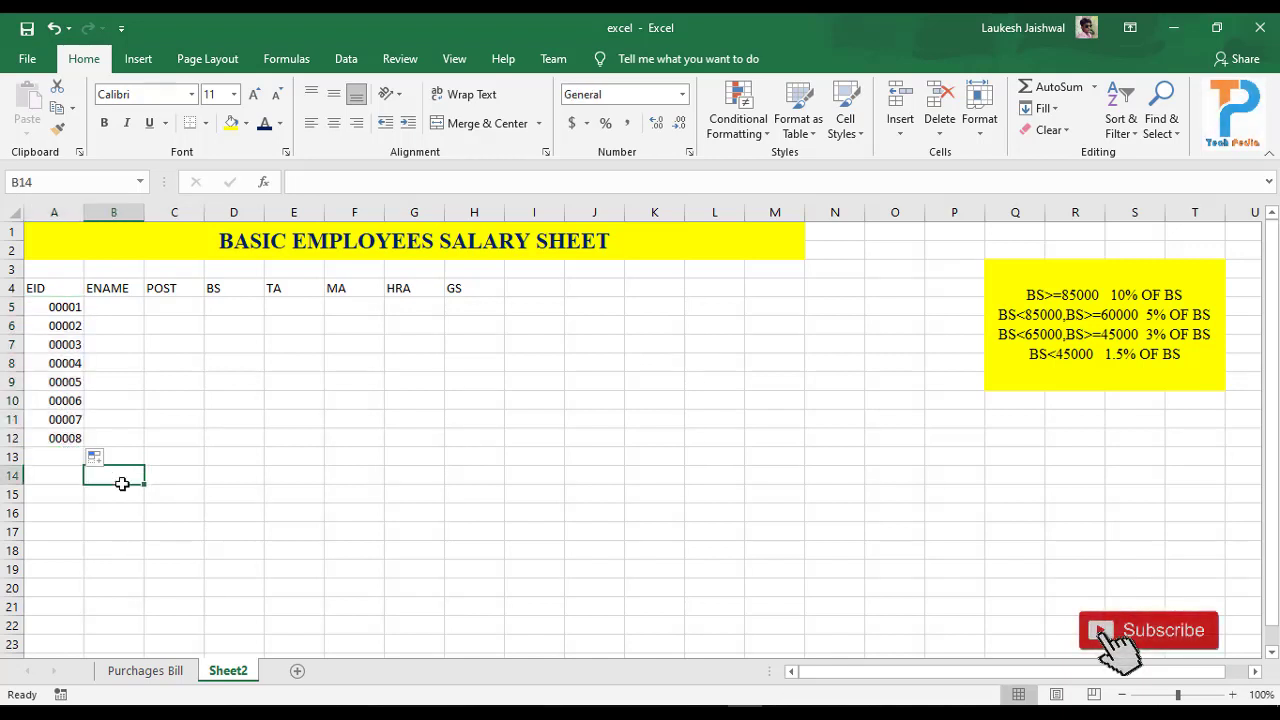
Step: Enter the first employee's full name in cell B5 under ENAME
{"action": "left_click", "coordinate": [107, 307]}
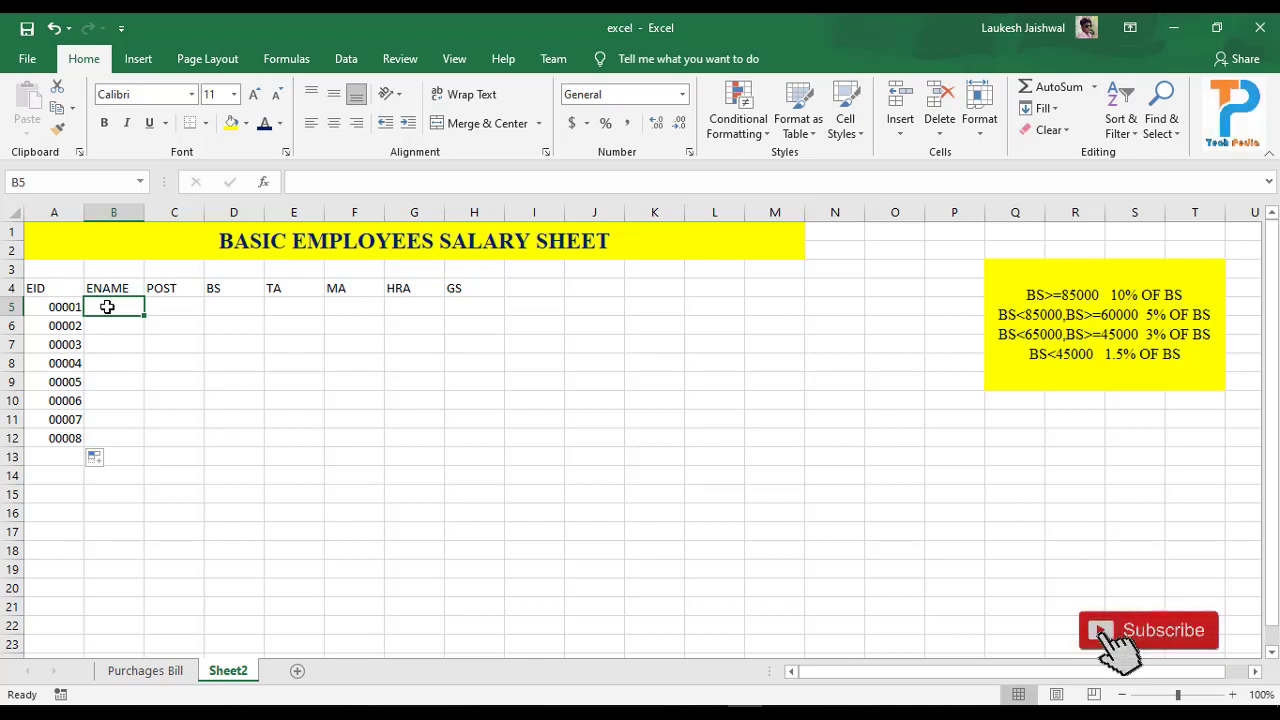
{"action": "type", "text": "Num"}
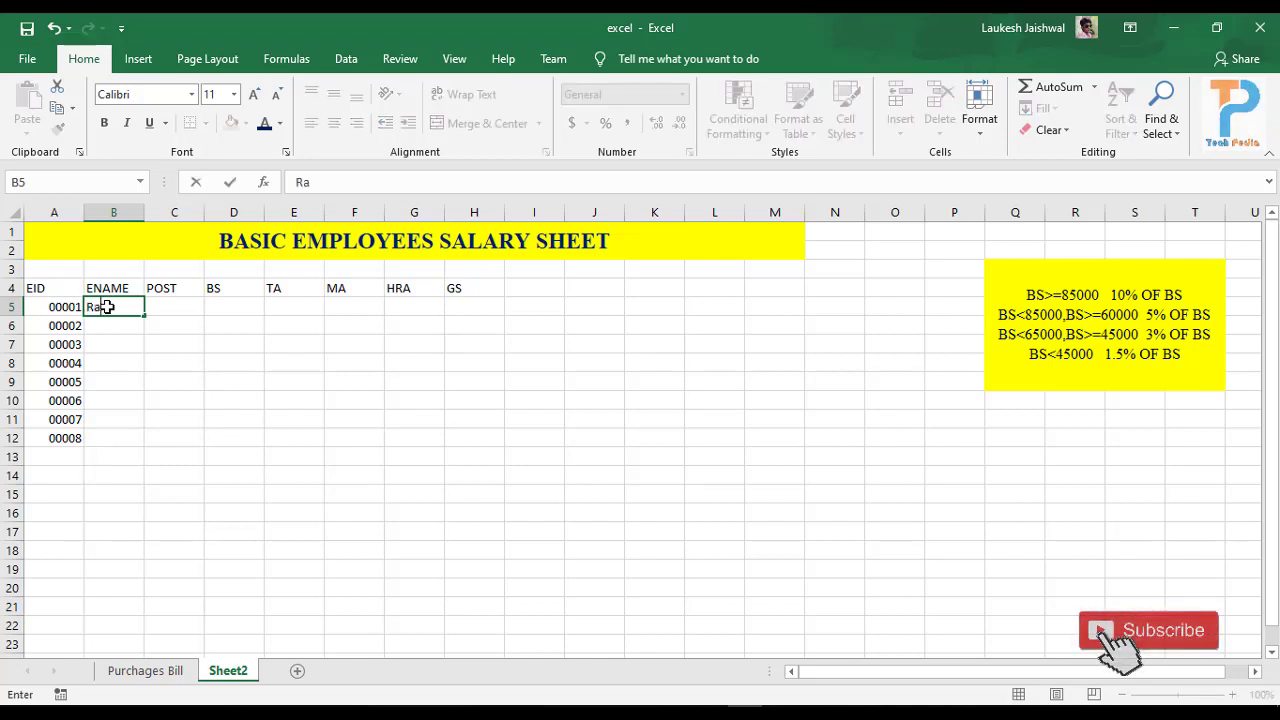
{"action": "key", "text": "BackSpace"}
{"action": "key", "text": "BackSpace"}
{"action": "key", "text": "BackSpace"}
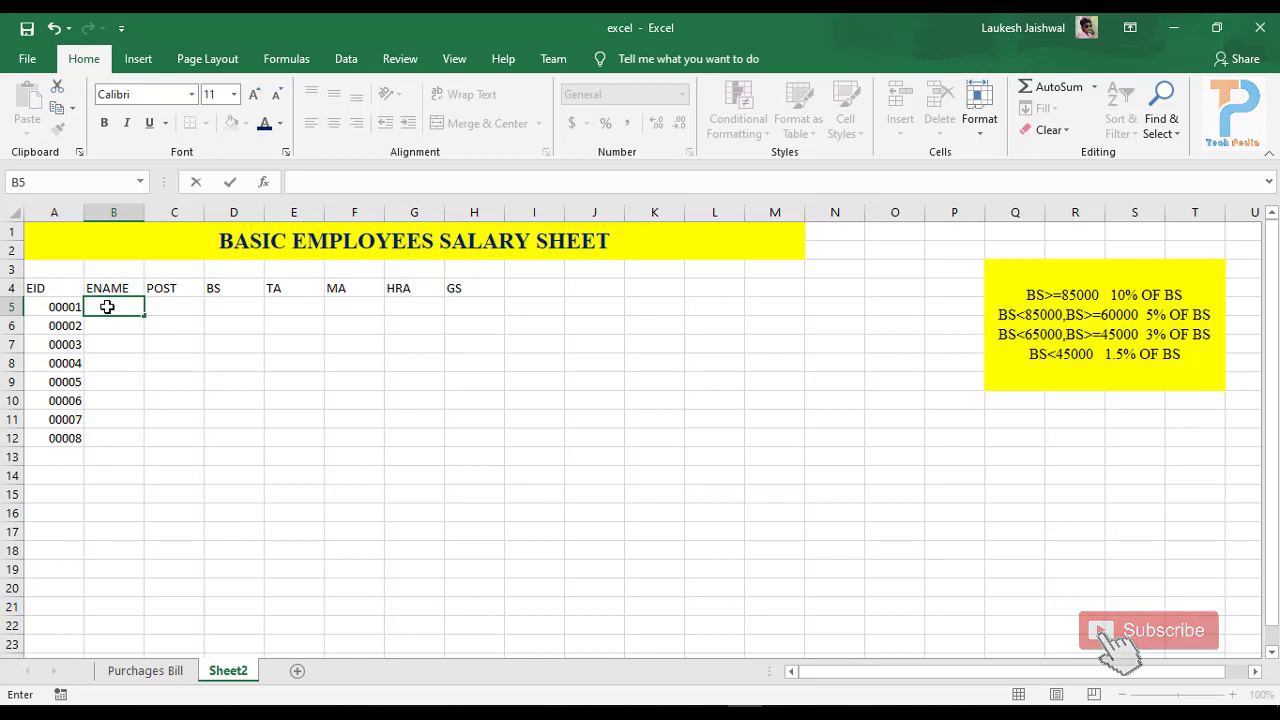
{"action": "type", "text": "Ramesh"}
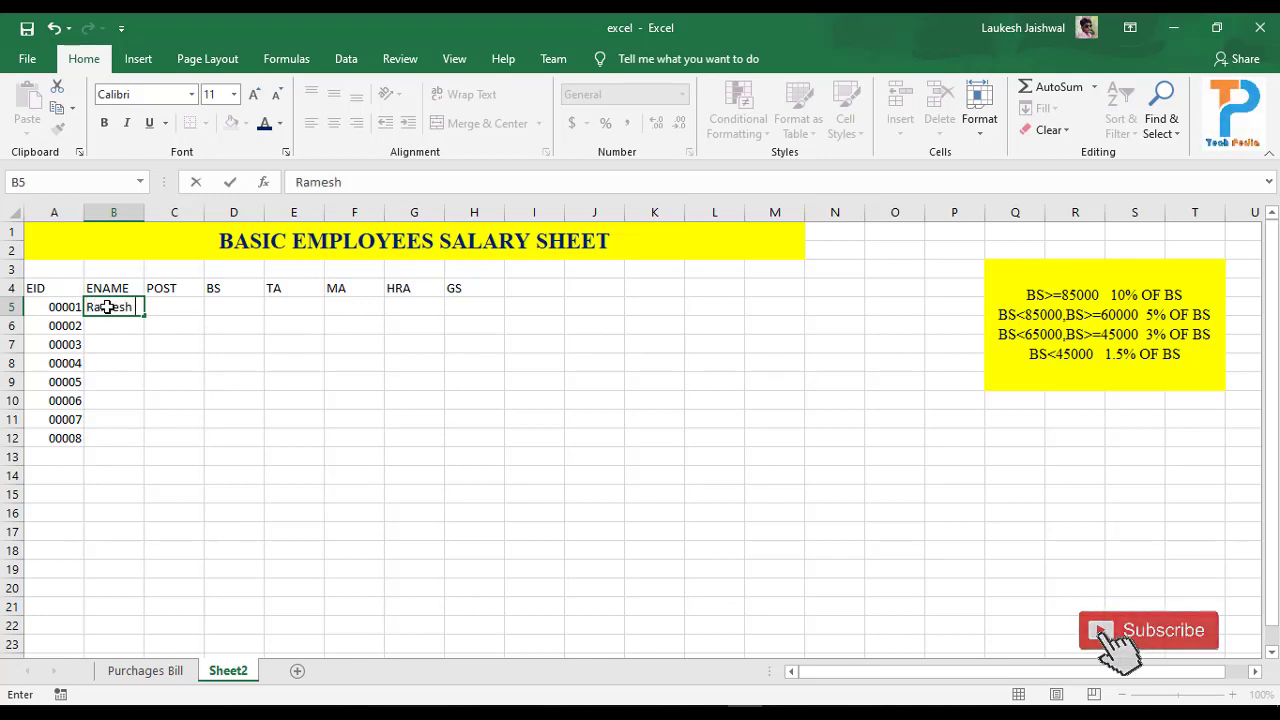
{"action": "type", "text": " Jaishwal"}
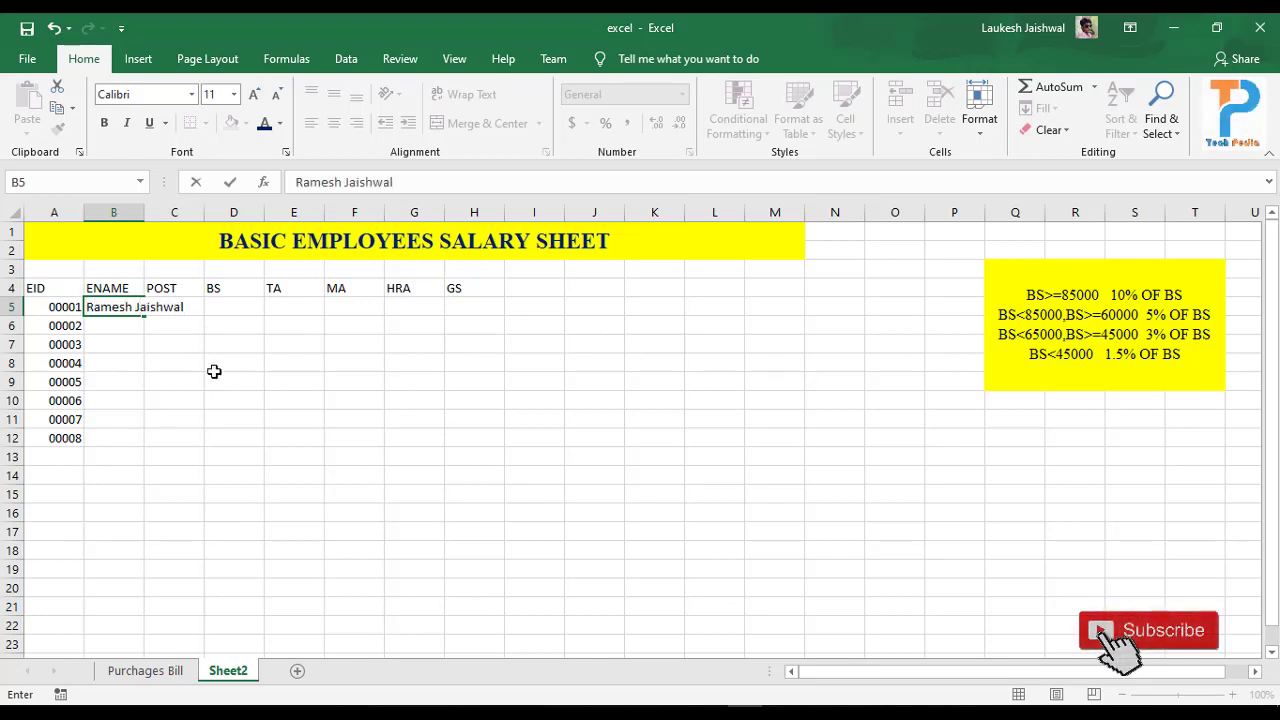
{"action": "left_click", "coordinate": [214, 371]}
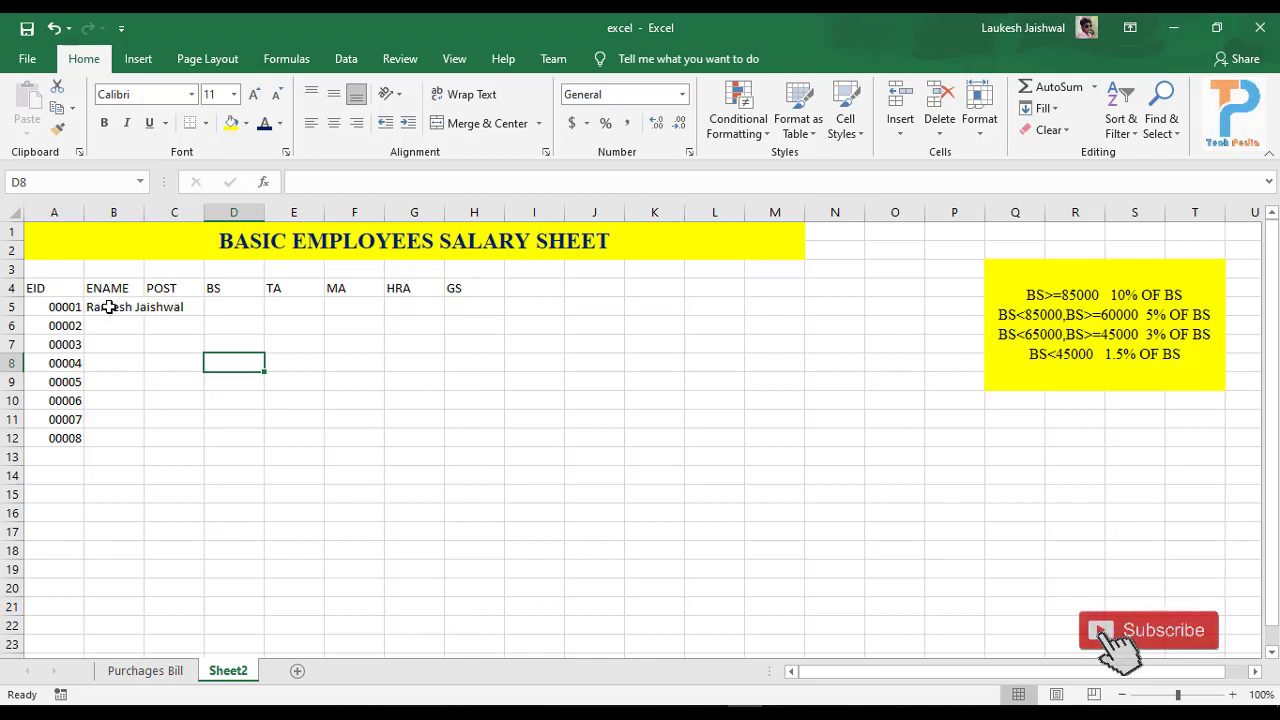
Step: Widen column B to fit the full employee name within the ENAME column
{"action": "left_click", "coordinate": [117, 210]}
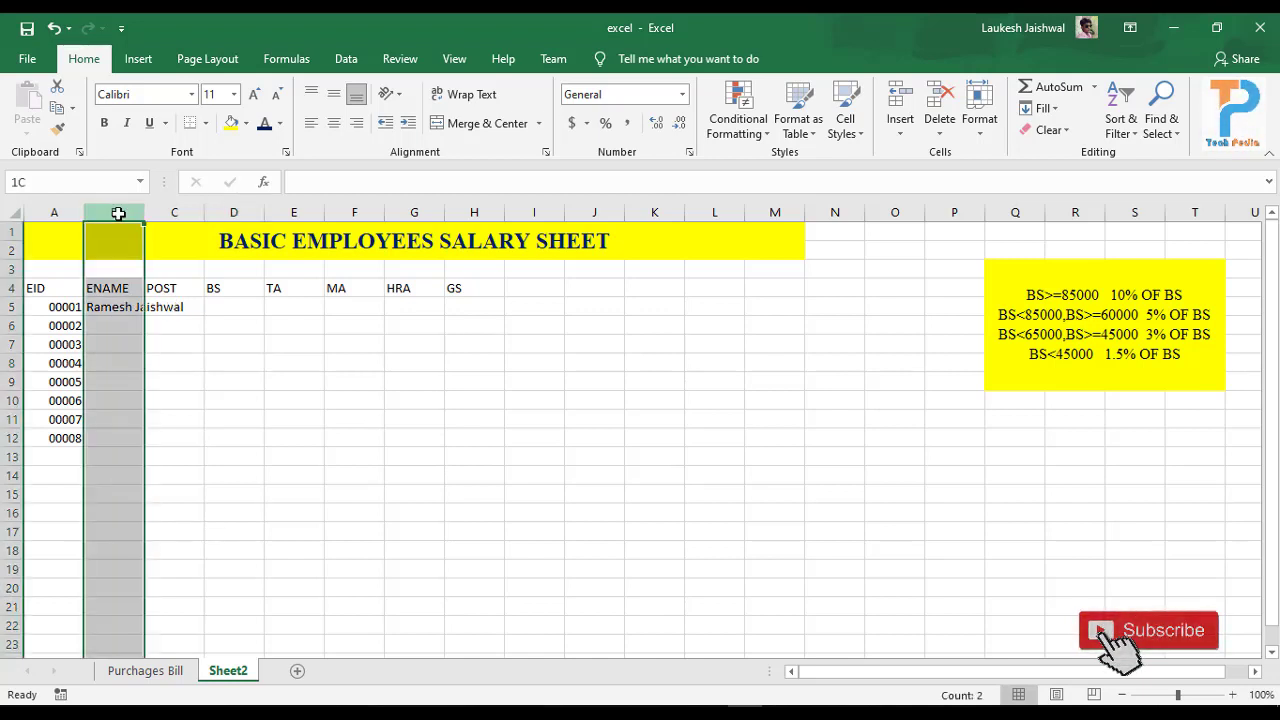
{"action": "left_click", "coordinate": [174, 214]}
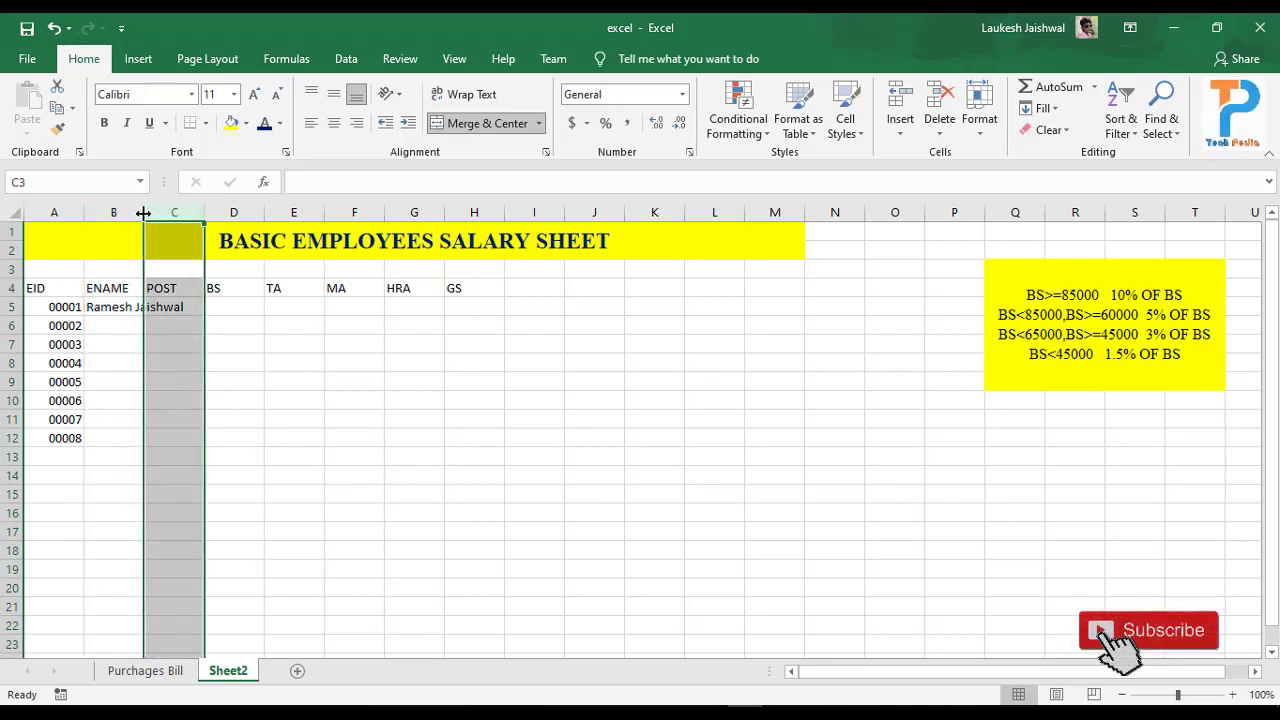
{"action": "left_click_drag", "start_coordinate": [143, 213], "coordinate": [220, 212]}
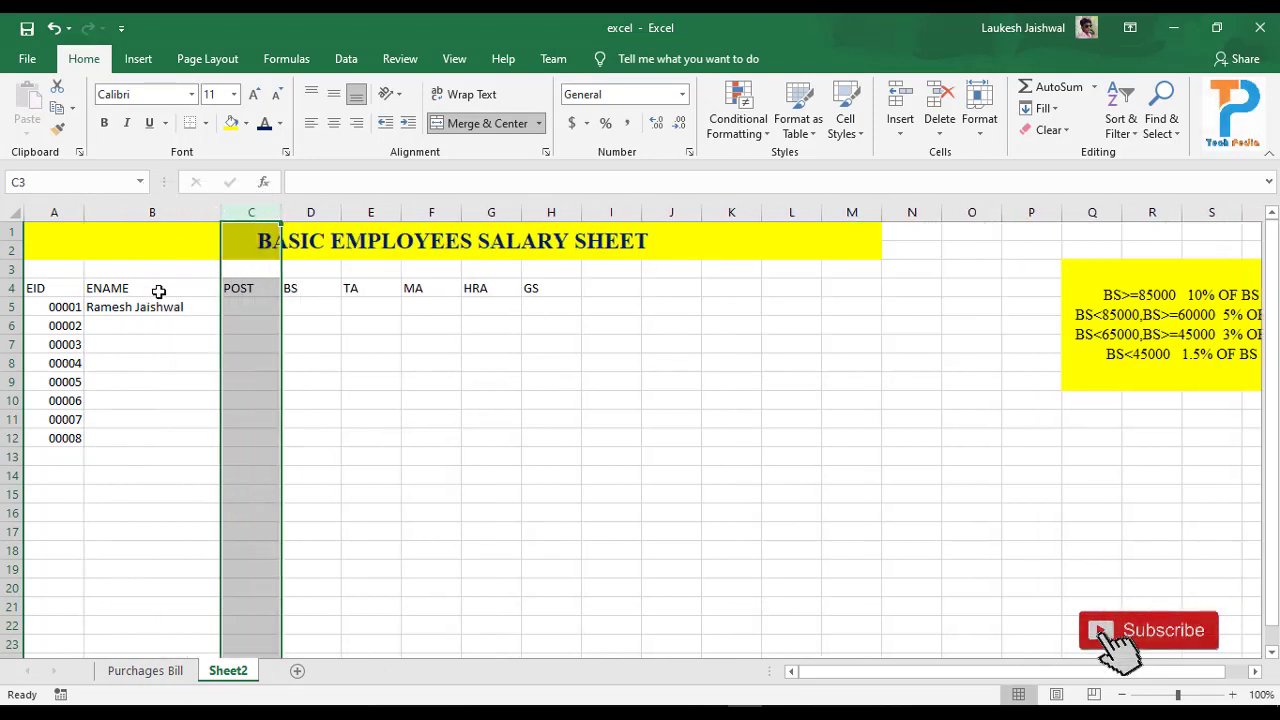
{"action": "left_click", "coordinate": [178, 314]}
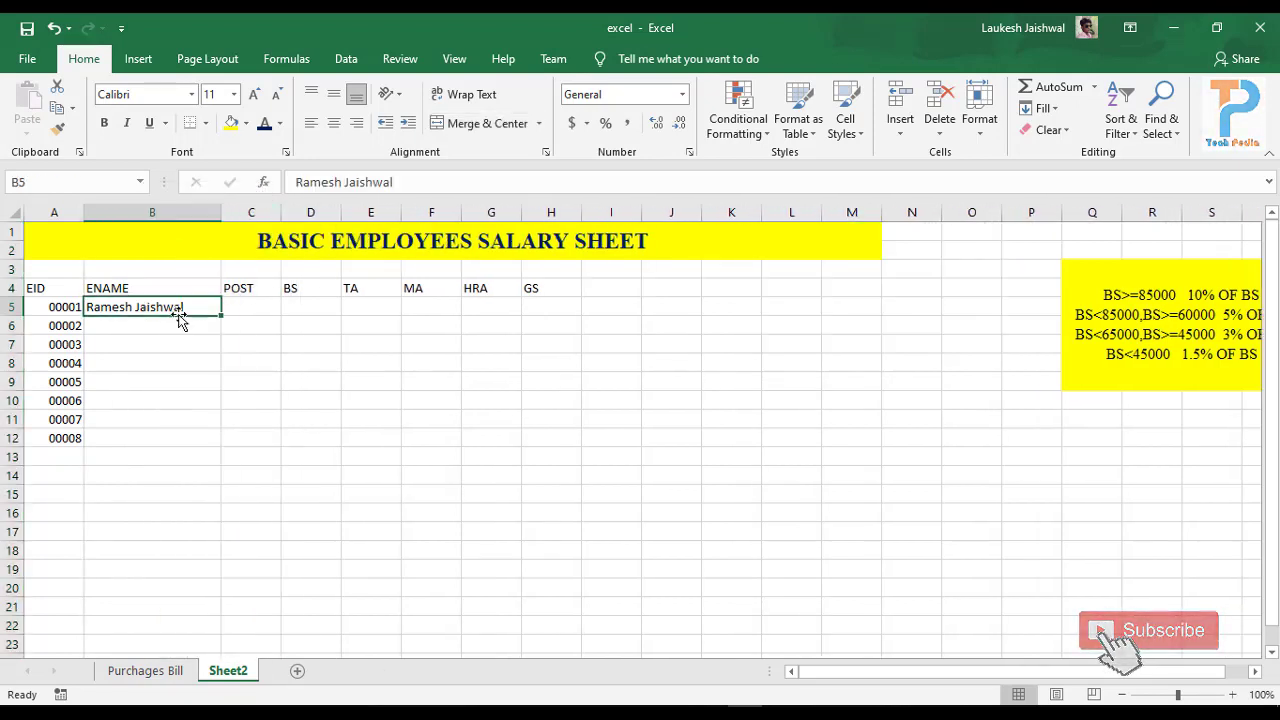
Step: Enter the second and third employees' full names in cells B6 and B7 of the ENAME column
{"action": "left_click", "coordinate": [132, 331]}
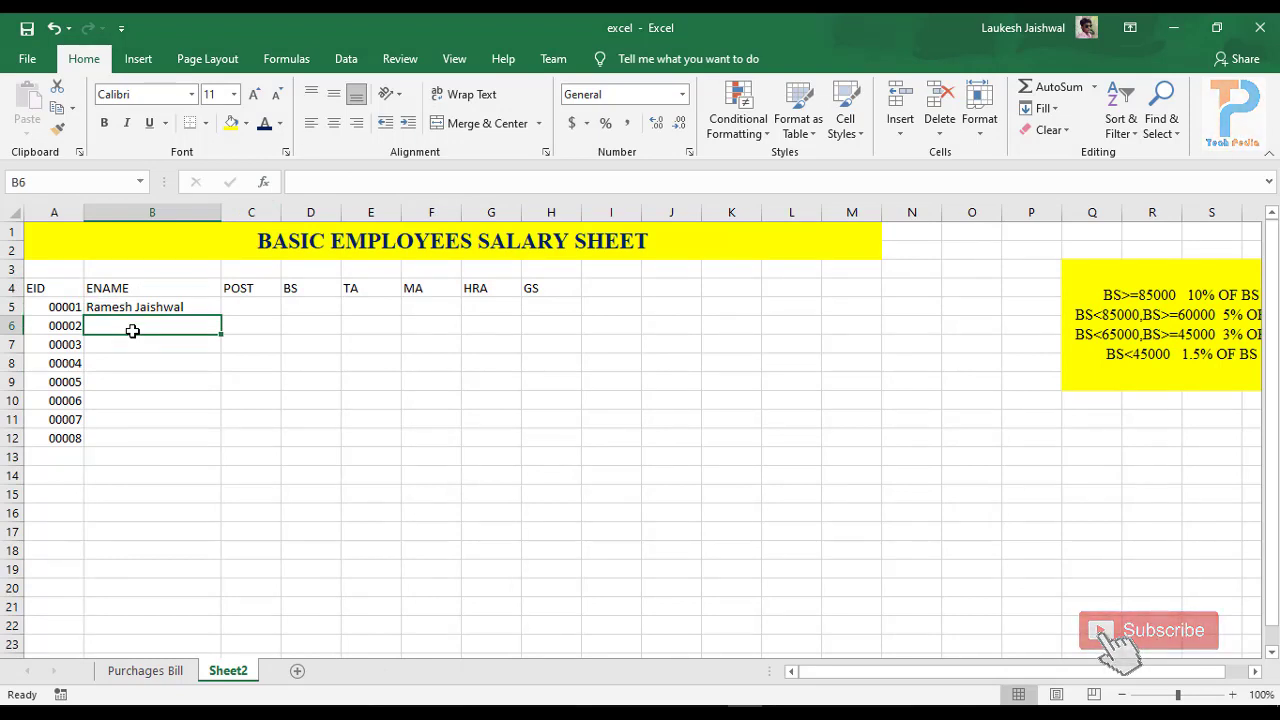
{"action": "type", "text": "Hamesh"}
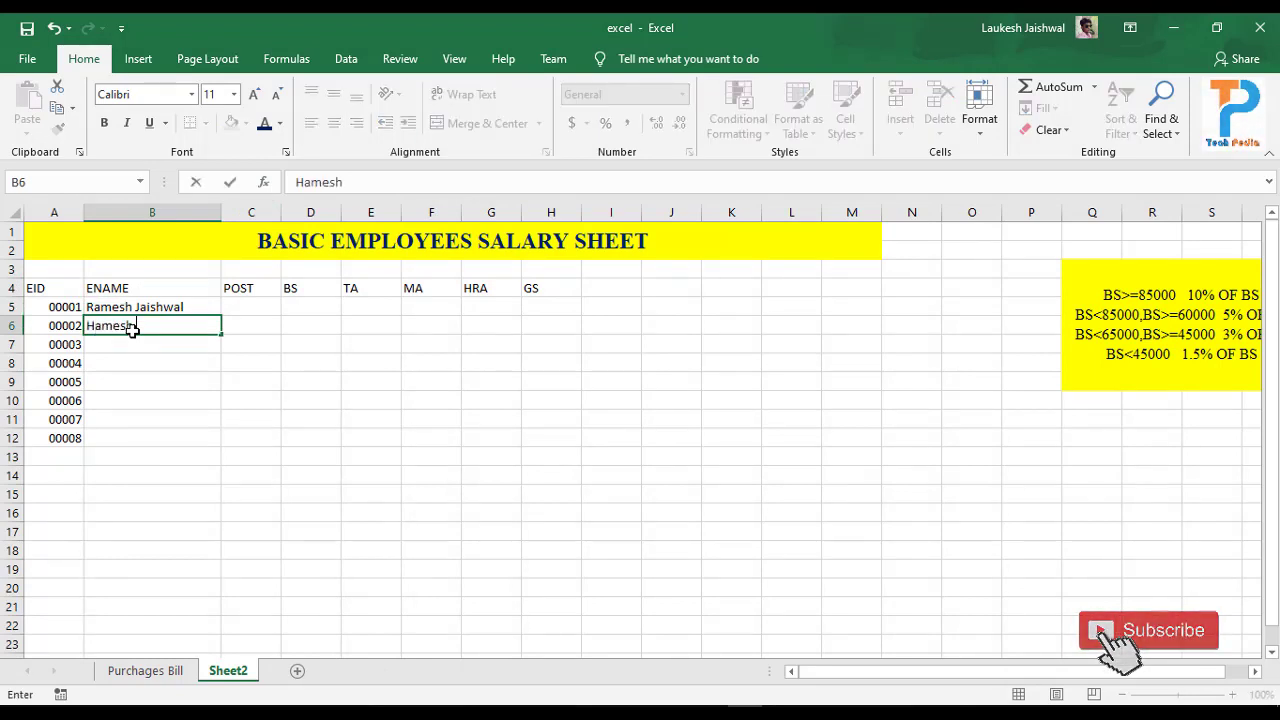
{"action": "type", "text": " Chaudhary"}
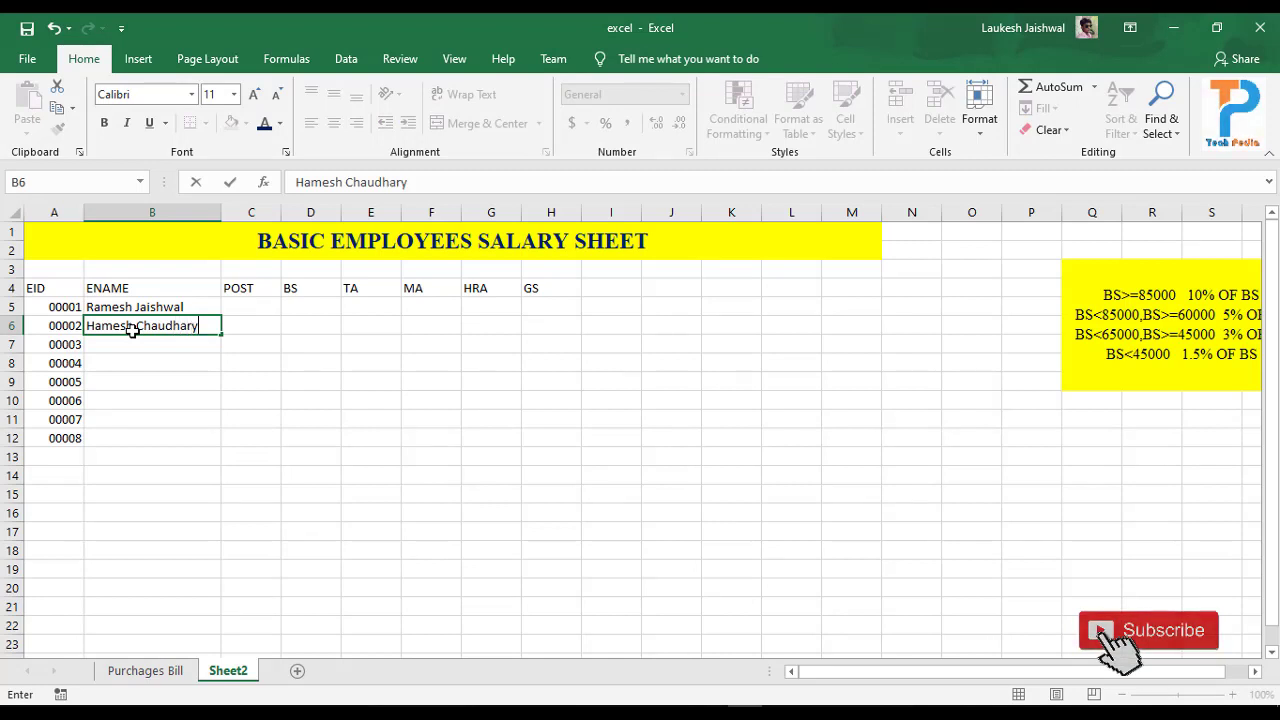
{"action": "key", "text": "Return"}
{"action": "type", "text": "Ajay "}
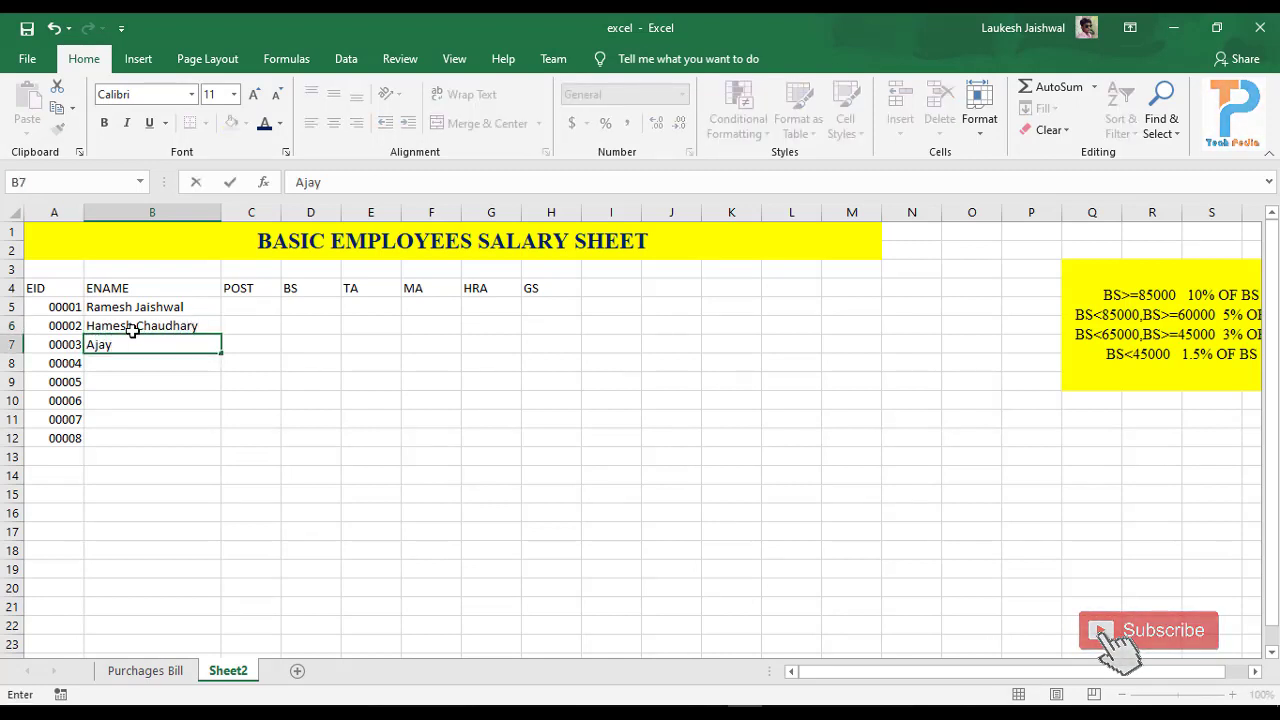
{"action": "type", "text": "Chaudhary"}
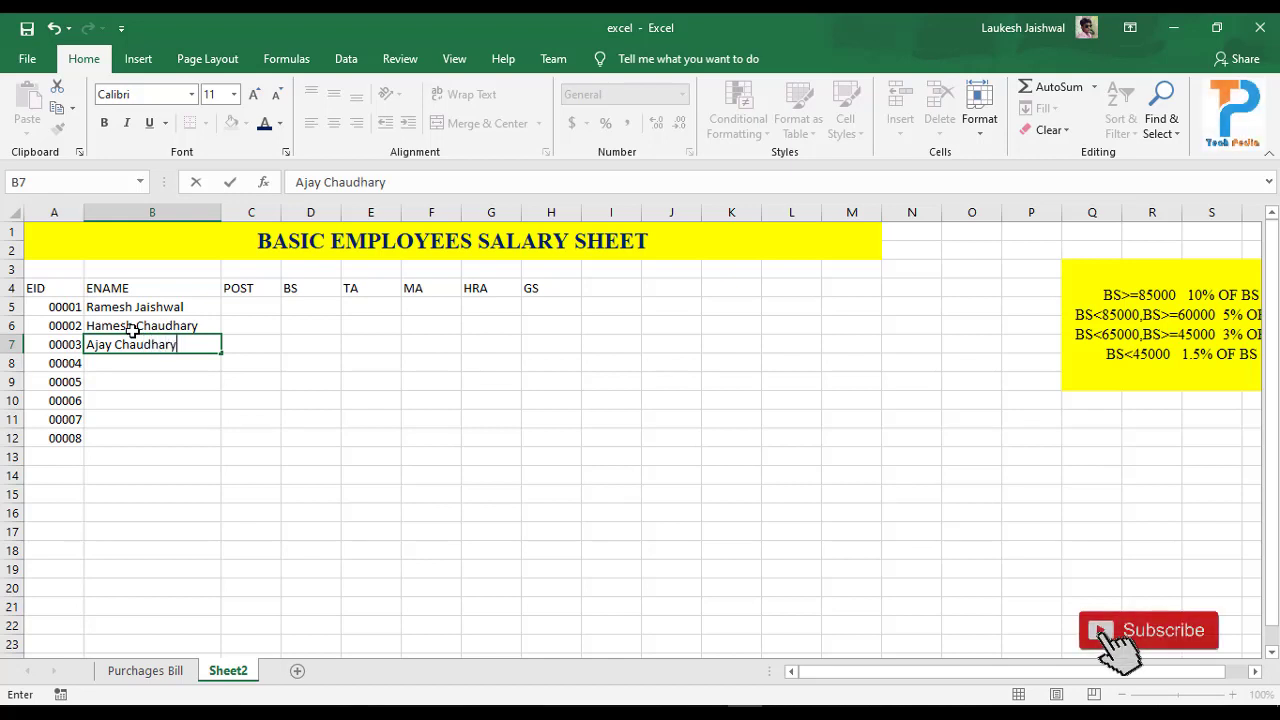
{"action": "key", "text": "Return"}
Step: Enter the fourth and fifth employees' full names in cells B8 and B9 of the ENAME column
{"action": "type", "text": "Bi"}
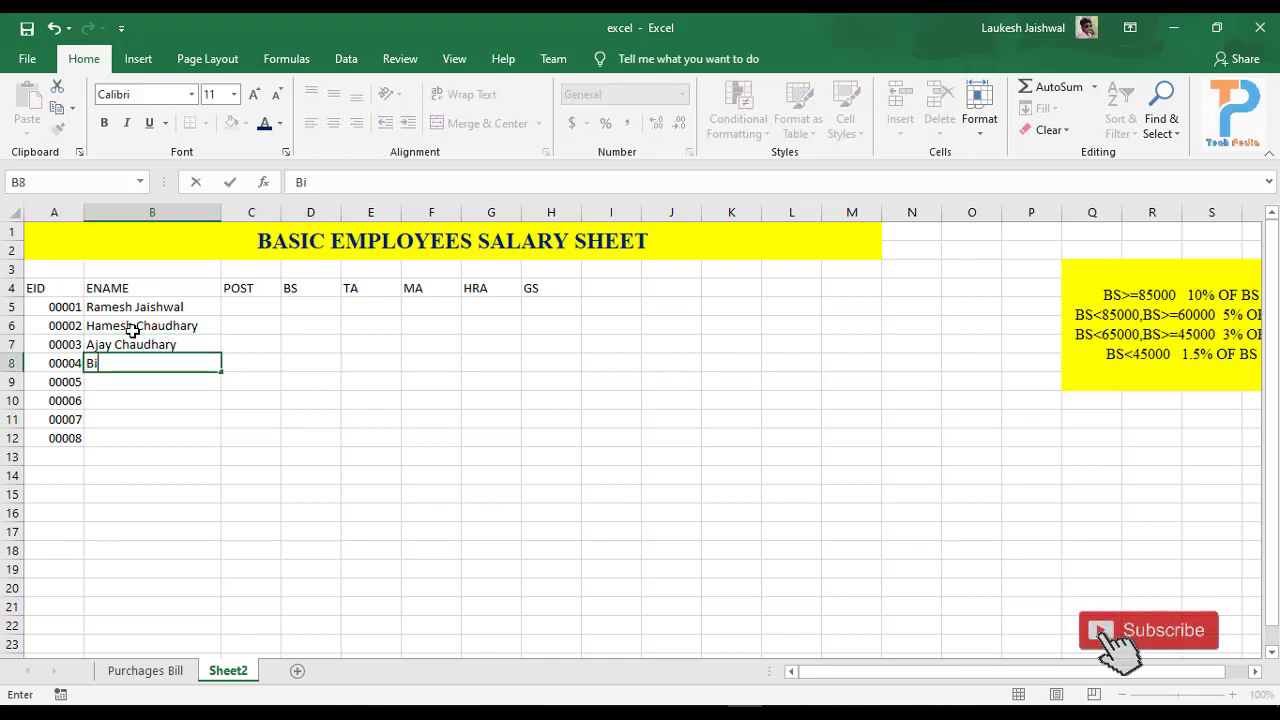
{"action": "type", "text": "kash Sharma"}
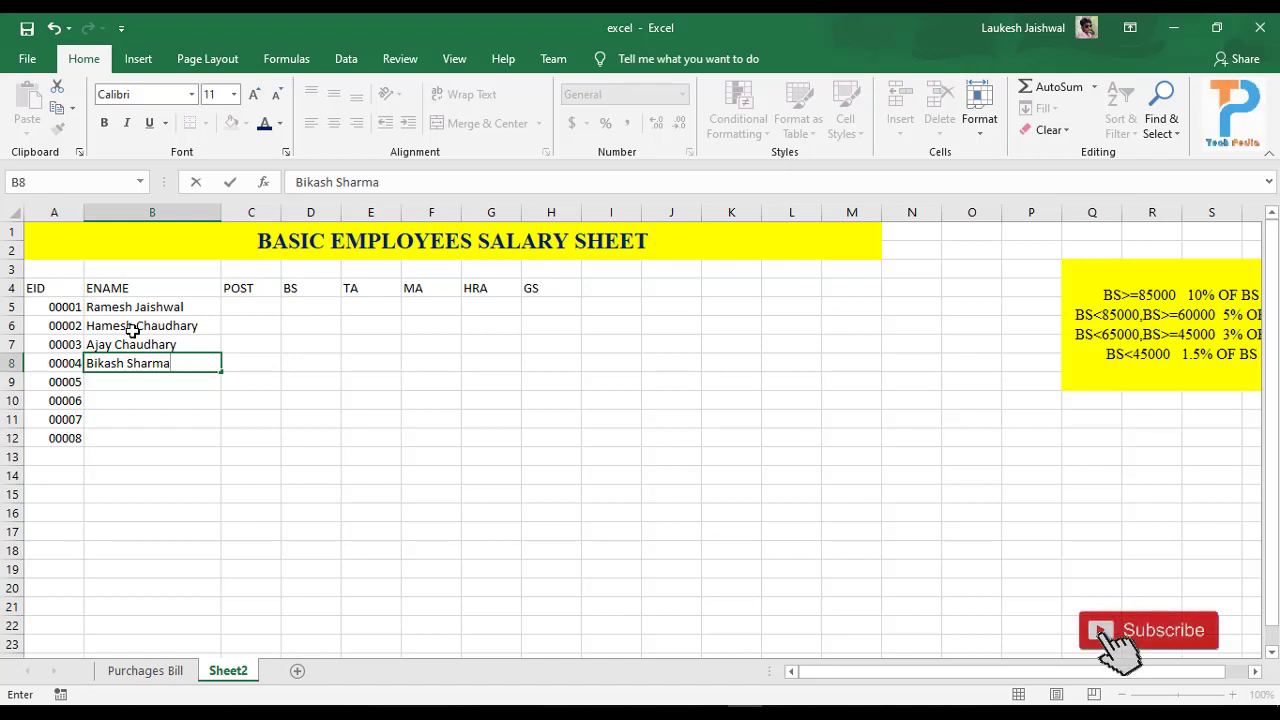
{"action": "key", "text": "Return"}
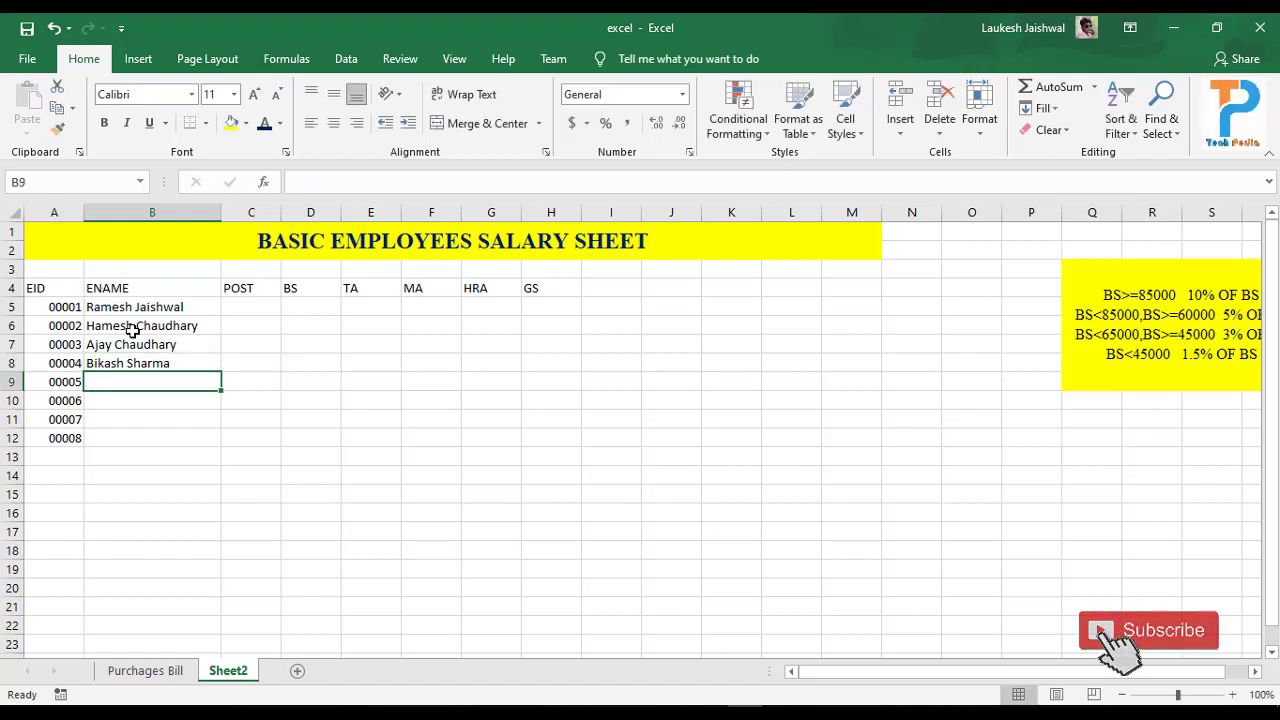
{"action": "type", "text": "K"}
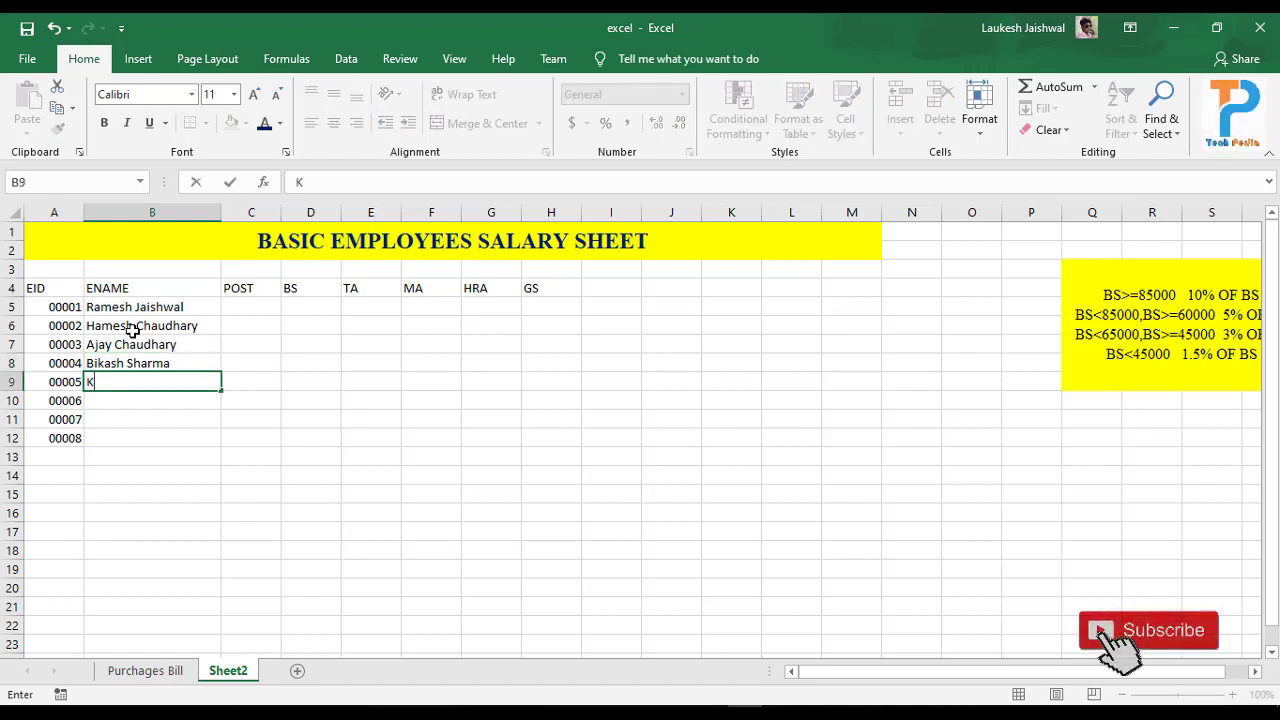
{"action": "type", "text": "a"}
{"action": "key", "text": "BackSpace"}
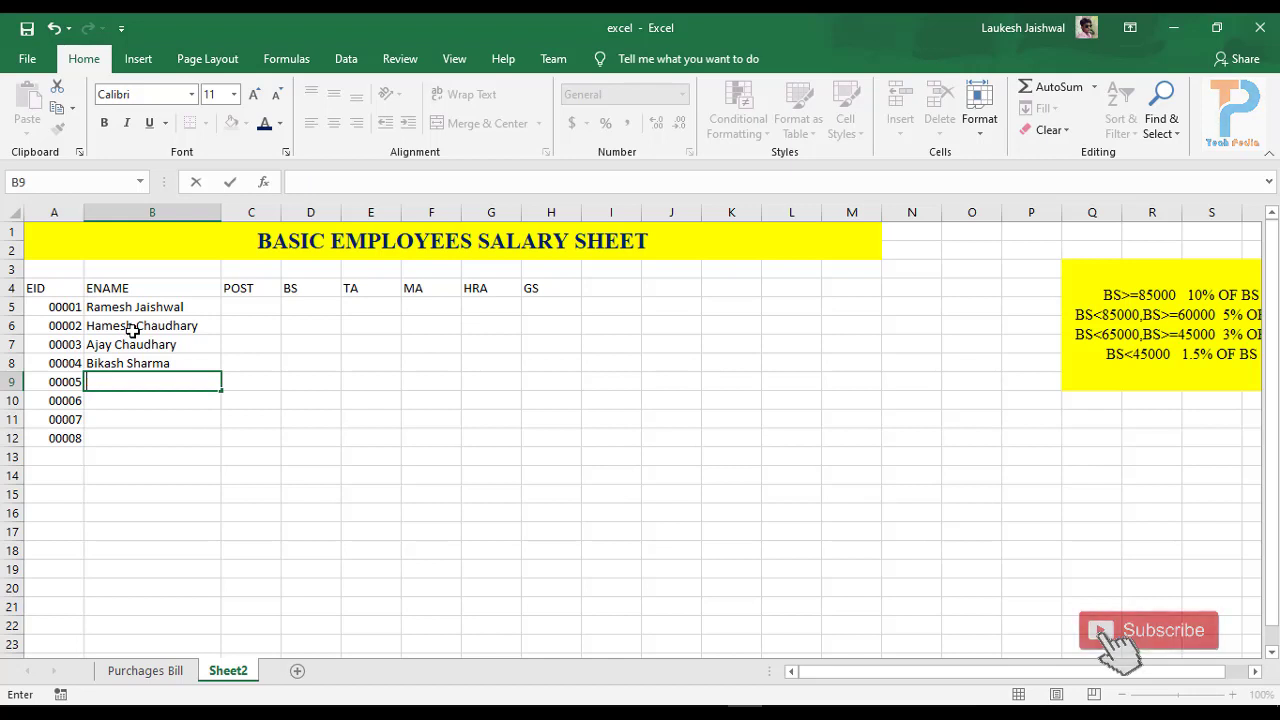
{"action": "type", "text": "Kajal "}
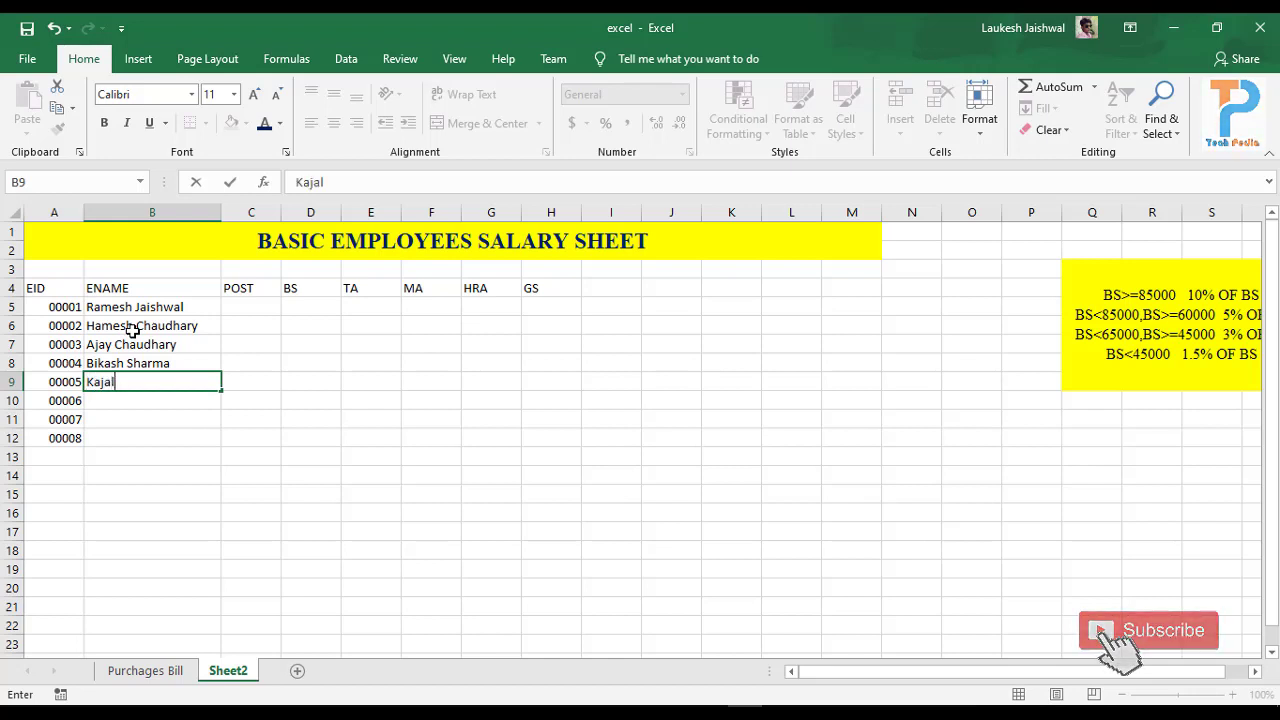
{"action": "type", "text": "Ku"}
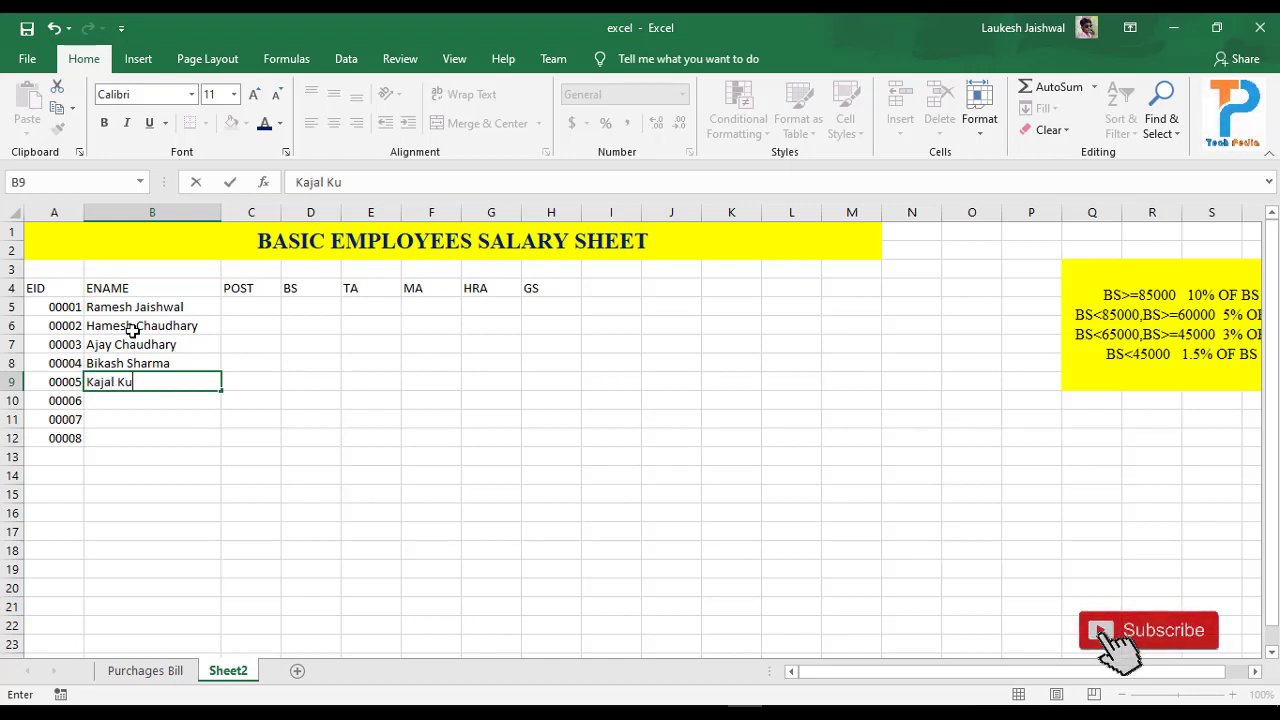
{"action": "type", "text": "mari"}
{"action": "key", "text": "Return"}
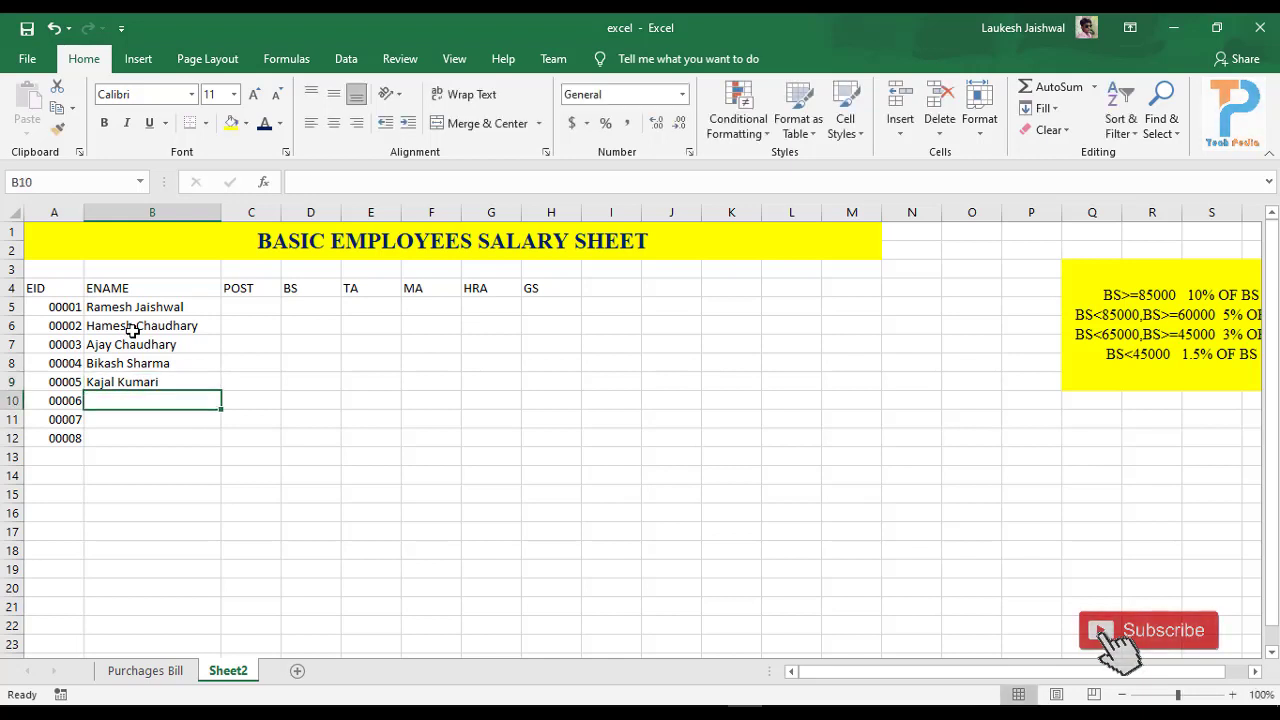
Step: Enter the sixth and seventh employees' full names in cells B10 and B11 of the ENAME column
{"action": "type", "text": "Pawan"}
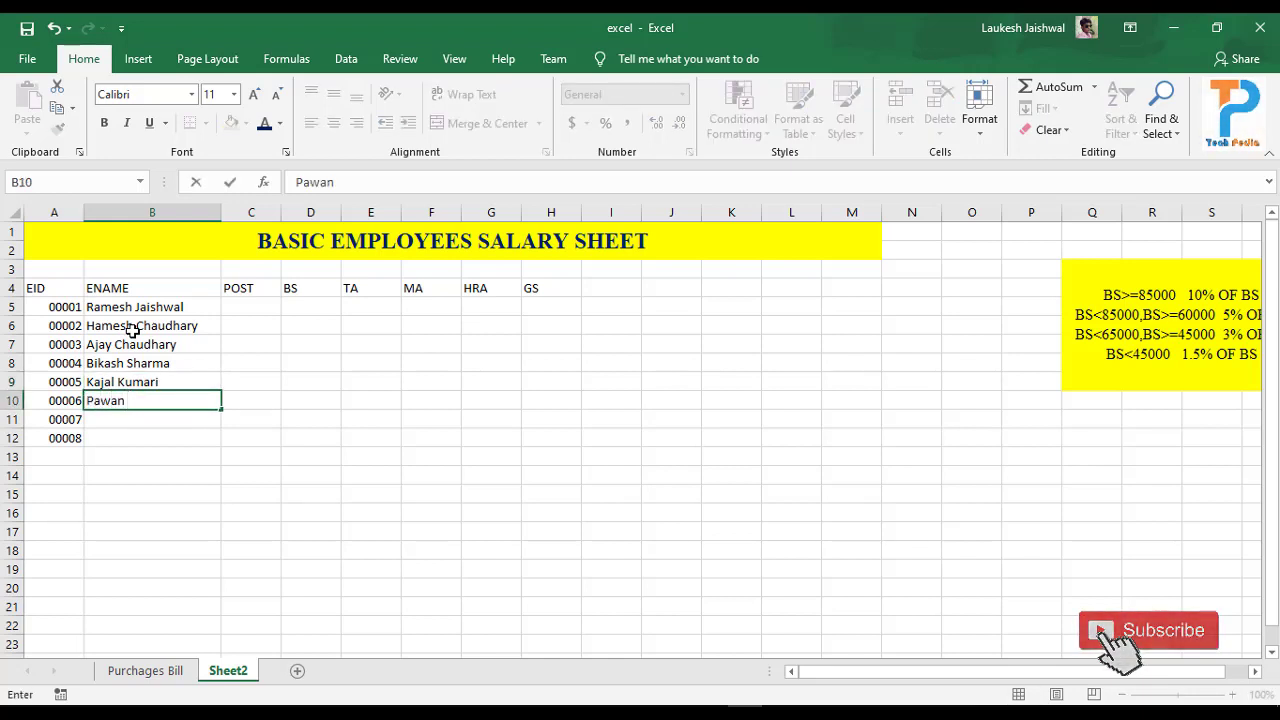
{"action": "type", "text": " Sah"}
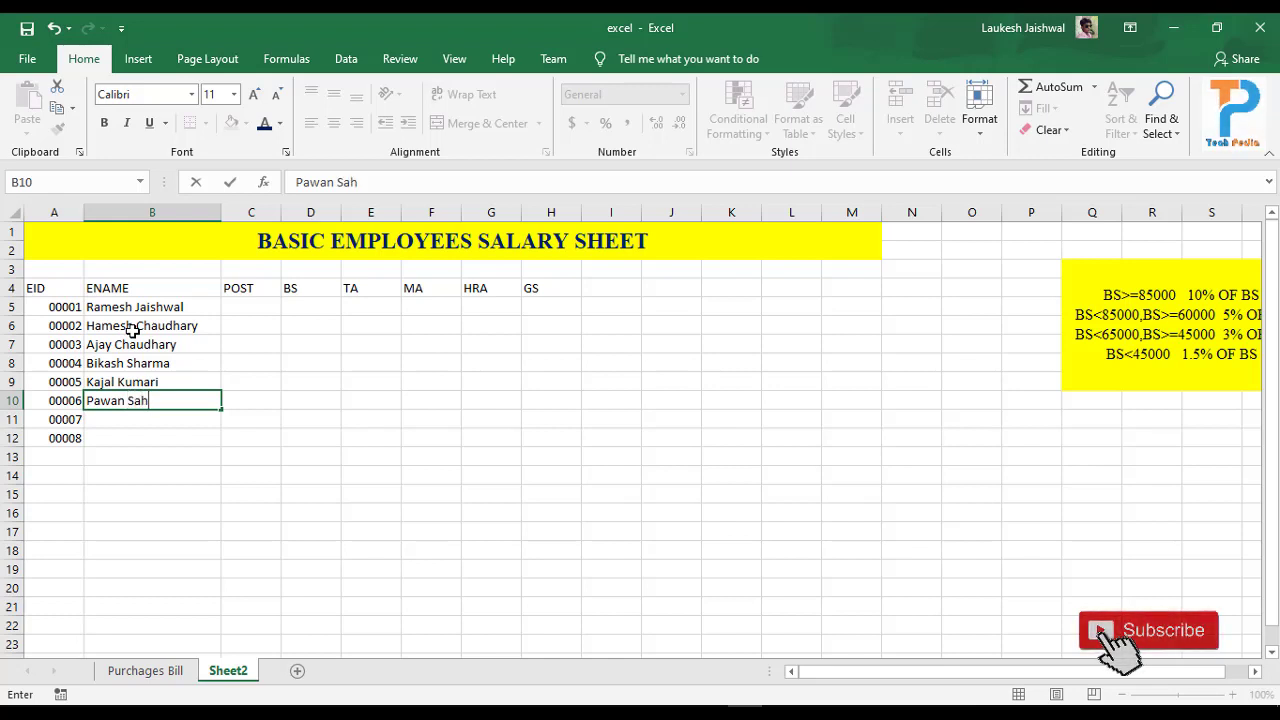
{"action": "key", "text": "Return"}
{"action": "type", "text": "Bin"}
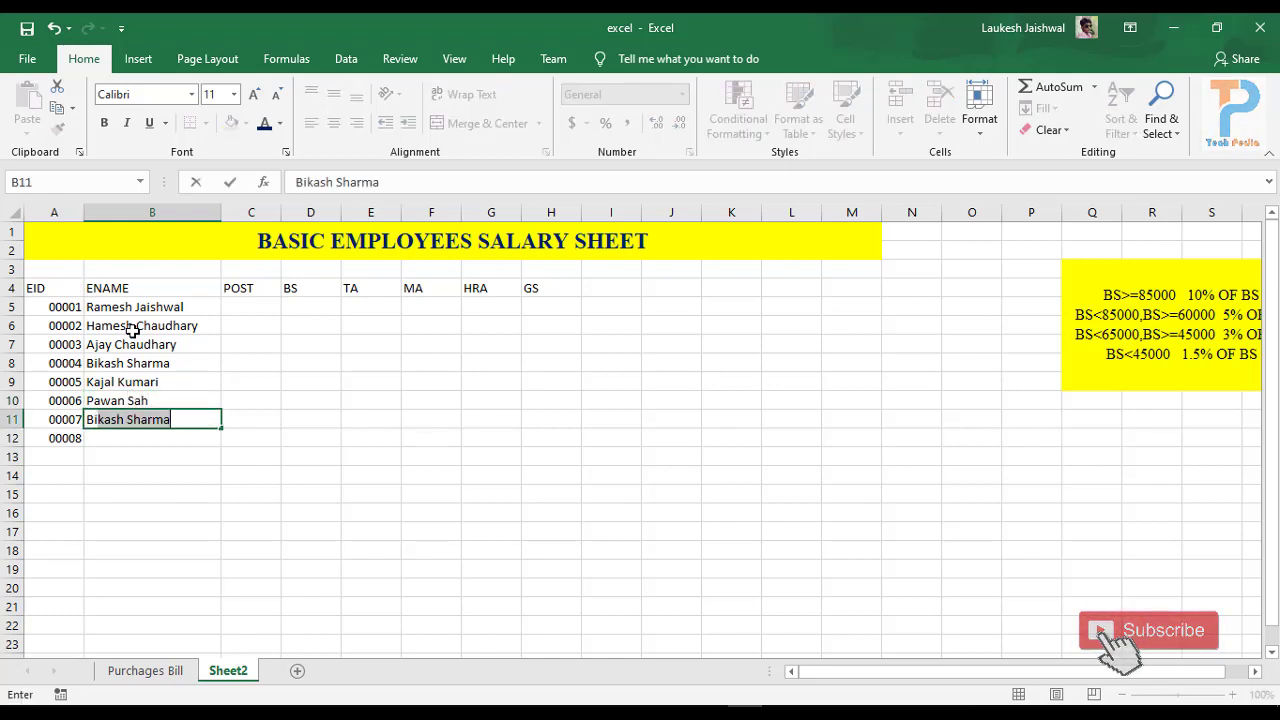
{"action": "type", "text": "ay "}
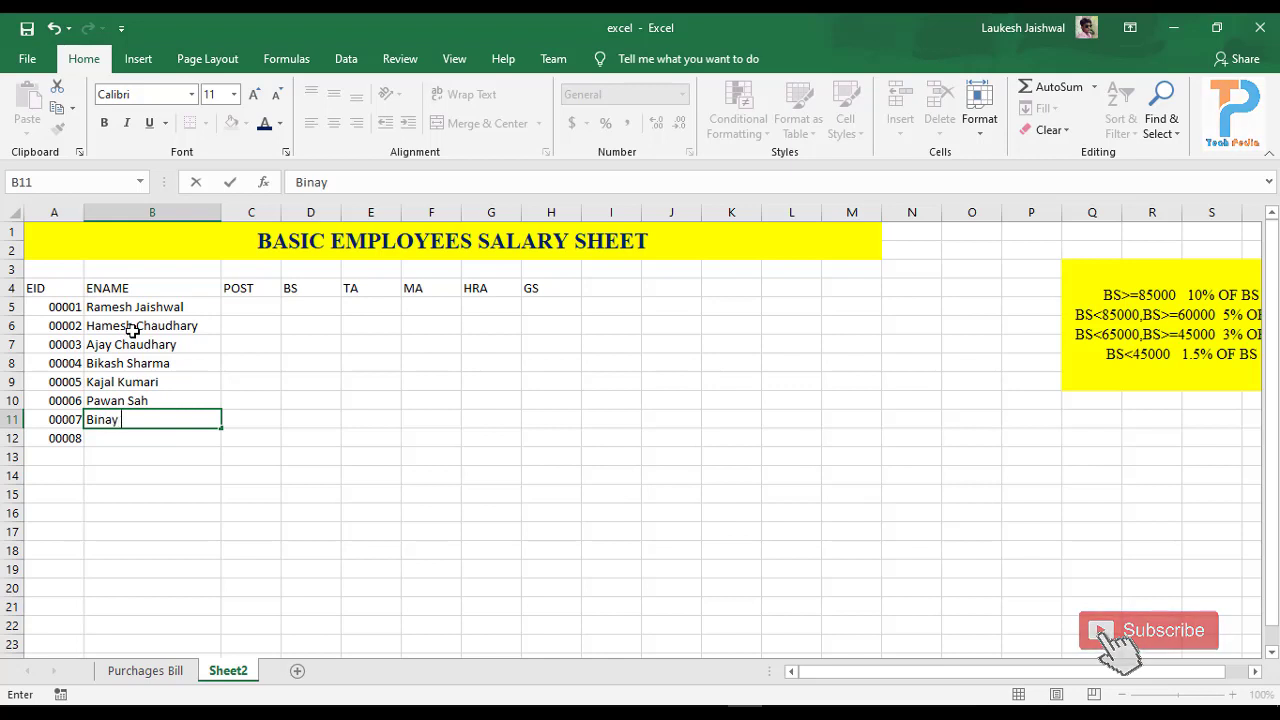
{"action": "type", "text": "Pandit"}
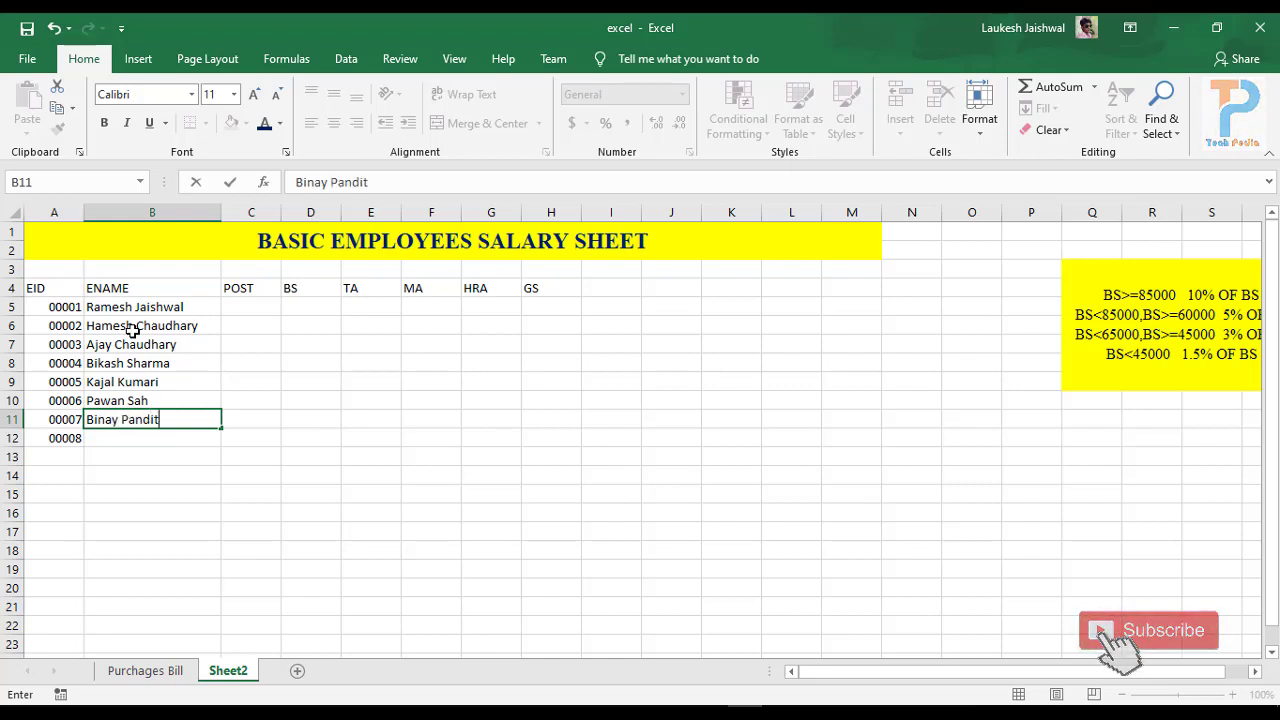
{"action": "key", "text": "Return"}
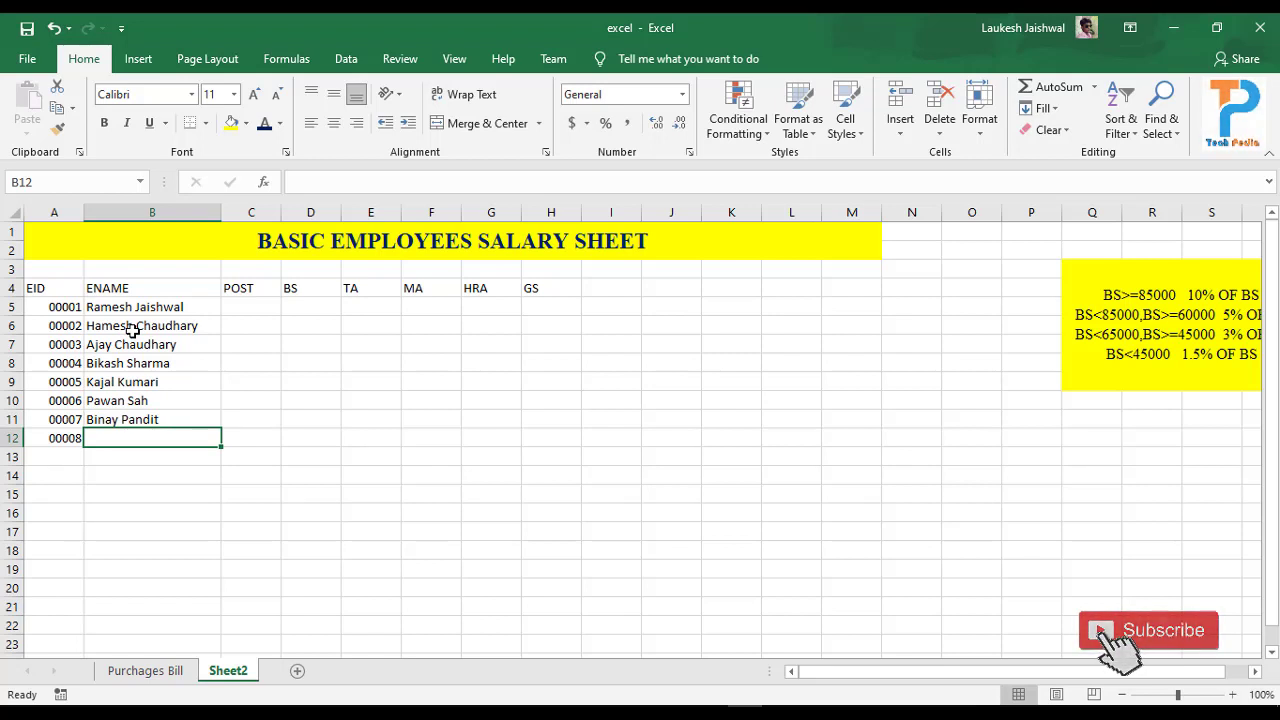
Step: Enter the eighth employee's full name in cell B12 to complete the ENAME column
{"action": "type", "text": "Ram"}
{"action": "key", "text": "BackSpace"}
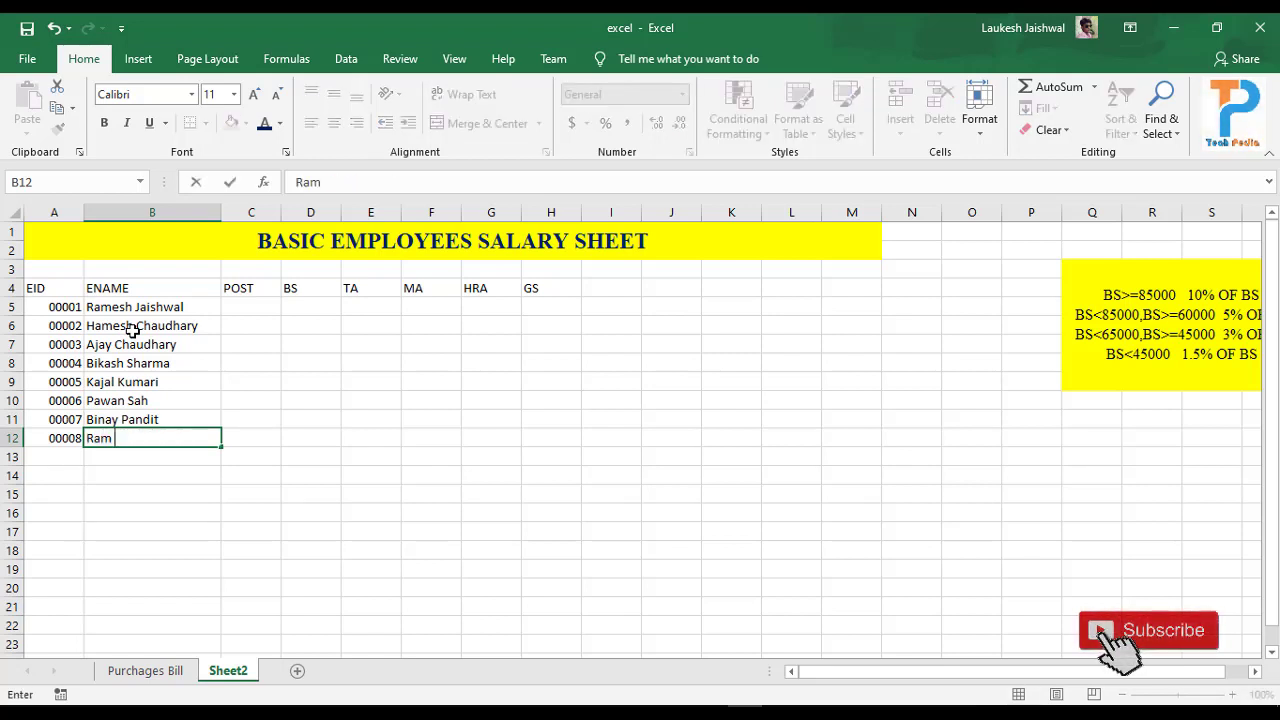
{"action": "type", "text": "lal Sa"}
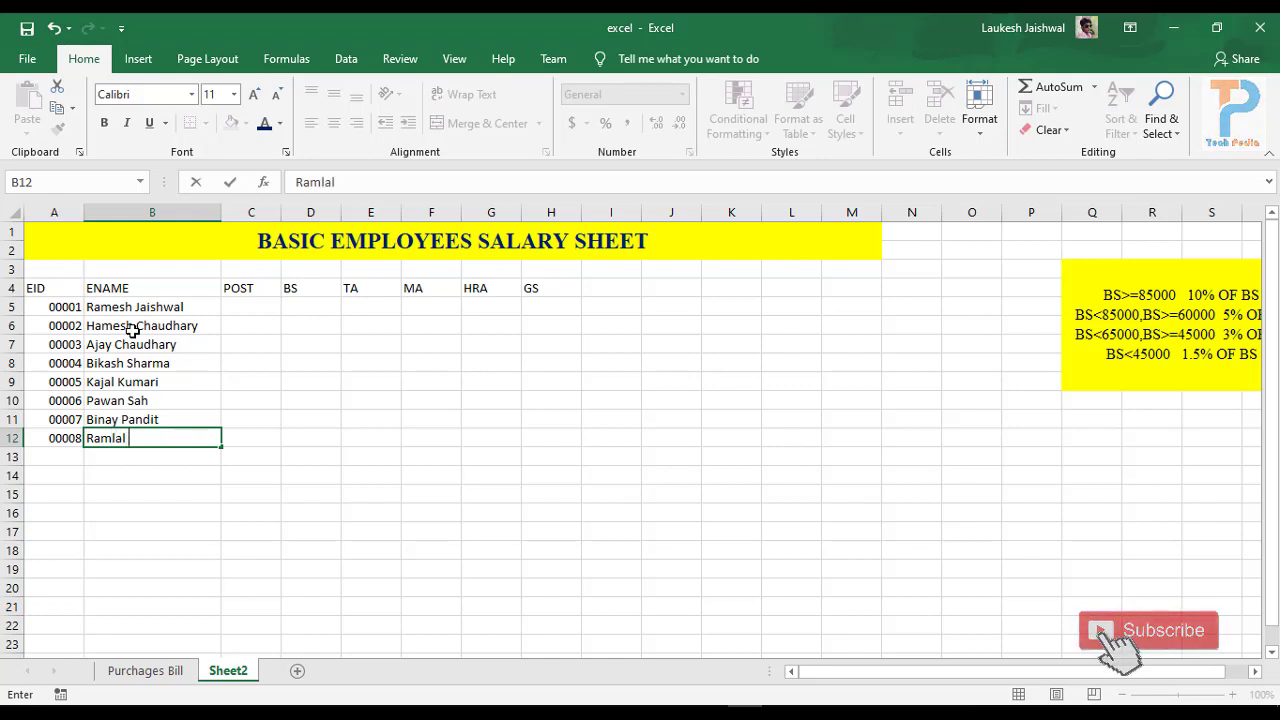
{"action": "key", "text": "BackSpace"}
{"action": "key", "text": "BackSpace"}
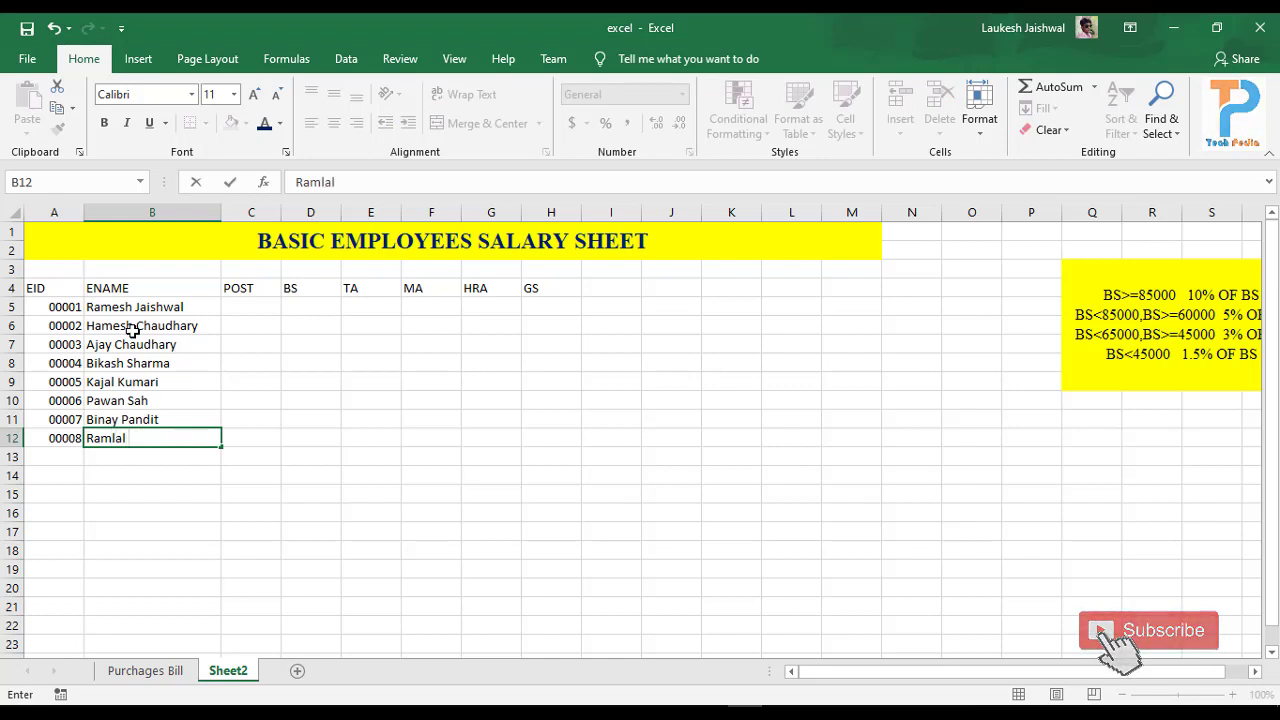
{"action": "type", "text": "Yadav"}
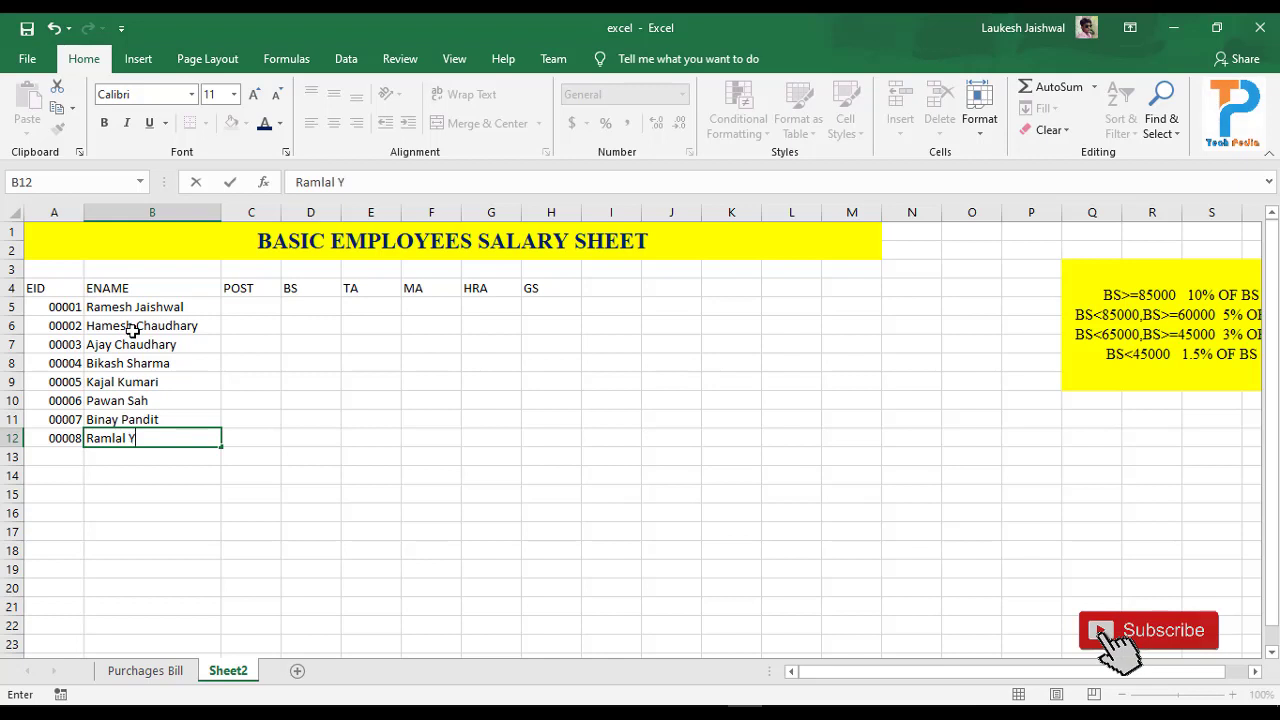
{"action": "key", "text": "Up"}
Step: Enter the posts GM in C5 and BM in C6 for the first two employees
{"action": "key", "text": "Up"}
{"action": "key", "text": "Up"}
{"action": "key", "text": "Up"}
{"action": "key", "text": "Up"}
{"action": "key", "text": "Up"}
{"action": "key", "text": "Up"}
{"action": "key", "text": "Up"}
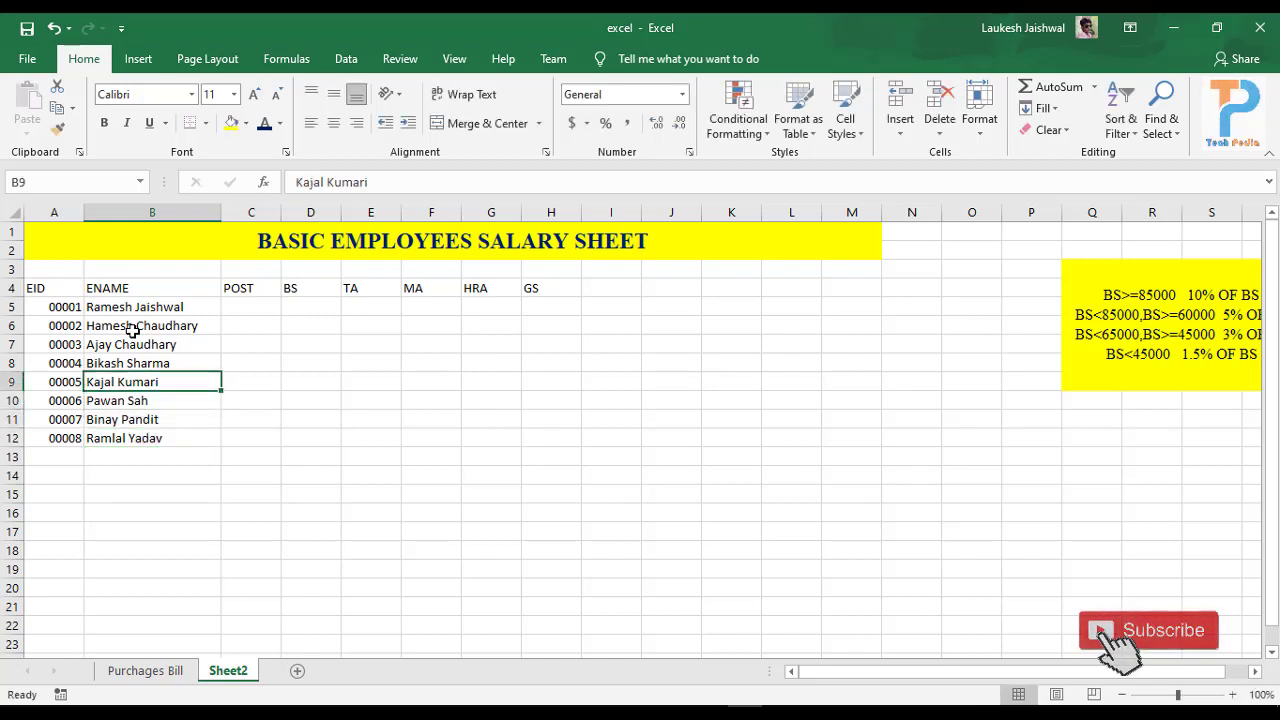
{"action": "key", "text": "Down"}
{"action": "key", "text": "Right"}
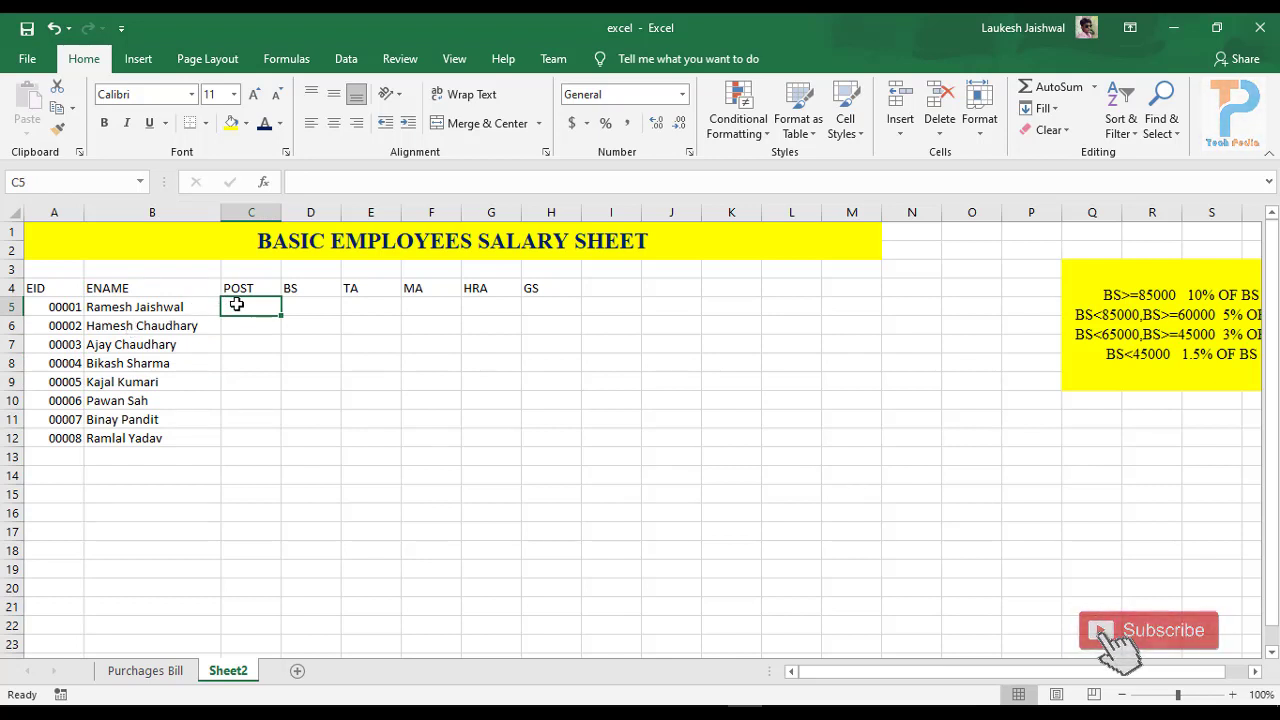
{"action": "type", "text": "Gm"}
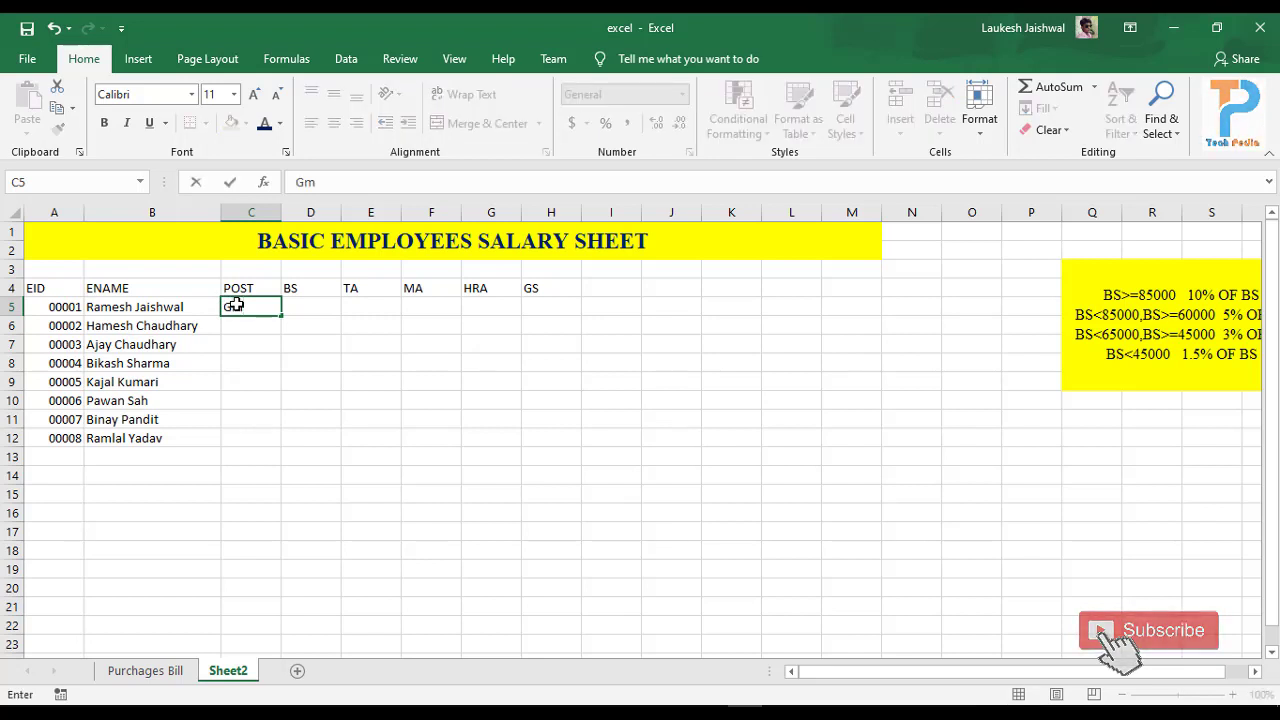
{"action": "key", "text": "BackSpace"}
{"action": "type", "text": "M"}
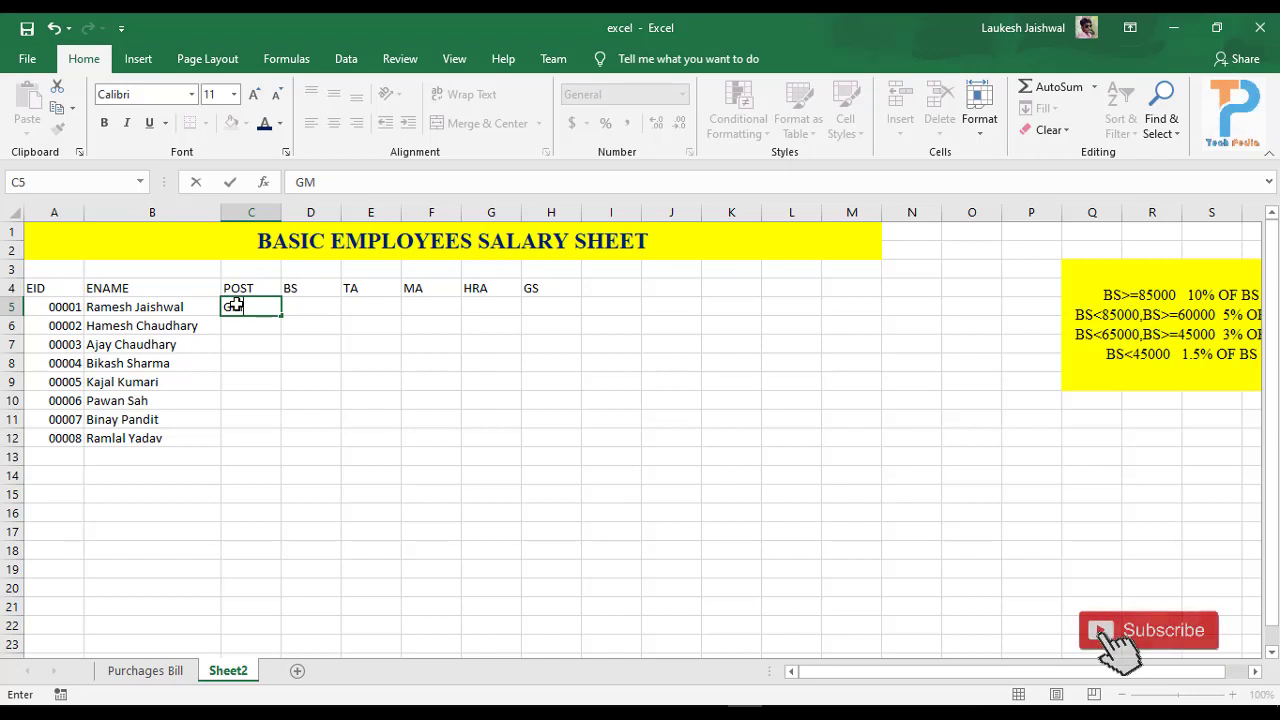
{"action": "key", "text": "BackSpace"}
{"action": "type", "text": "M"}
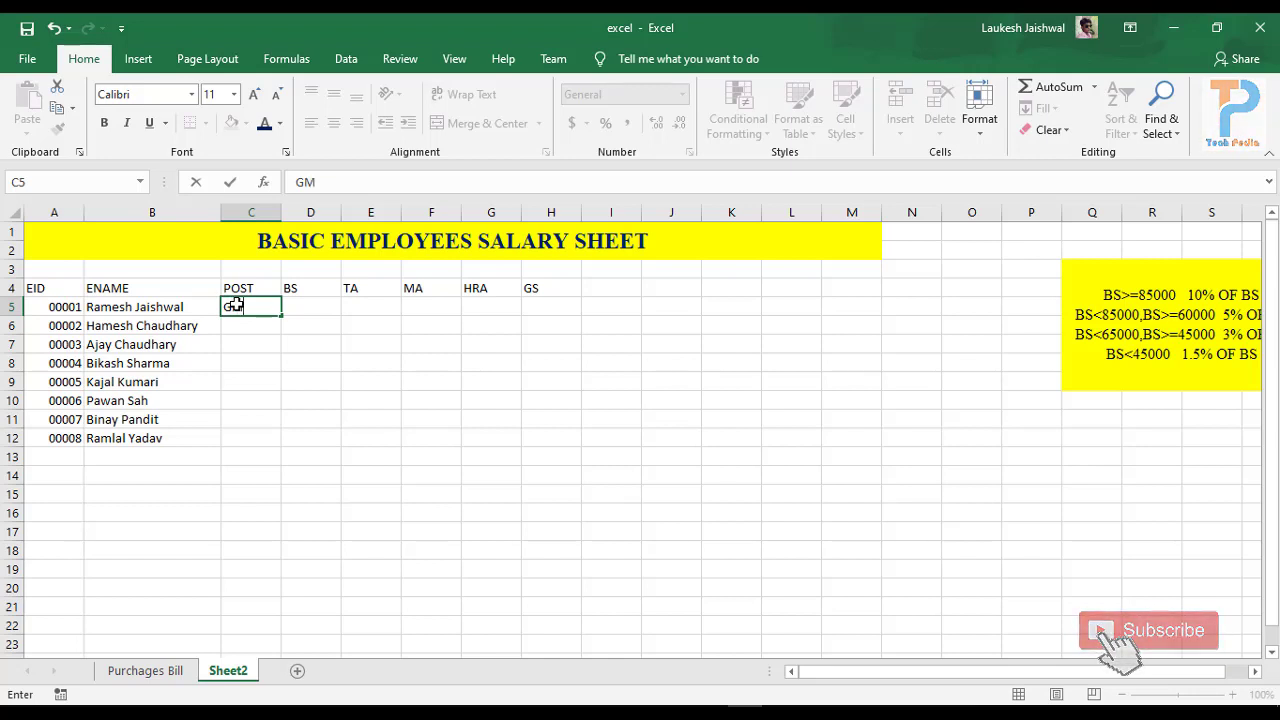
{"action": "key", "text": "Return"}
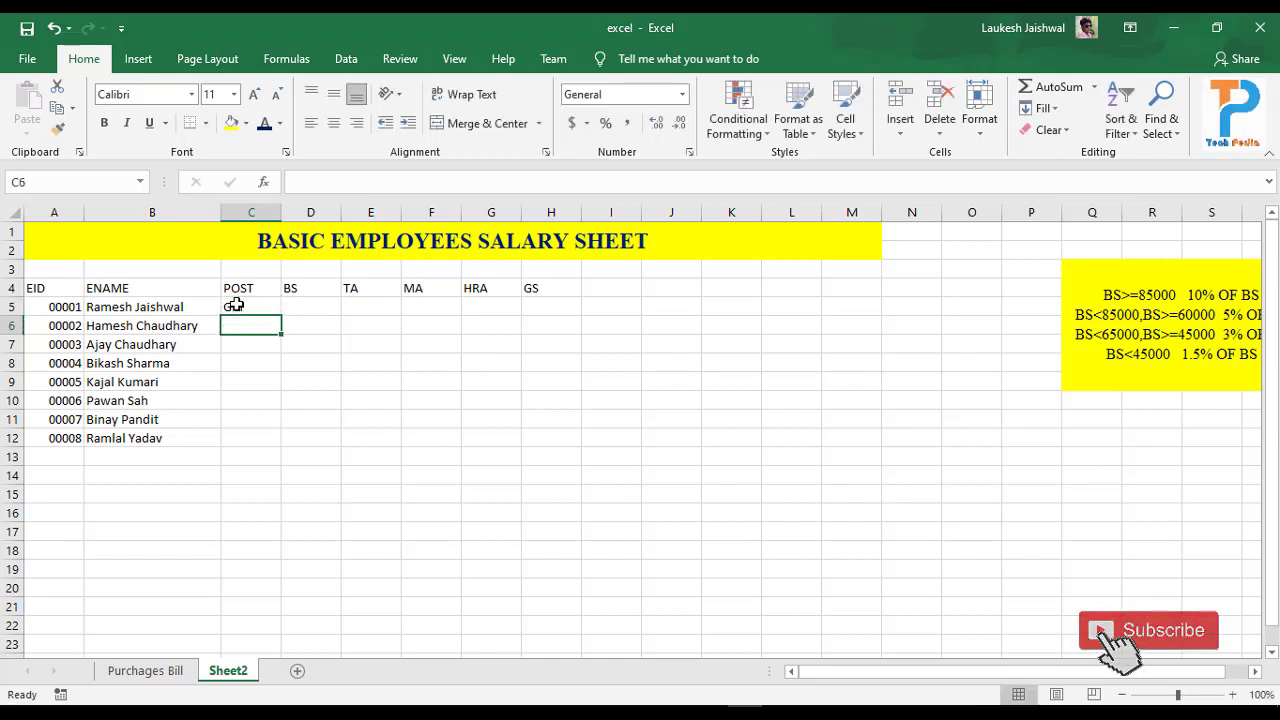
{"action": "type", "text": "BM"}
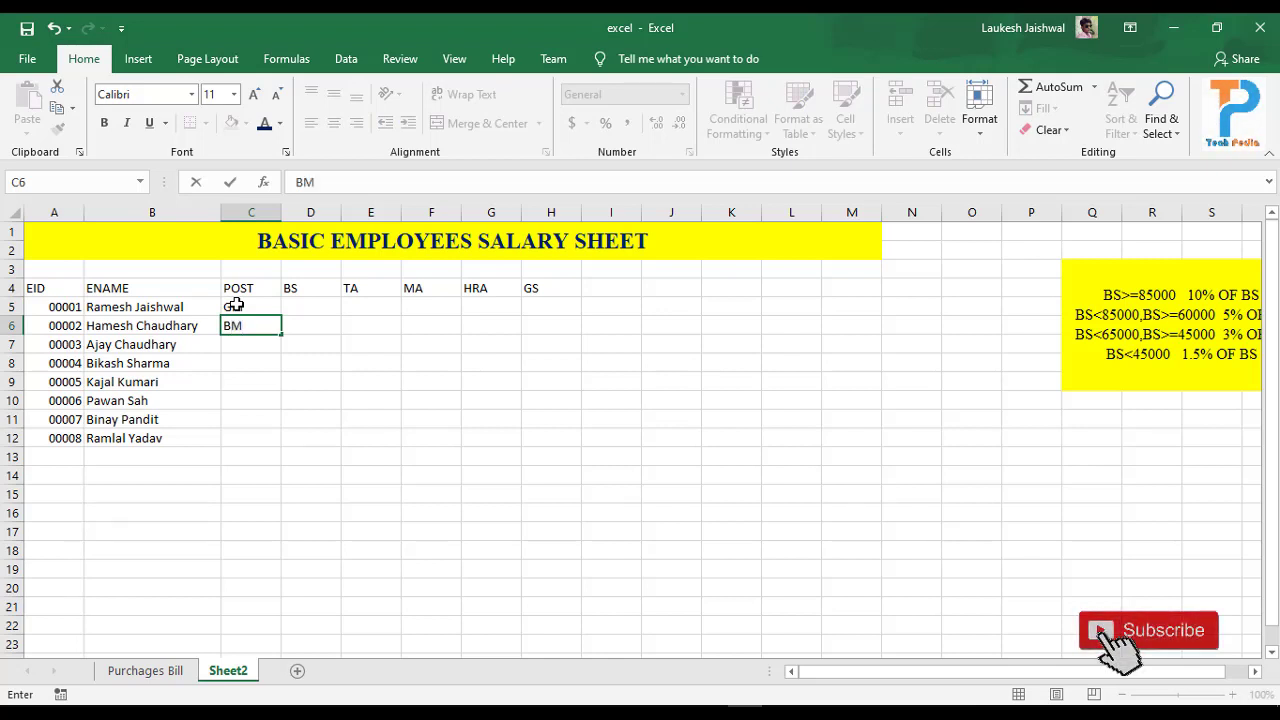
{"action": "key", "text": "Return"}
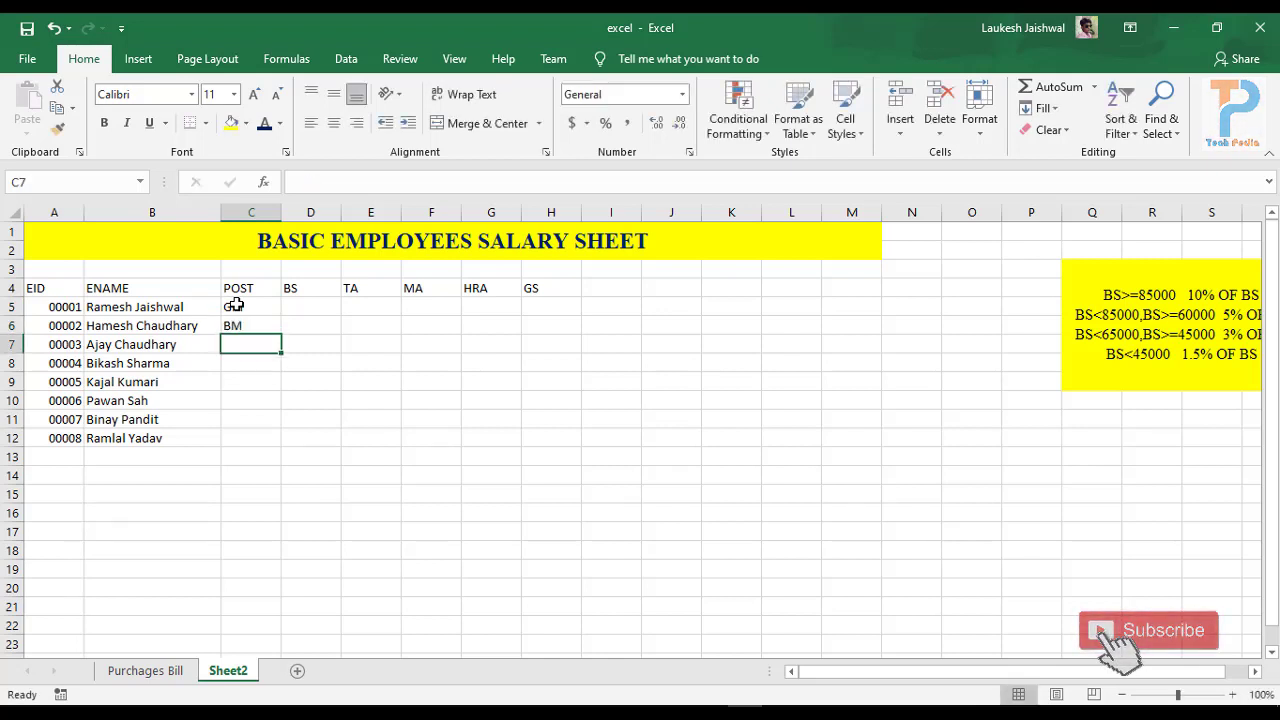
Step: Enter the posts Receptionist in C7 and Accountant in C8 for the third and fourth employees
{"action": "type", "text": "Re"}
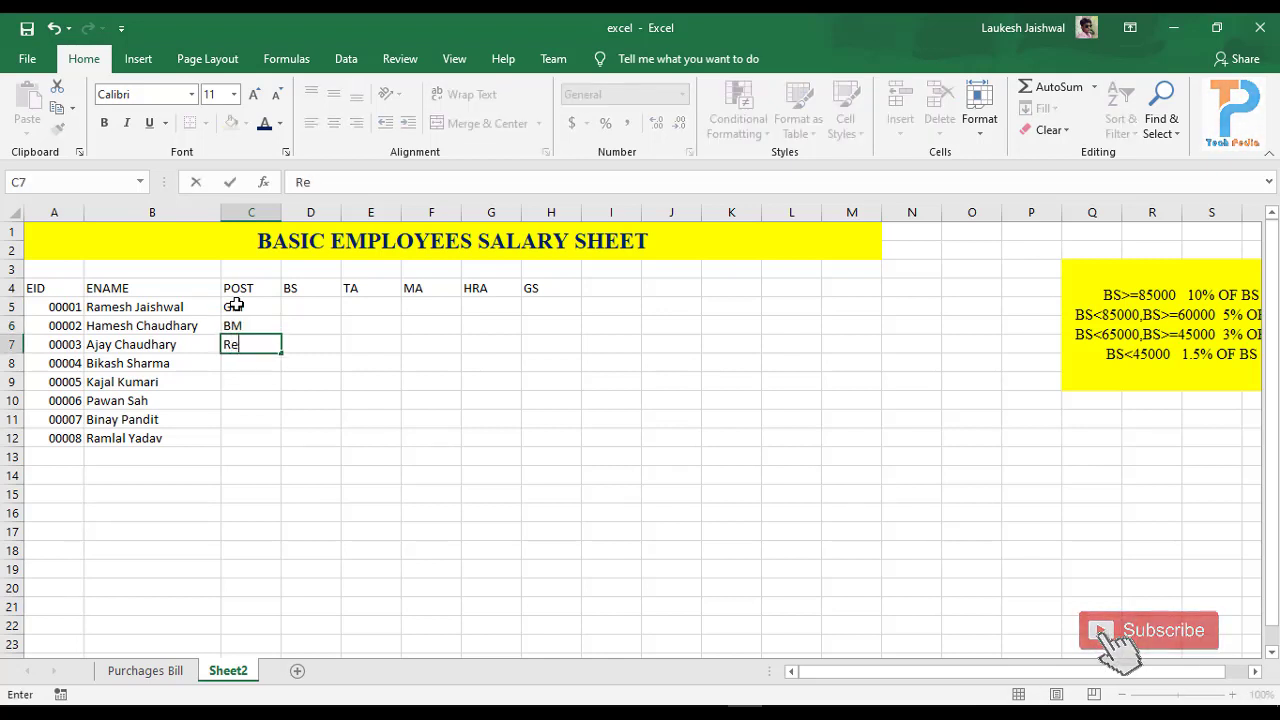
{"action": "type", "text": "ce"}
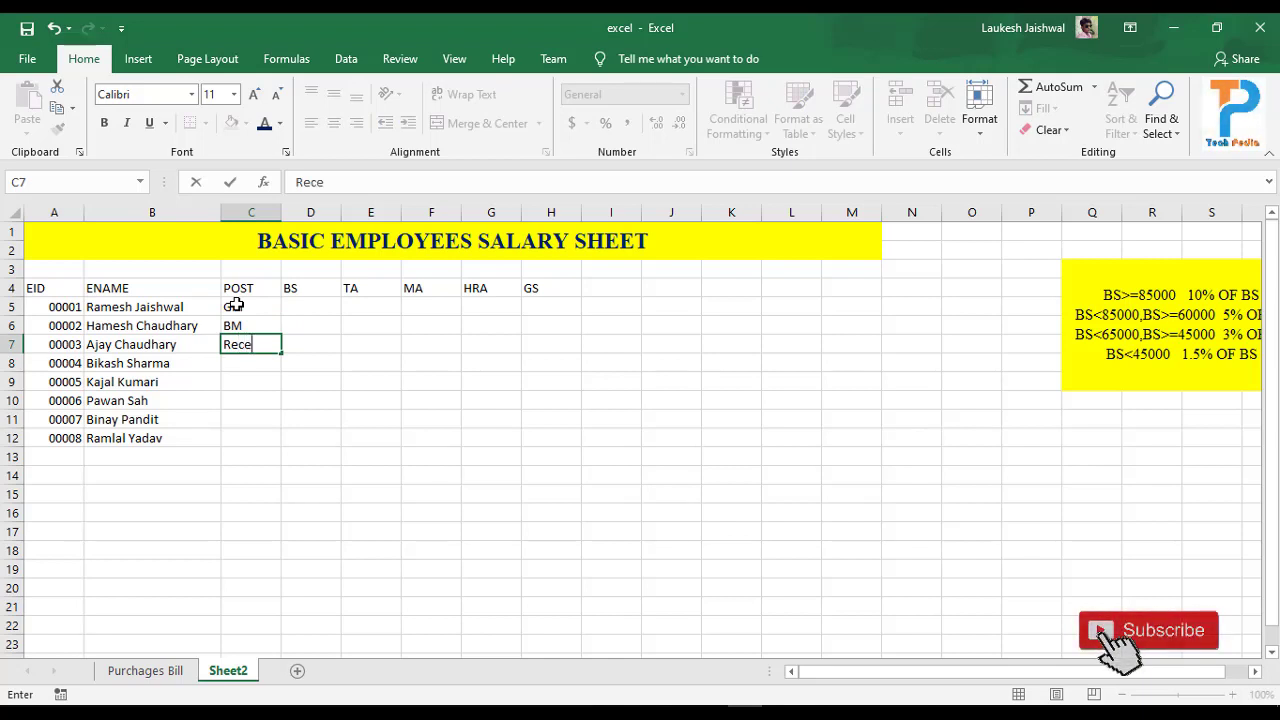
{"action": "type", "text": "ptio"}
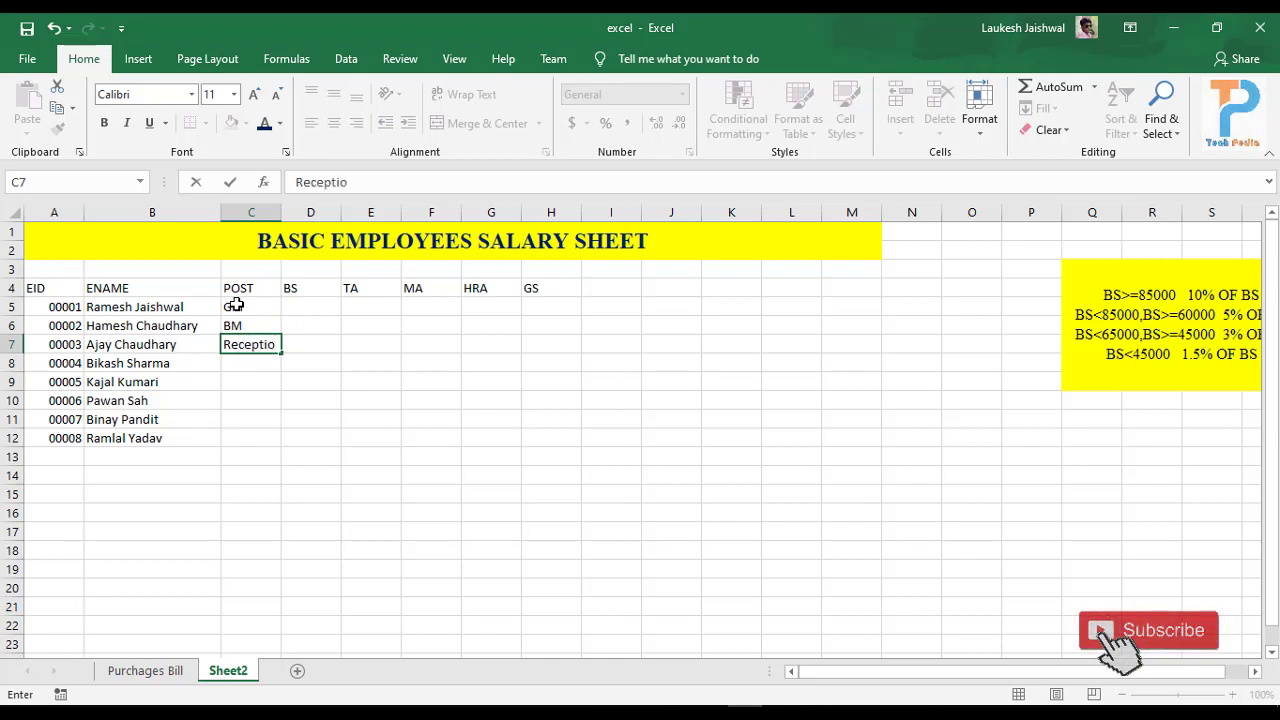
{"action": "type", "text": "ni"}
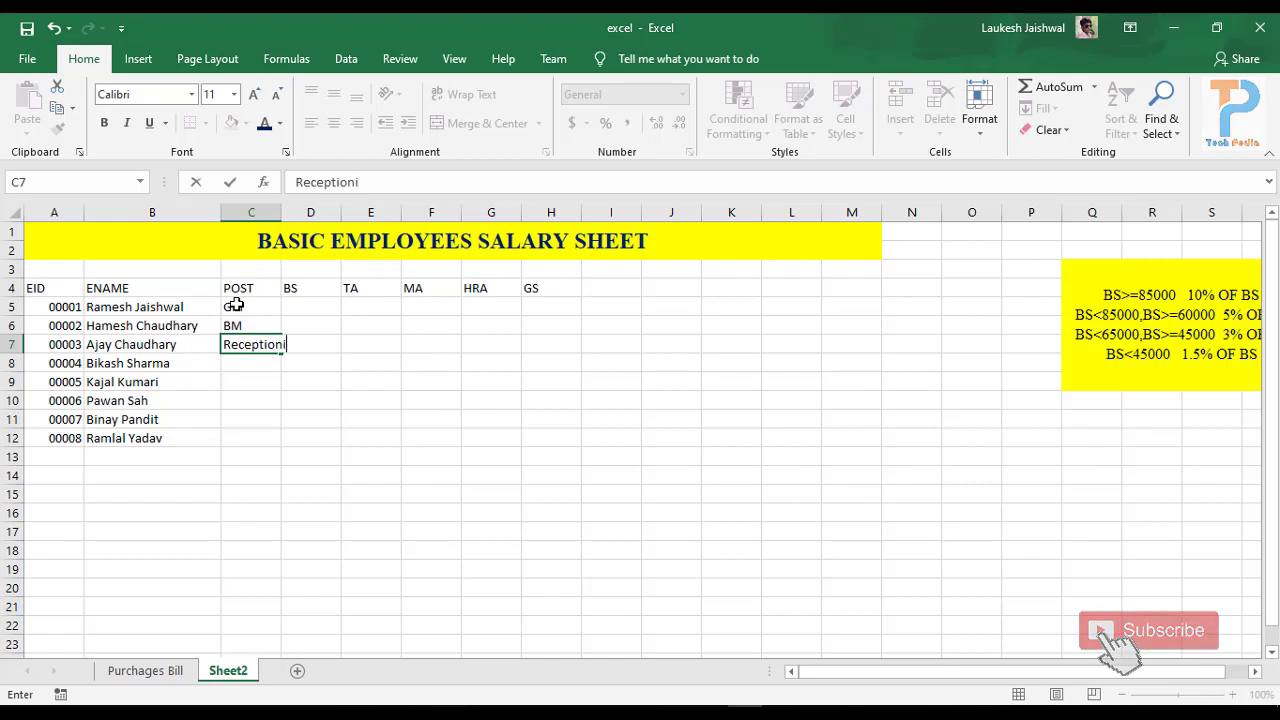
{"action": "type", "text": "st"}
{"action": "key", "text": "Return"}
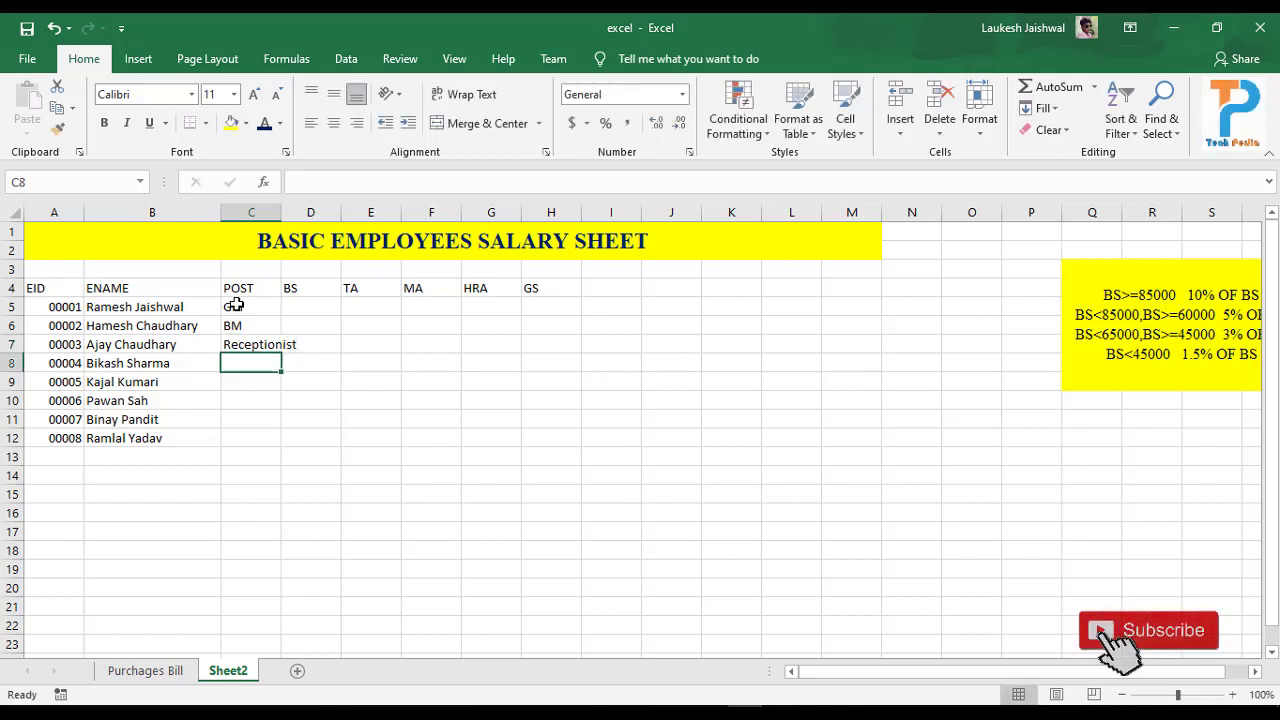
{"action": "type", "text": "Acc"}
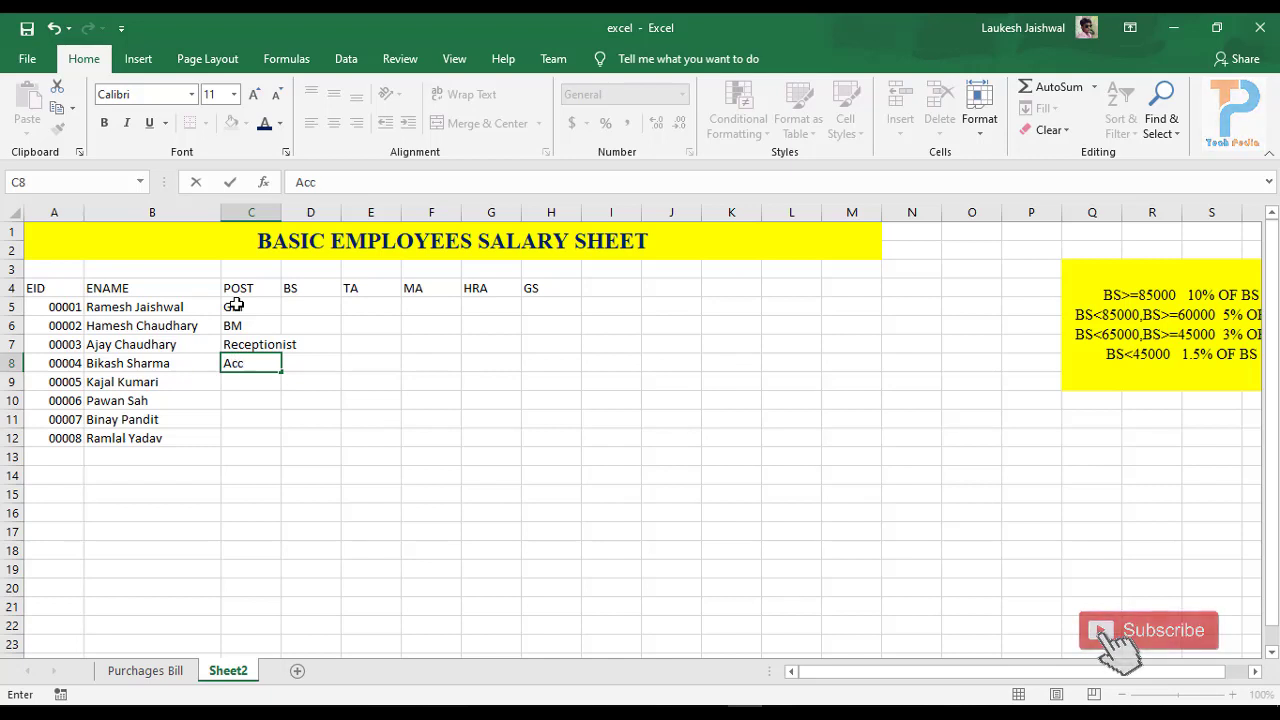
{"action": "type", "text": "ount"}
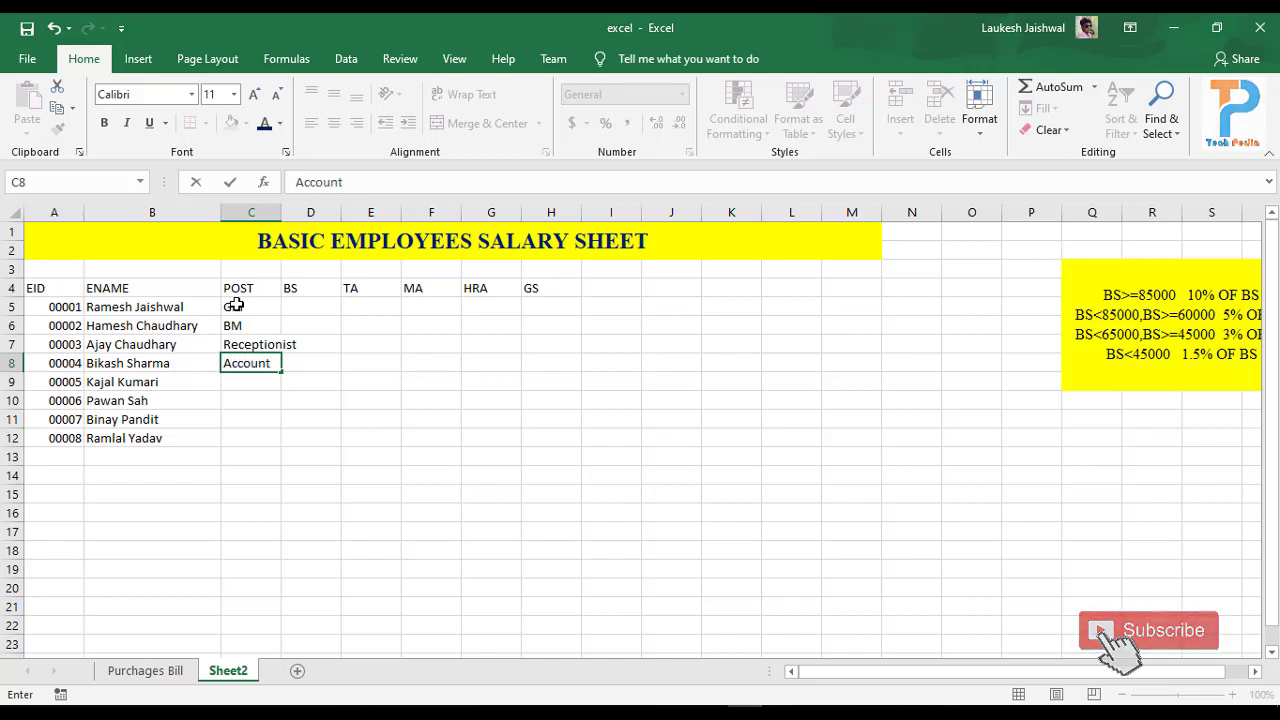
{"action": "type", "text": "ant"}
{"action": "key", "text": "Return"}
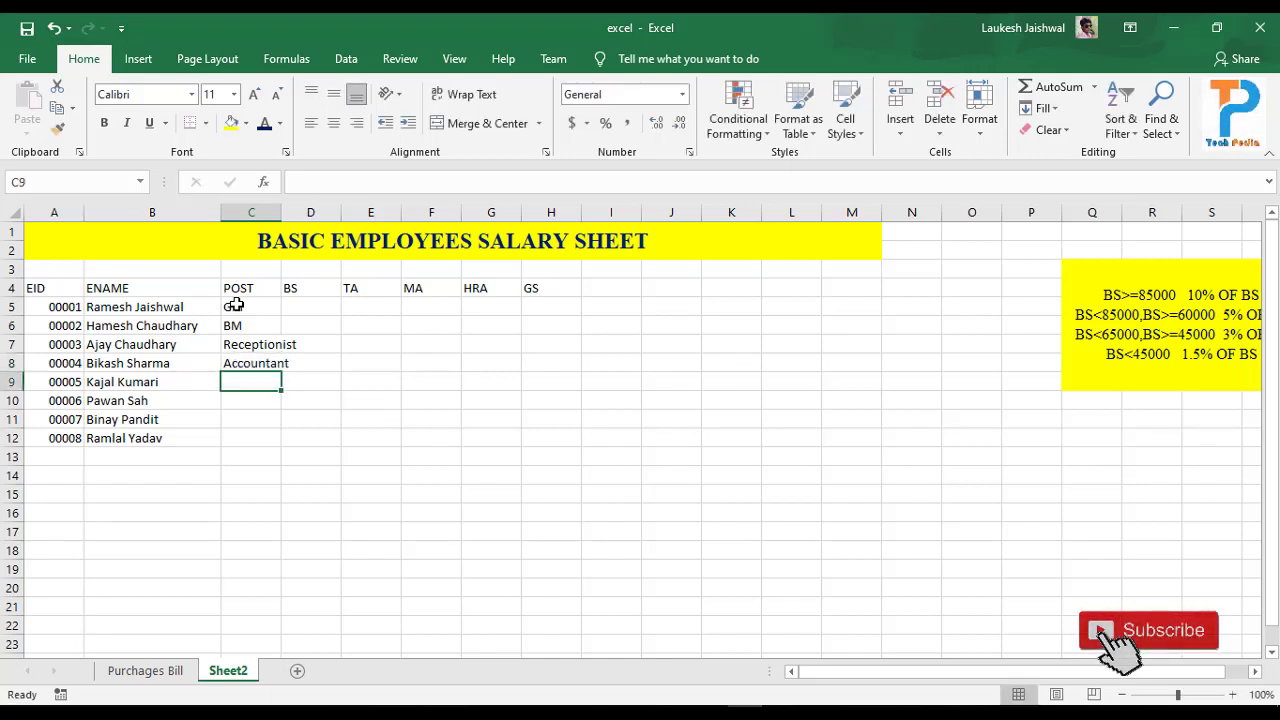
Step: Enter the posts Sweeper in C9 and Peon in C10 for the fifth and sixth employees
{"action": "type", "text": "swee"}
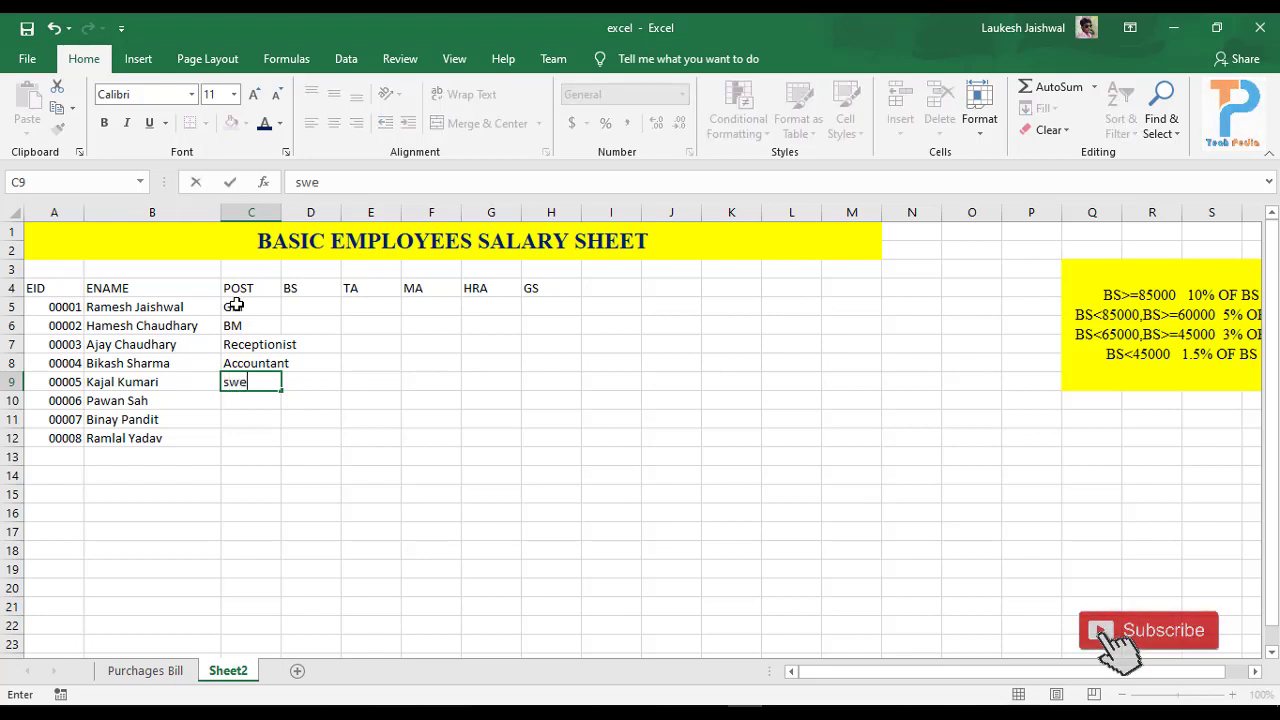
{"action": "key", "text": "BackSpace"}
{"action": "key", "text": "BackSpace"}
{"action": "key", "text": "BackSpace"}
{"action": "key", "text": "BackSpace"}
{"action": "type", "text": "Swee"}
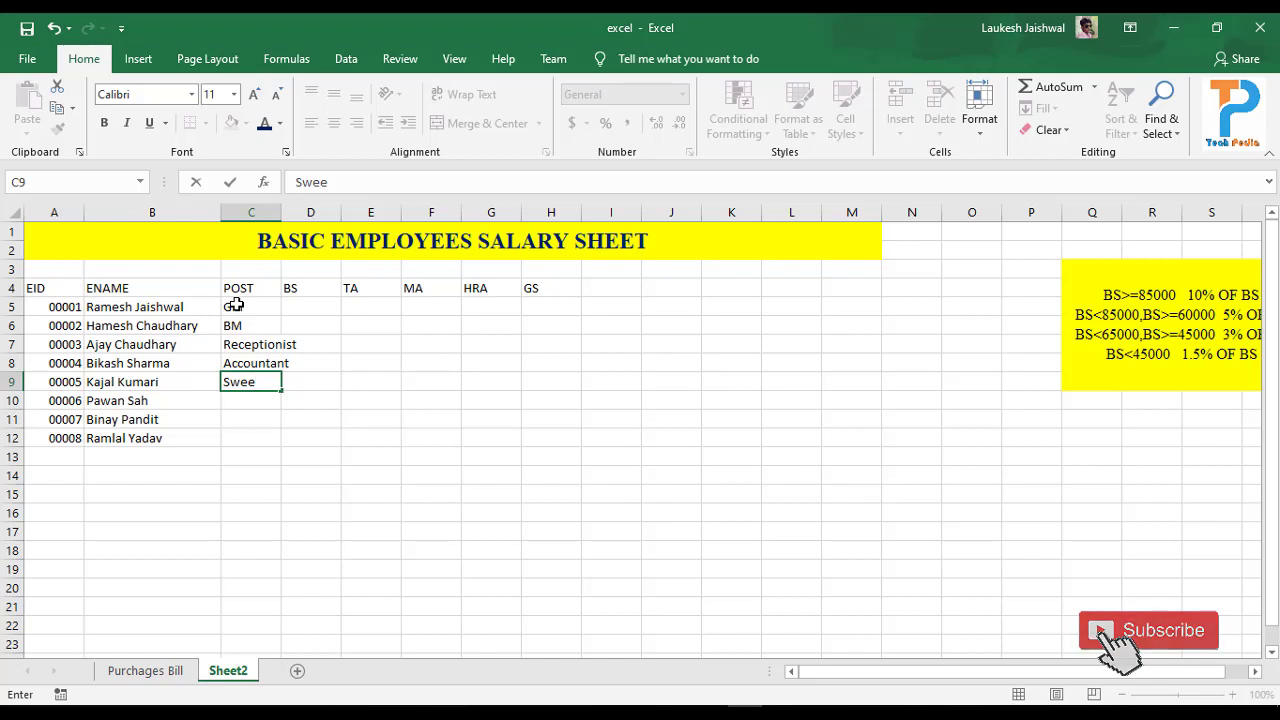
{"action": "type", "text": "per"}
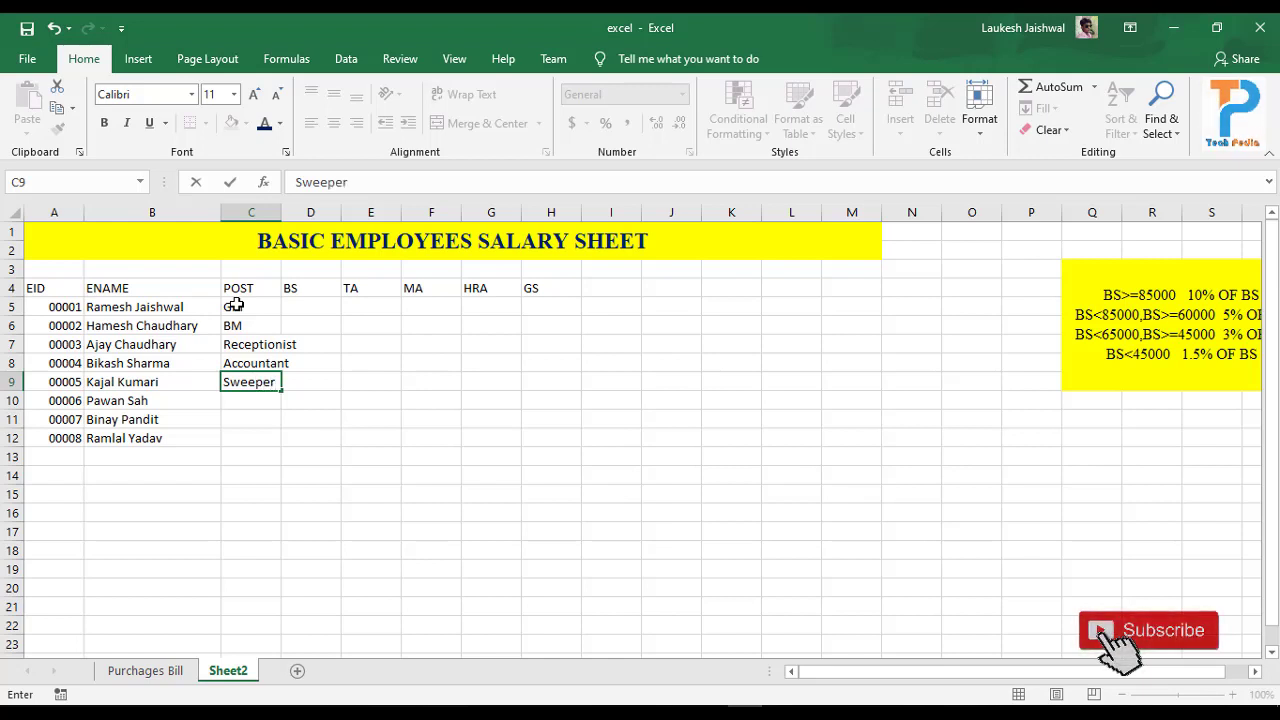
{"action": "key", "text": "Return"}
{"action": "type", "text": "P"}
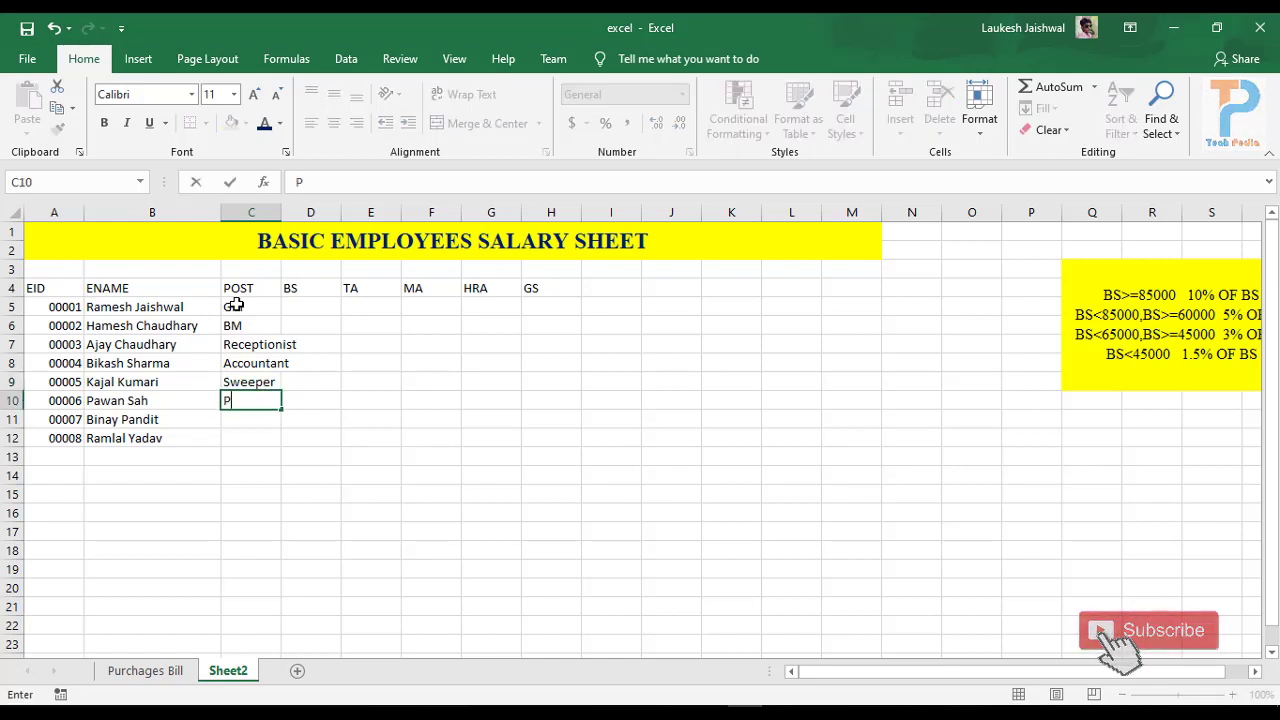
{"action": "type", "text": "eon"}
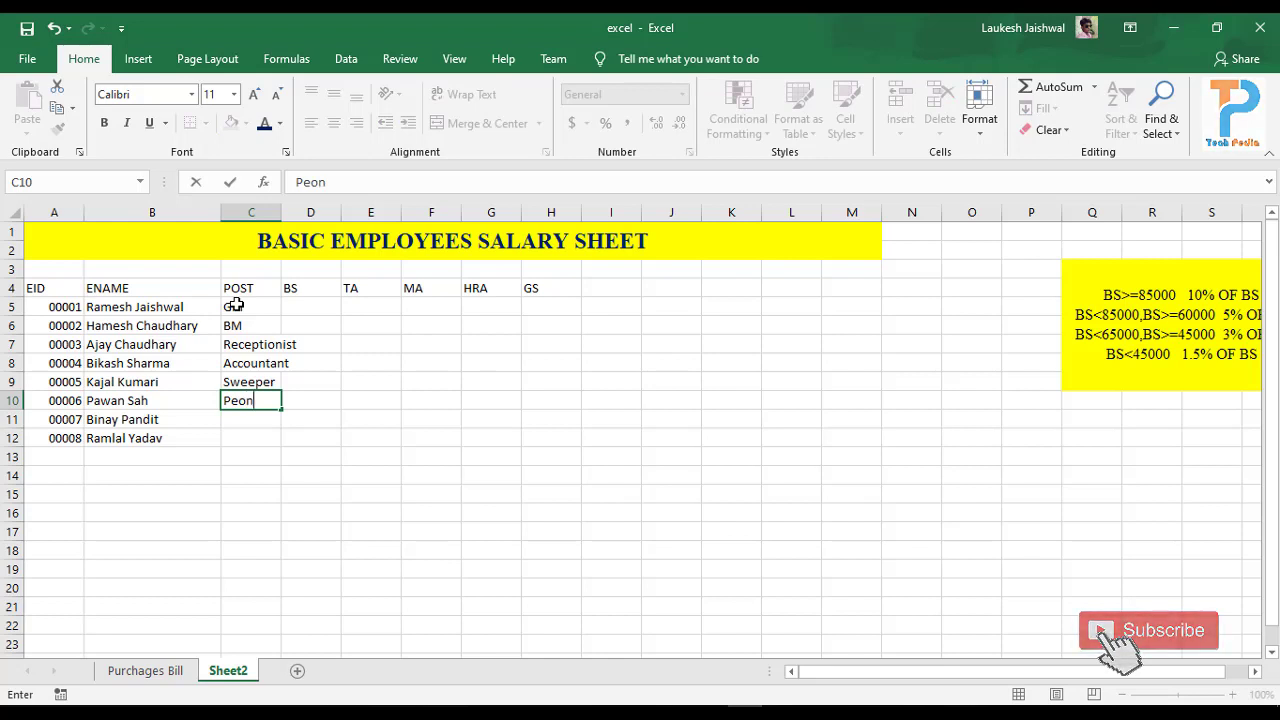
{"action": "key", "text": "Return"}
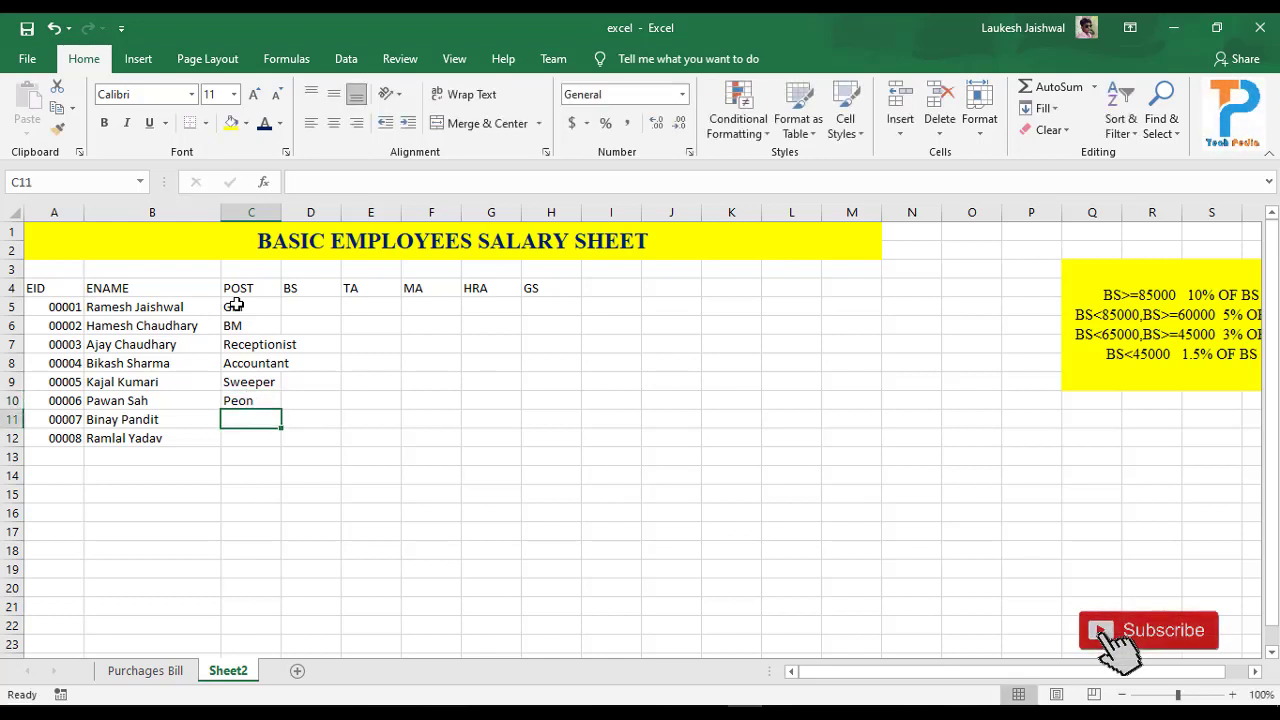
Step: Enter the post security Guard in C11 for the seventh employee
{"action": "type", "text": "se"}
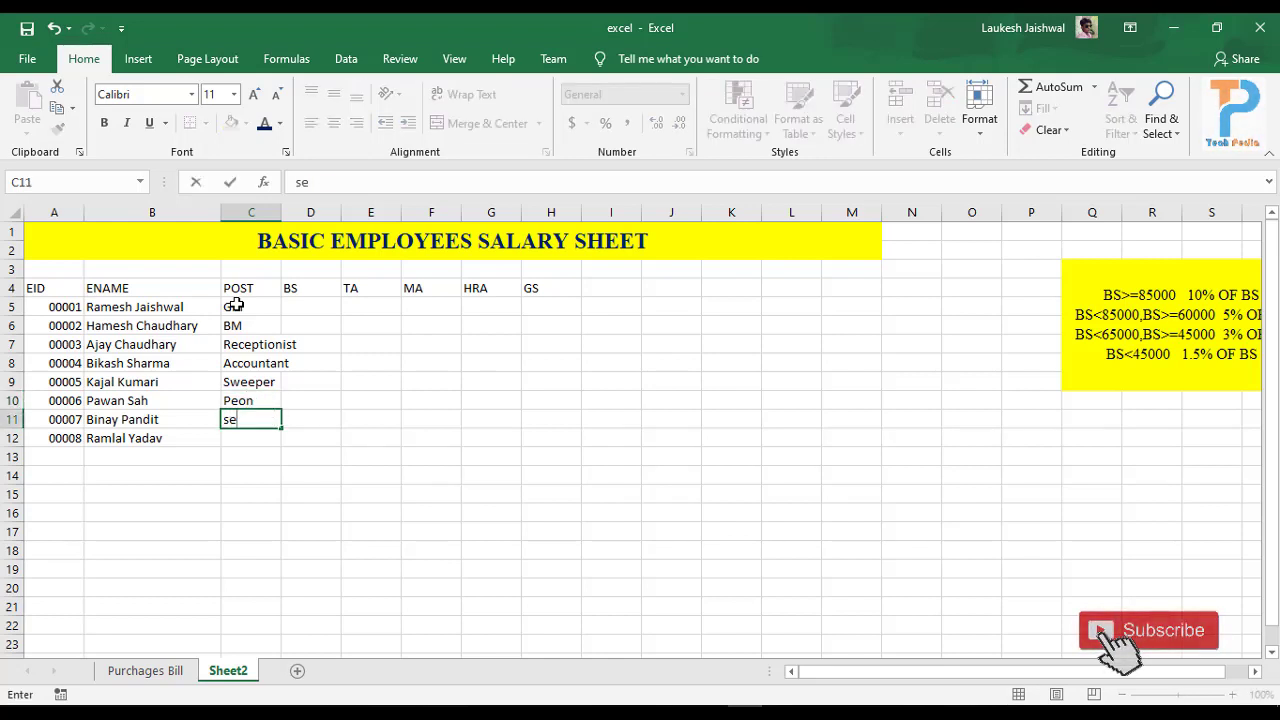
{"action": "type", "text": "cu"}
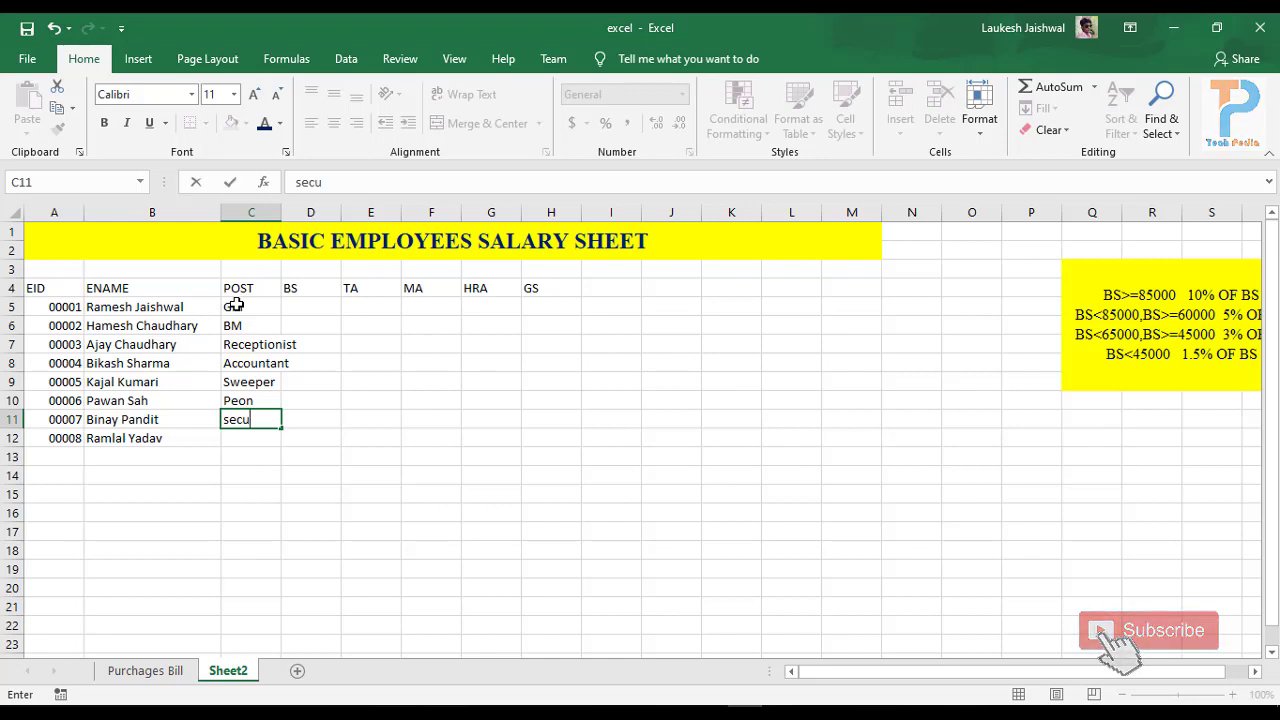
{"action": "type", "text": "rity"}
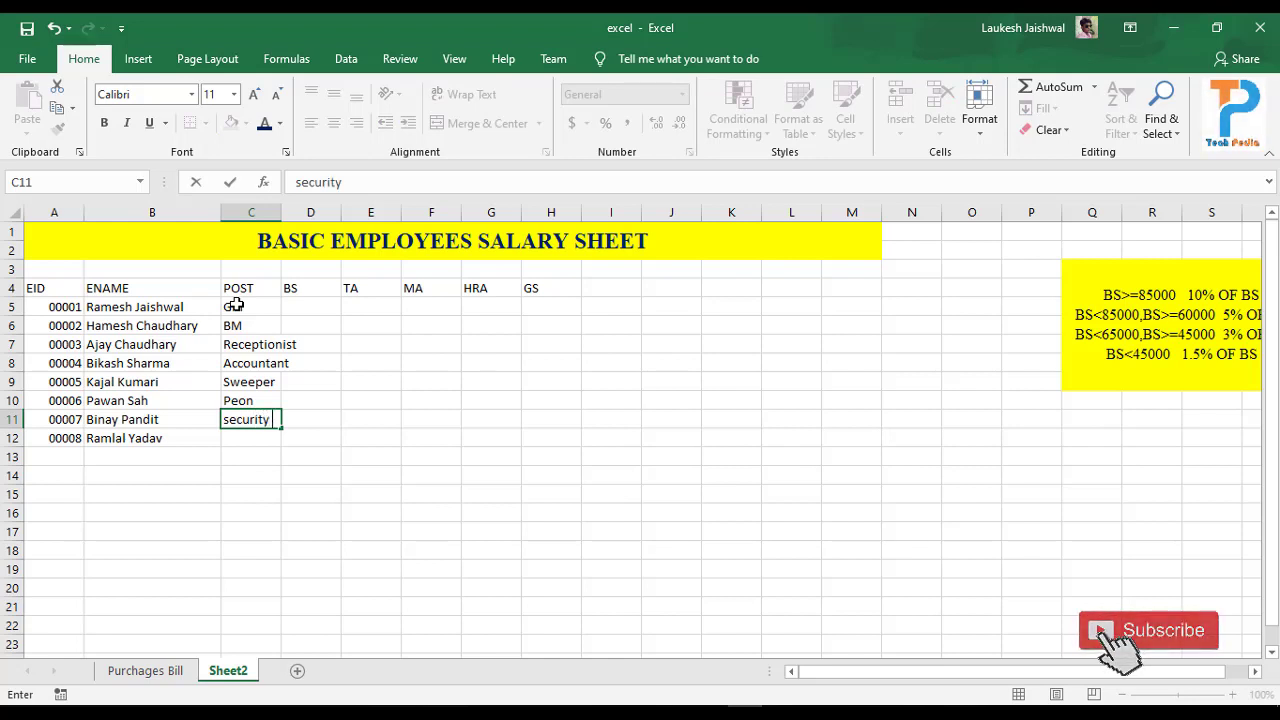
{"action": "type", "text": " G"}
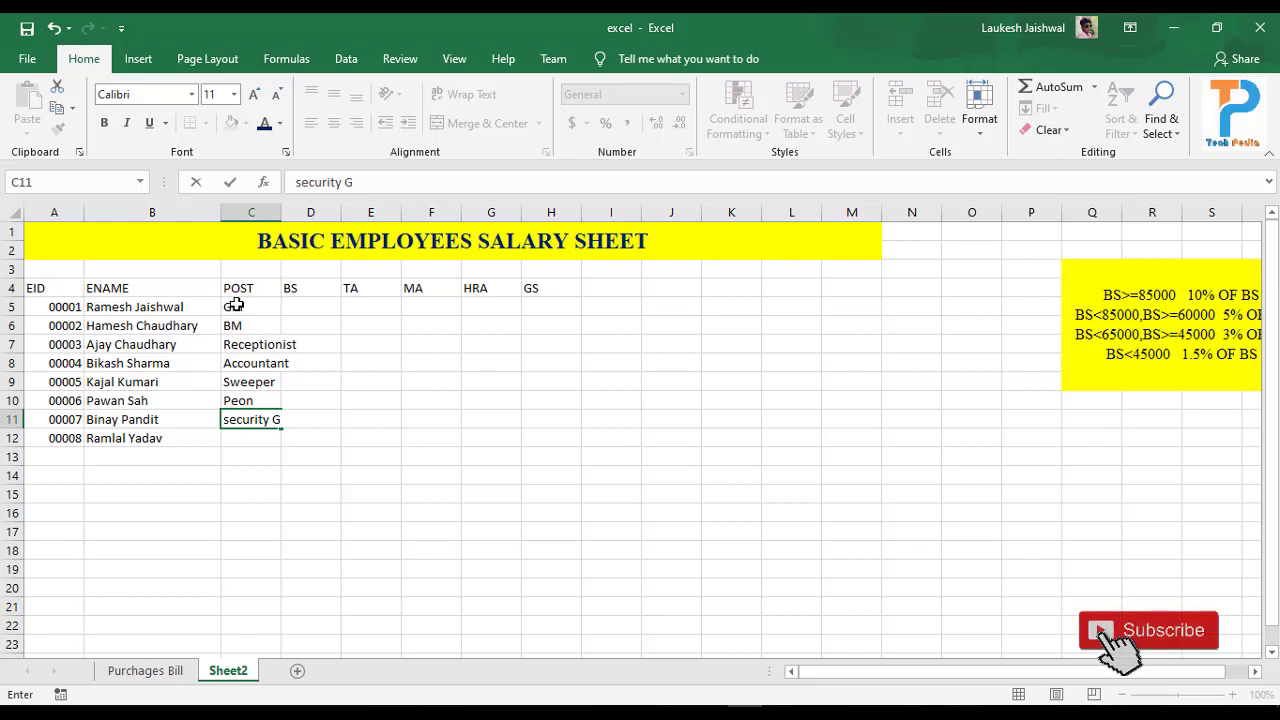
{"action": "type", "text": "au"}
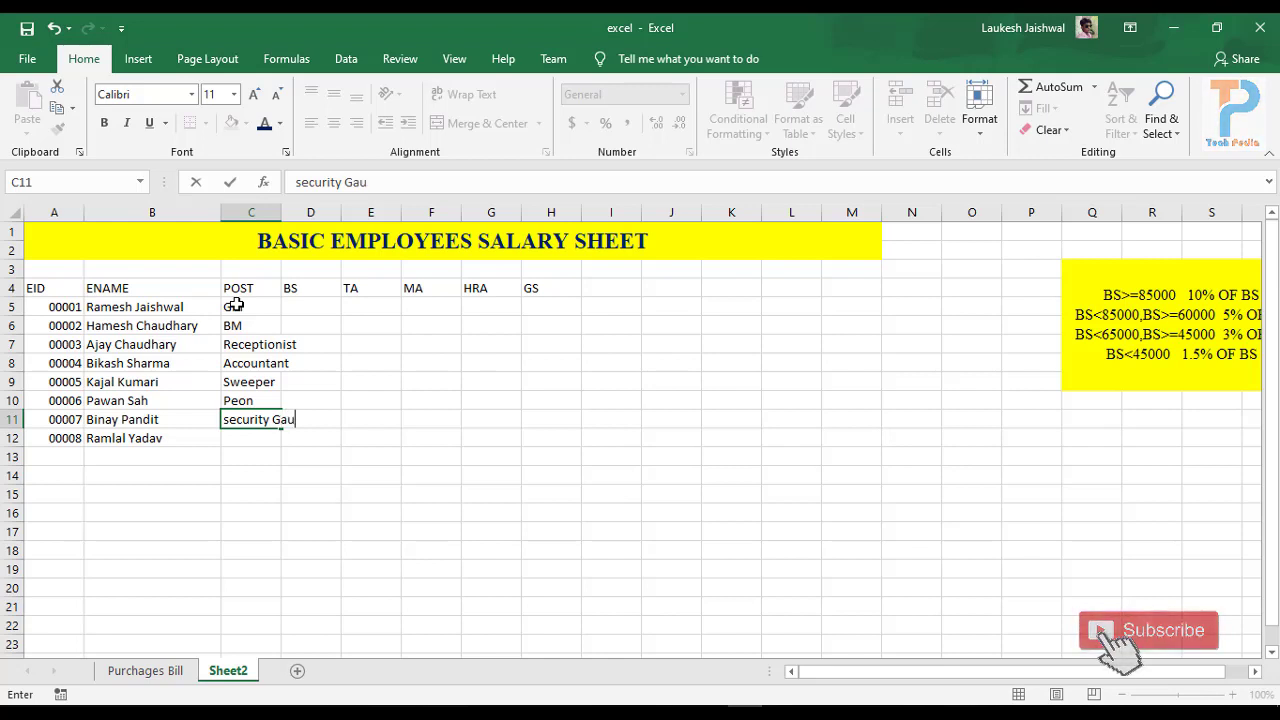
{"action": "type", "text": "rd"}
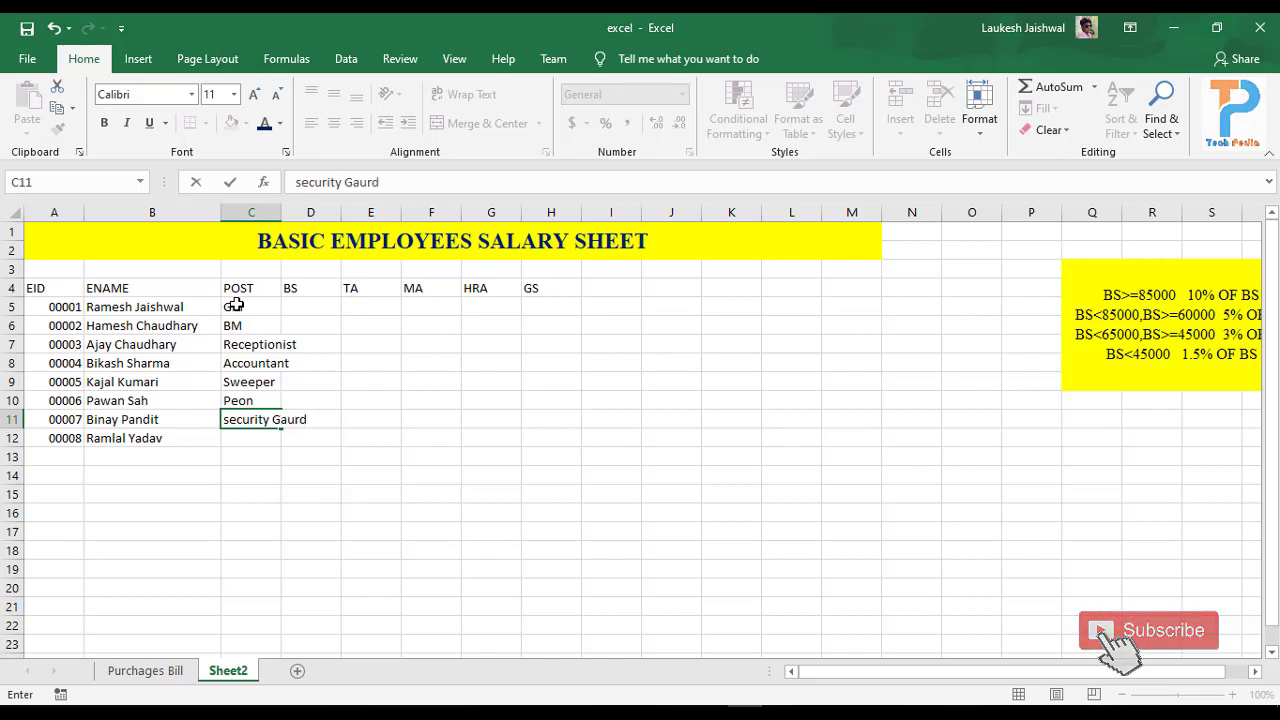
{"action": "key", "text": "Return"}
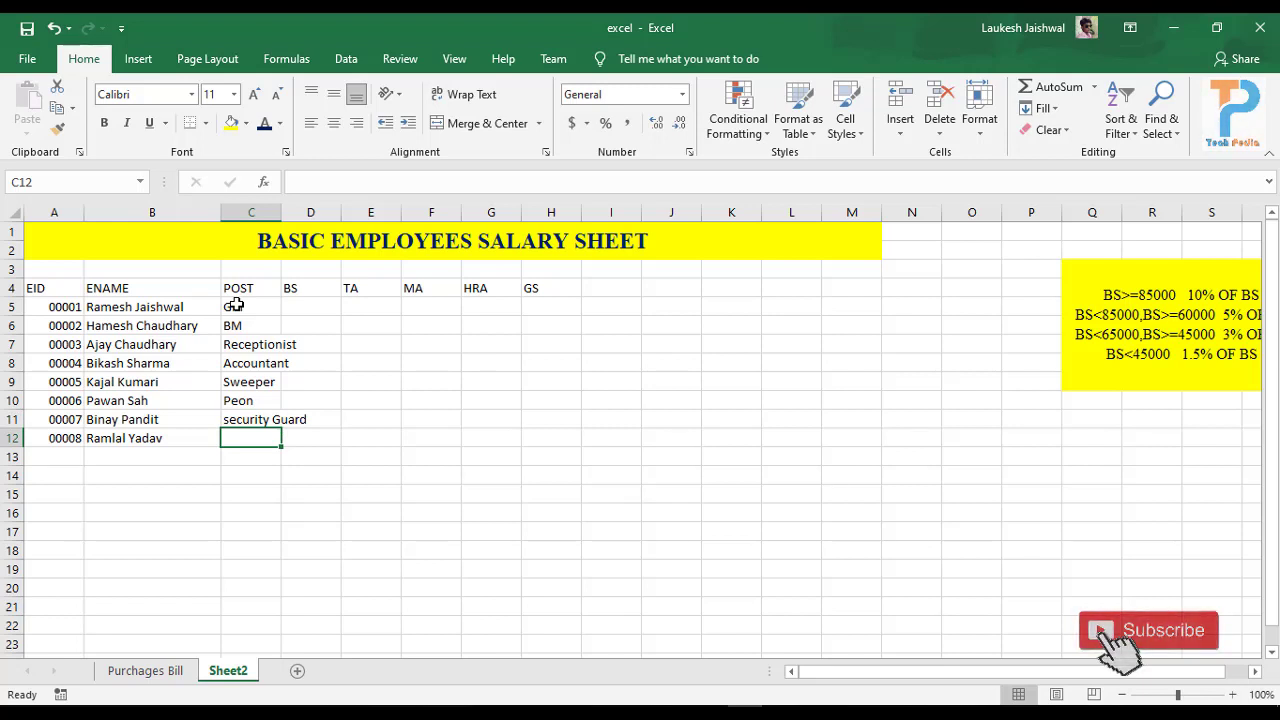
Step: Enter the post satff in C12 and widen column C so the longest post fits inside it
{"action": "type", "text": "satff"}
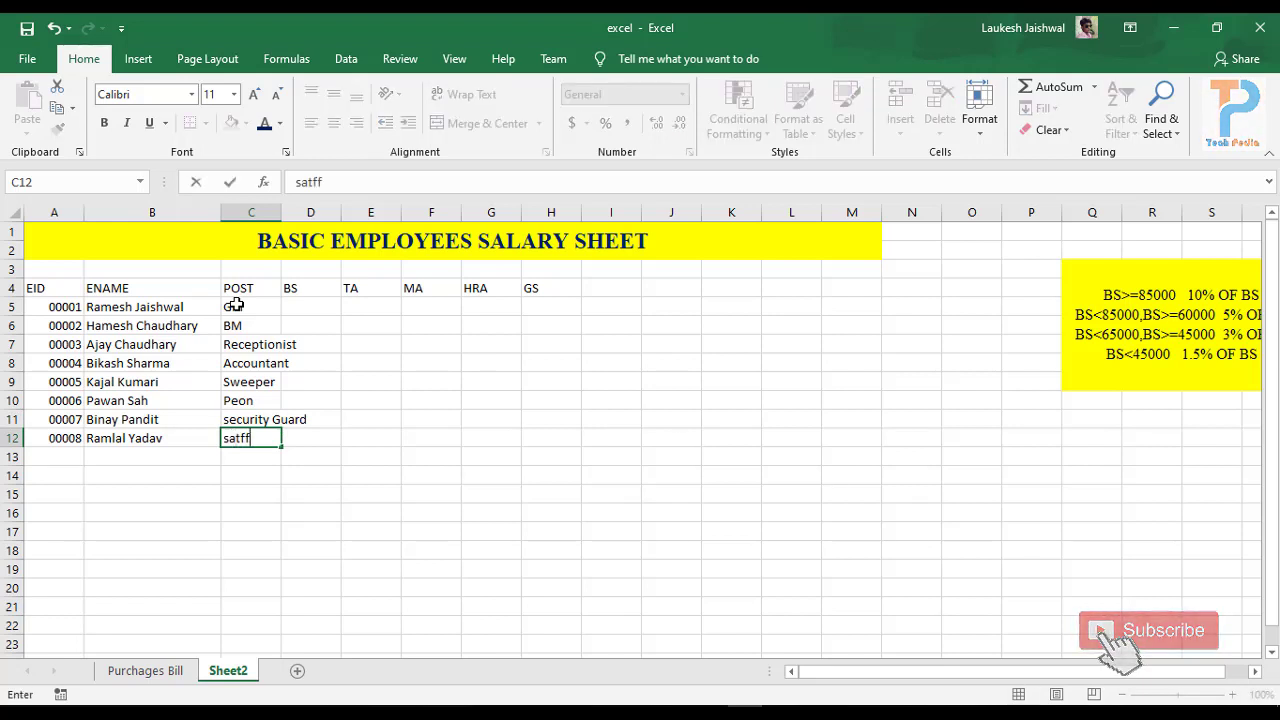
{"action": "key", "text": "Up"}
{"action": "key", "text": "Up"}
{"action": "key", "text": "Up"}
{"action": "key", "text": "Up"}
{"action": "key", "text": "Up"}
{"action": "key", "text": "Up"}
{"action": "key", "text": "Up"}
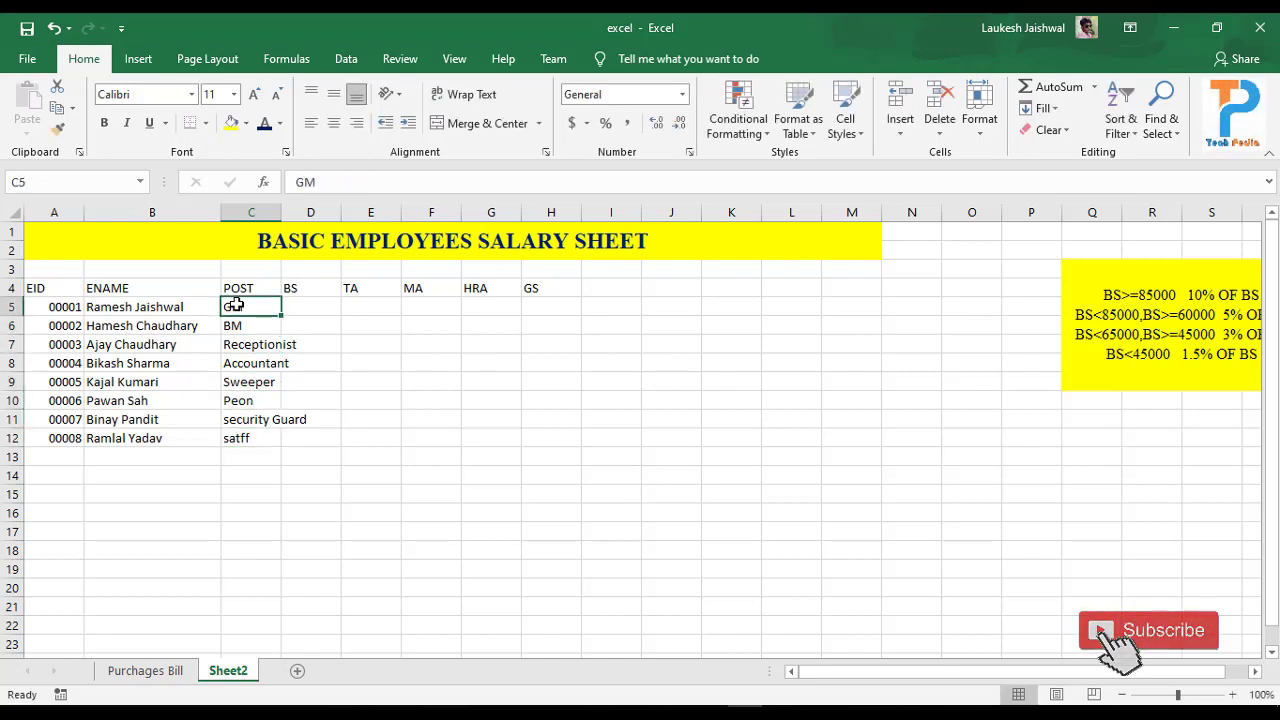
{"action": "left_click_drag", "start_coordinate": [281, 213], "coordinate": [329, 215]}
{"action": "left_click", "coordinate": [335, 476]}
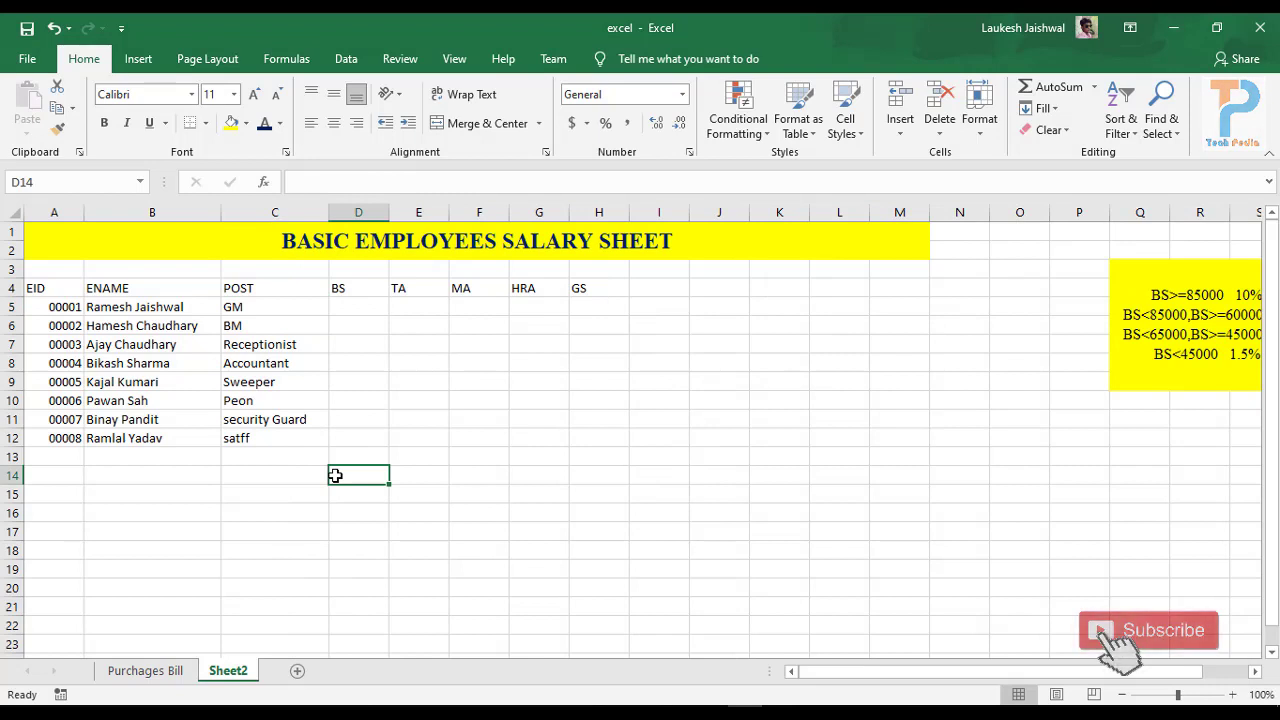
Step: Enter the basic salaries 125000 in D5 for the GM and 85000 in D6 for the BM
{"action": "left_click", "coordinate": [361, 305]}
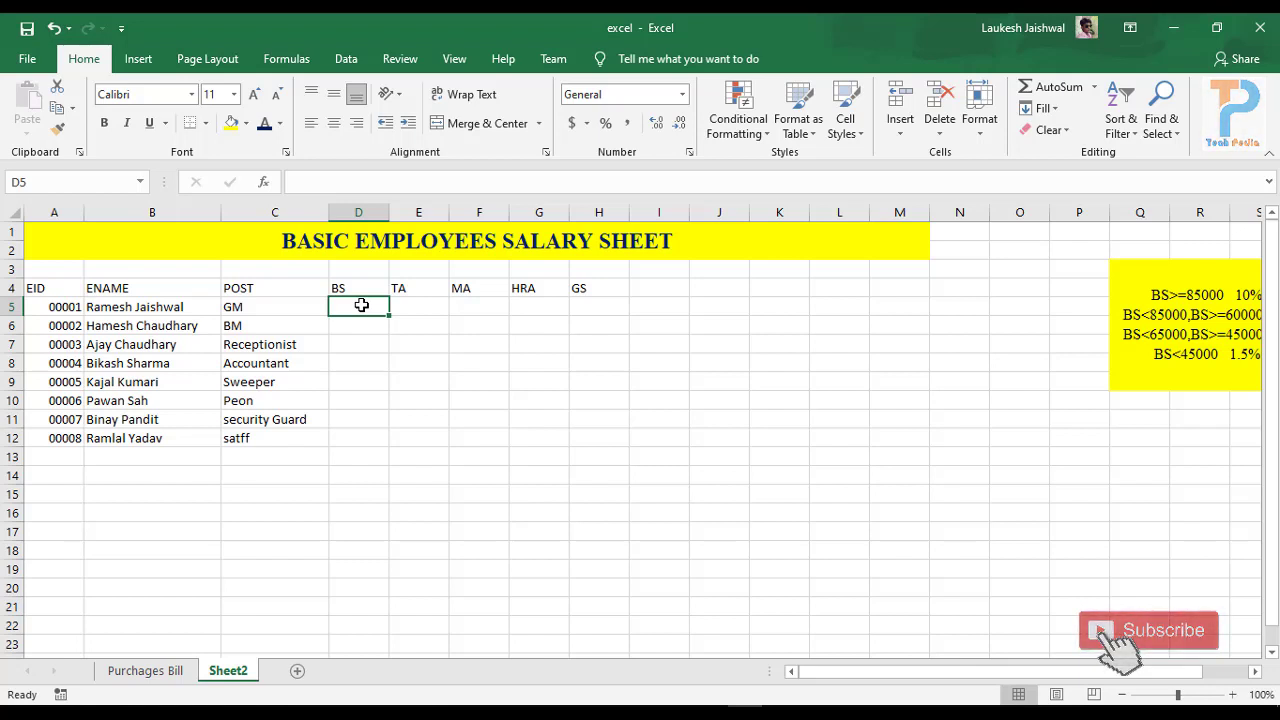
{"action": "type", "text": "125000"}
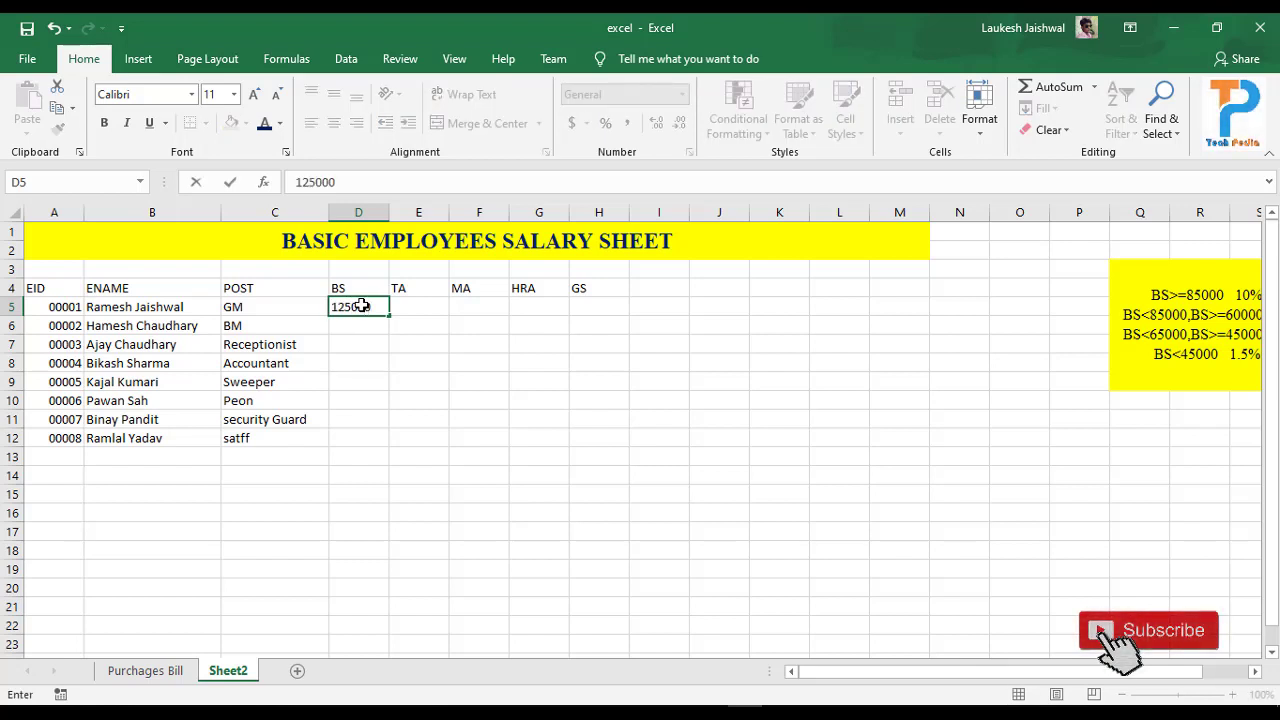
{"action": "key", "text": "Return"}
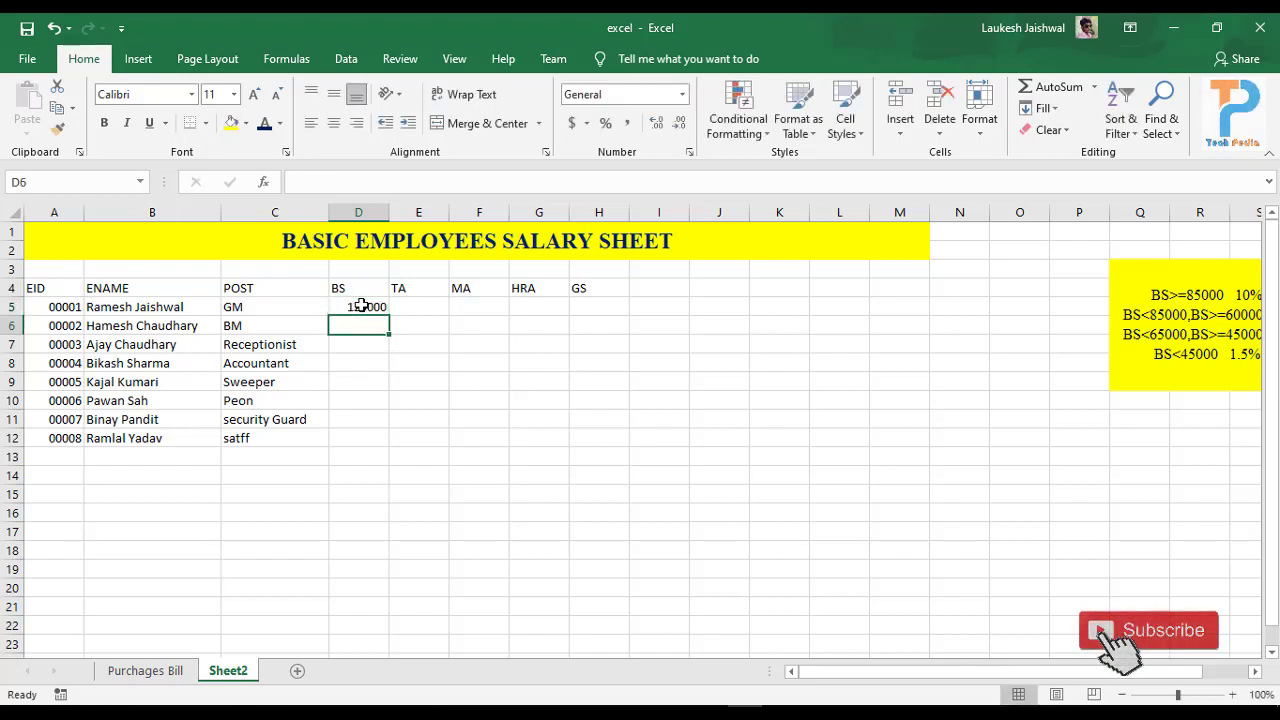
{"action": "type", "text": "85000"}
{"action": "key", "text": "BackSpace"}
{"action": "key", "text": "BackSpace"}
{"action": "key", "text": "BackSpace"}
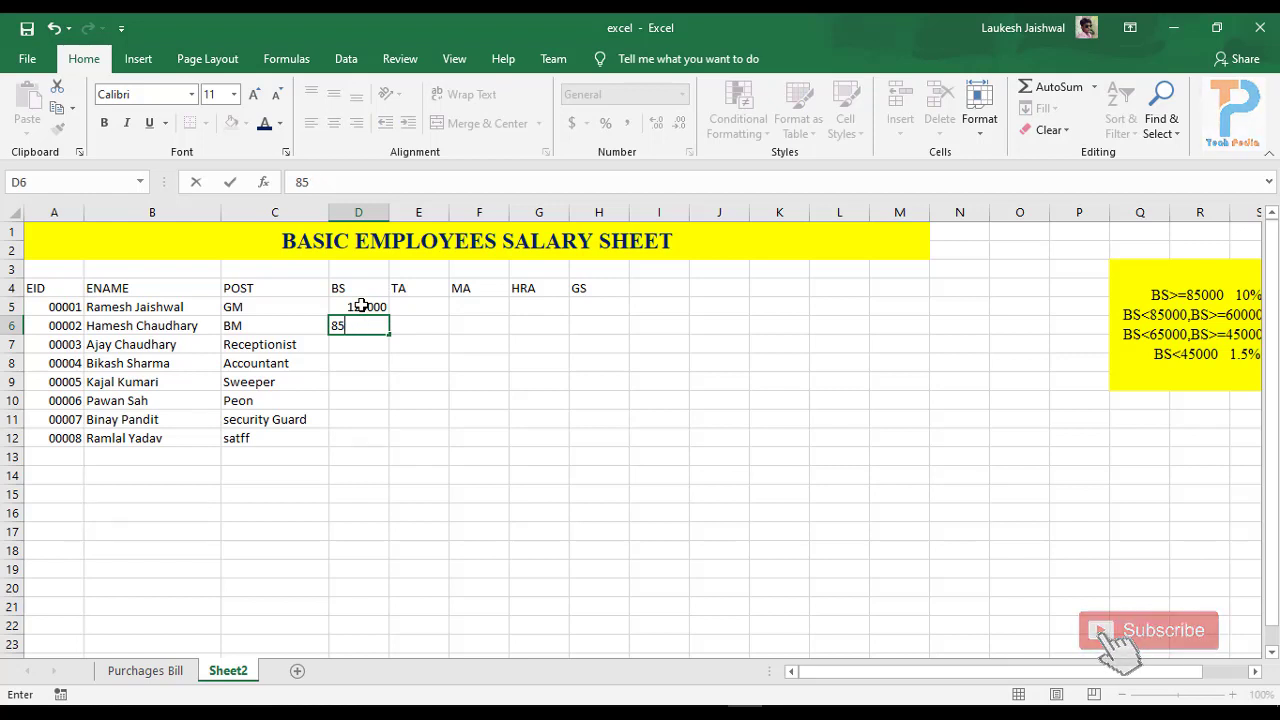
{"action": "type", "text": "000"}
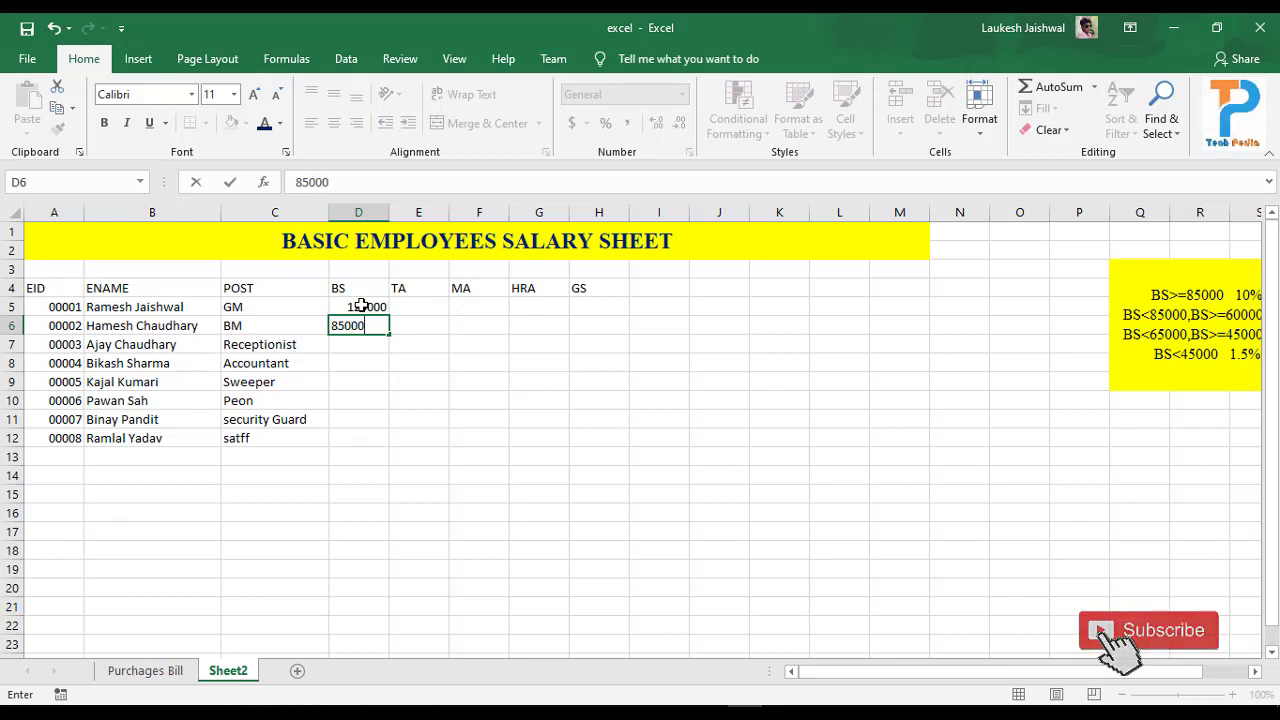
{"action": "key", "text": "Return"}
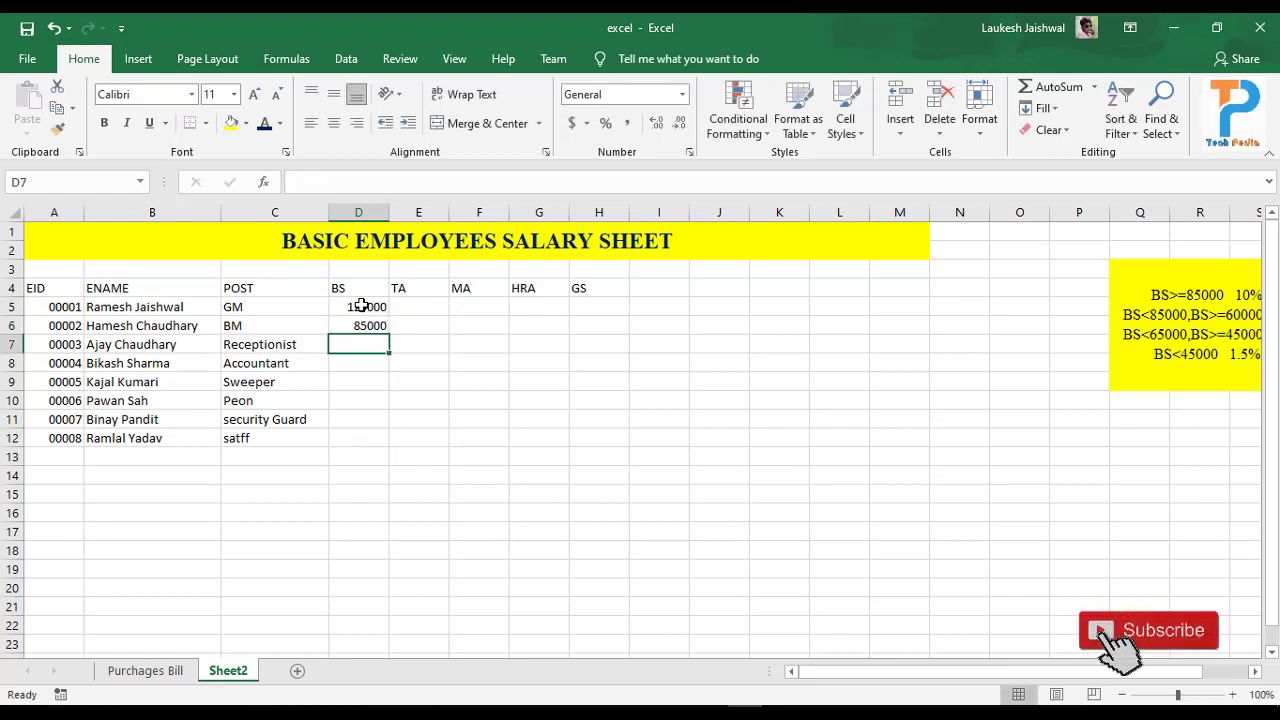
Step: Enter the basic salaries 20000 in D7 for the Receptionist and 32000 in D8 for the Accountant
{"action": "type", "text": "25000"}
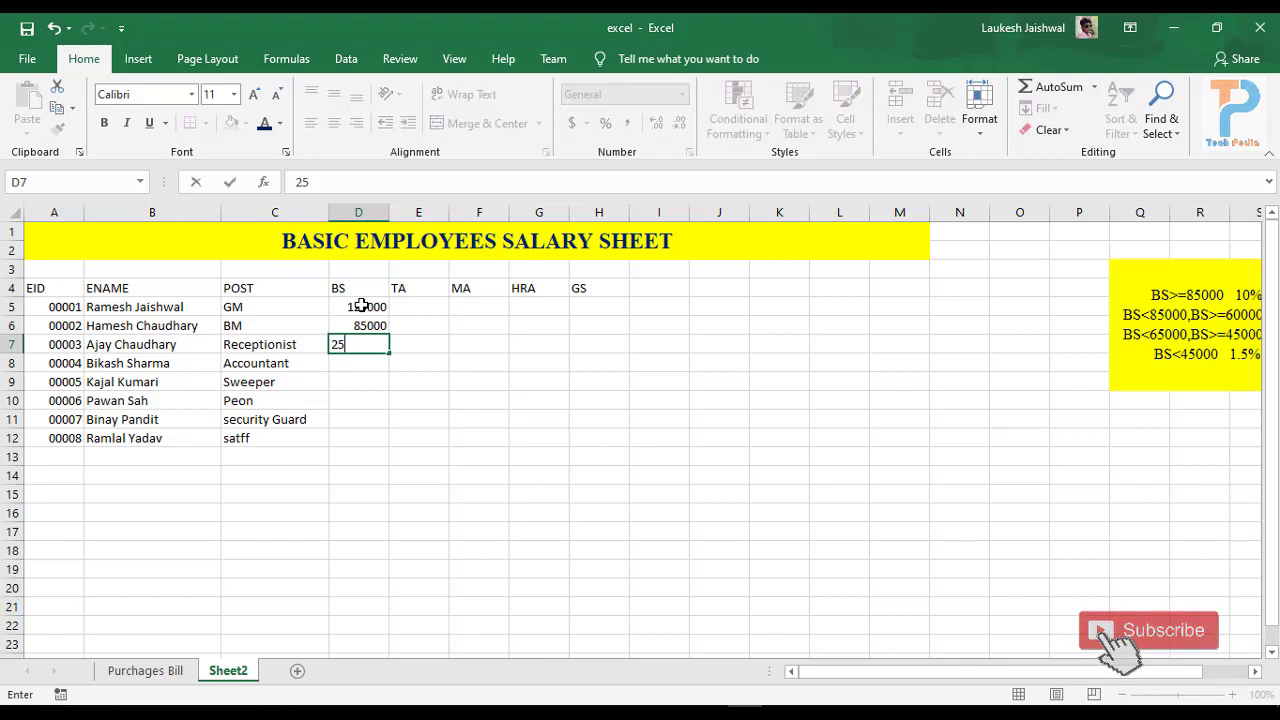
{"action": "key", "text": "BackSpace"}
{"action": "key", "text": "BackSpace"}
{"action": "key", "text": "BackSpace"}
{"action": "key", "text": "BackSpace"}
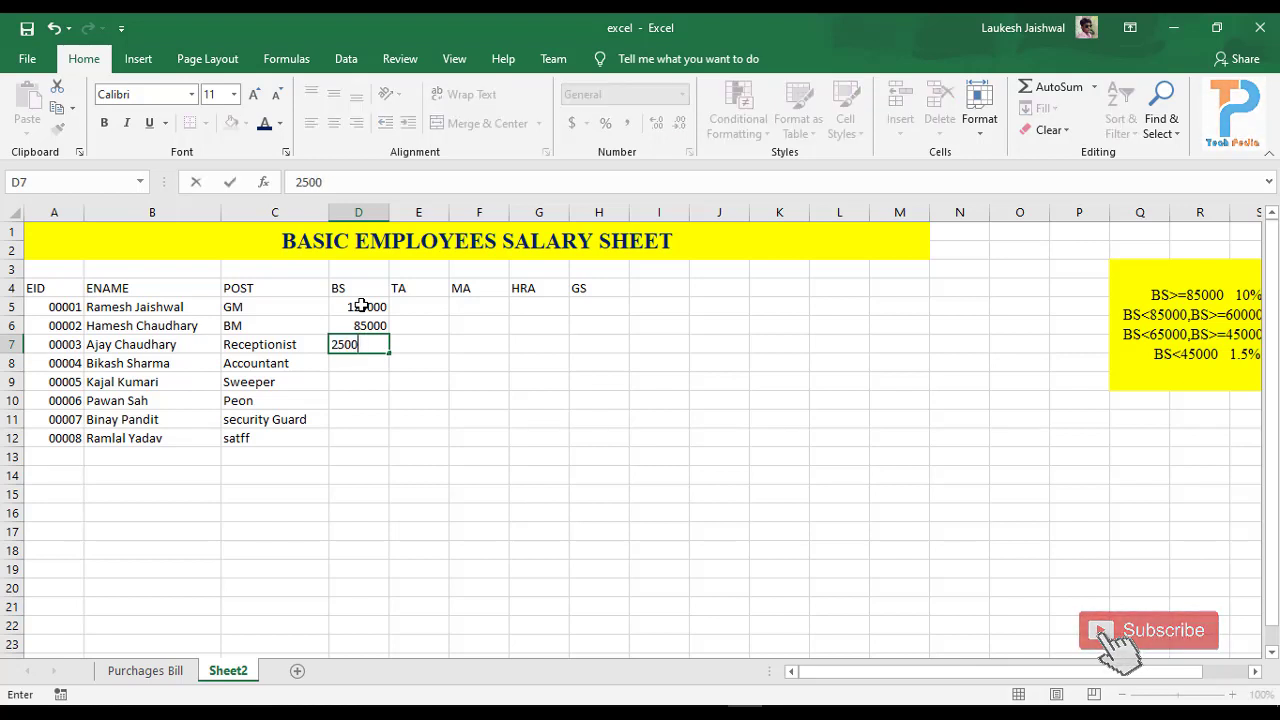
{"action": "type", "text": "0000"}
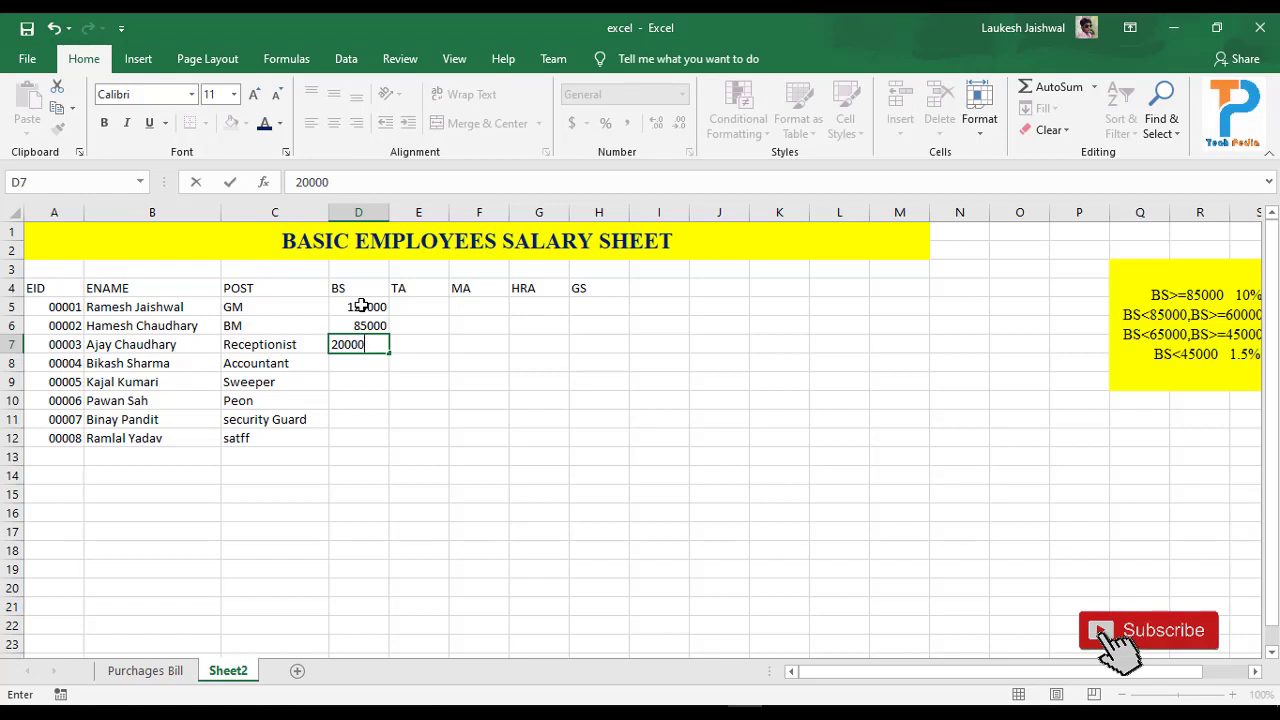
{"action": "key", "text": "Return"}
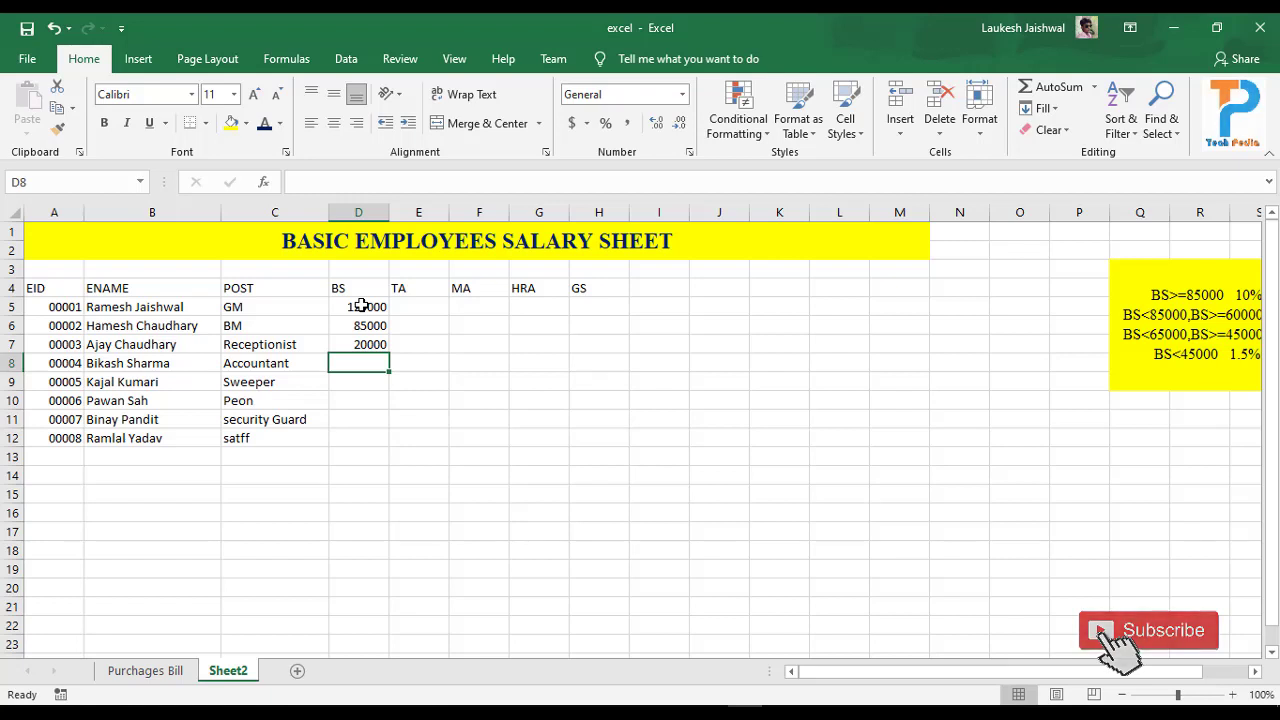
{"action": "type", "text": "32000"}
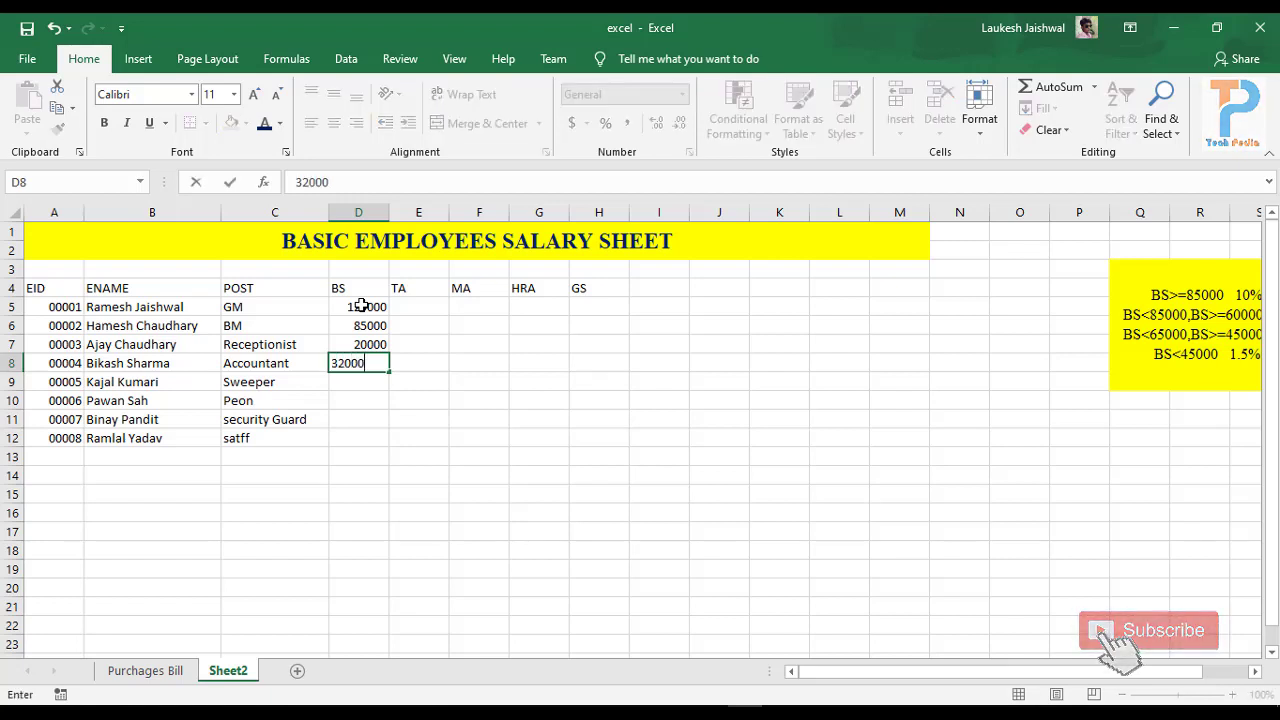
{"action": "key", "text": "Return"}
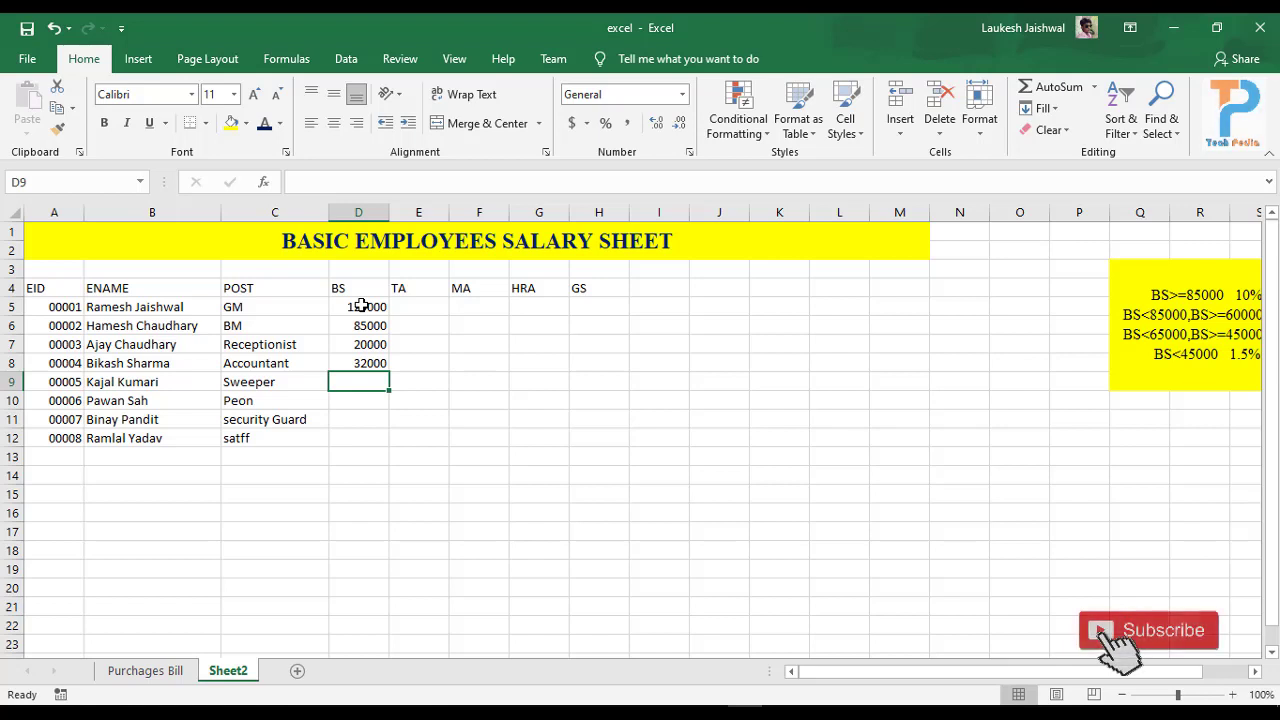
Step: Enter the basic salaries 18000 in D9 for the Sweeper, 12000 in D10 for the Peon and 15000 in D11 for the security guard
{"action": "type", "text": "18000"}
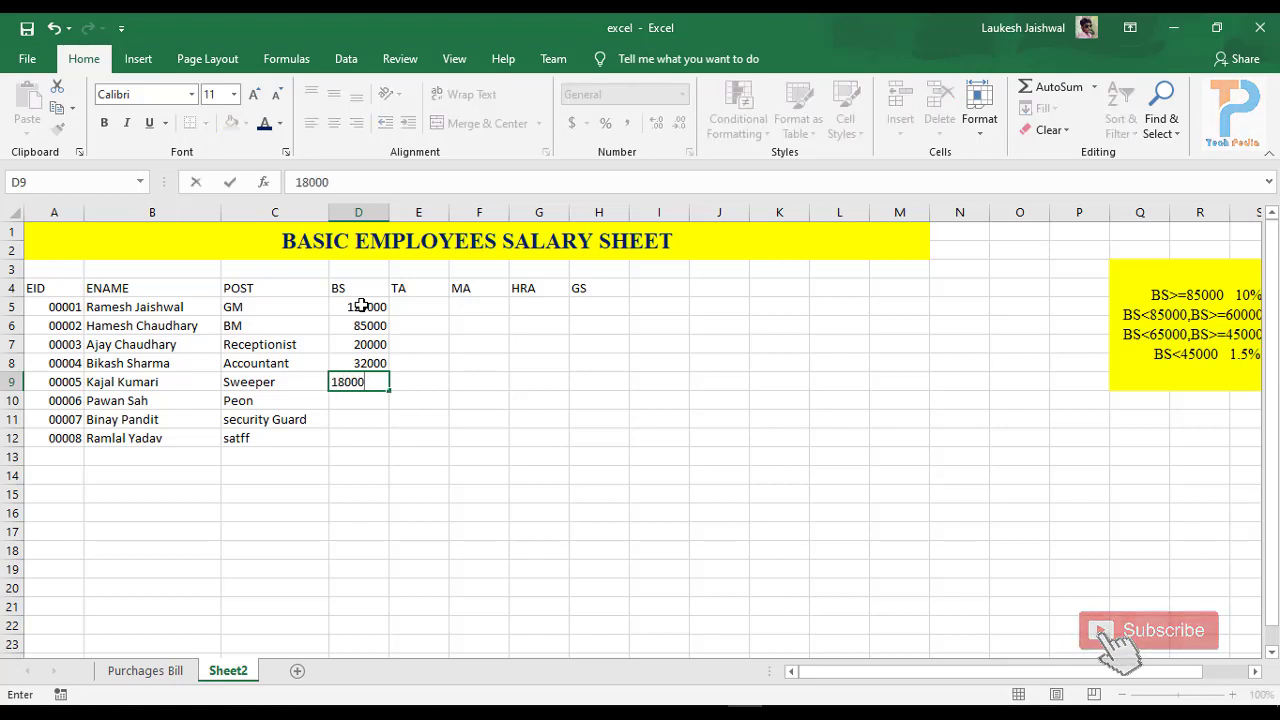
{"action": "key", "text": "Return"}
{"action": "type", "text": "12000"}
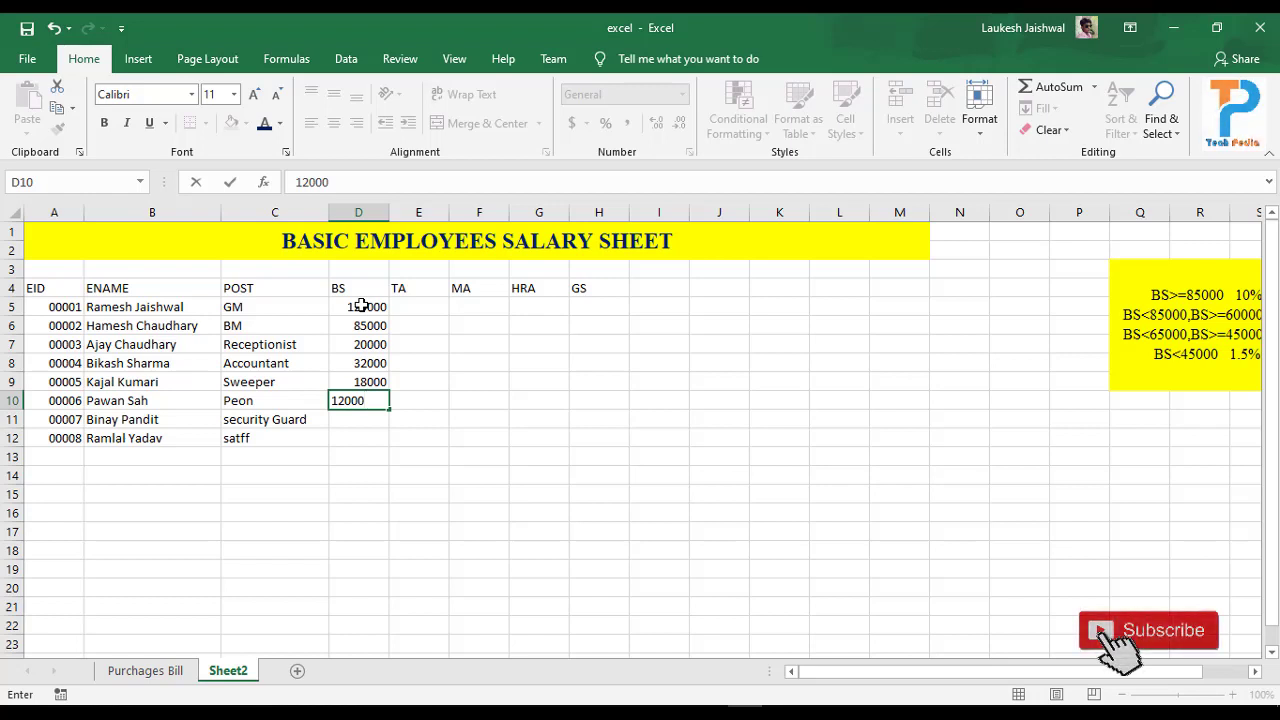
{"action": "key", "text": "Return"}
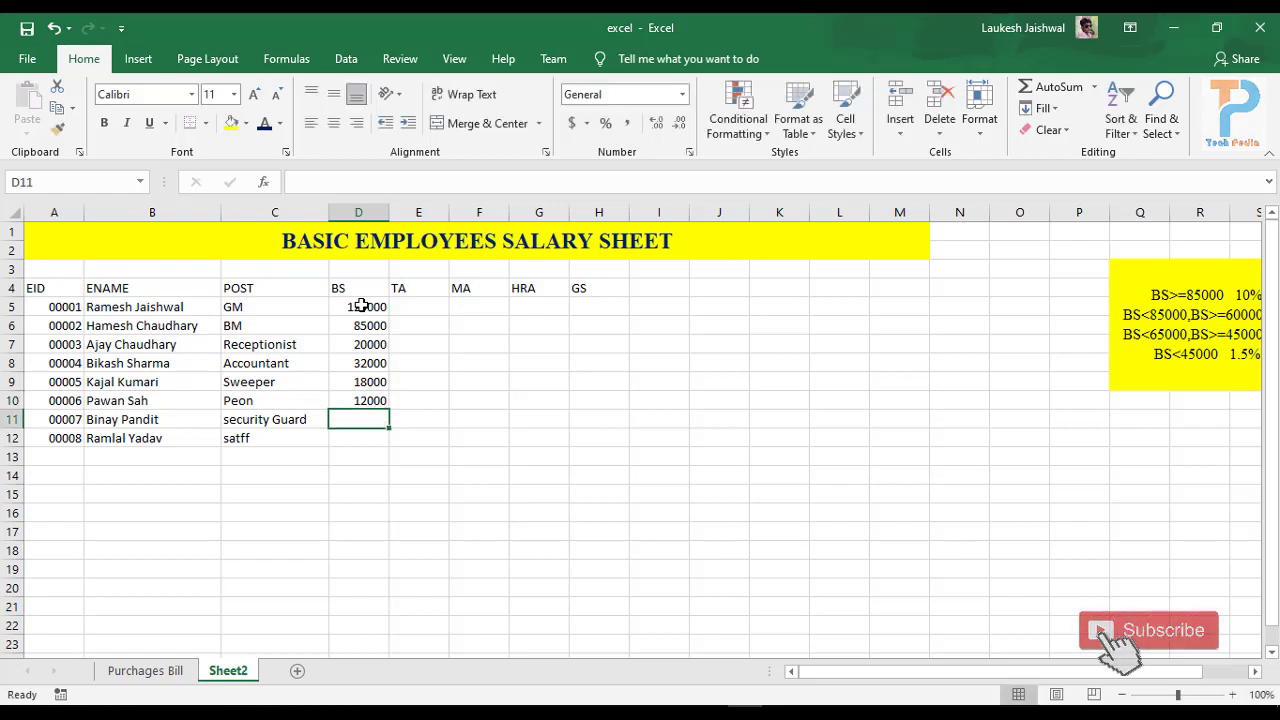
{"action": "type", "text": "15000"}
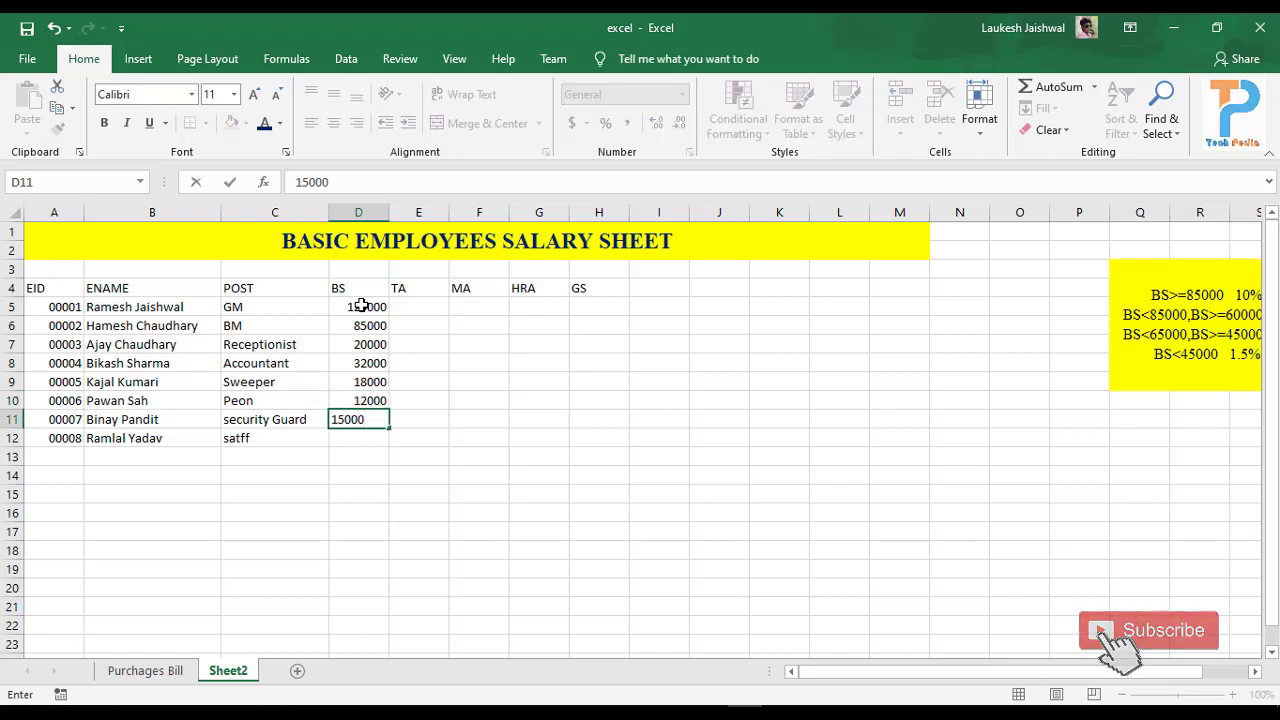
{"action": "key", "text": "Return"}
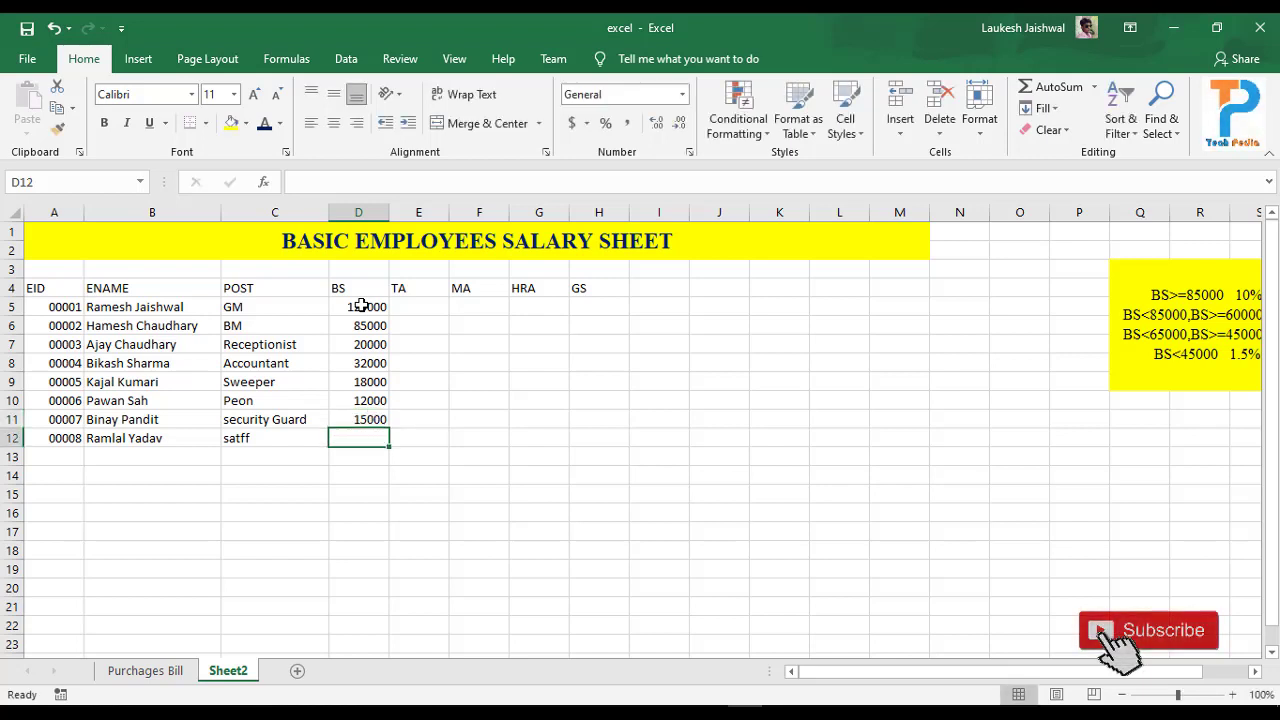
Step: Enter the basic salary 18500 in D12 for the last employee
{"action": "type", "text": "2500"}
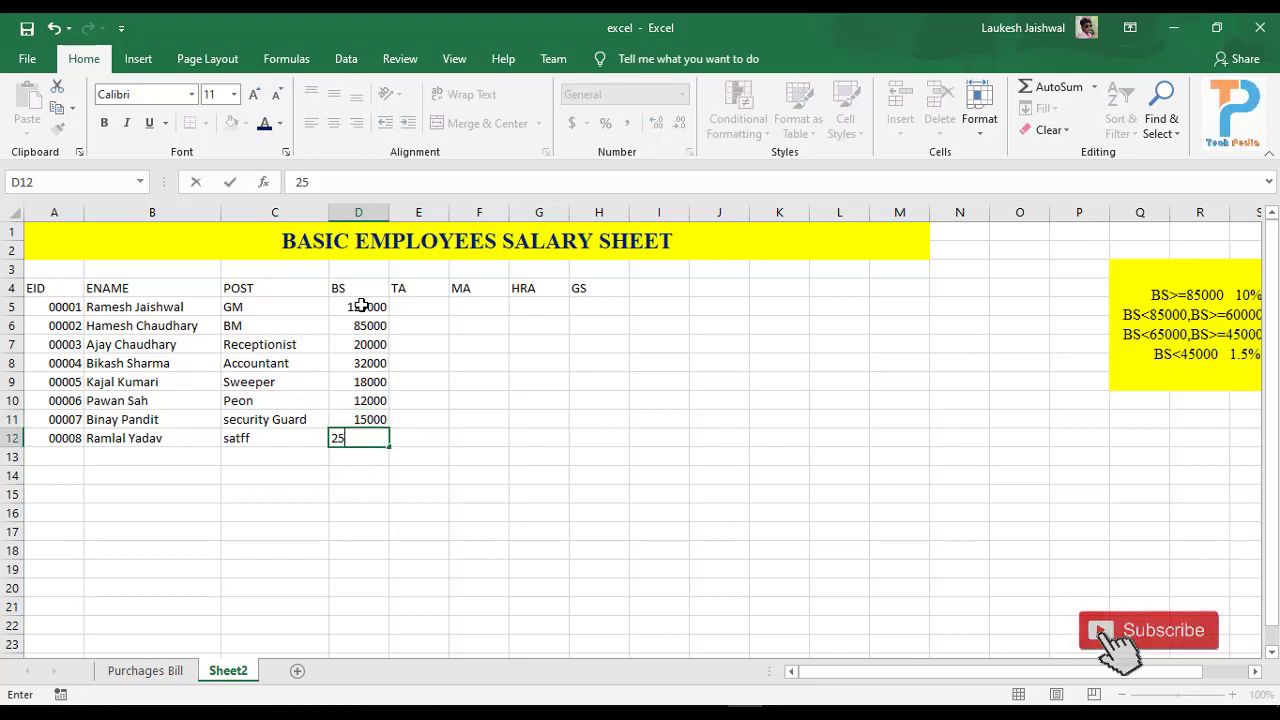
{"action": "key", "text": "BackSpace"}
{"action": "key", "text": "BackSpace"}
{"action": "key", "text": "BackSpace"}
{"action": "key", "text": "BackSpace"}
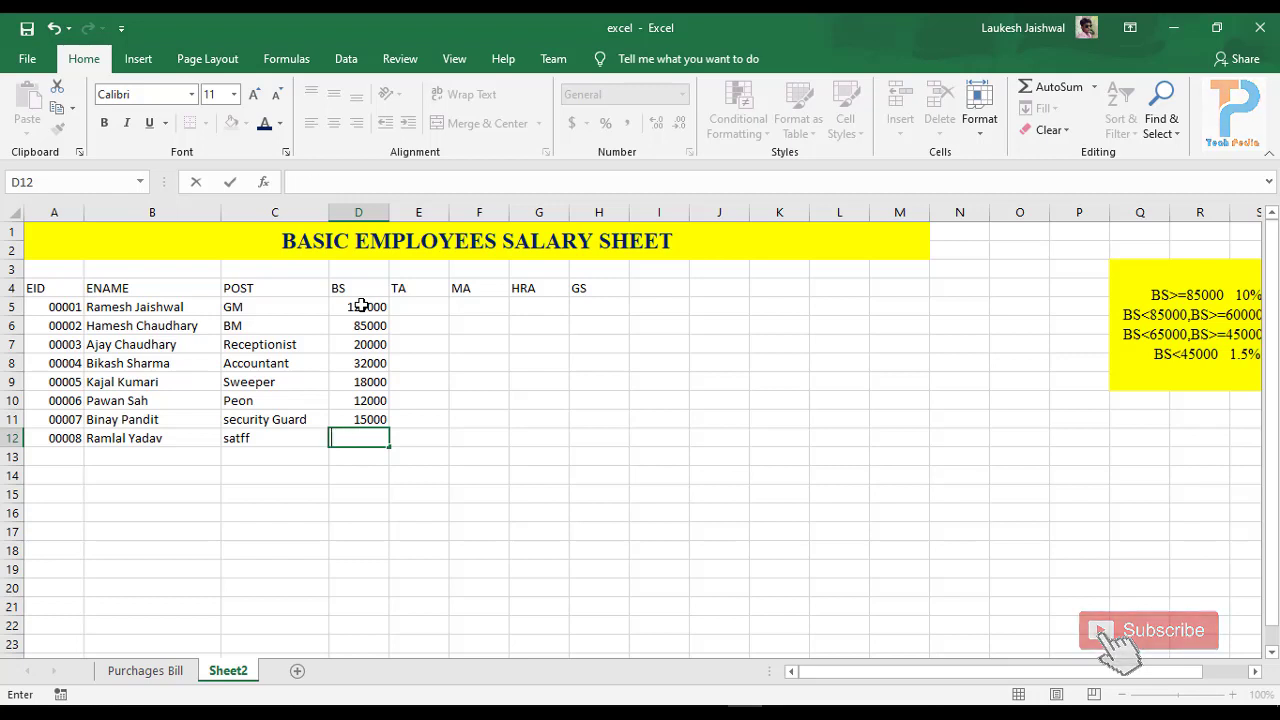
{"action": "type", "text": "18500"}
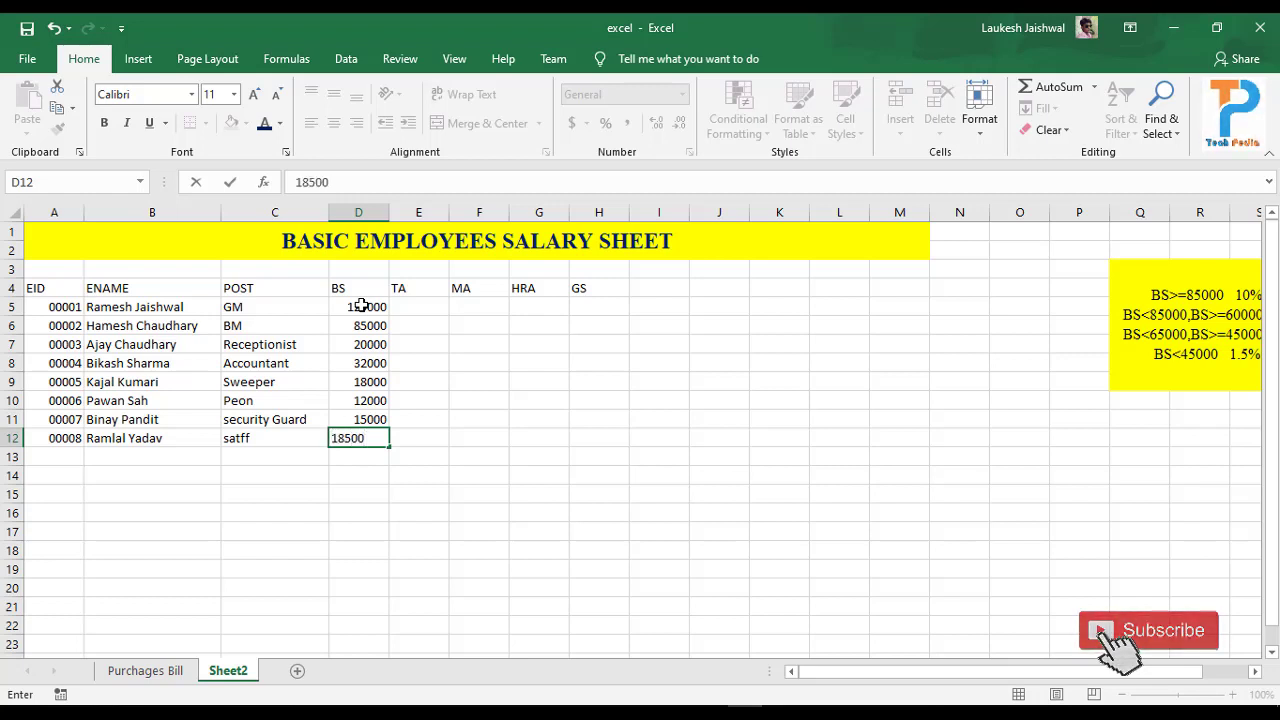
{"action": "key", "text": "Up"}
{"action": "key", "text": "Up"}
{"action": "key", "text": "Up"}
{"action": "key", "text": "Up"}
{"action": "key", "text": "Up"}
{"action": "key", "text": "Up"}
{"action": "key", "text": "Up"}
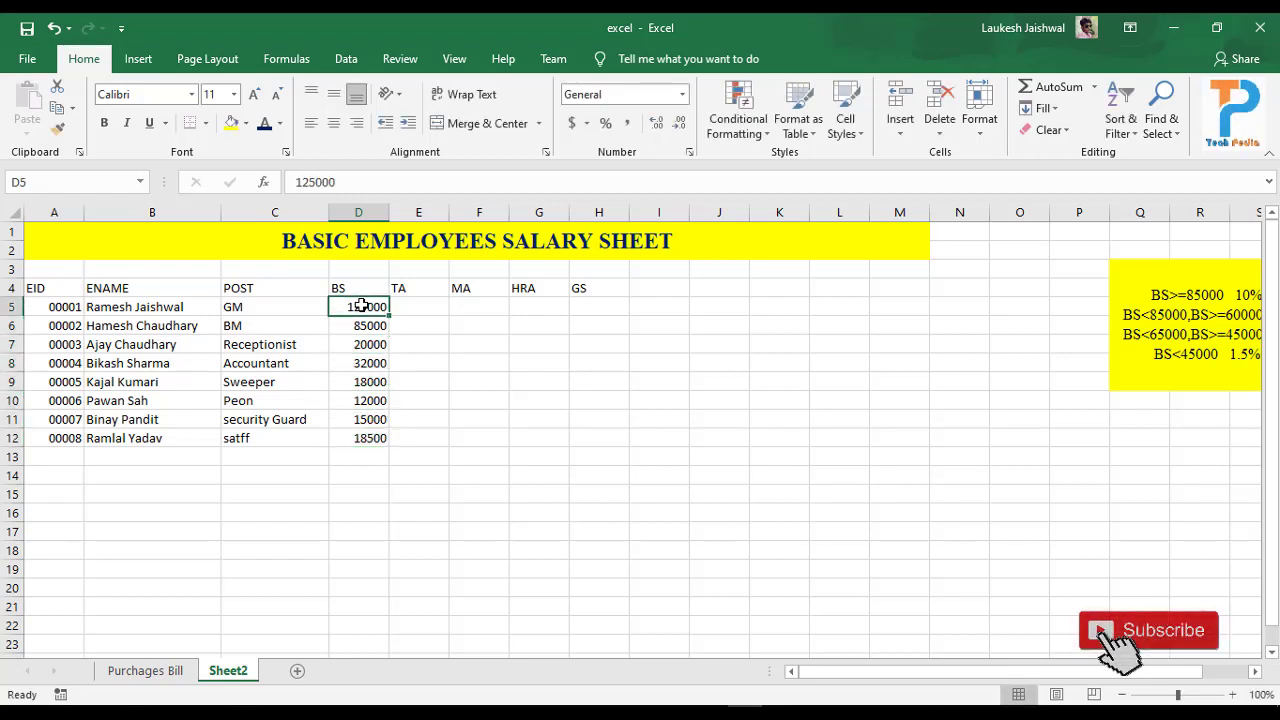
{"action": "key", "text": "Right"}
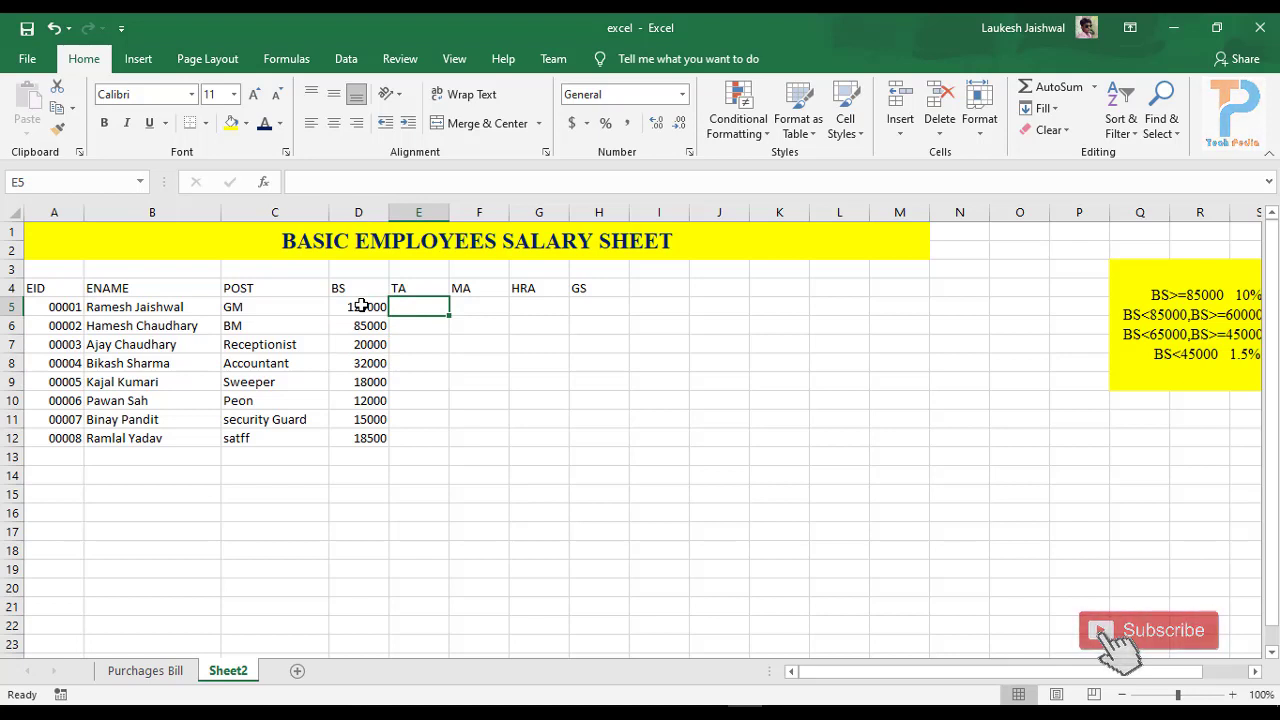
{"action": "left_click_drag", "start_coordinate": [361, 306], "coordinate": [356, 419]}
{"action": "left_click", "coordinate": [421, 306]}
{"action": "left_click", "coordinate": [355, 497]}
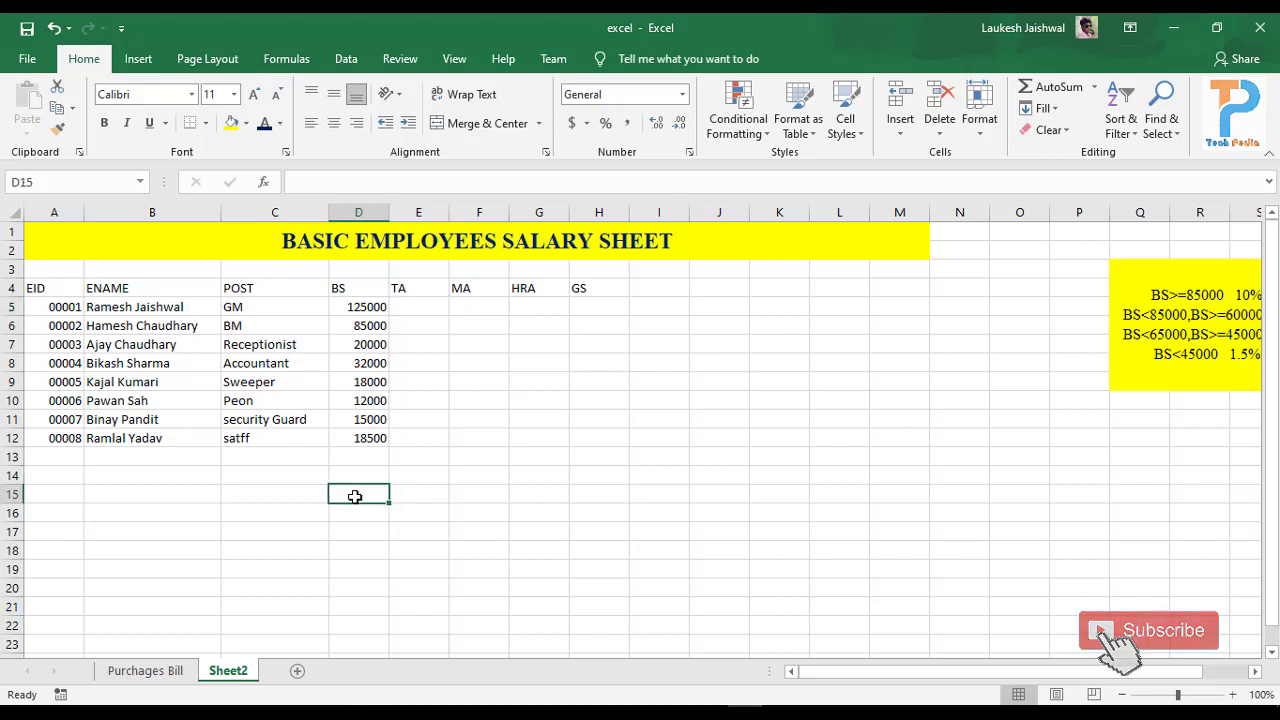
{"action": "left_click", "coordinate": [417, 306]}
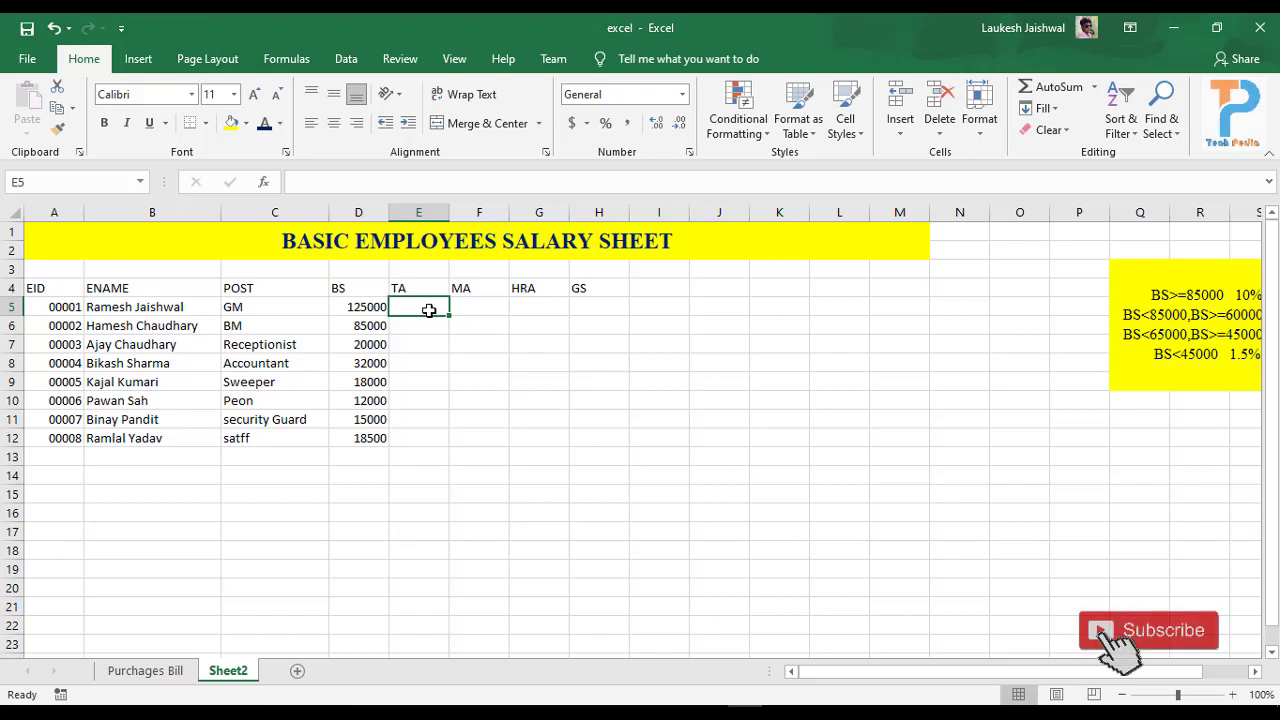
Step: Enter the travel allowance rate note ta 2% in C17, below the employee table
{"action": "left_click", "coordinate": [254, 531]}
{"action": "type", "text": "t"}
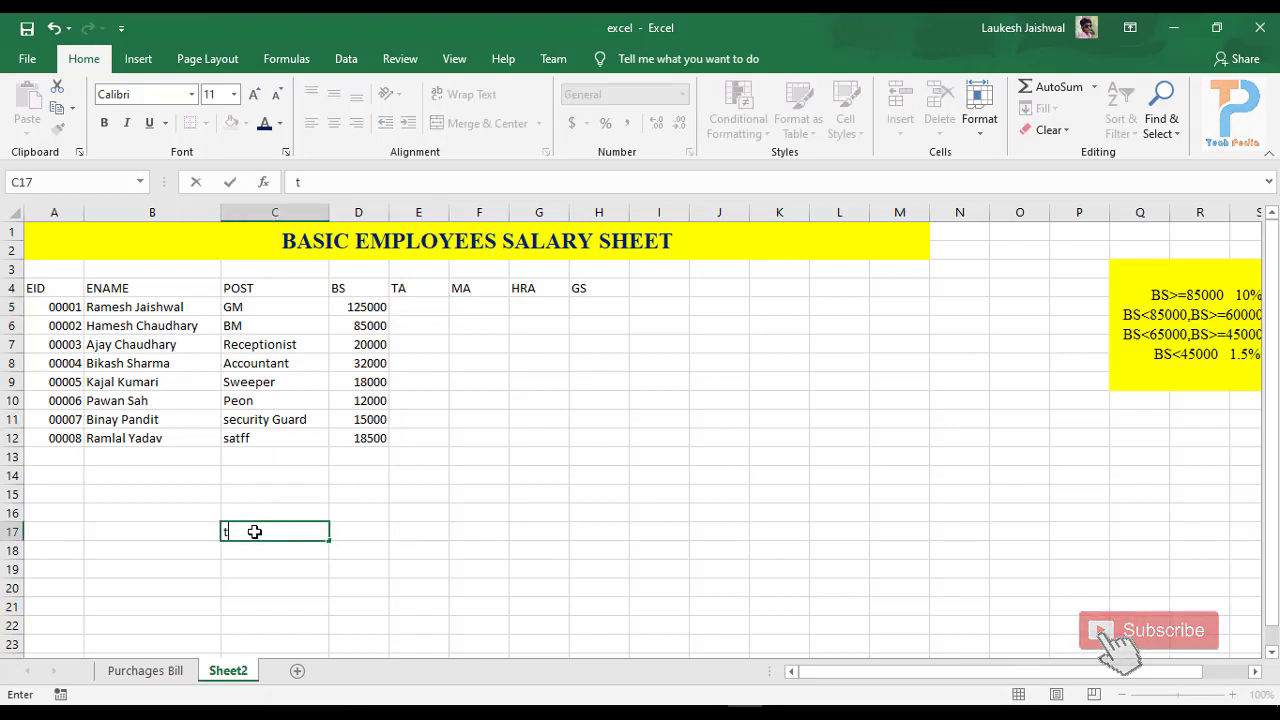
{"action": "type", "text": "a"}
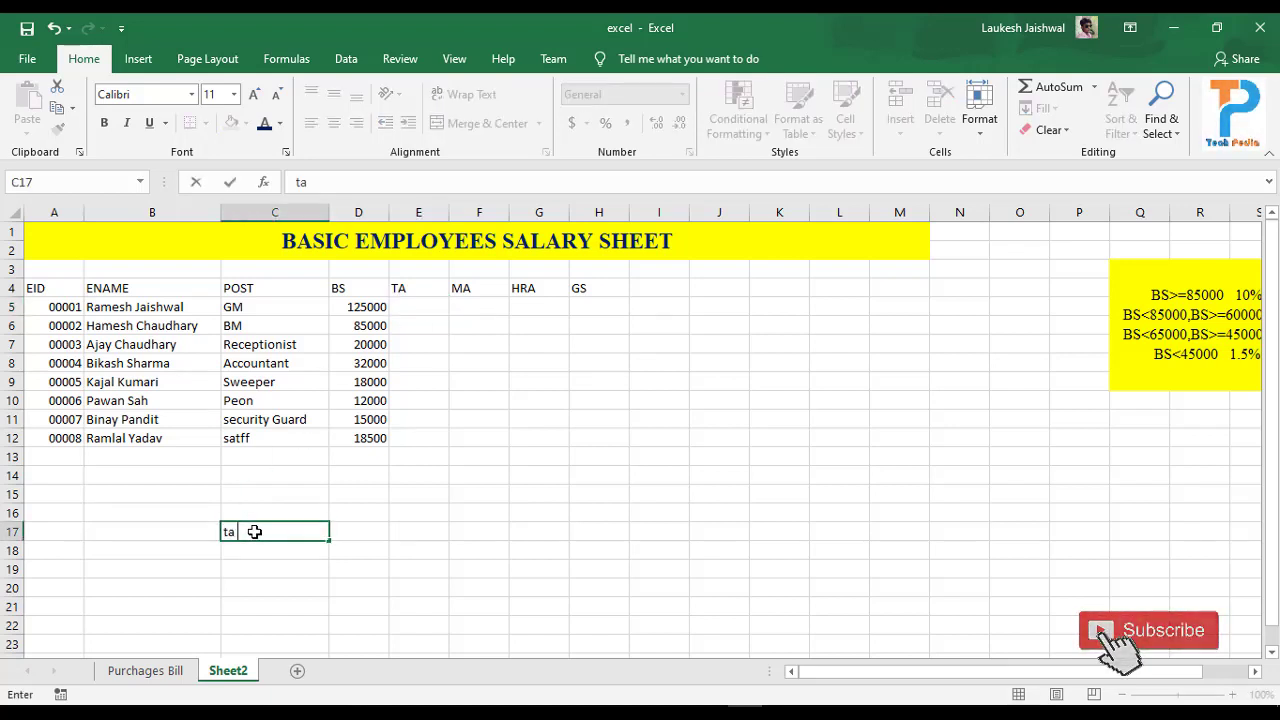
{"action": "type", "text": " 3%"}
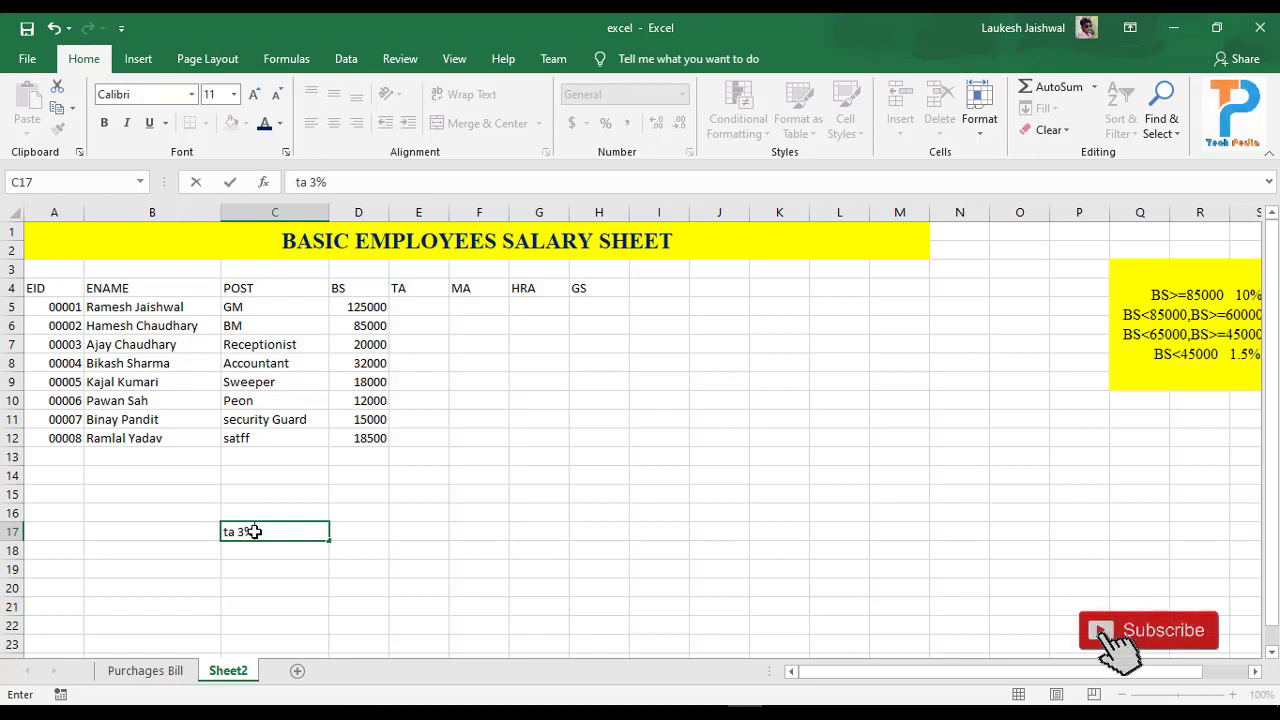
{"action": "key", "text": "BackSpace"}
{"action": "key", "text": "BackSpace"}
{"action": "type", "text": "5"}
{"action": "key", "text": "BackSpace"}
{"action": "type", "text": "2"}
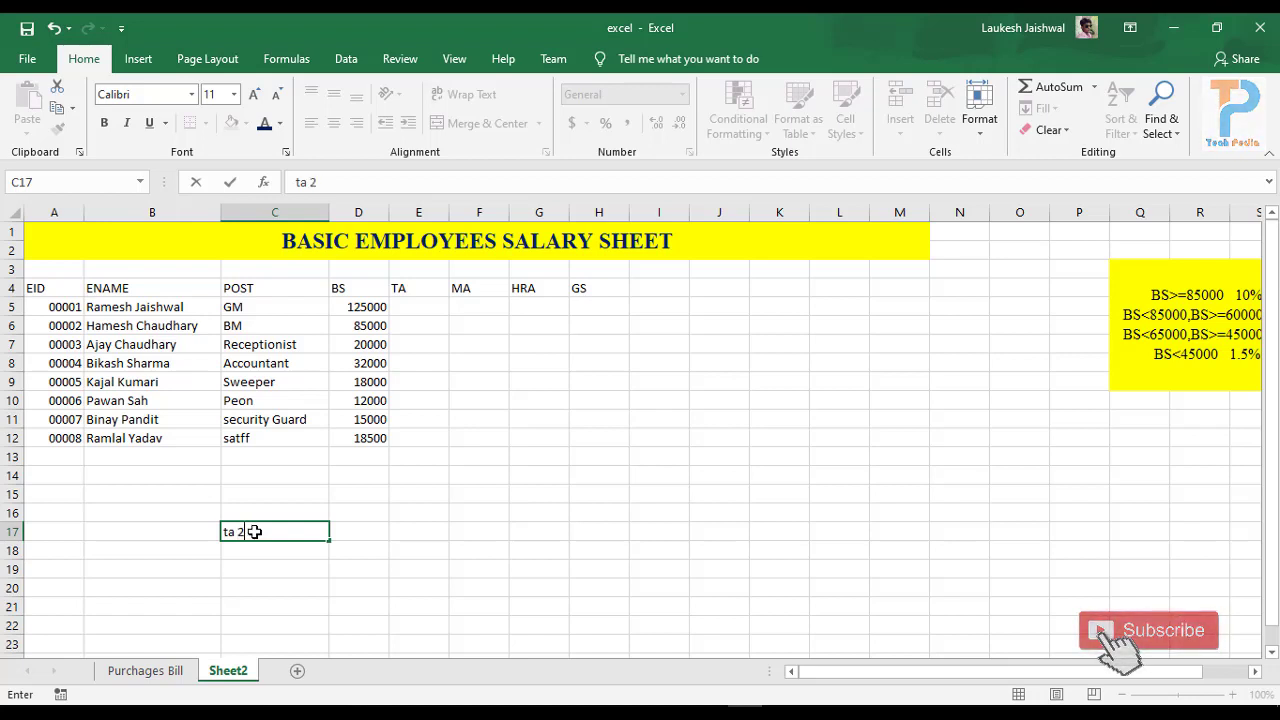
{"action": "type", "text": "5"}
{"action": "key", "text": "BackSpace"}
{"action": "type", "text": "%"}
{"action": "key", "text": "Return"}
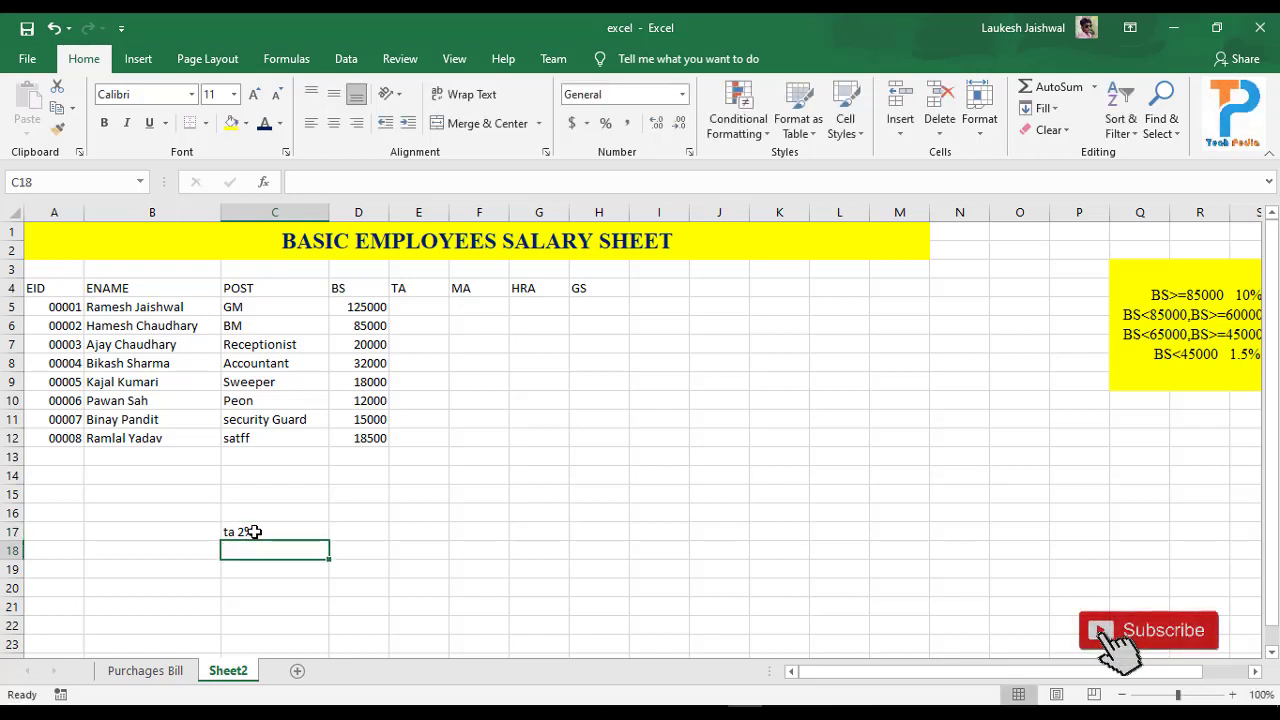
Step: Enter the rate notes ma 3% in C18 and hra 5% in C19 under the ta note
{"action": "type", "text": "ma "}
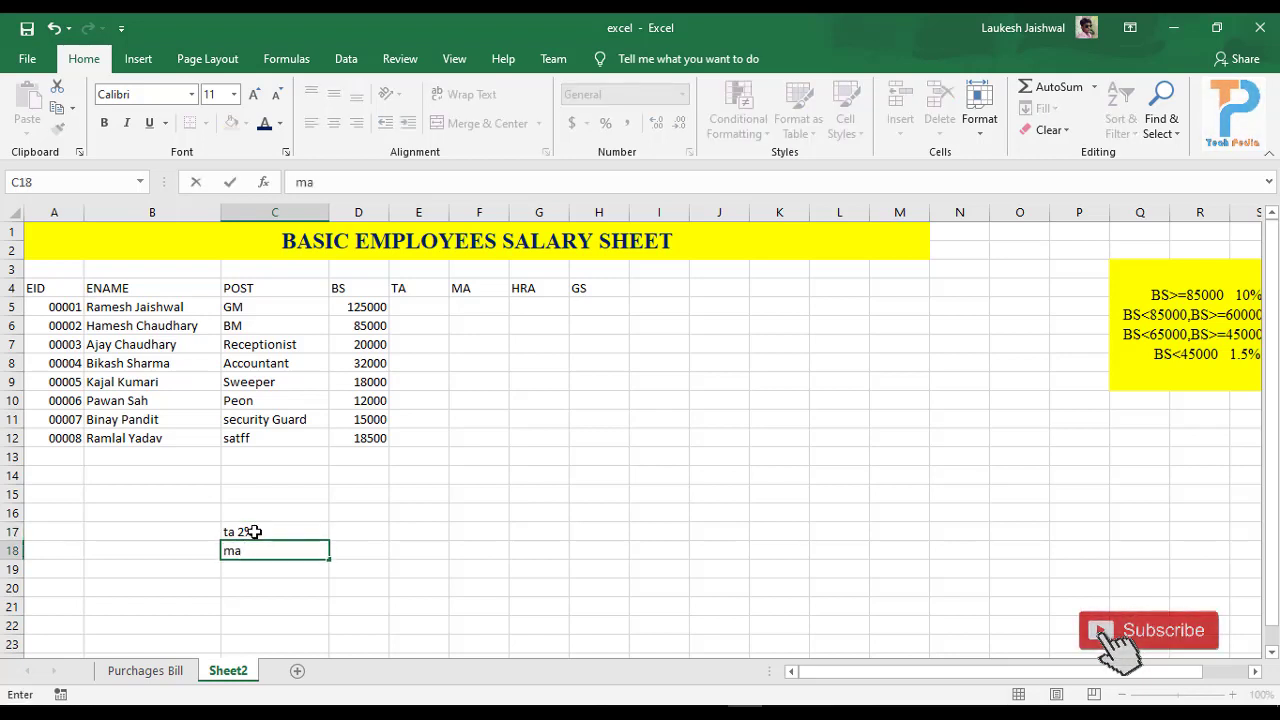
{"action": "type", "text": "3%"}
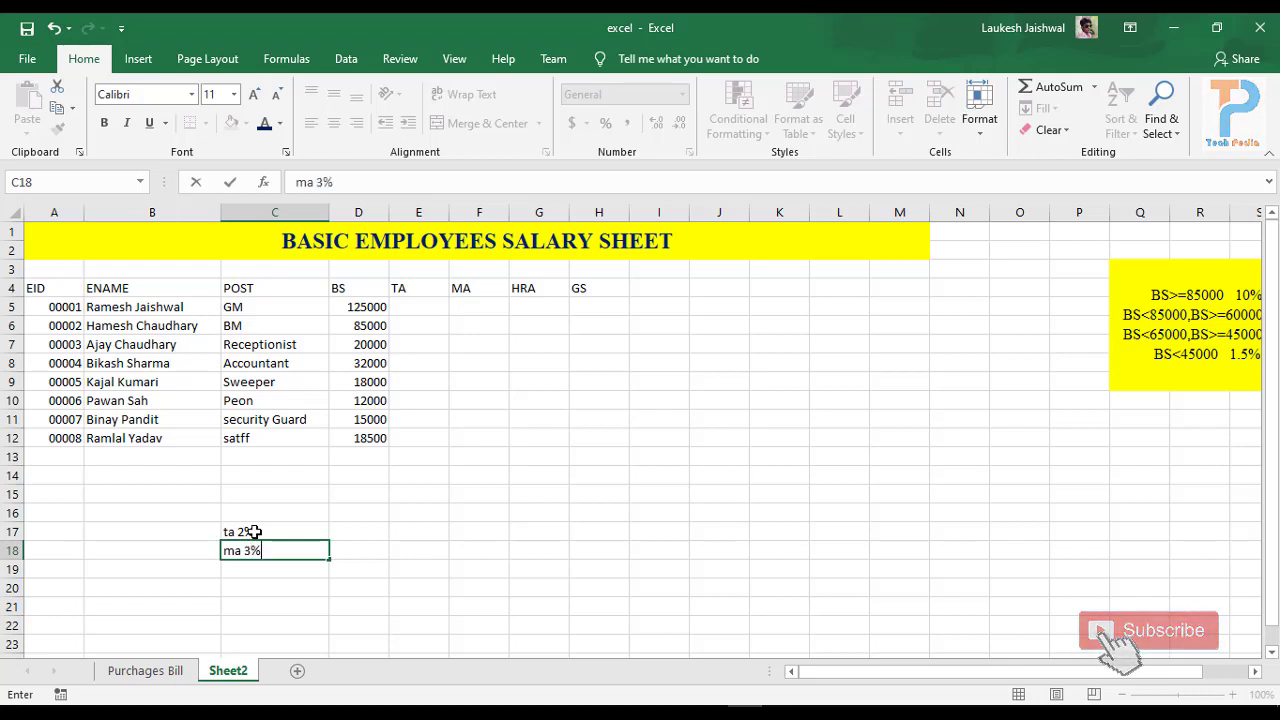
{"action": "key", "text": "Return"}
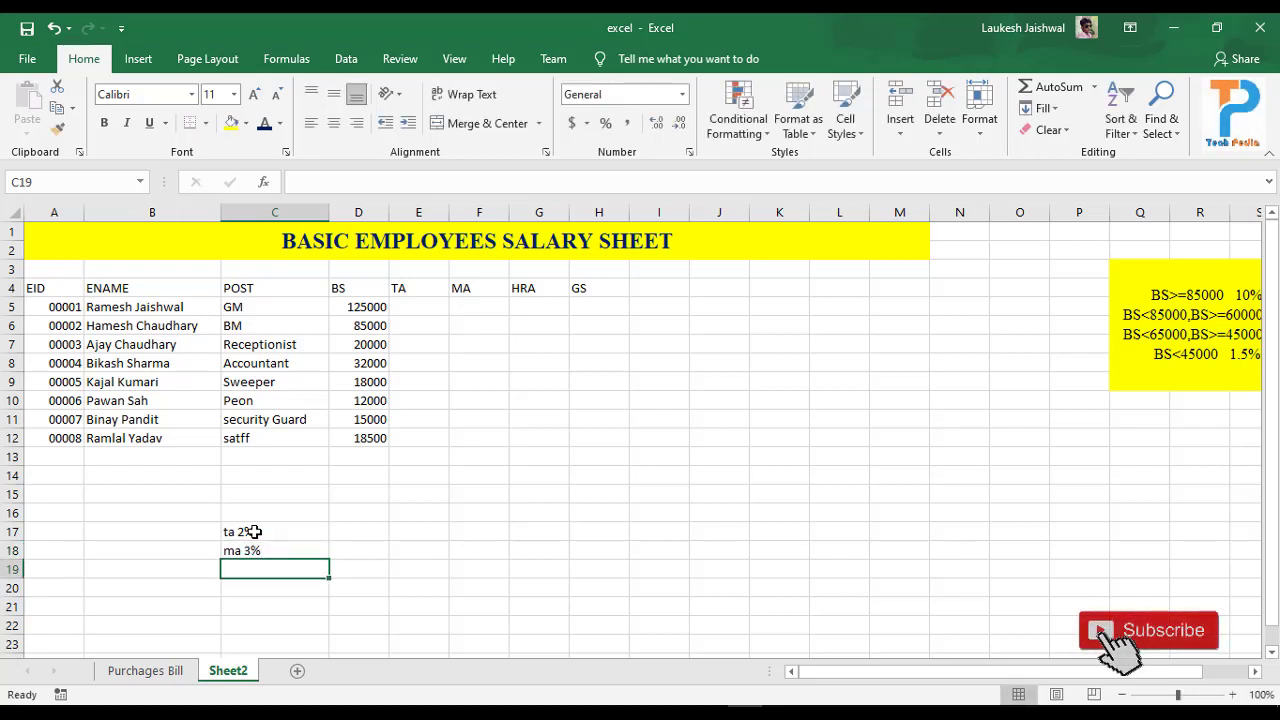
{"action": "type", "text": "hra "}
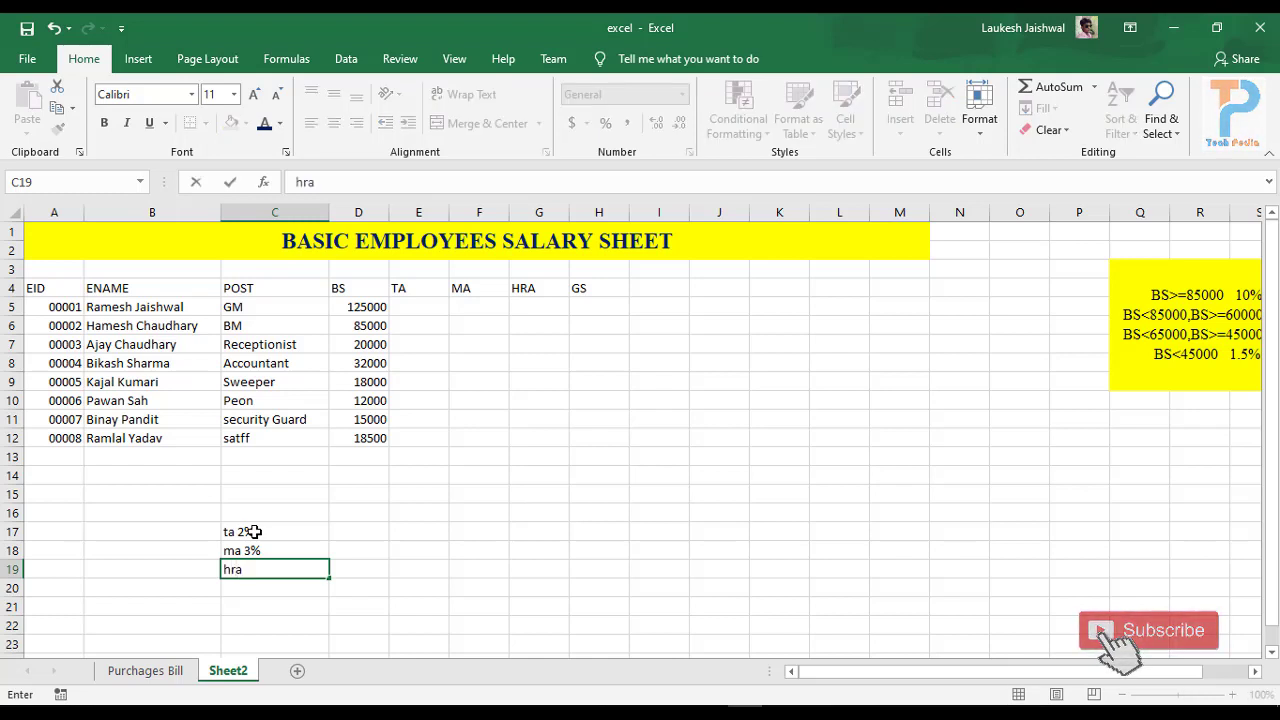
{"action": "type", "text": "5%"}
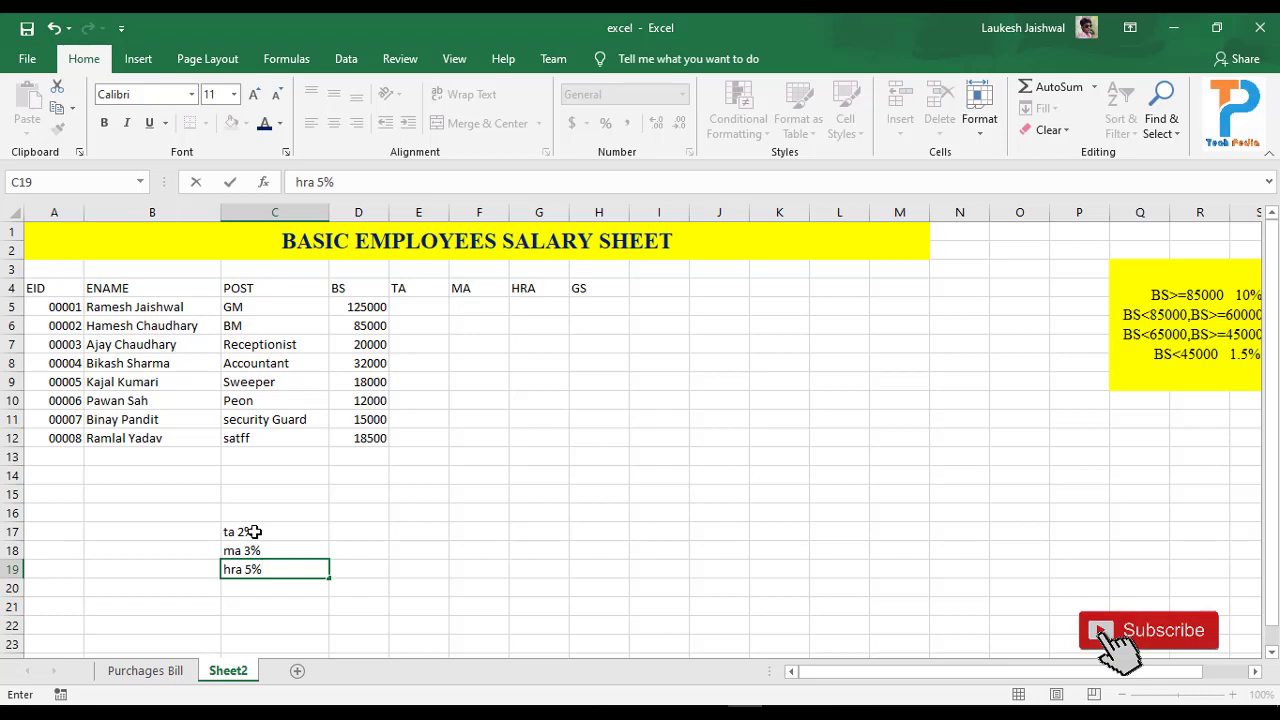
{"action": "key", "text": "Return"}
Step: Enter the word let in C16 as a heading above the allowance rate notes
{"action": "left_click", "coordinate": [273, 513]}
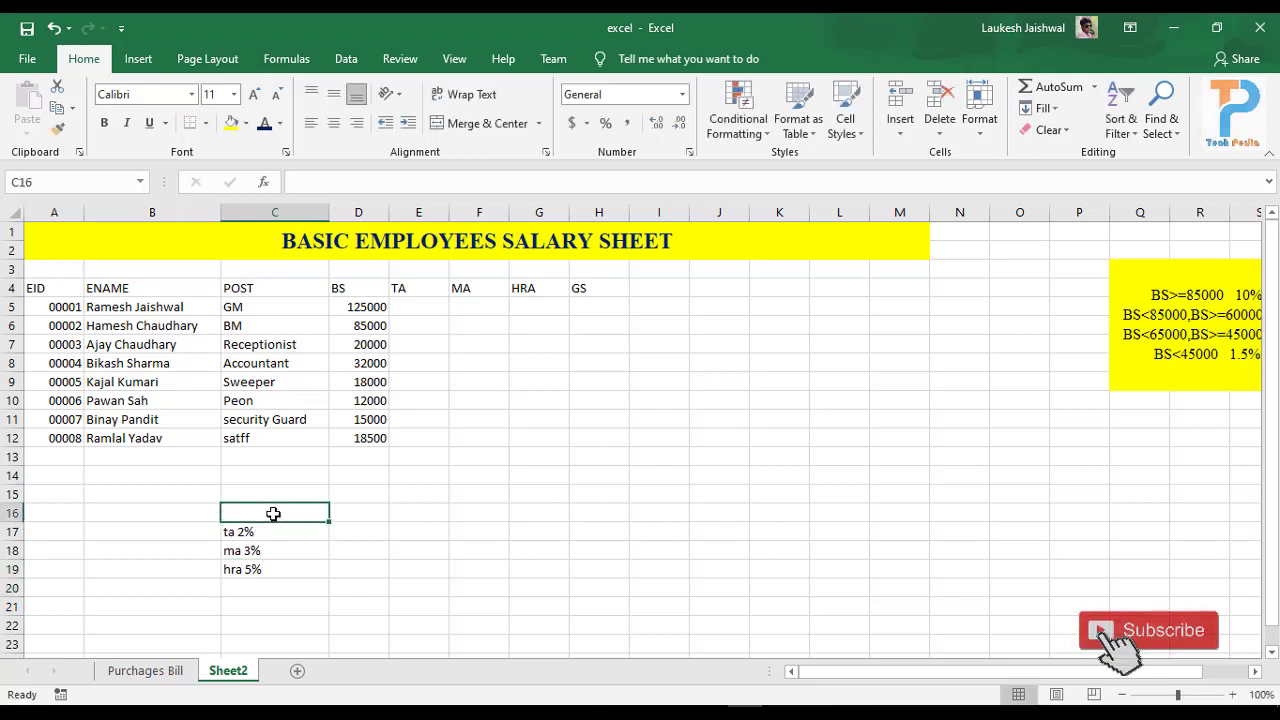
{"action": "type", "text": "let"}
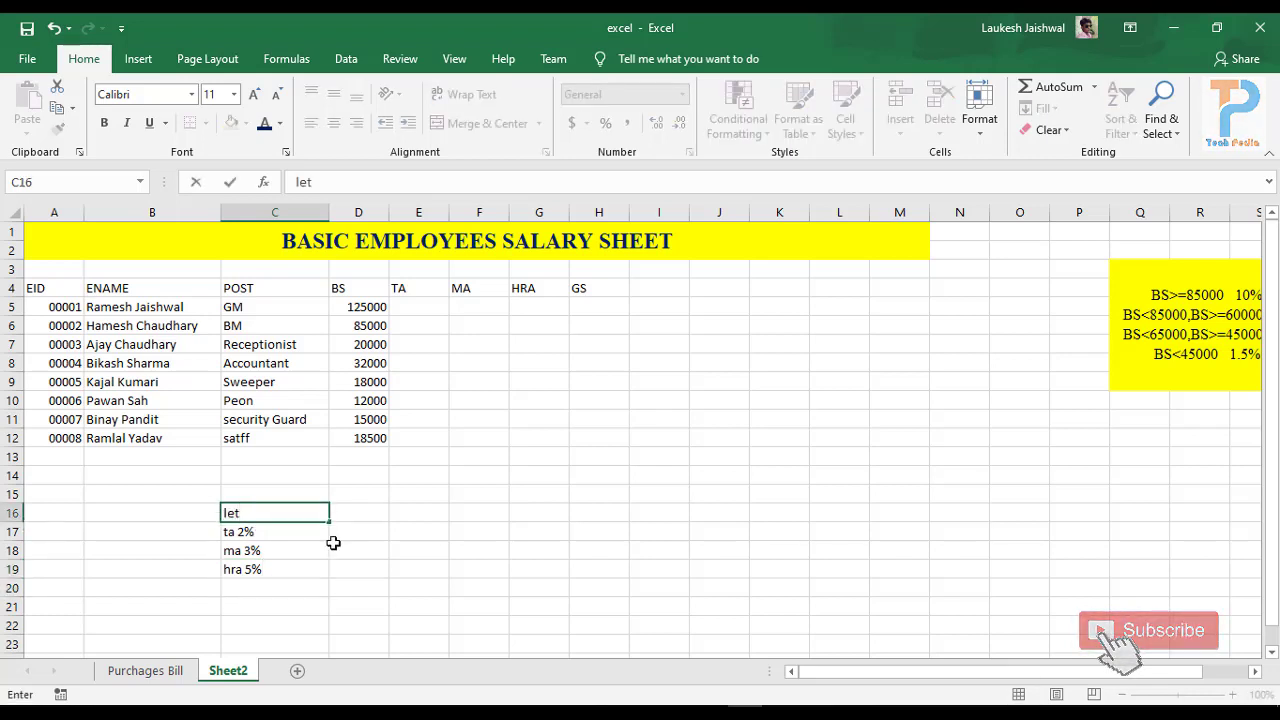
{"action": "left_click", "coordinate": [336, 569]}
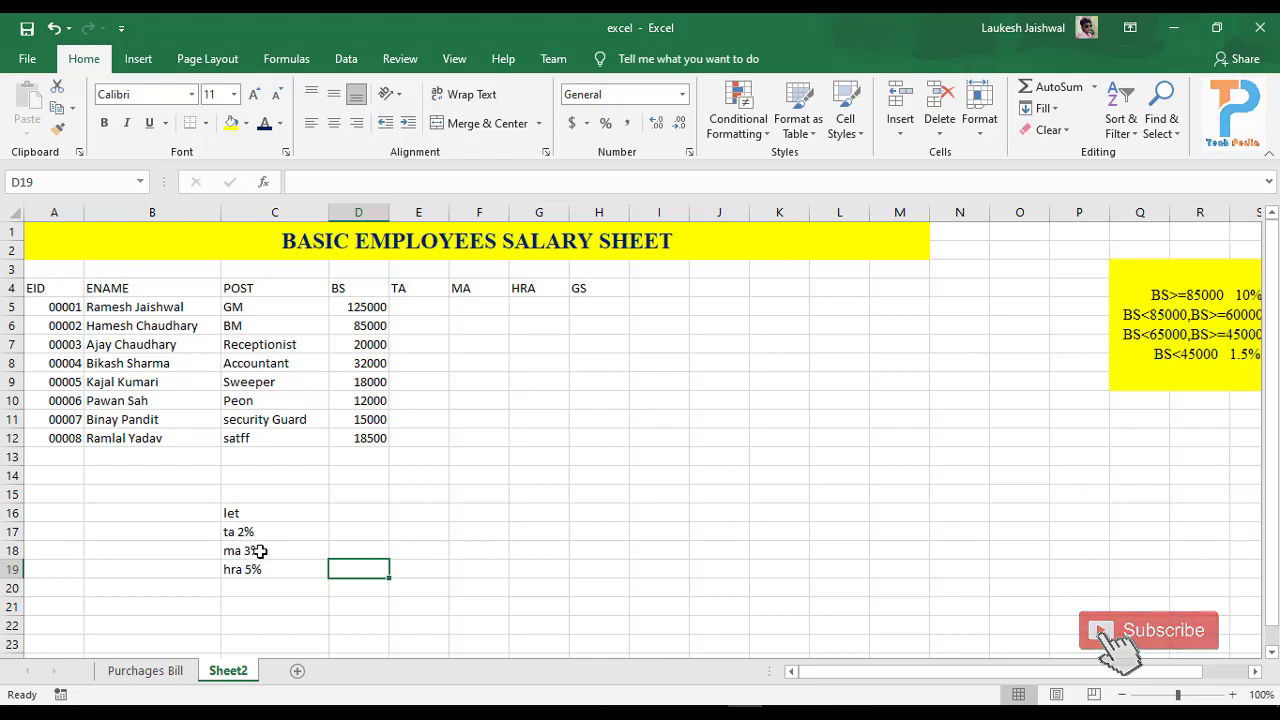
{"action": "left_click", "coordinate": [416, 309]}
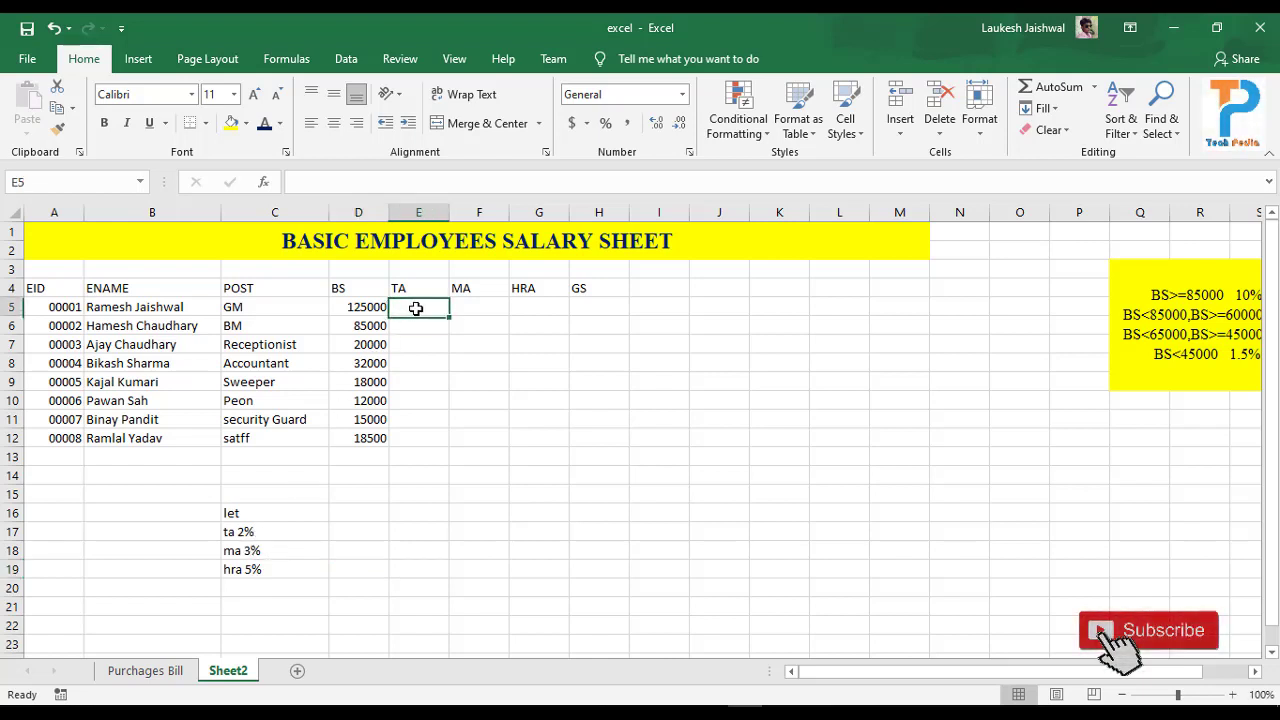
Step: Append of bs to the ta 2%, ma 3% and hra 5% rate notes in C17, C18 and C19
{"action": "double_click", "coordinate": [272, 530]}
{"action": "type", "text": "o"}
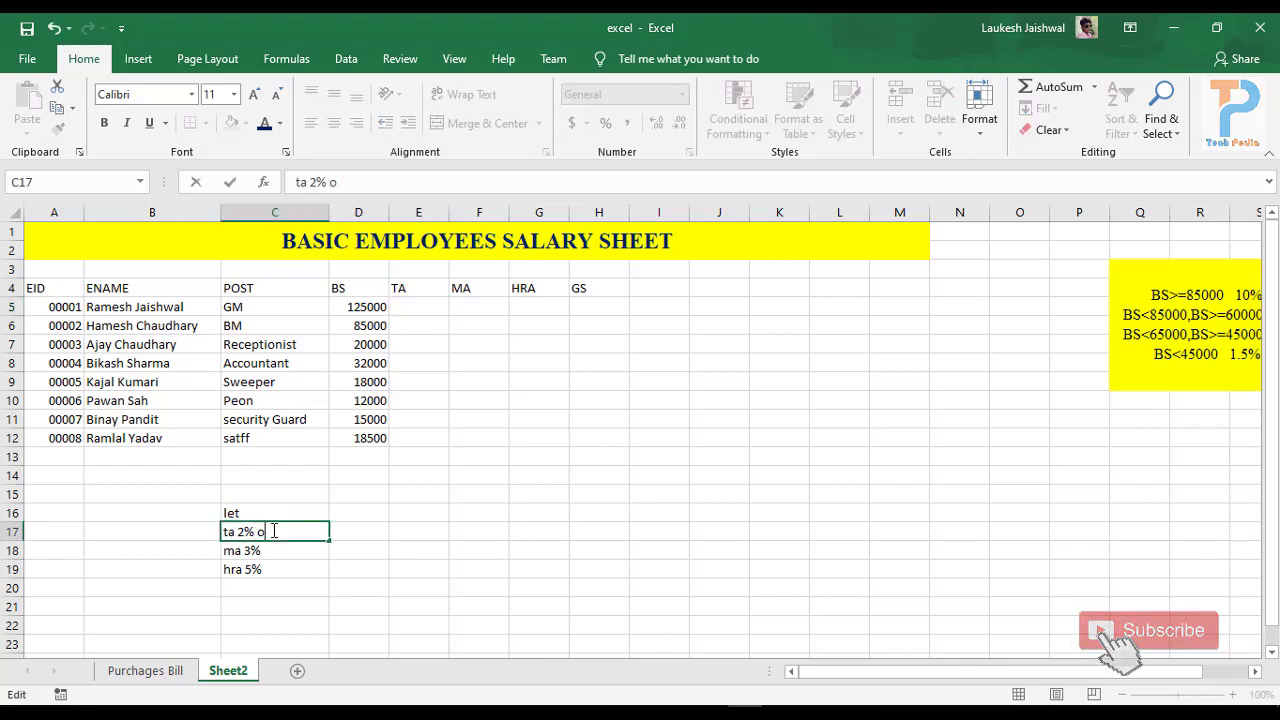
{"action": "type", "text": "f bs"}
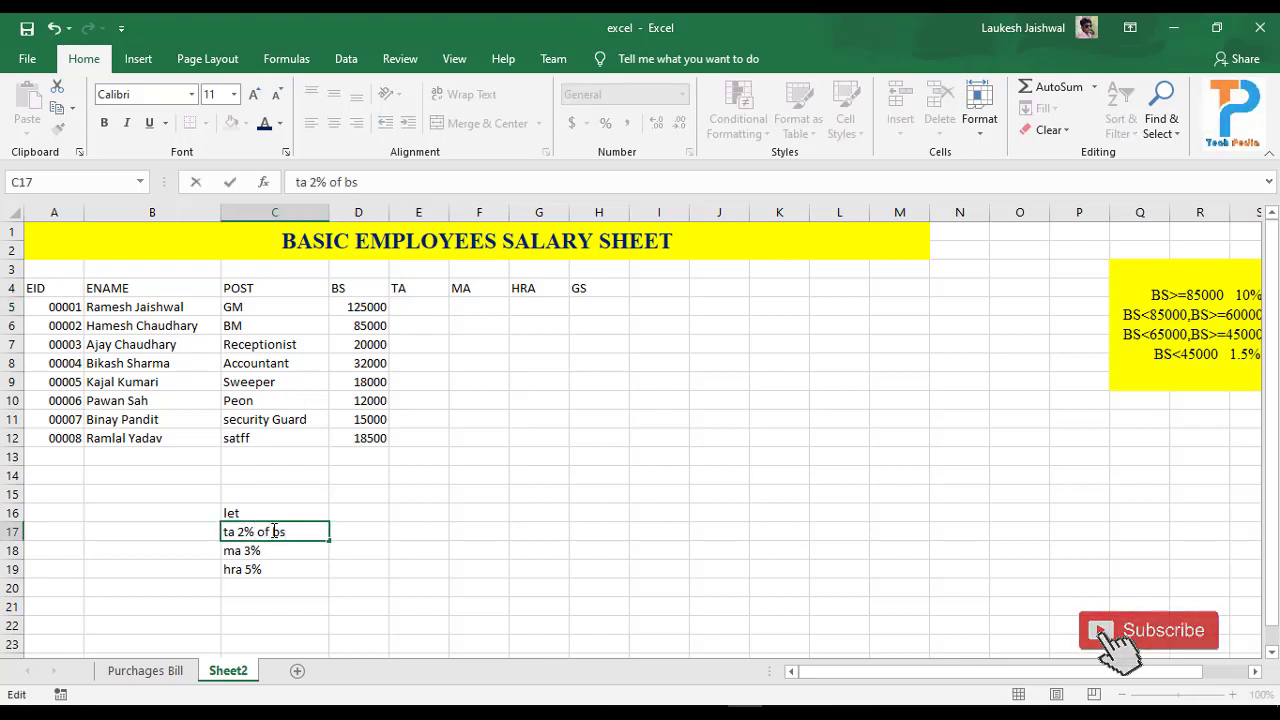
{"action": "double_click", "coordinate": [277, 549]}
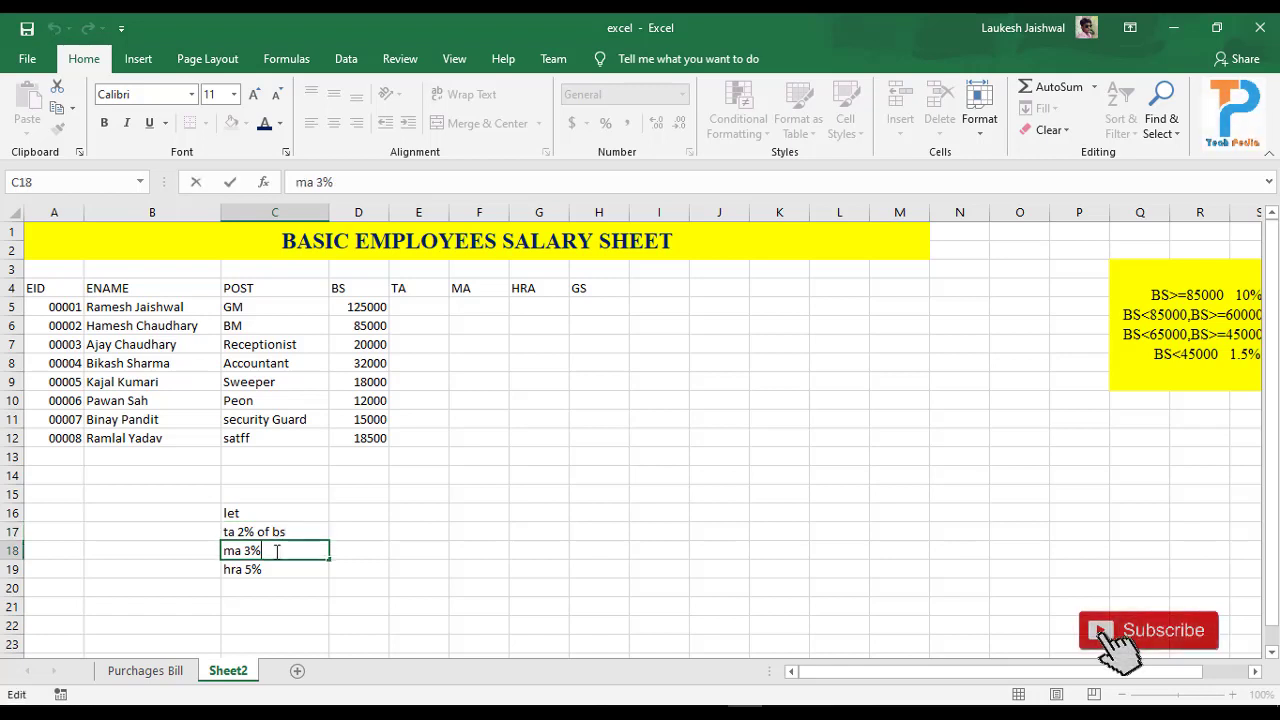
{"action": "double_click", "coordinate": [277, 549]}
{"action": "key", "text": "BackSpace"}
{"action": "type", "text": "3"}
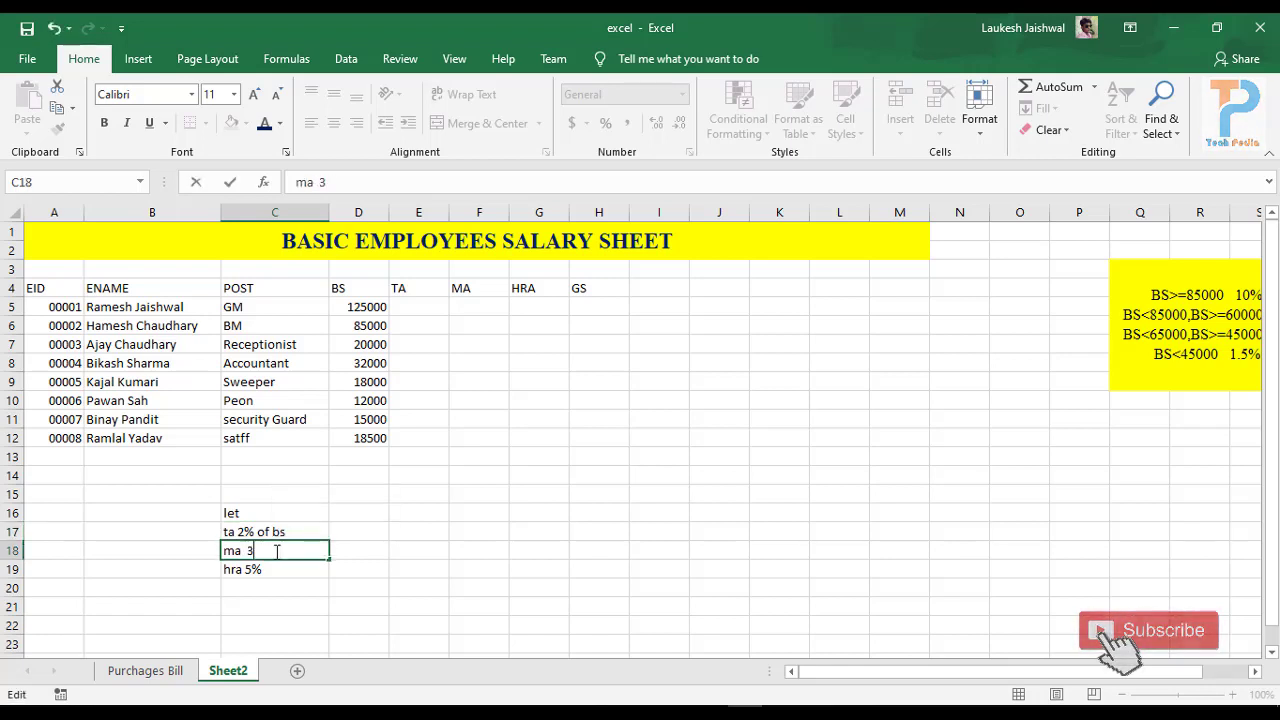
{"action": "type", "text": "% of bs"}
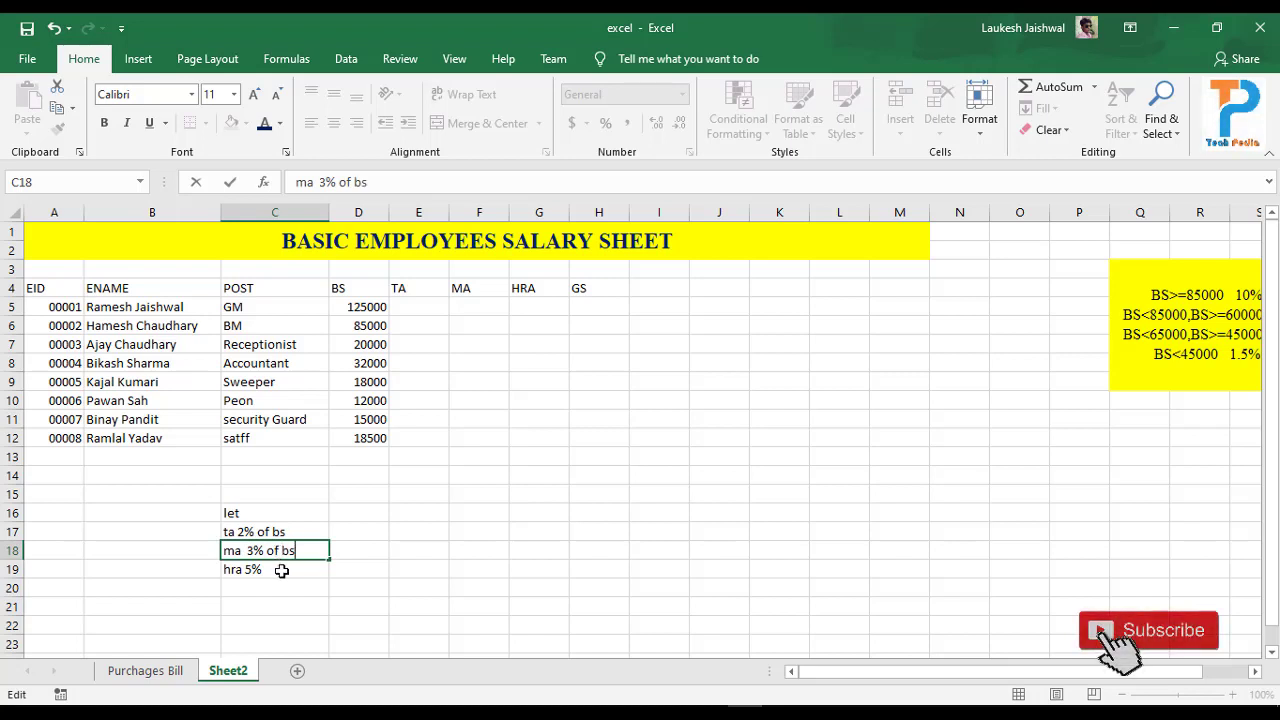
{"action": "left_click", "coordinate": [282, 570]}
{"action": "double_click", "coordinate": [282, 570]}
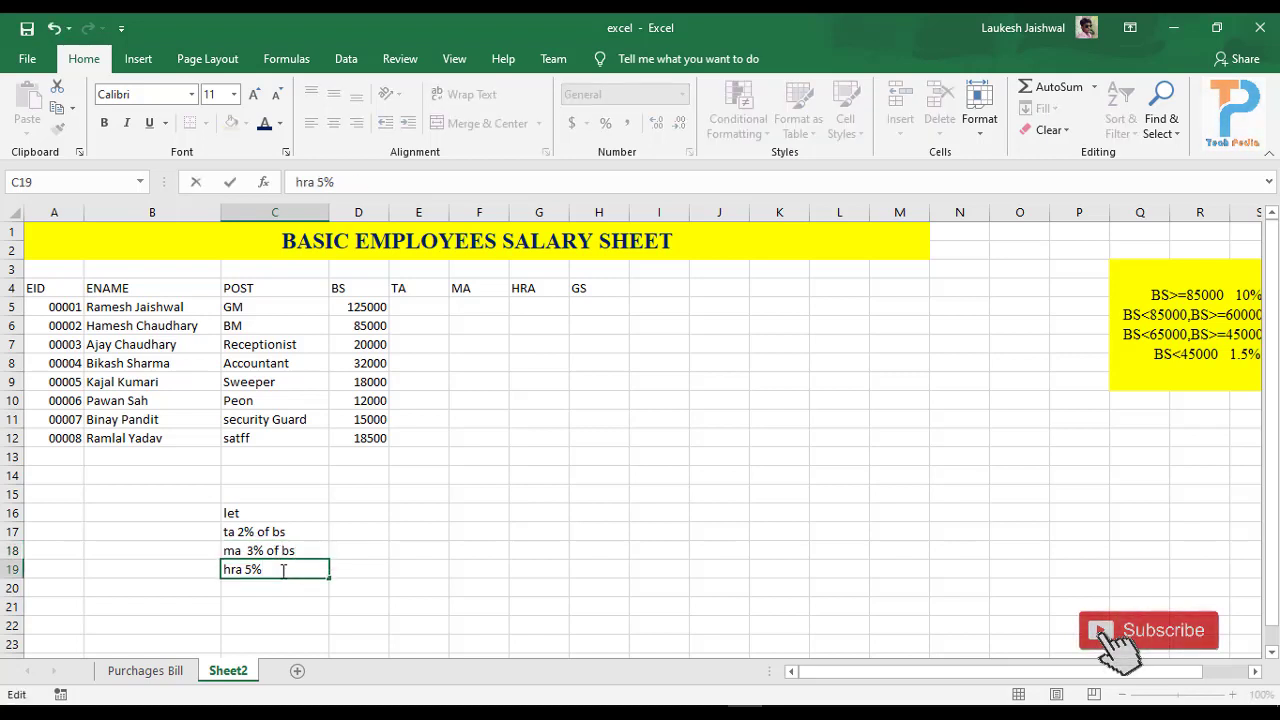
{"action": "type", "text": "of bs"}
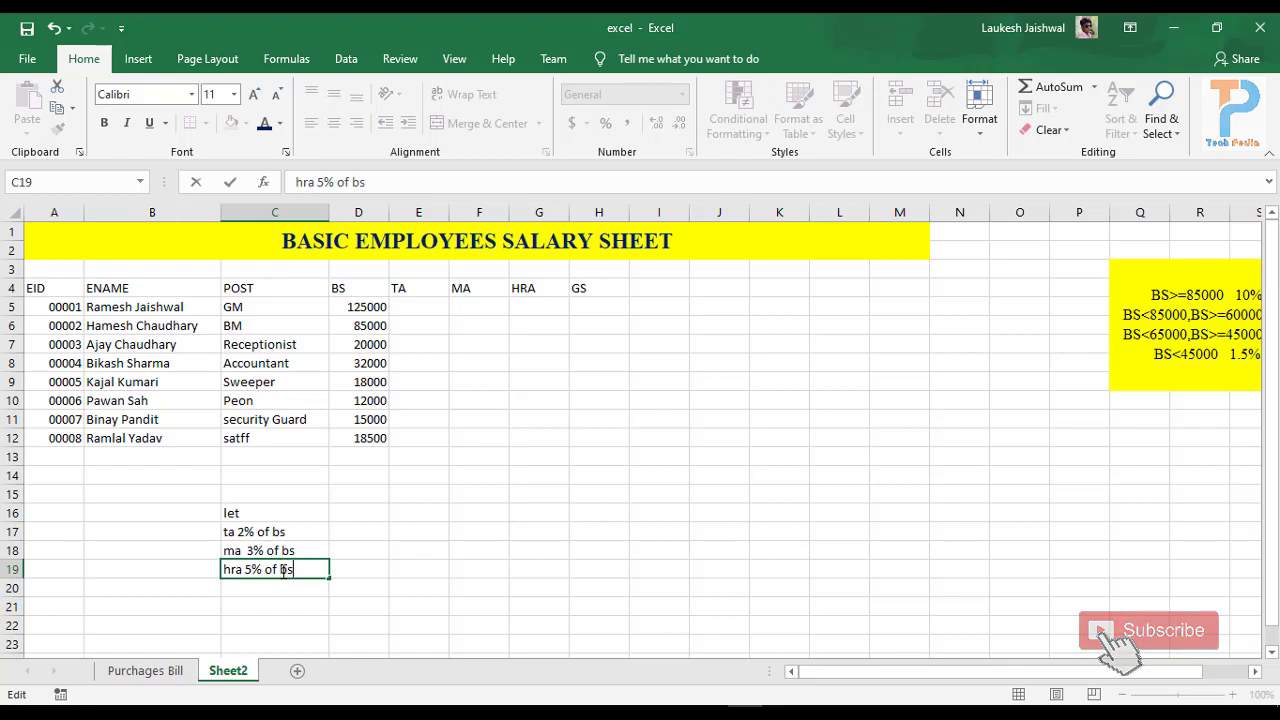
{"action": "left_click", "coordinate": [374, 556]}
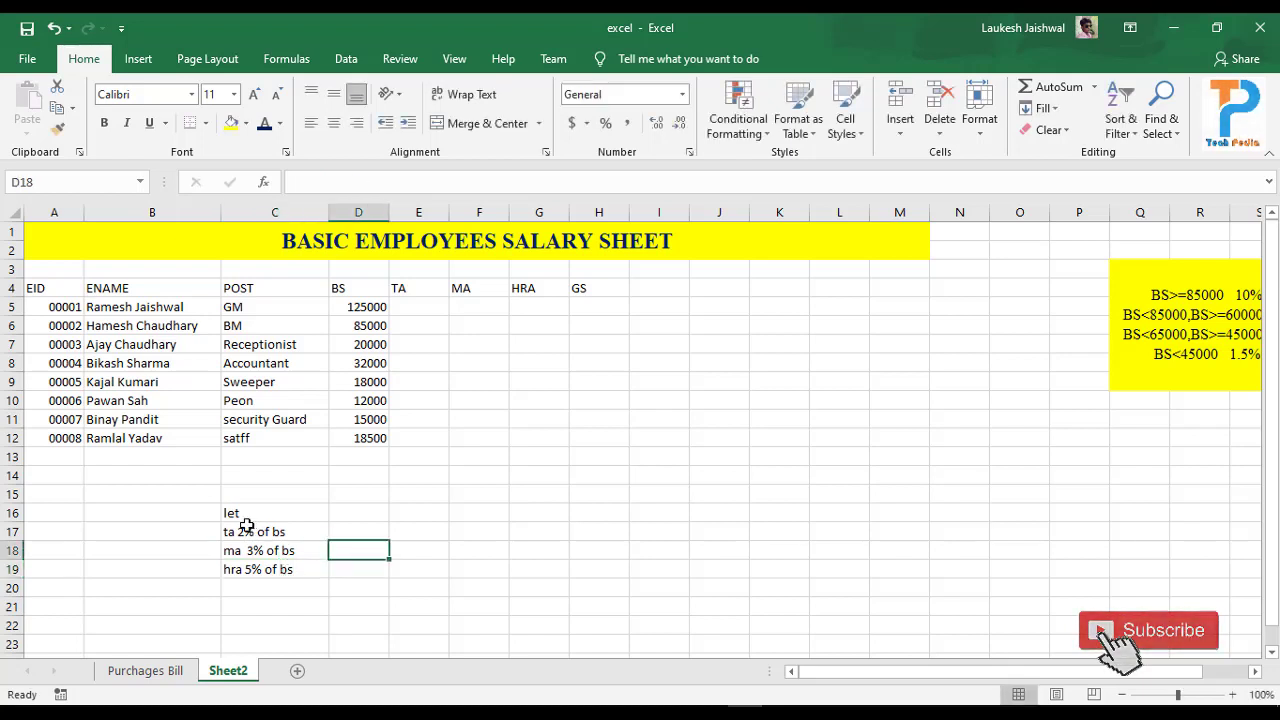
Step: Calculate the first employee's TA in E5 with the formula =D5*2%
{"action": "left_click", "coordinate": [422, 306]}
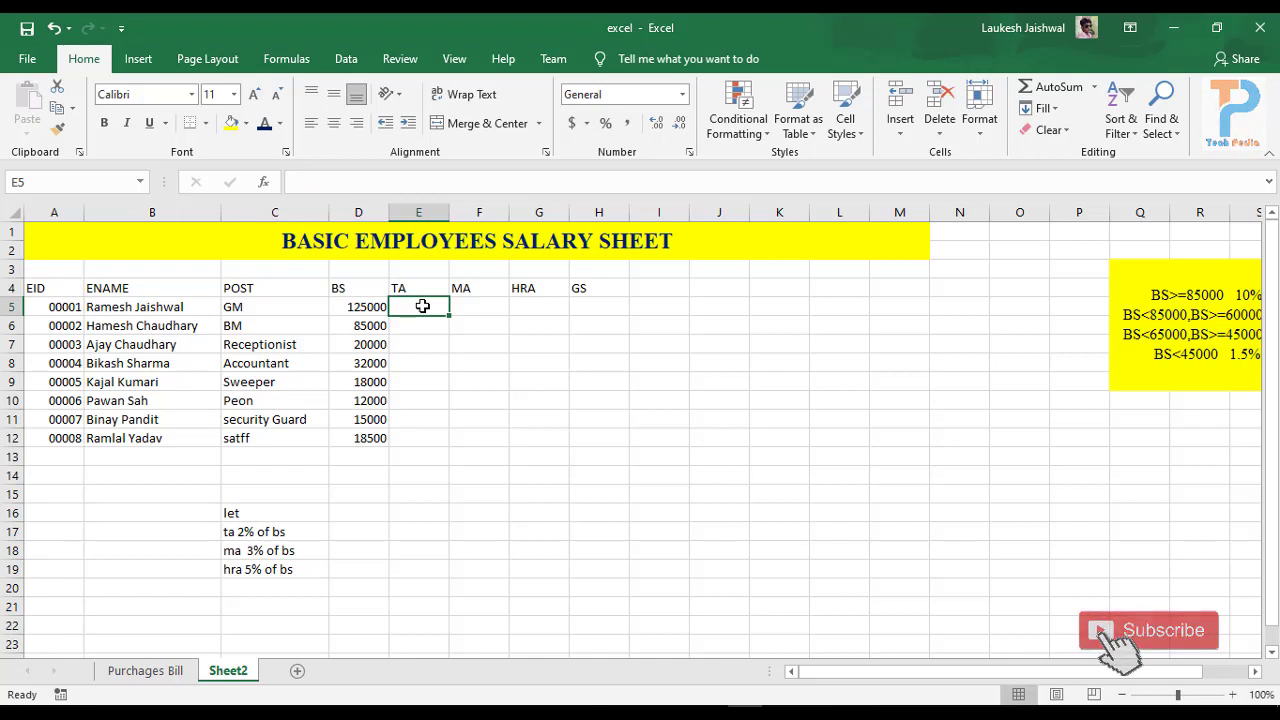
{"action": "type", "text": "="}
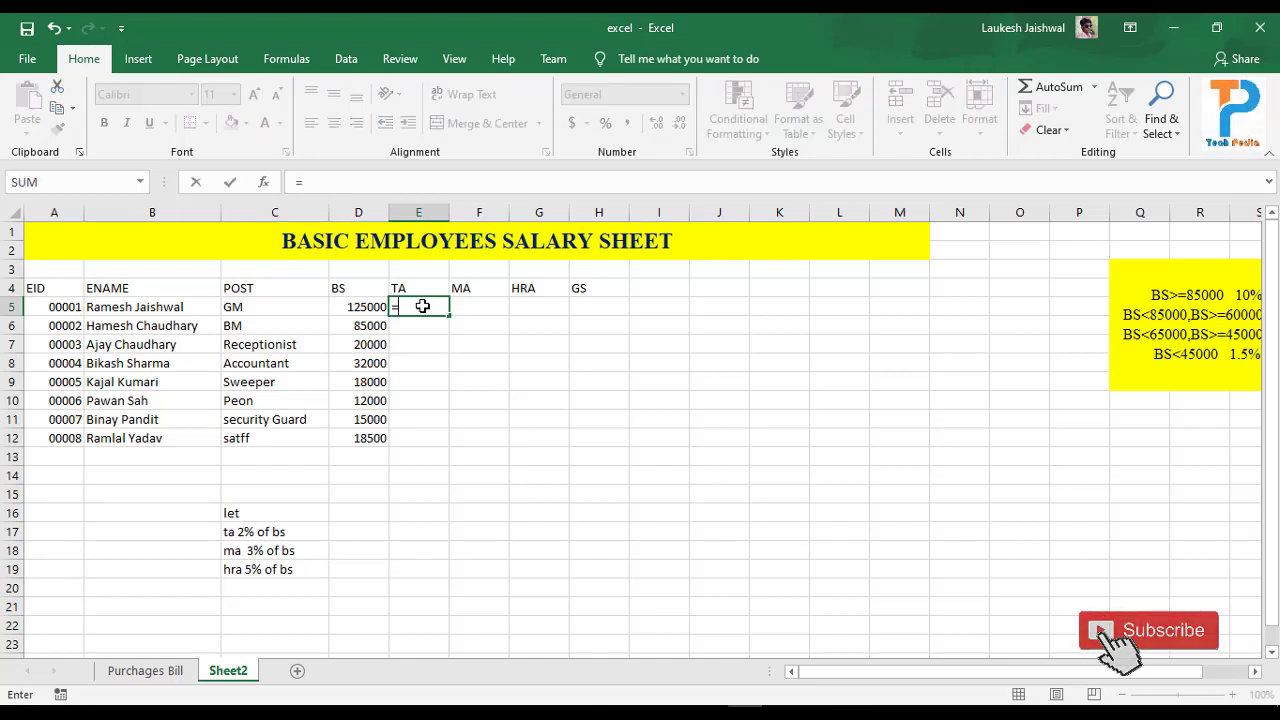
{"action": "left_click", "coordinate": [366, 308]}
{"action": "type", "text": "*"}
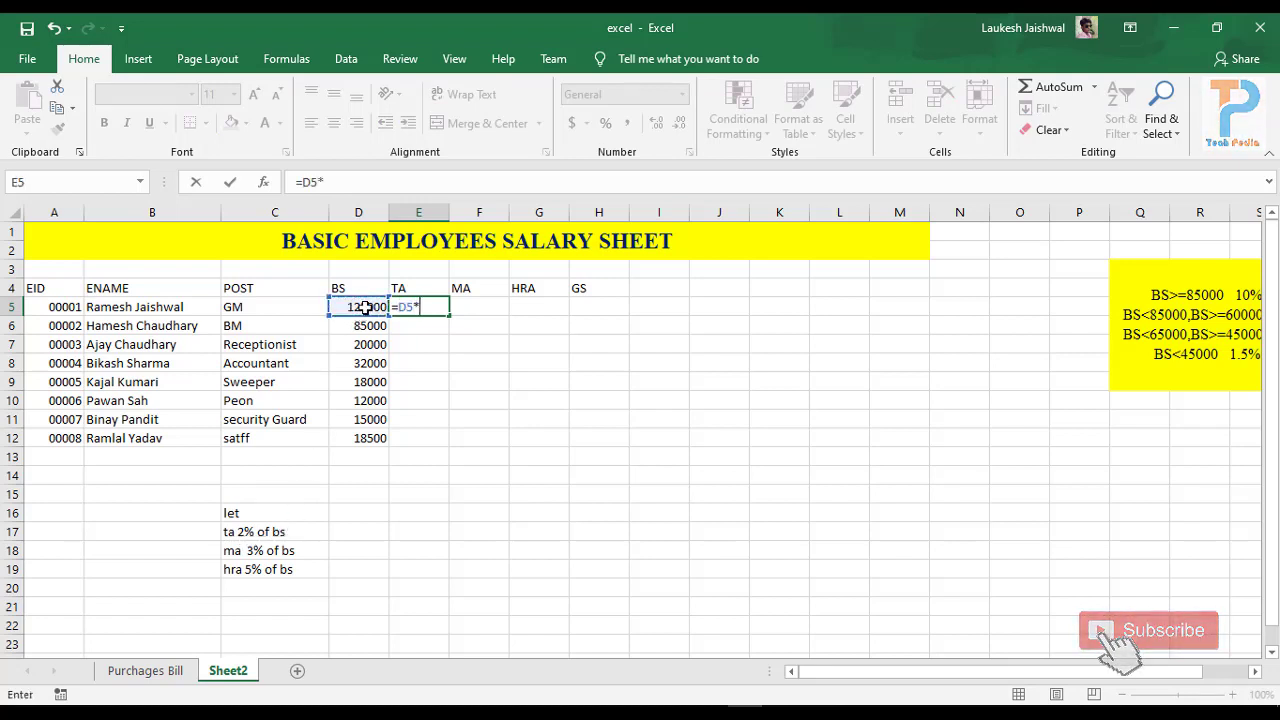
{"action": "type", "text": "2%"}
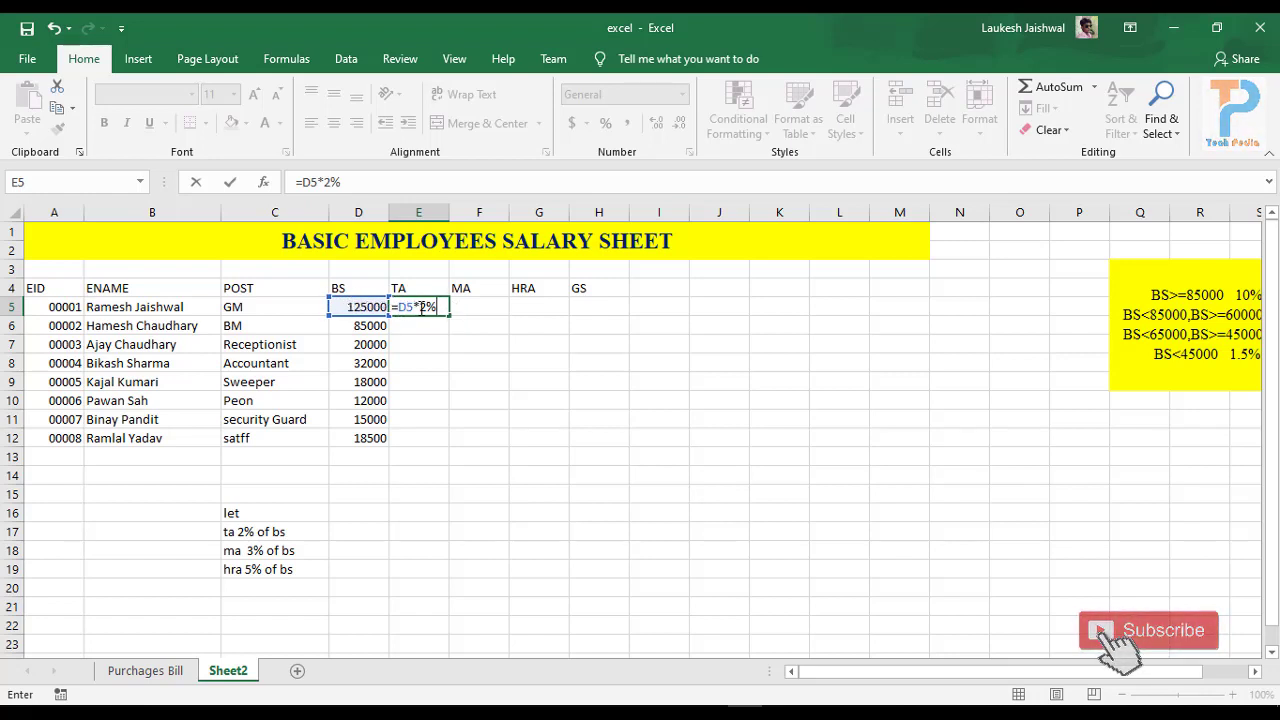
{"action": "key", "text": "Return"}
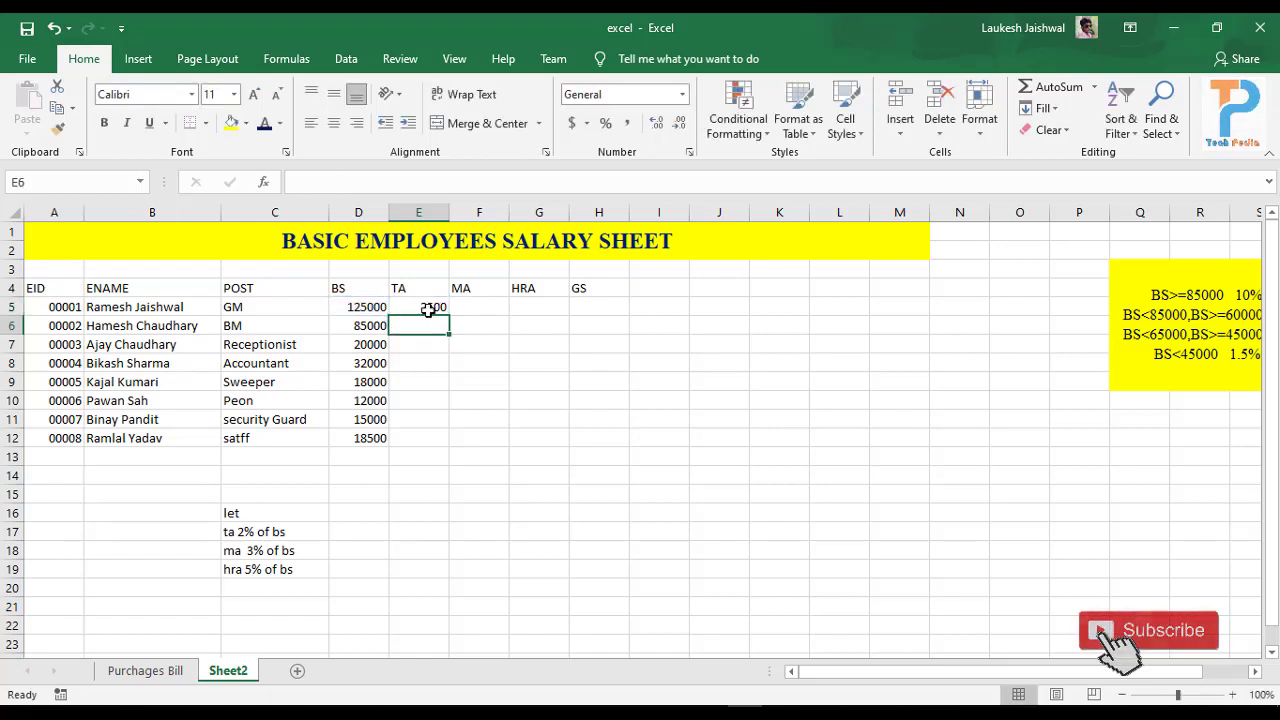
Step: Calculate the first employee's MA in F5 with the formula =D5*3%
{"action": "left_click", "coordinate": [470, 302]}
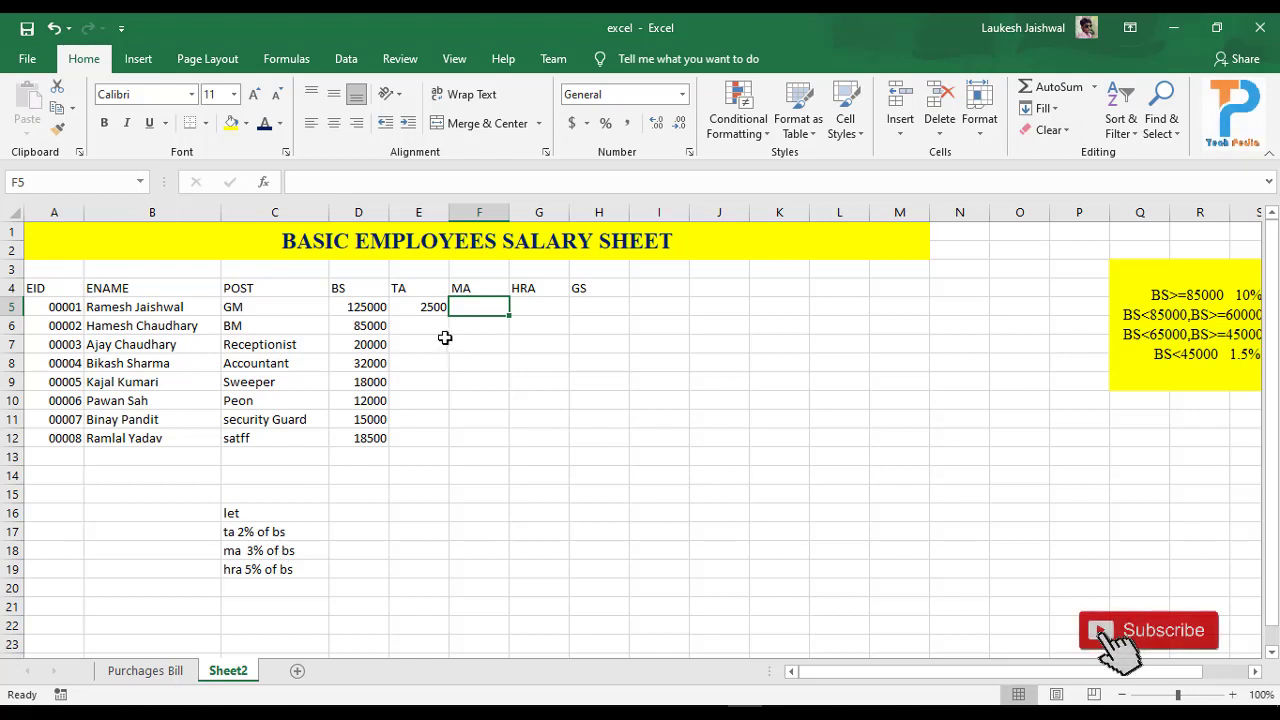
{"action": "type", "text": "="}
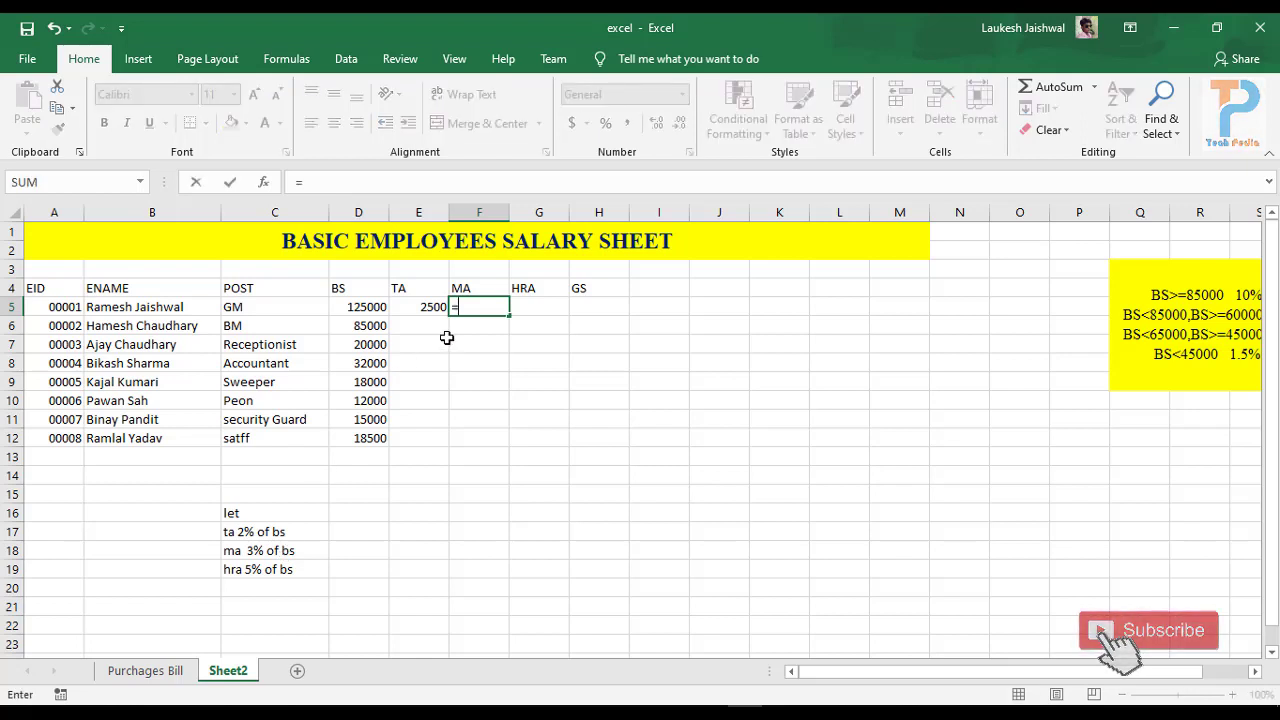
{"action": "type", "text": "3%"}
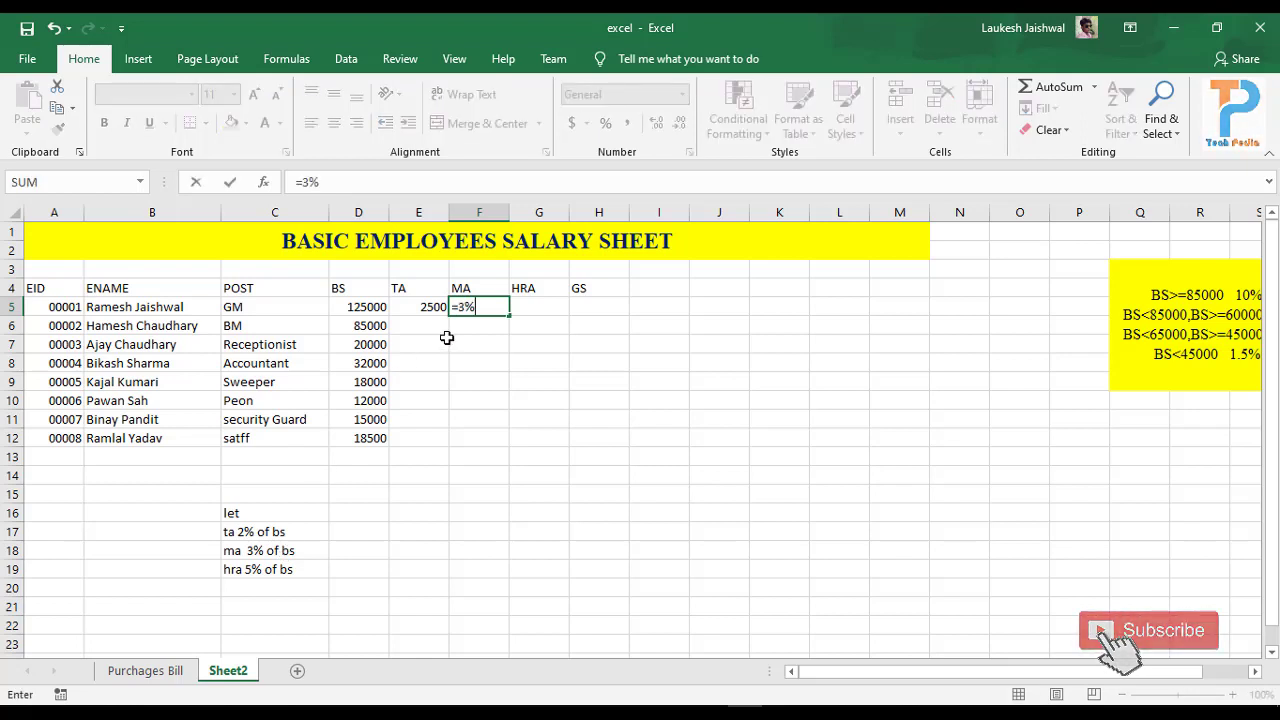
{"action": "key", "text": "BackSpace"}
{"action": "key", "text": "BackSpace"}
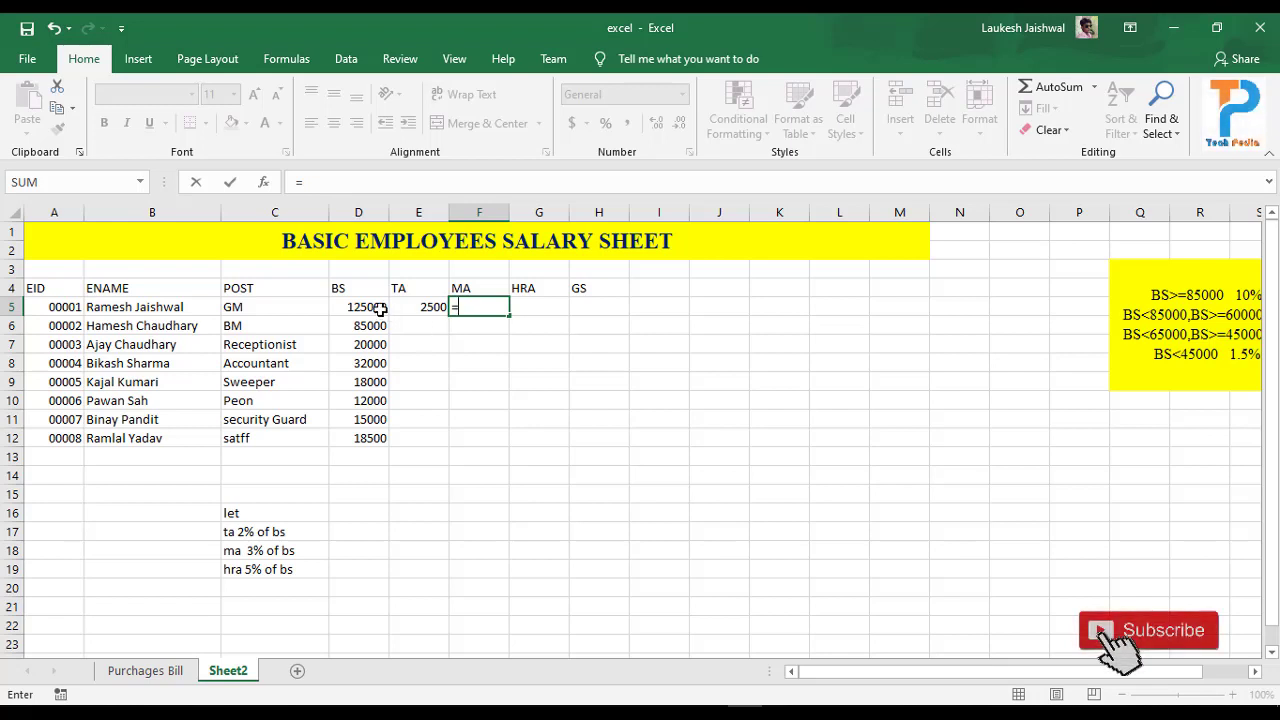
{"action": "left_click", "coordinate": [375, 307]}
{"action": "type", "text": "*"}
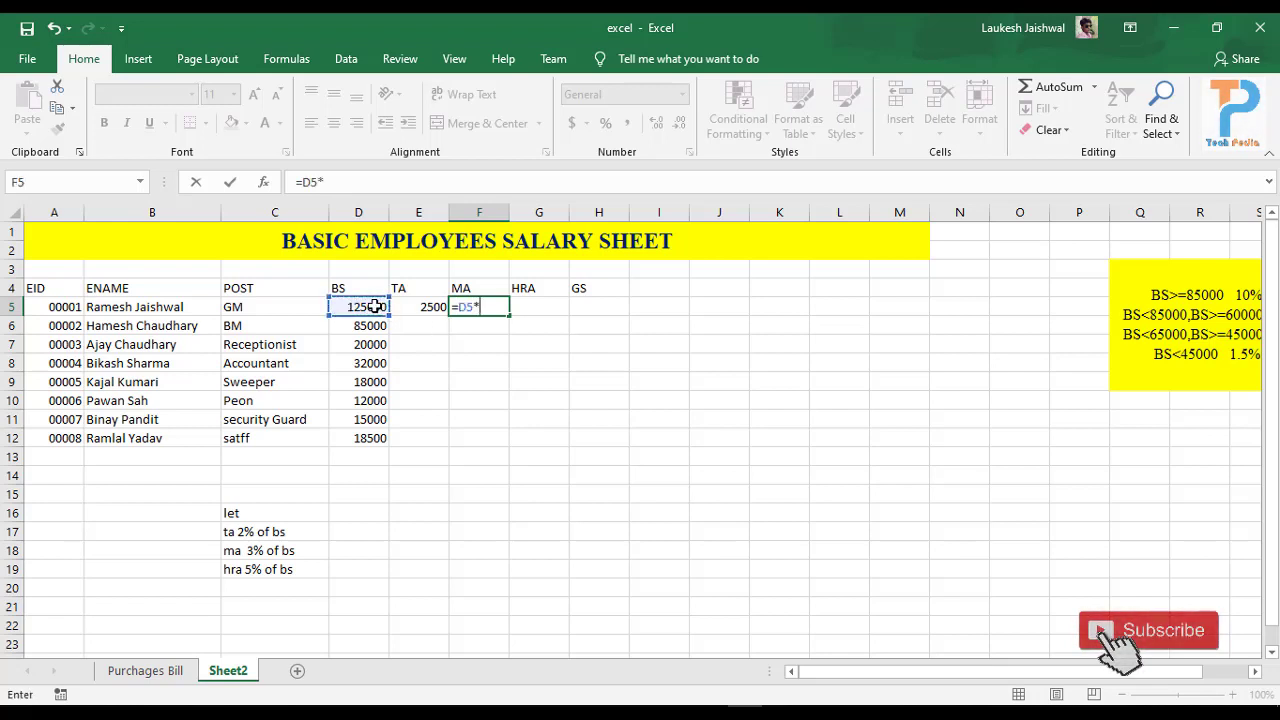
{"action": "type", "text": "3%"}
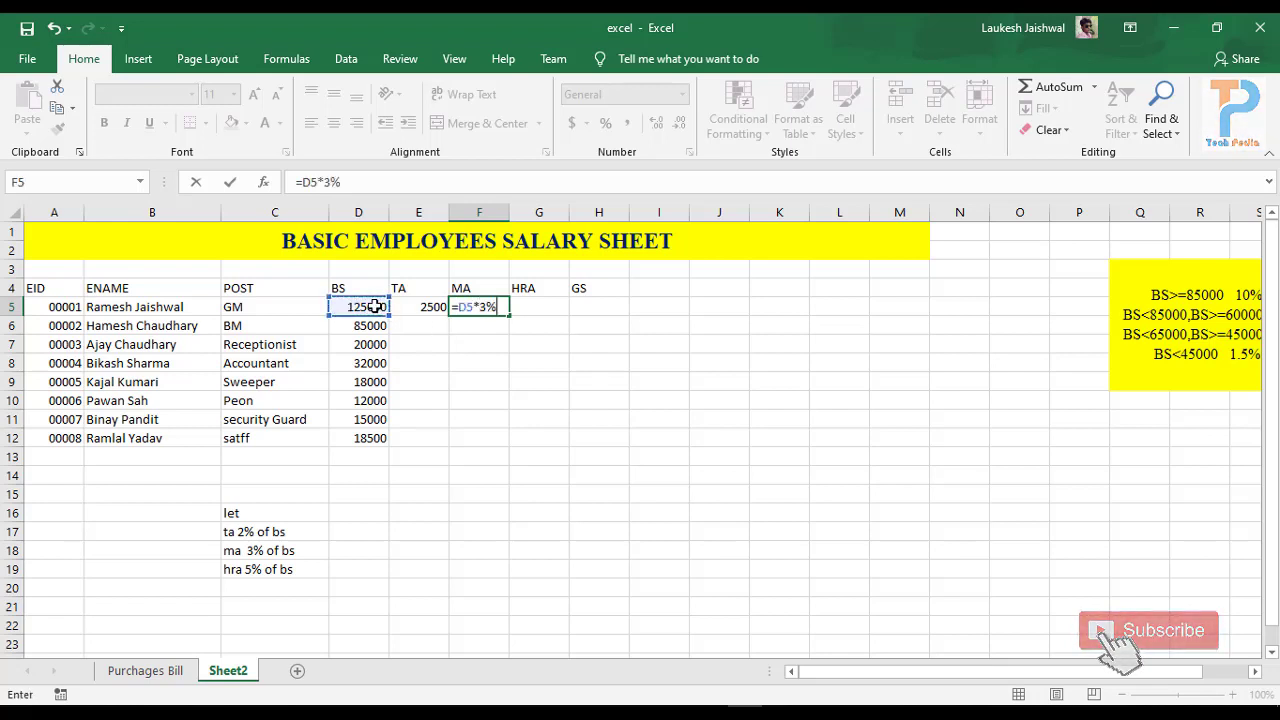
{"action": "key", "text": "Return"}
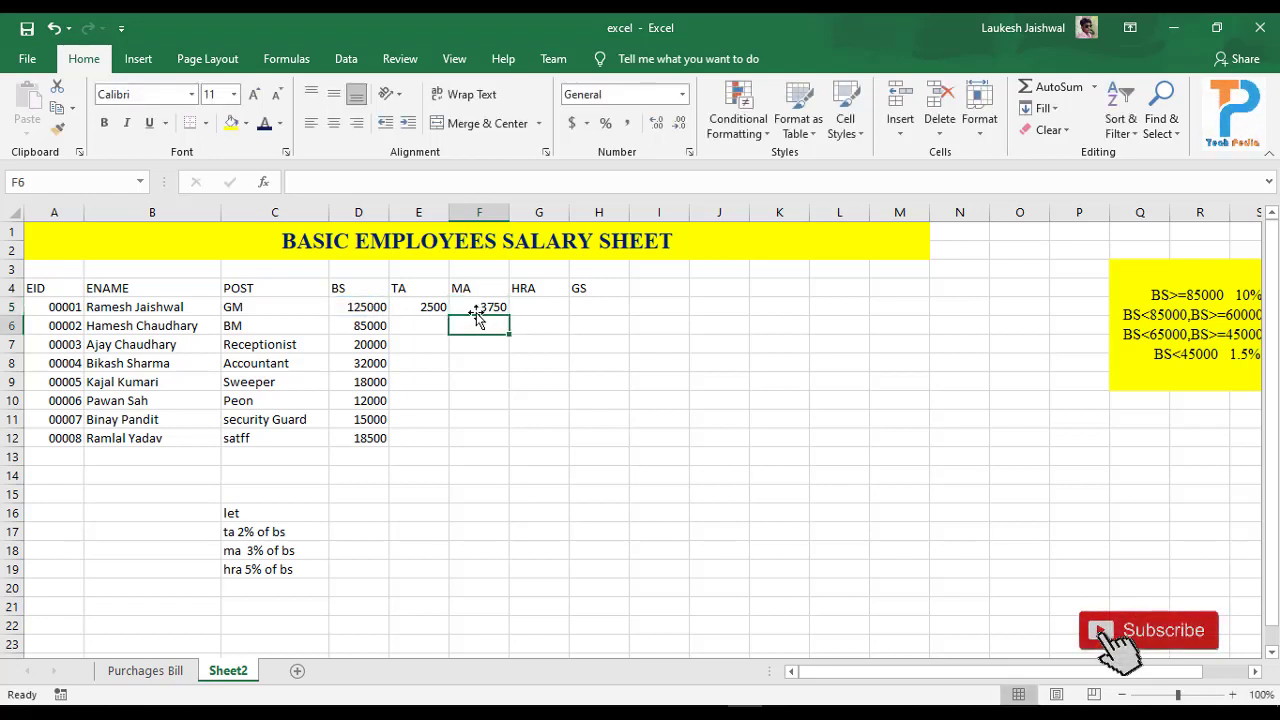
Step: Calculate the first employee's HRA in G5 with the formula =D5*5%
{"action": "left_click", "coordinate": [534, 305]}
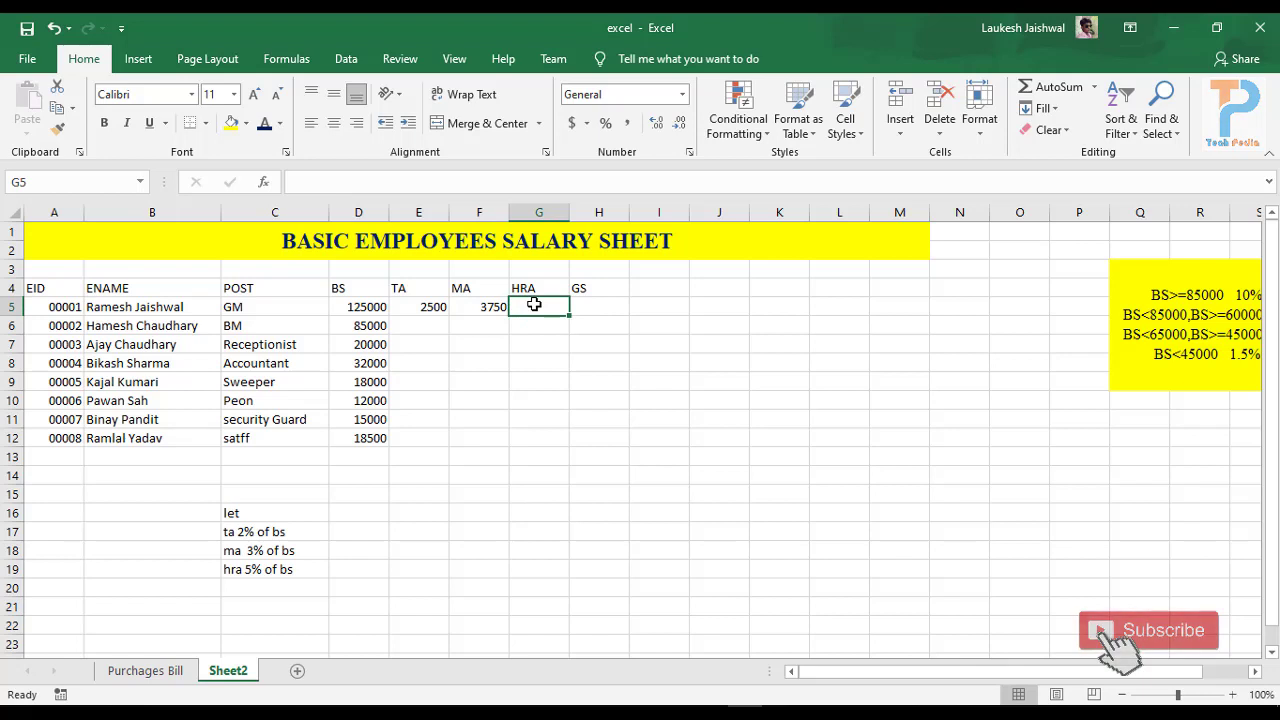
{"action": "type", "text": "="}
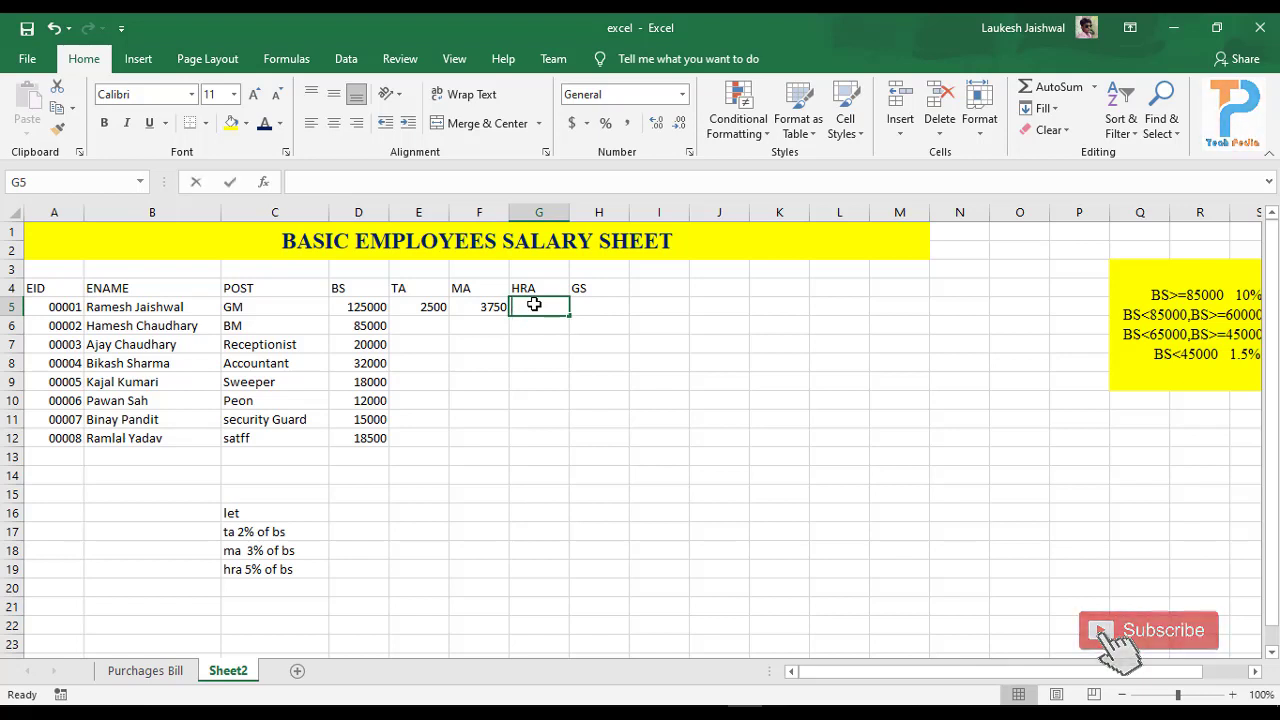
{"action": "left_click", "coordinate": [366, 310]}
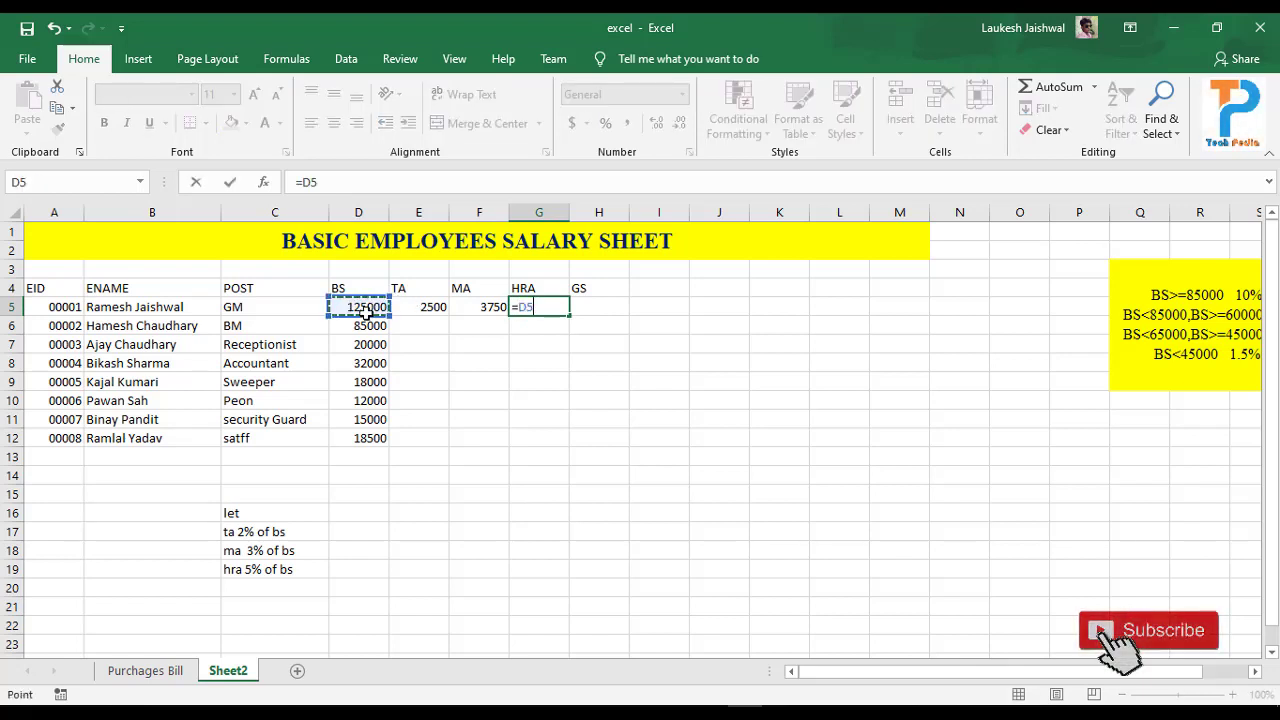
{"action": "type", "text": "*5%"}
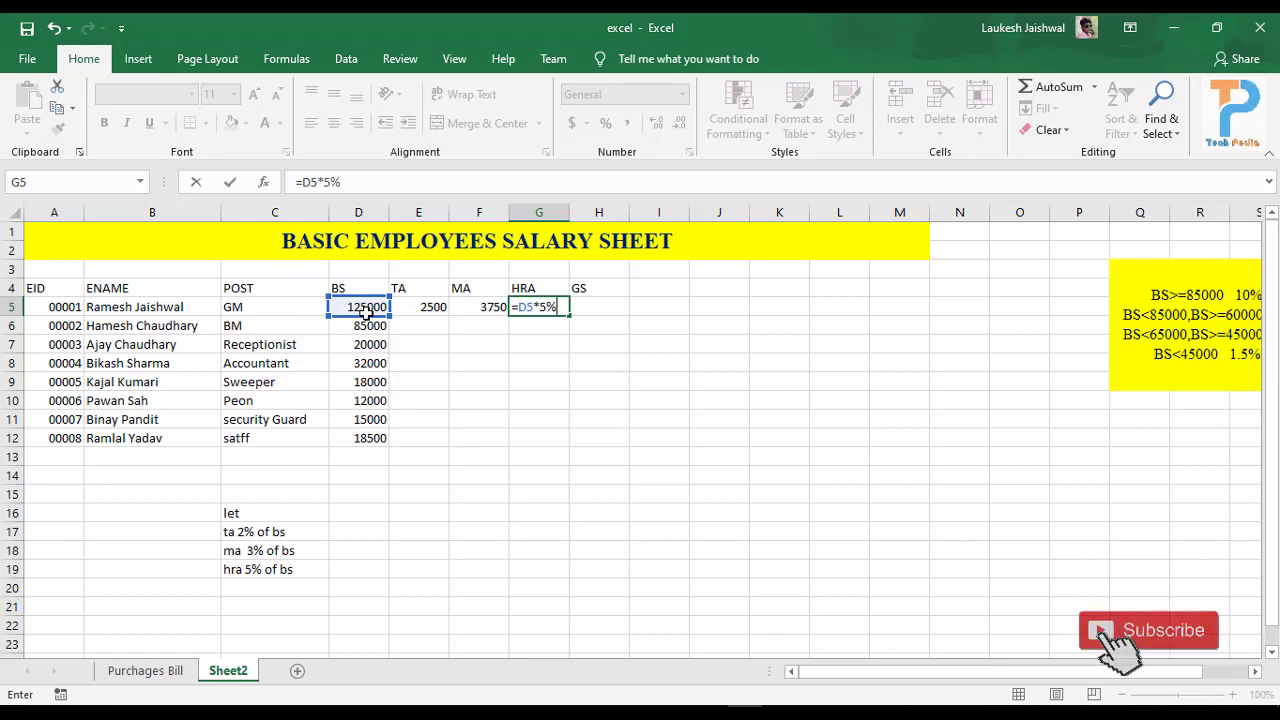
{"action": "key", "text": "Return"}
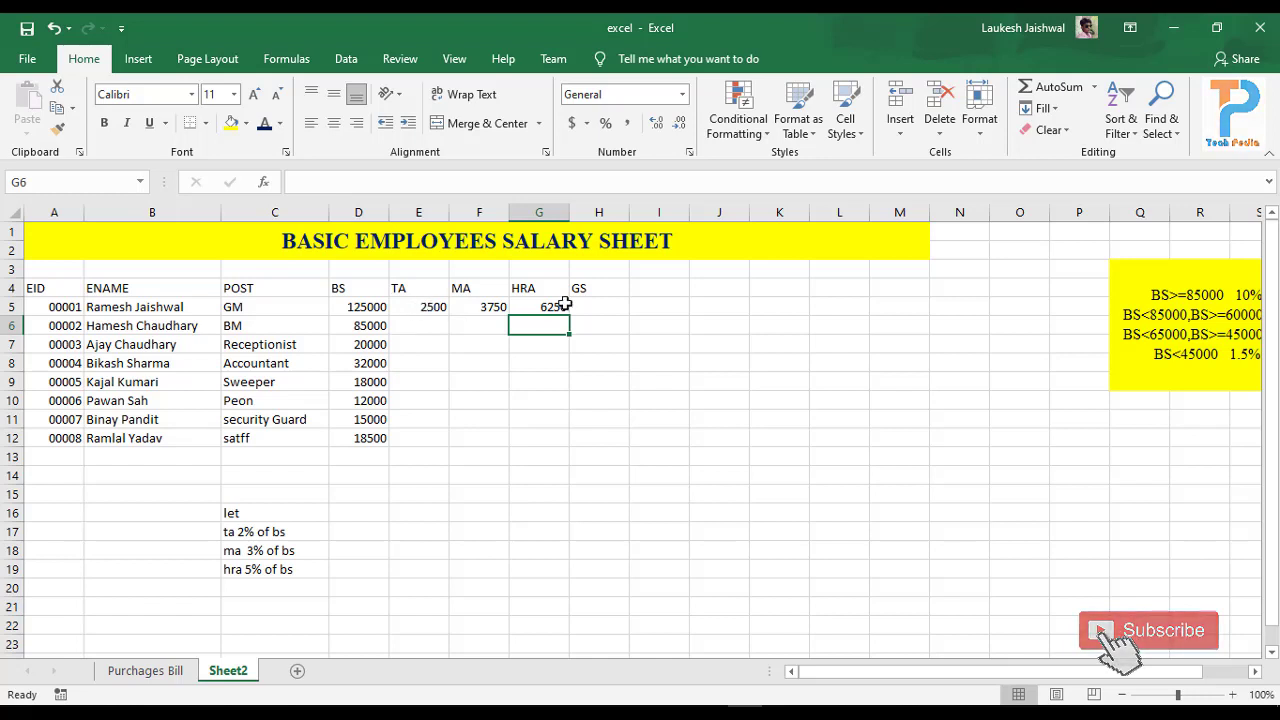
Step: Fill the TA, MA and HRA formulas from row 5 down to row 12 for all employees
{"action": "left_click", "coordinate": [412, 303]}
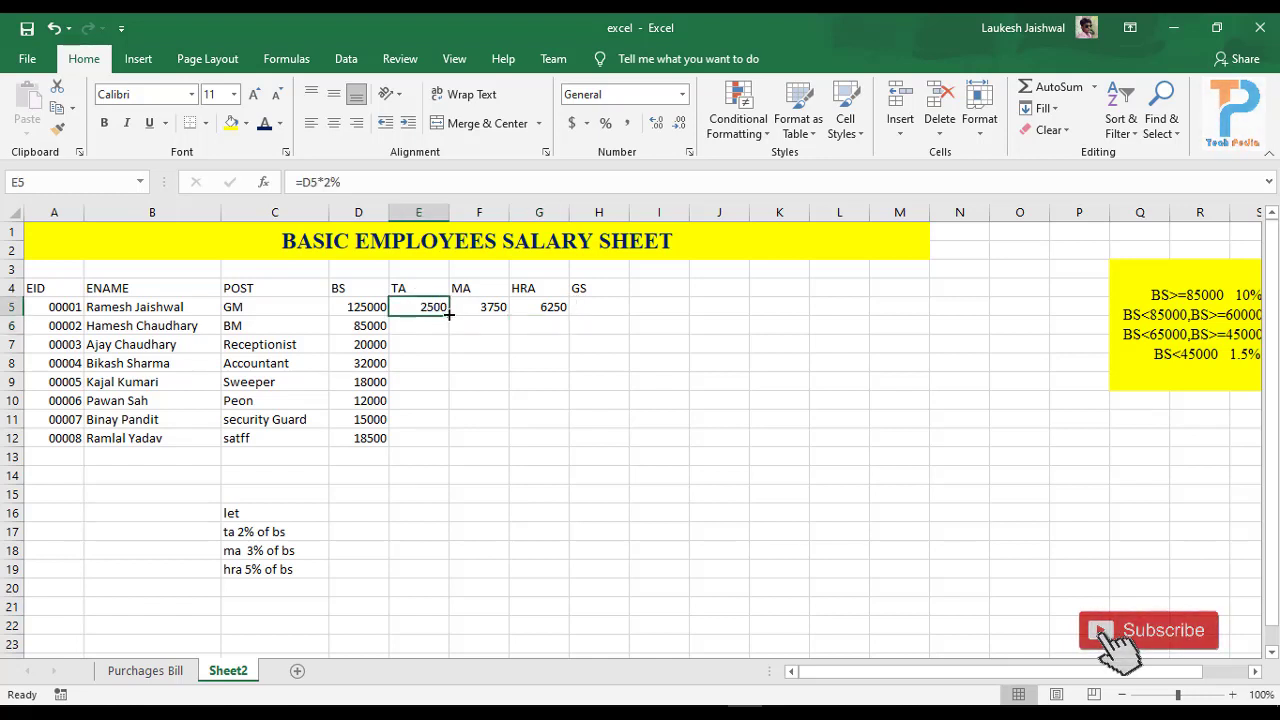
{"action": "left_click_drag", "start_coordinate": [449, 314], "coordinate": [435, 441]}
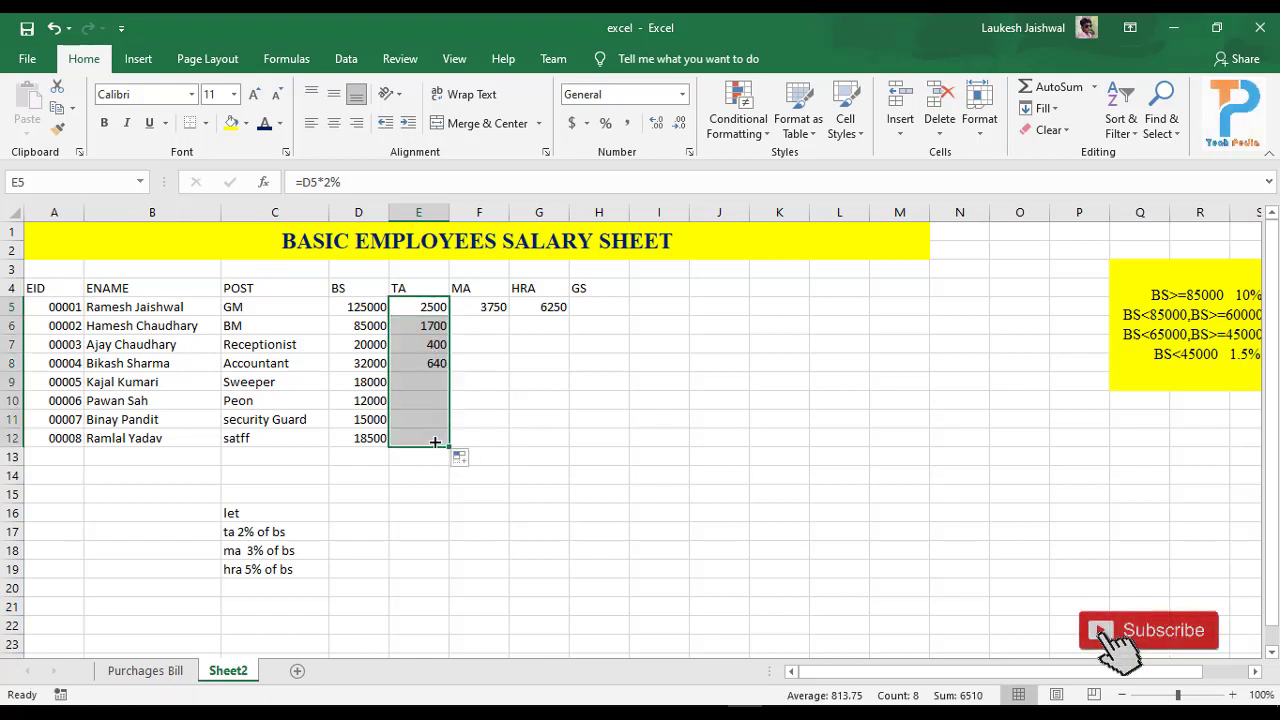
{"action": "left_click", "coordinate": [490, 307]}
{"action": "left_click_drag", "start_coordinate": [510, 313], "coordinate": [500, 441]}
{"action": "left_click", "coordinate": [543, 310]}
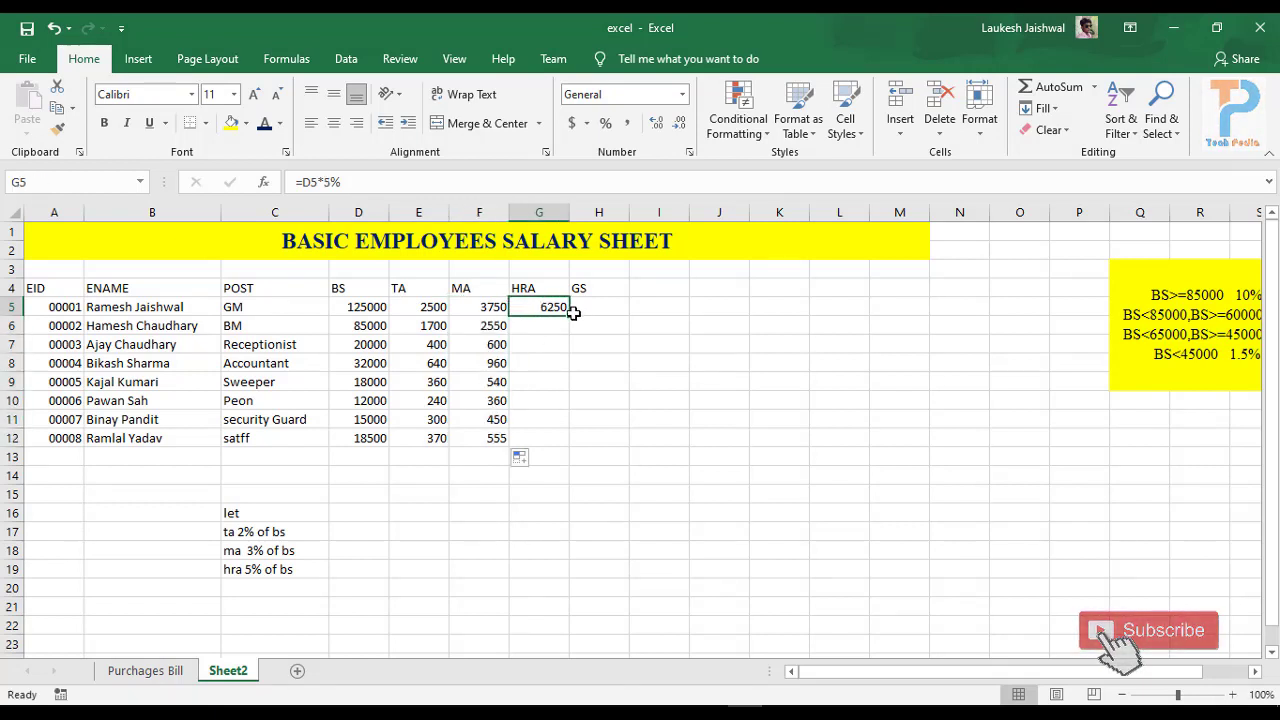
{"action": "left_click_drag", "start_coordinate": [569, 315], "coordinate": [551, 442]}
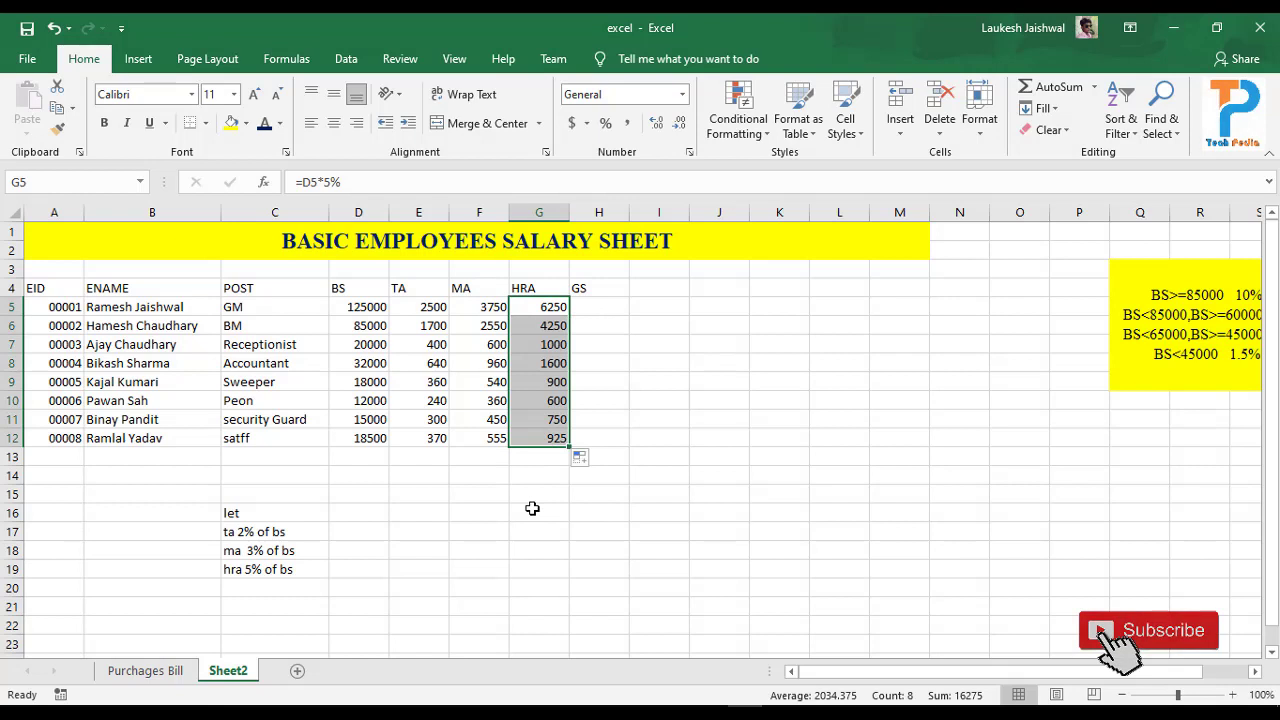
{"action": "left_click", "coordinate": [593, 310]}
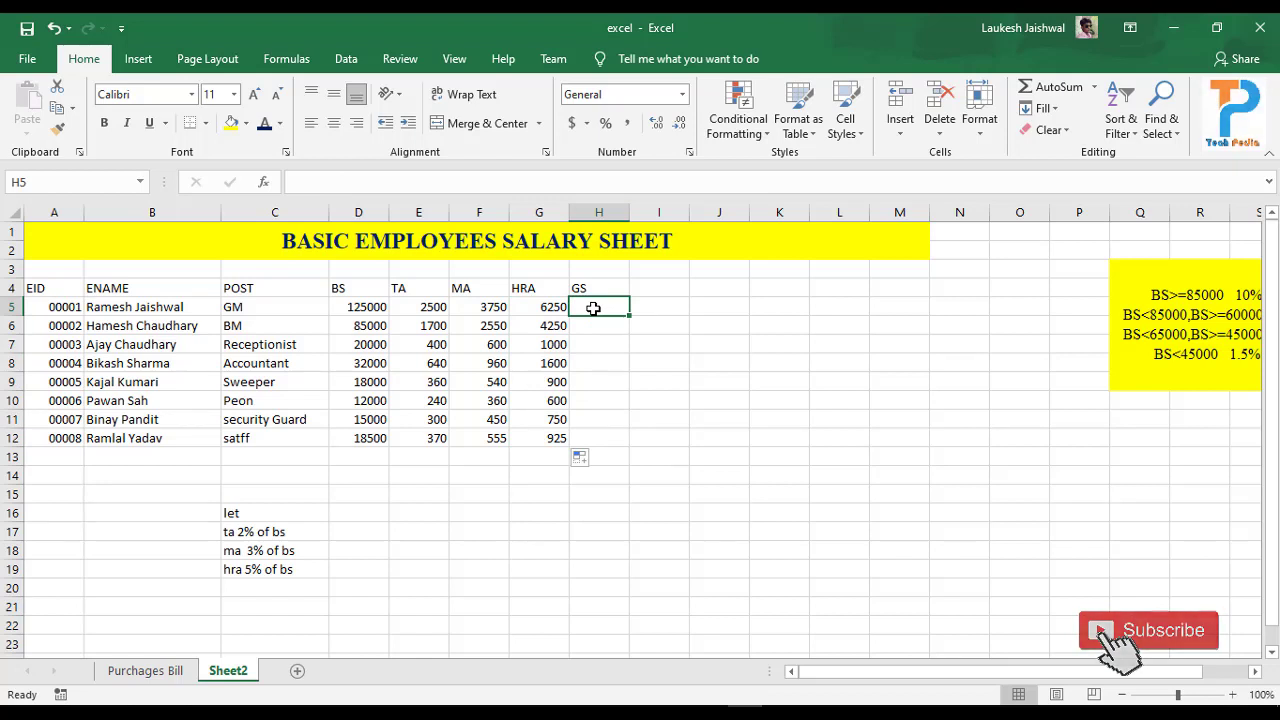
{"action": "left_click", "coordinate": [362, 310]}
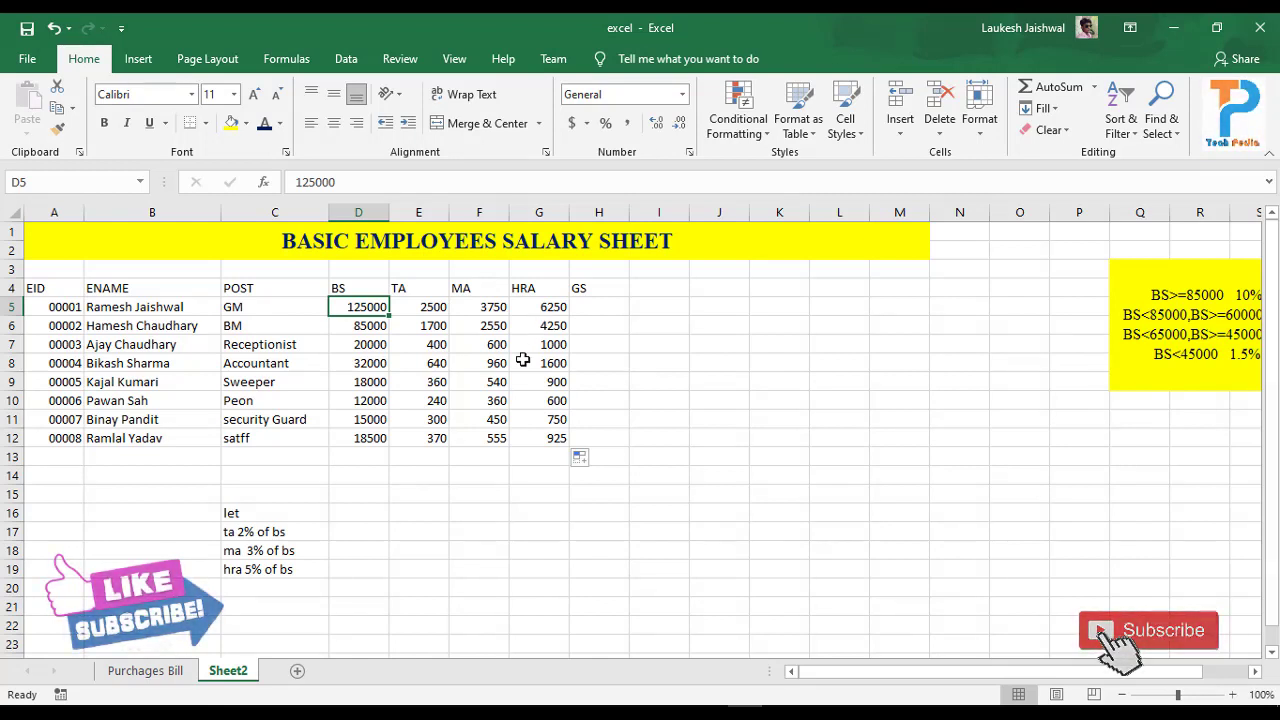
{"action": "left_click", "coordinate": [438, 310]}
{"action": "left_click", "coordinate": [479, 310]}
{"action": "left_click", "coordinate": [525, 308]}
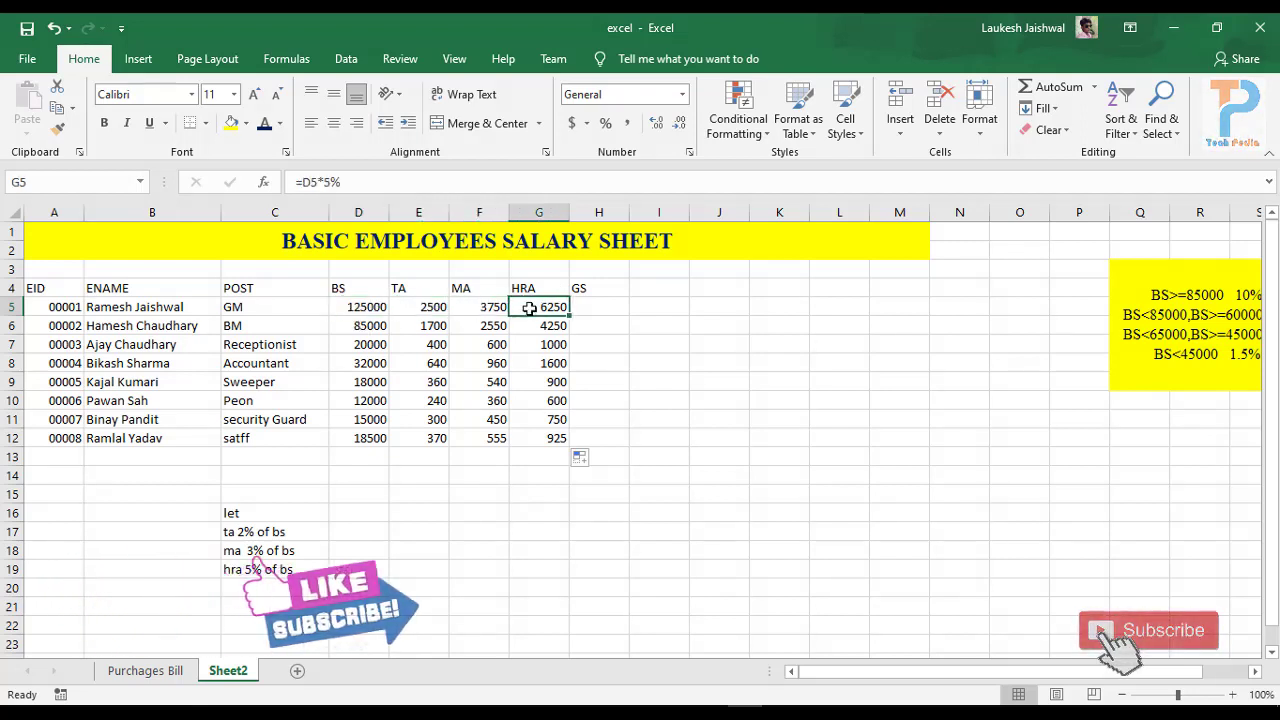
{"action": "left_click", "coordinate": [584, 307]}
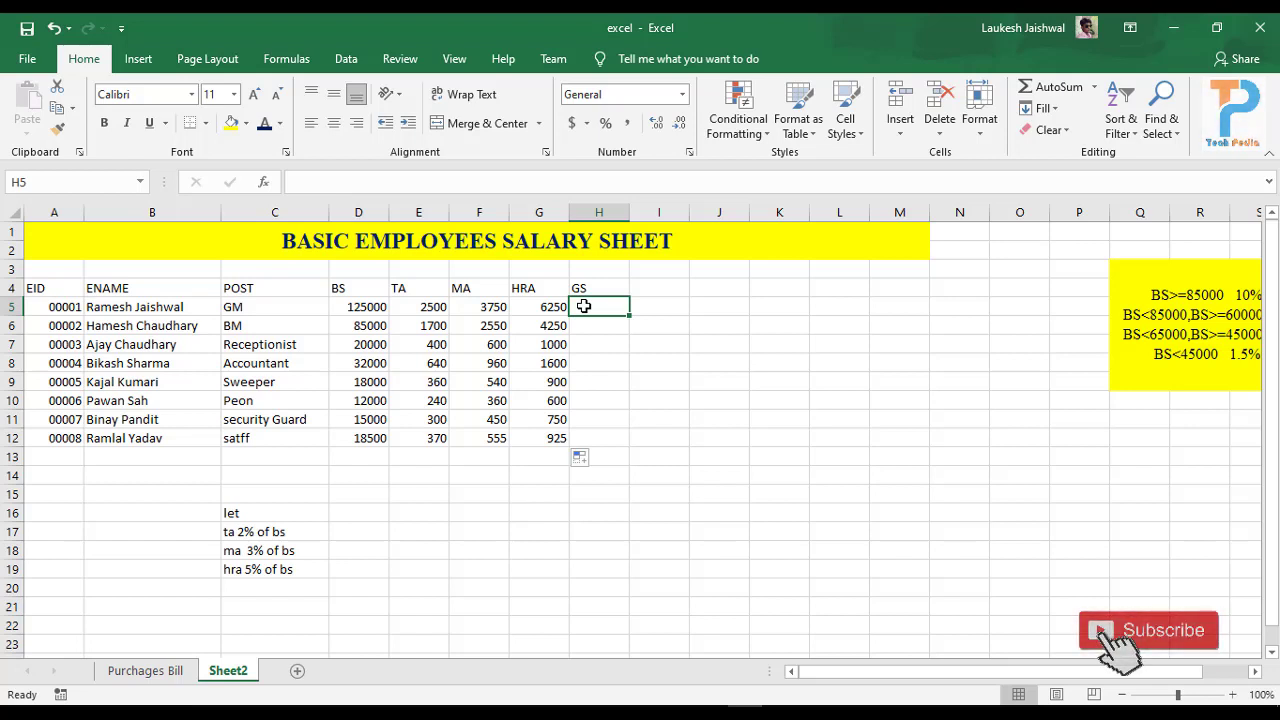
{"action": "type", "text": "="}
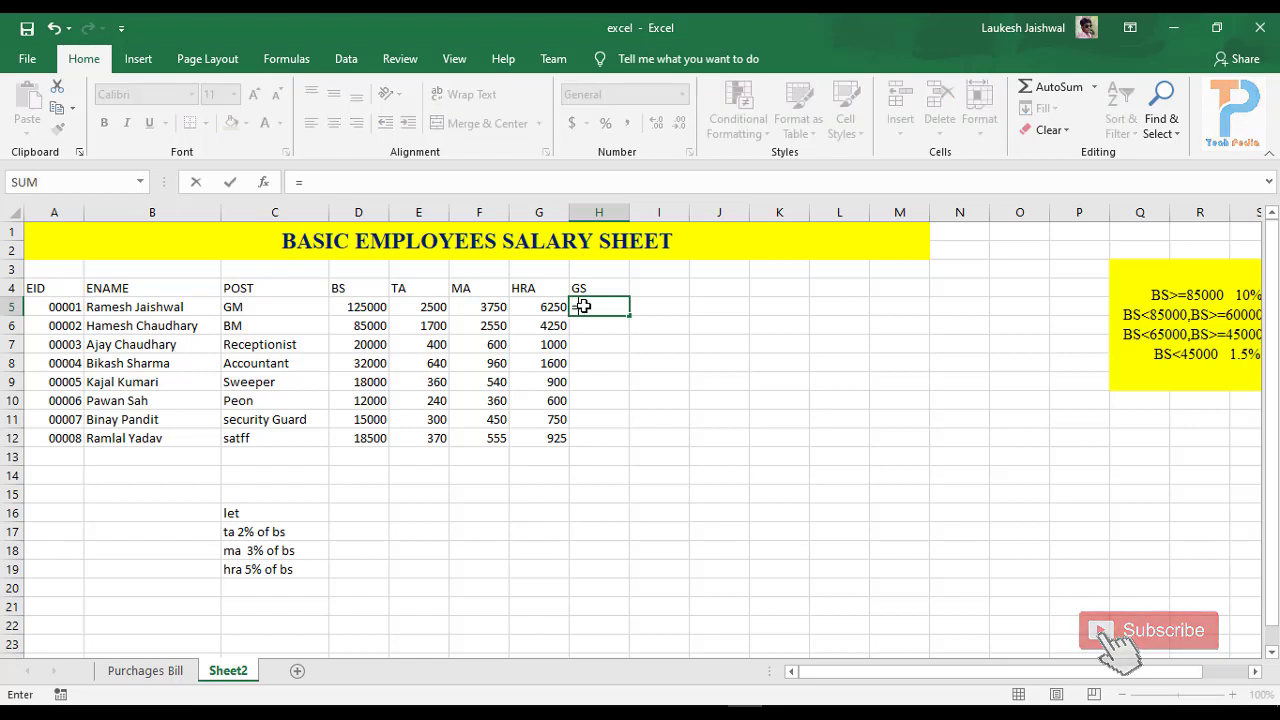
{"action": "type", "text": "sum"}
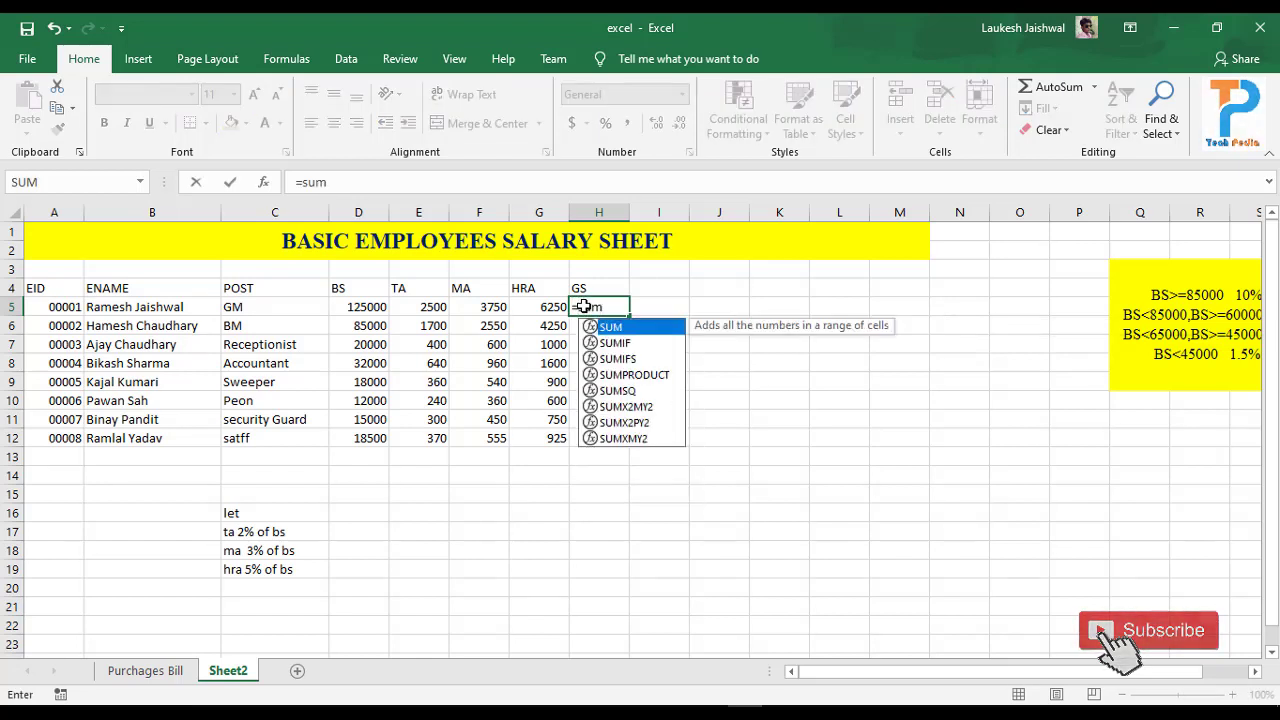
{"action": "type", "text": "("}
{"action": "left_click", "coordinate": [368, 309]}
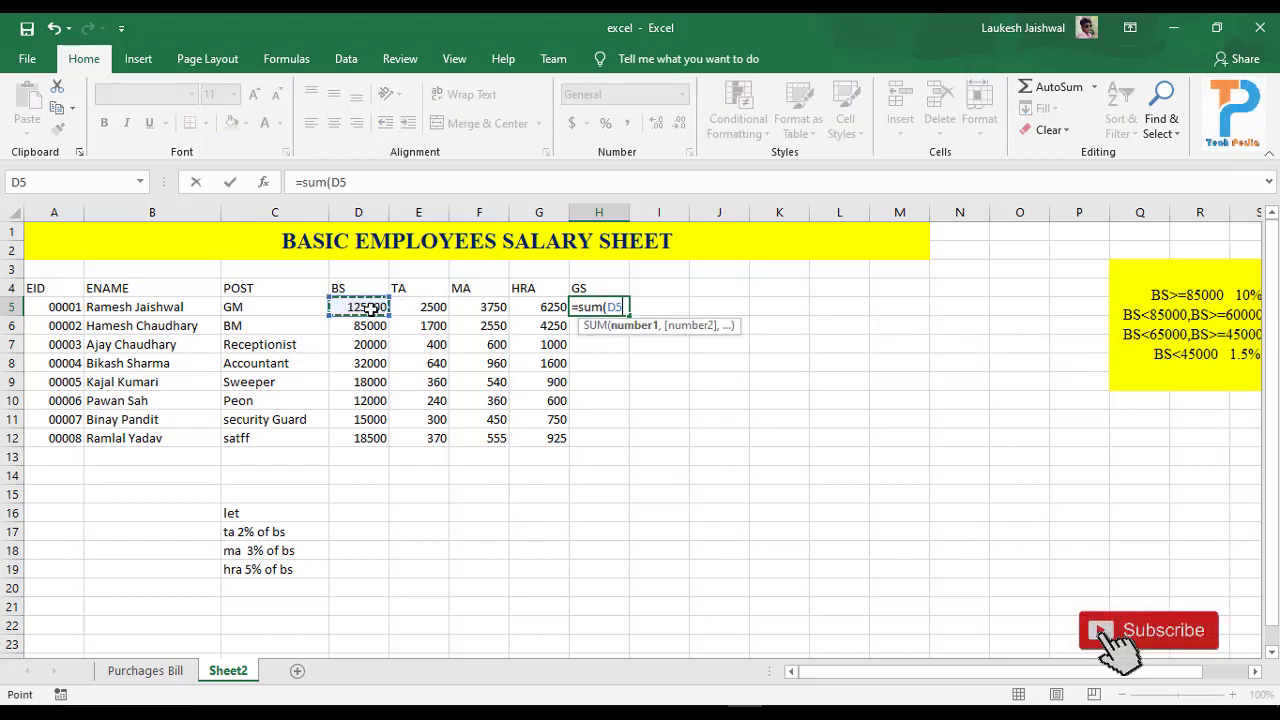
{"action": "left_click_drag", "start_coordinate": [368, 309], "coordinate": [540, 313]}
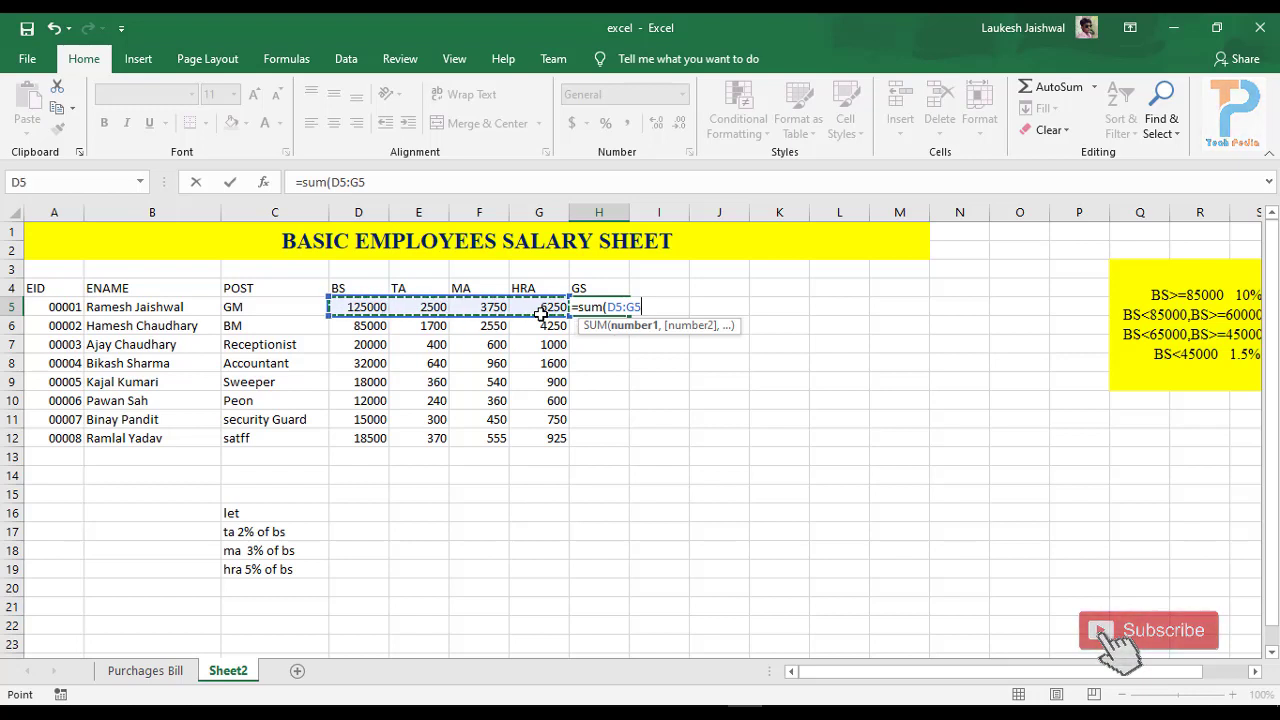
{"action": "key", "text": "BackSpace"}
{"action": "key", "text": "BackSpace"}
{"action": "key", "text": "BackSpace"}
{"action": "key", "text": "BackSpace"}
{"action": "key", "text": "BackSpace"}
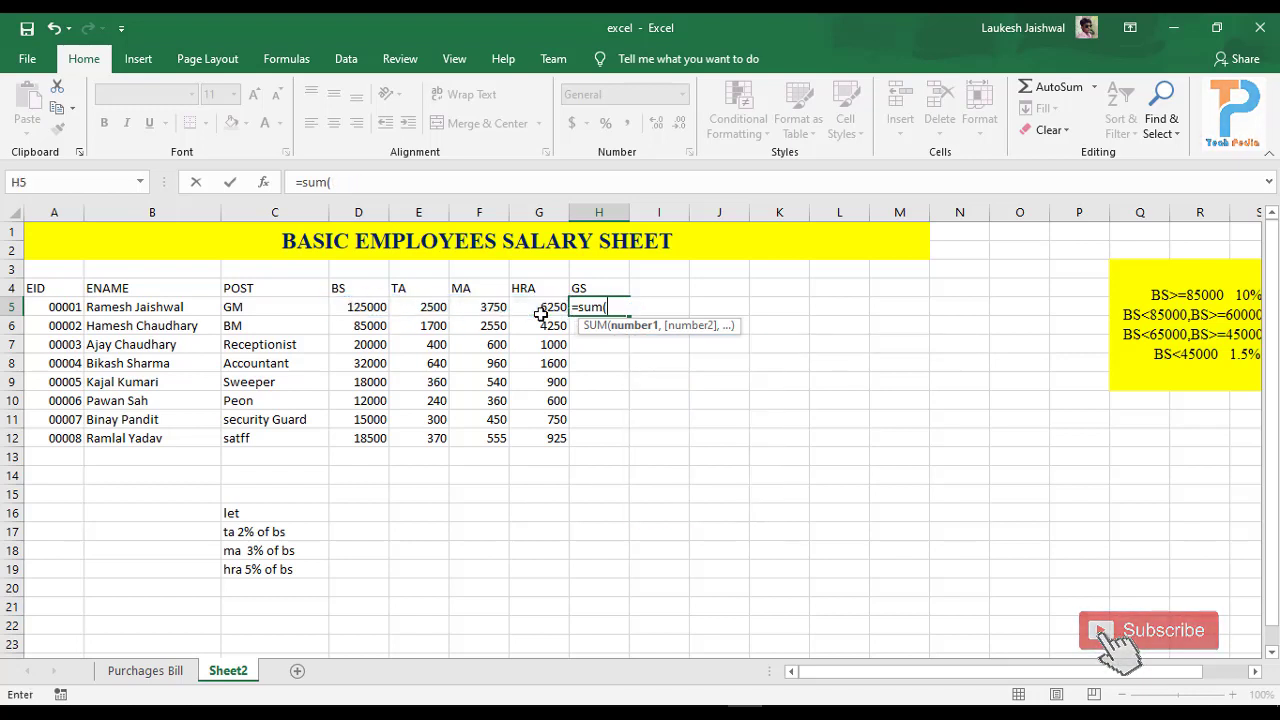
{"action": "key", "text": "BackSpace"}
{"action": "key", "text": "BackSpace"}
{"action": "key", "text": "BackSpace"}
{"action": "key", "text": "BackSpace"}
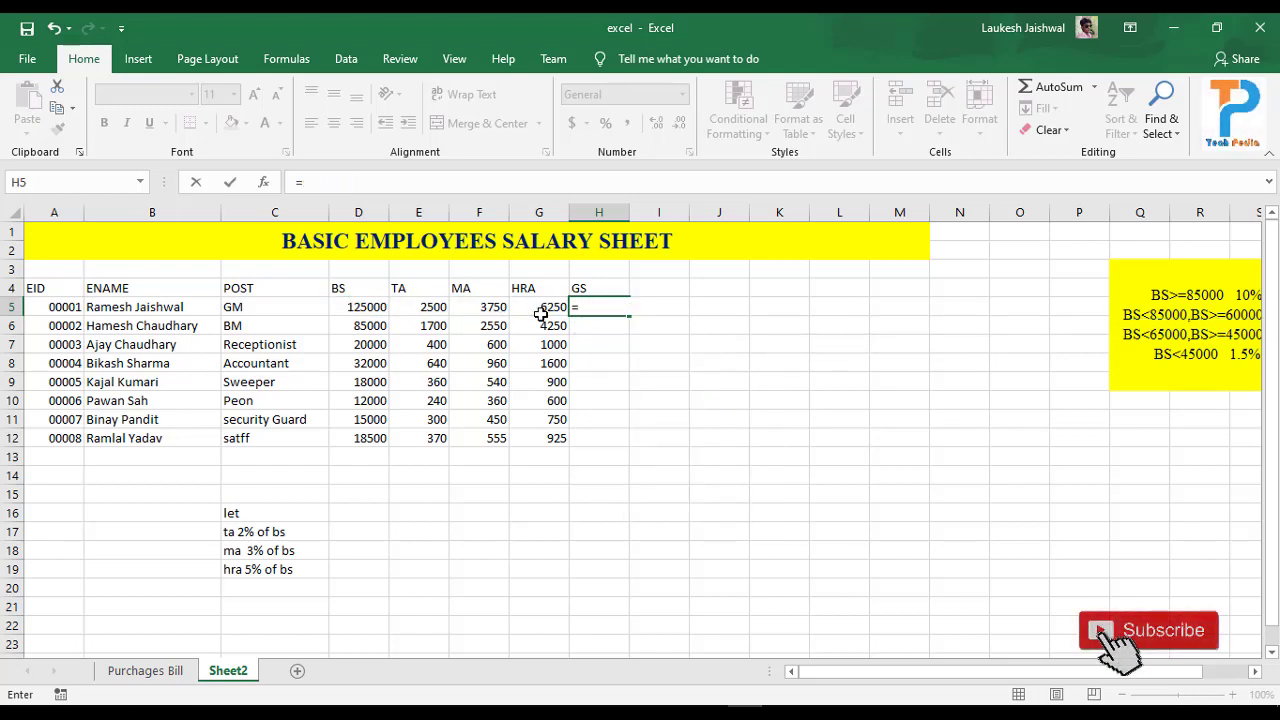
Step: Calculate the first employee's GS in H5 with the formula =(D5+E5+F5+G5) and fill it down to H12
{"action": "type", "text": "("}
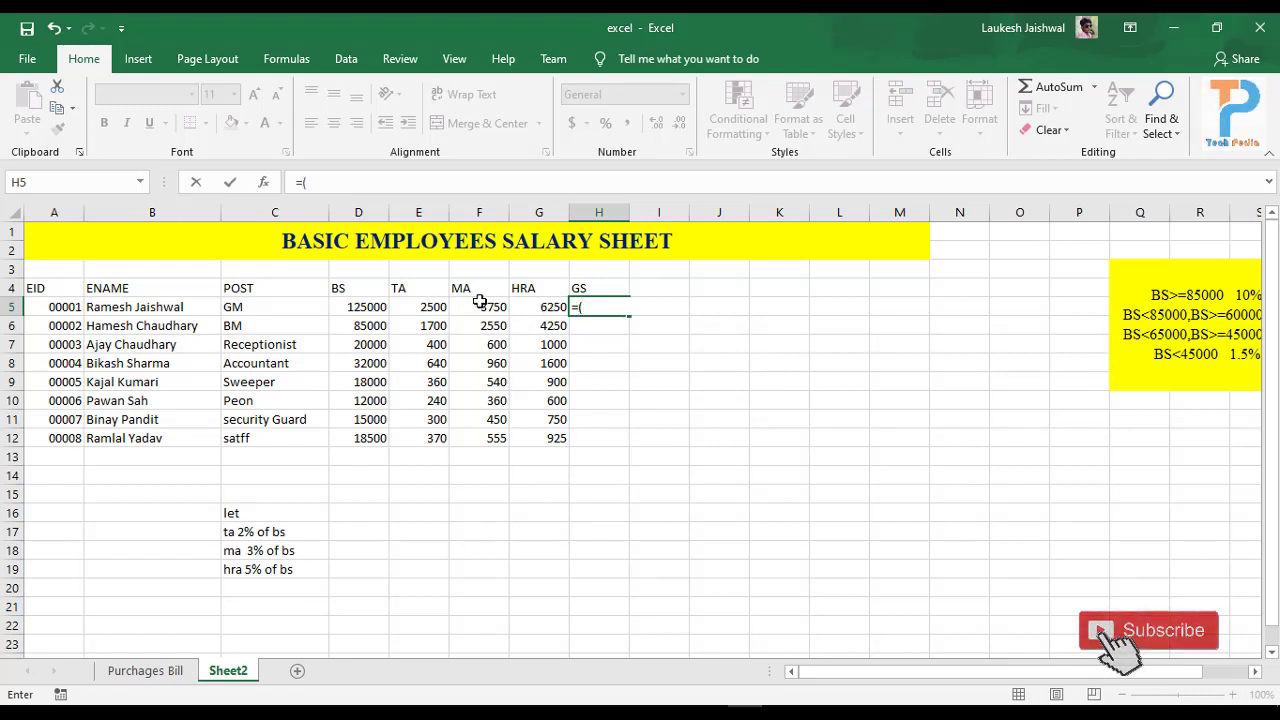
{"action": "left_click", "coordinate": [367, 307]}
{"action": "type", "text": "+"}
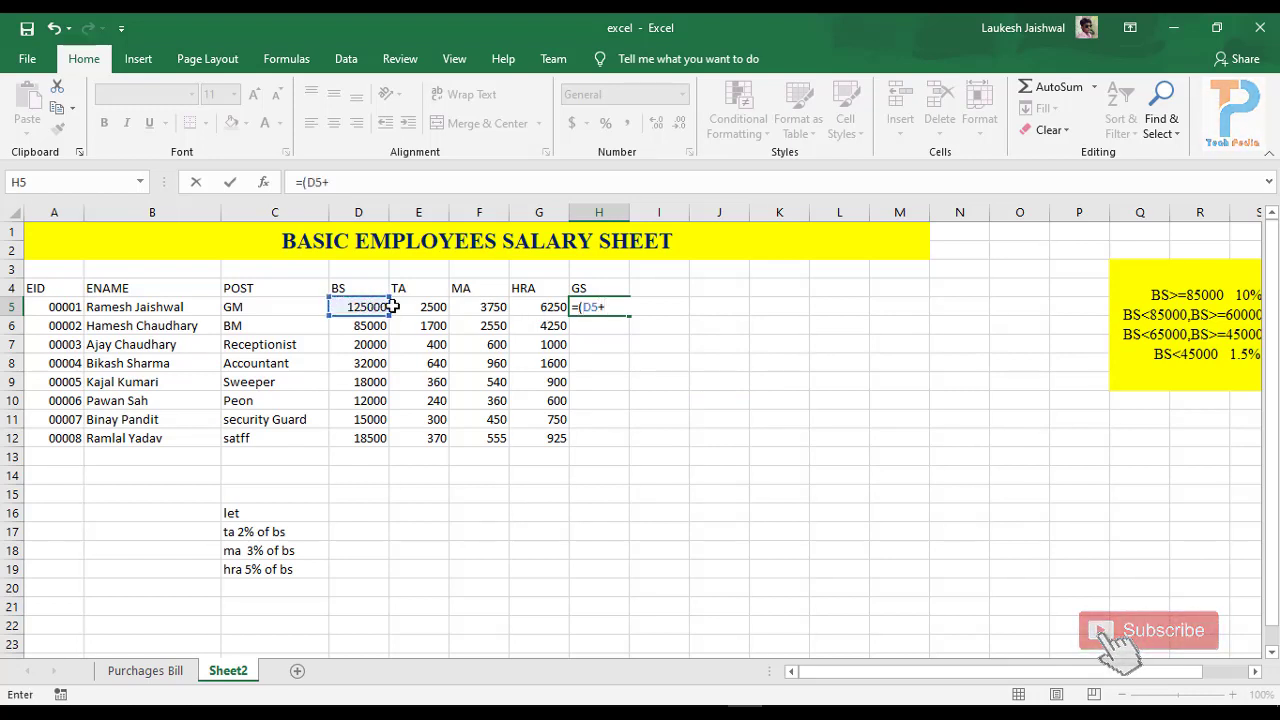
{"action": "left_click", "coordinate": [414, 306]}
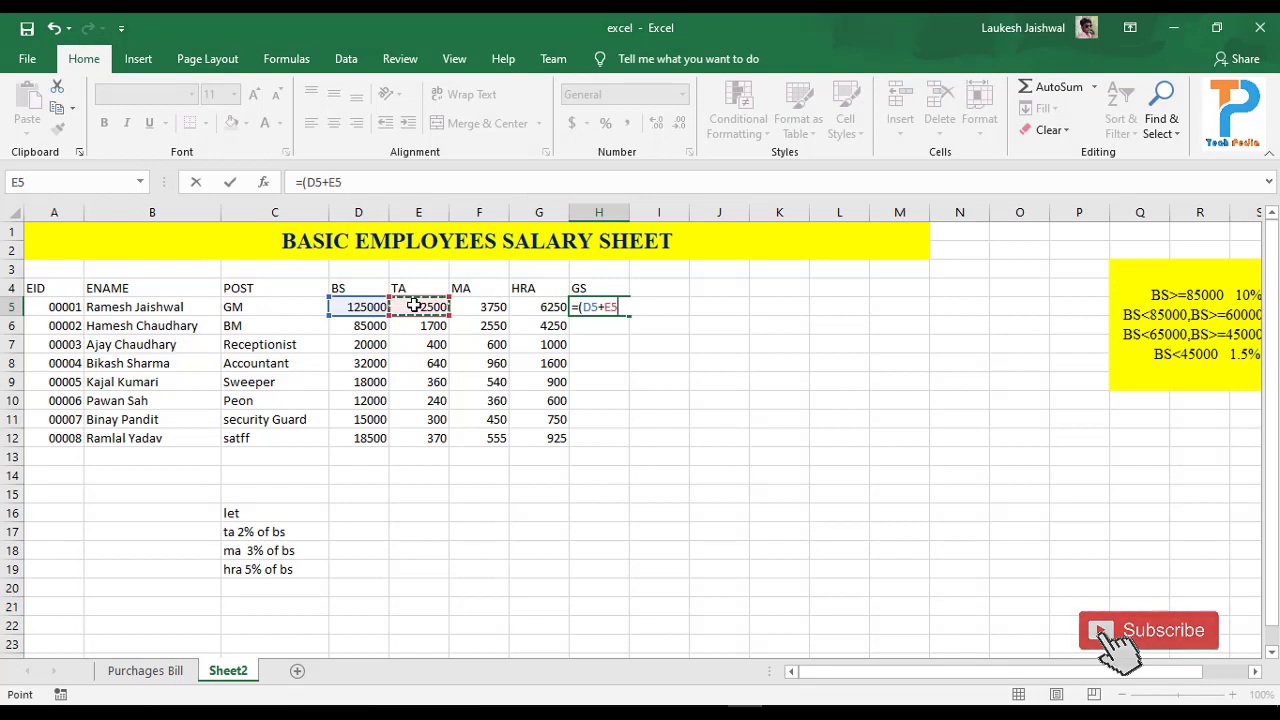
{"action": "type", "text": "+"}
{"action": "left_click", "coordinate": [477, 307]}
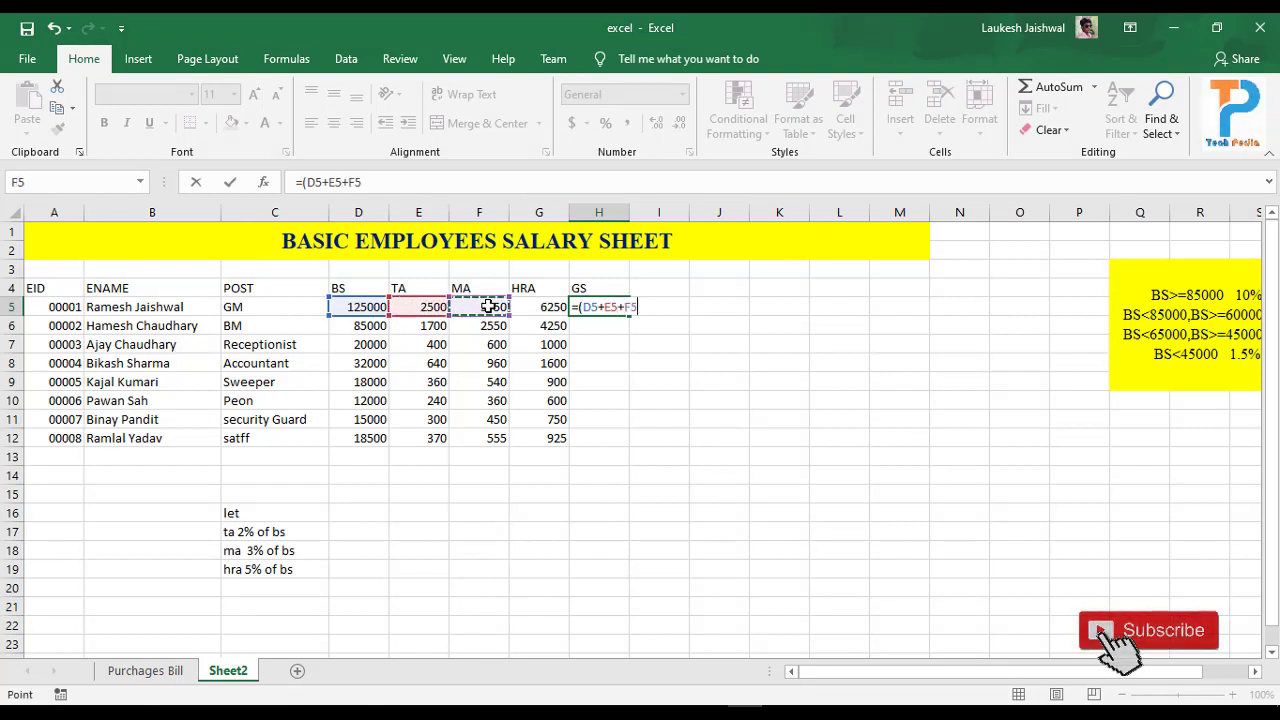
{"action": "type", "text": "+"}
{"action": "left_click", "coordinate": [548, 307]}
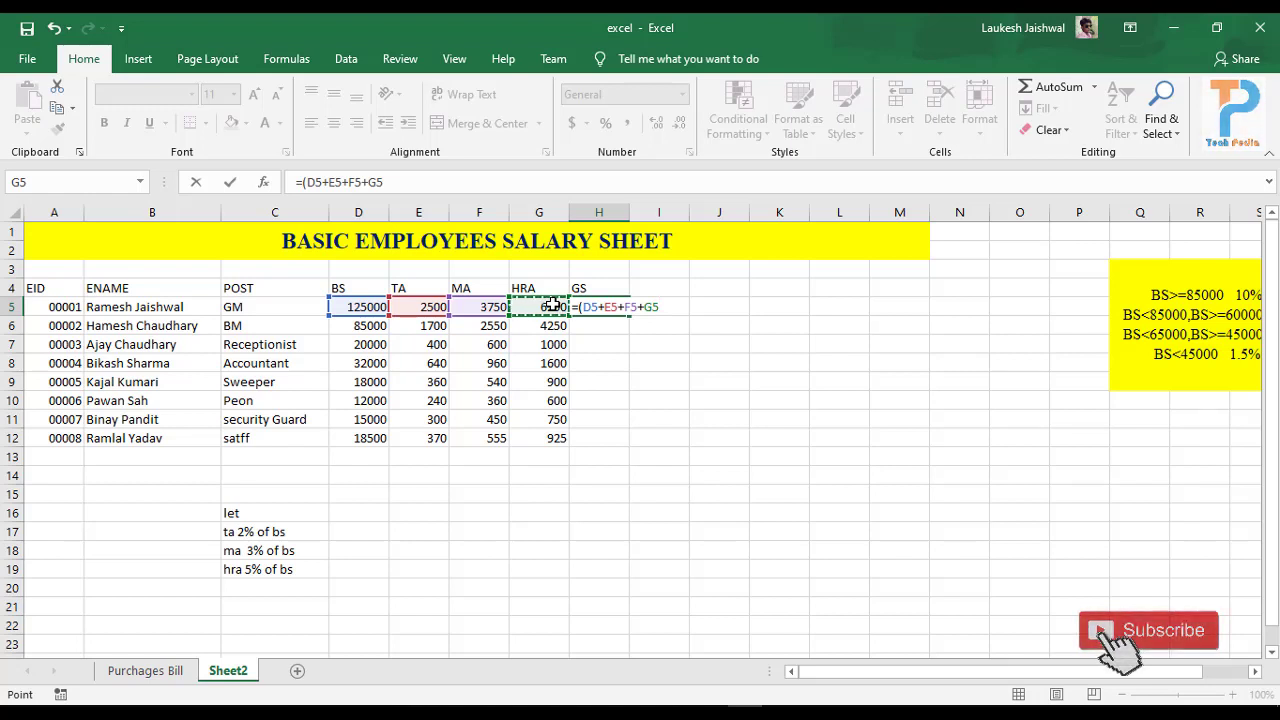
{"action": "type", "text": ")"}
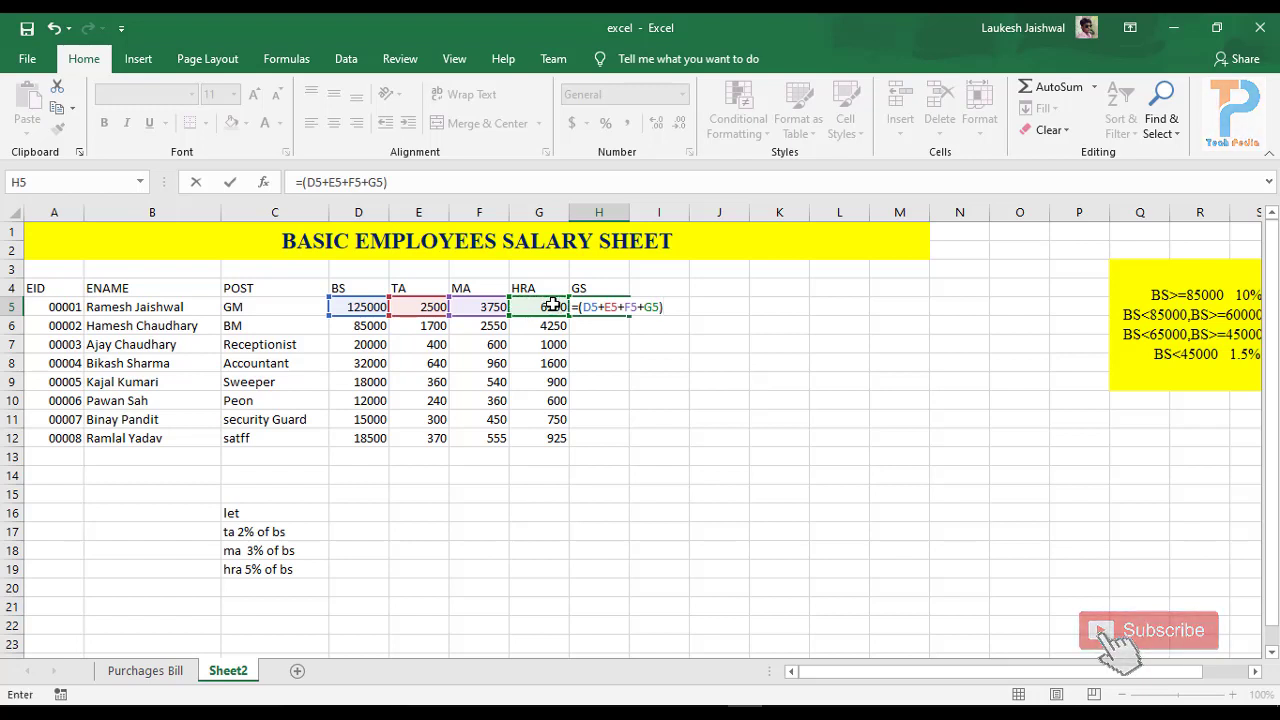
{"action": "key", "text": "Return"}
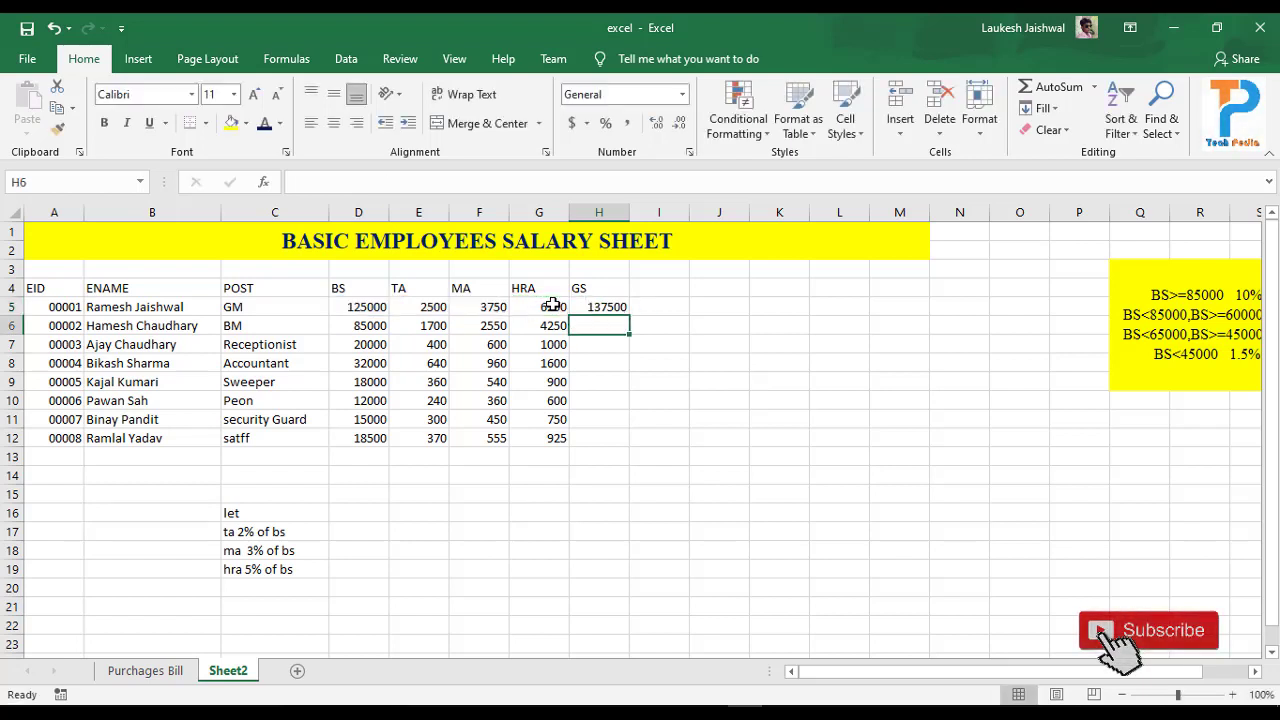
{"action": "left_click", "coordinate": [606, 307]}
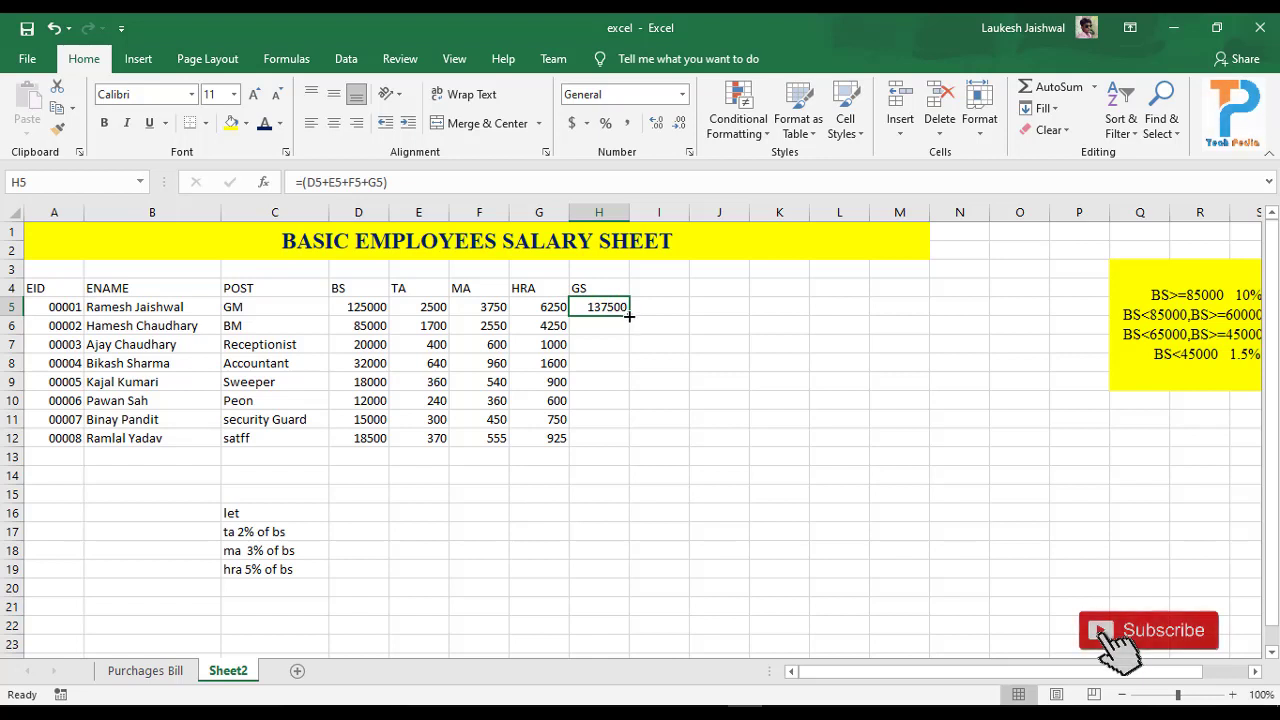
{"action": "left_click_drag", "start_coordinate": [628, 315], "coordinate": [627, 445]}
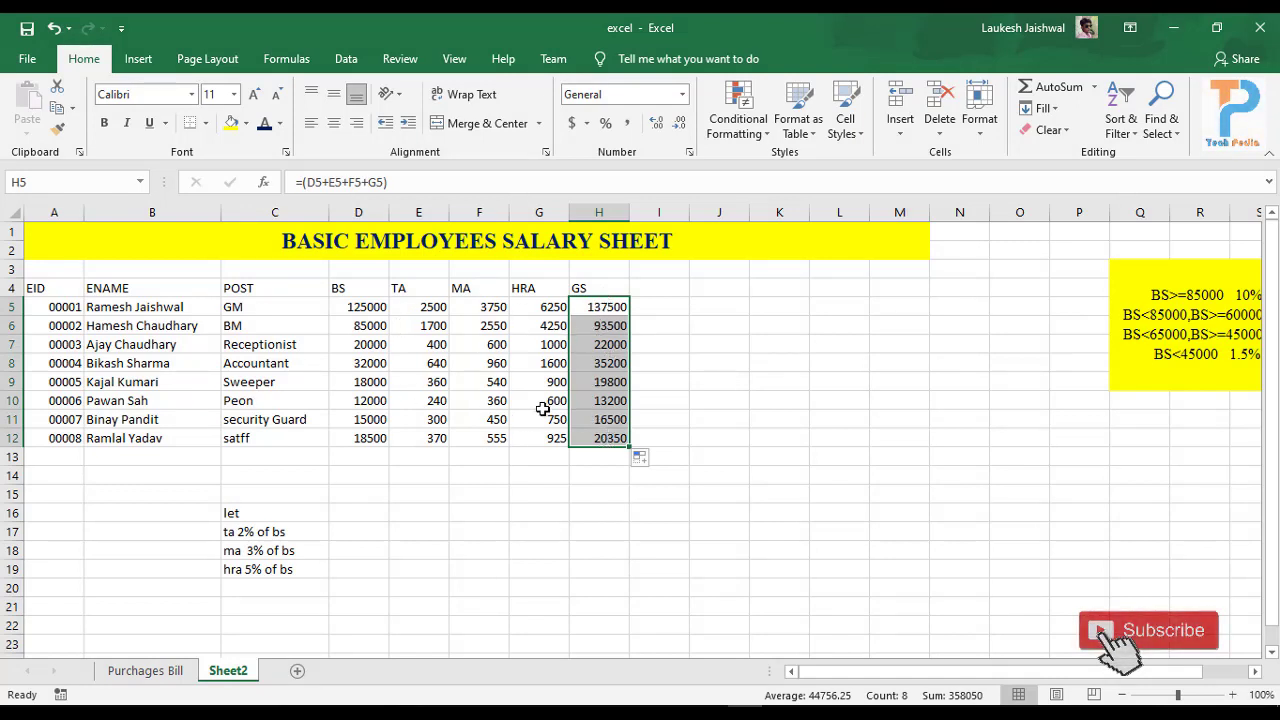
{"action": "left_click", "coordinate": [357, 307]}
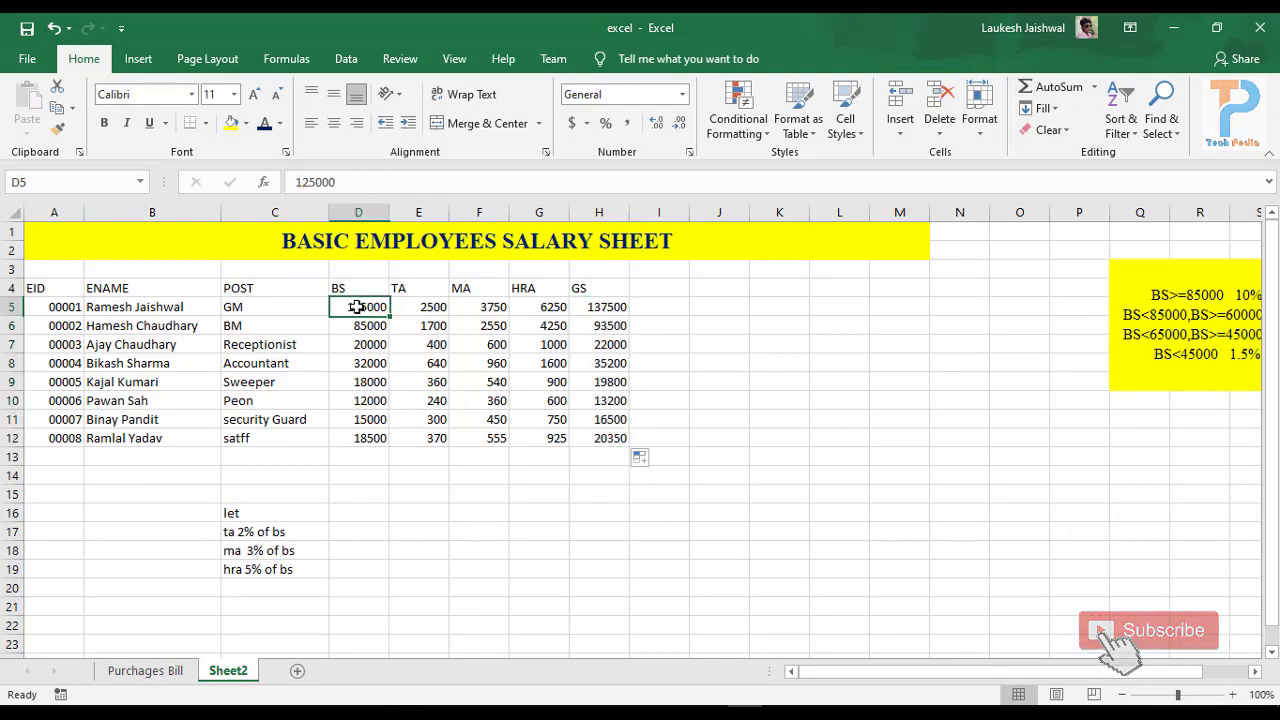
{"action": "left_click", "coordinate": [405, 307]}
{"action": "left_click", "coordinate": [455, 307]}
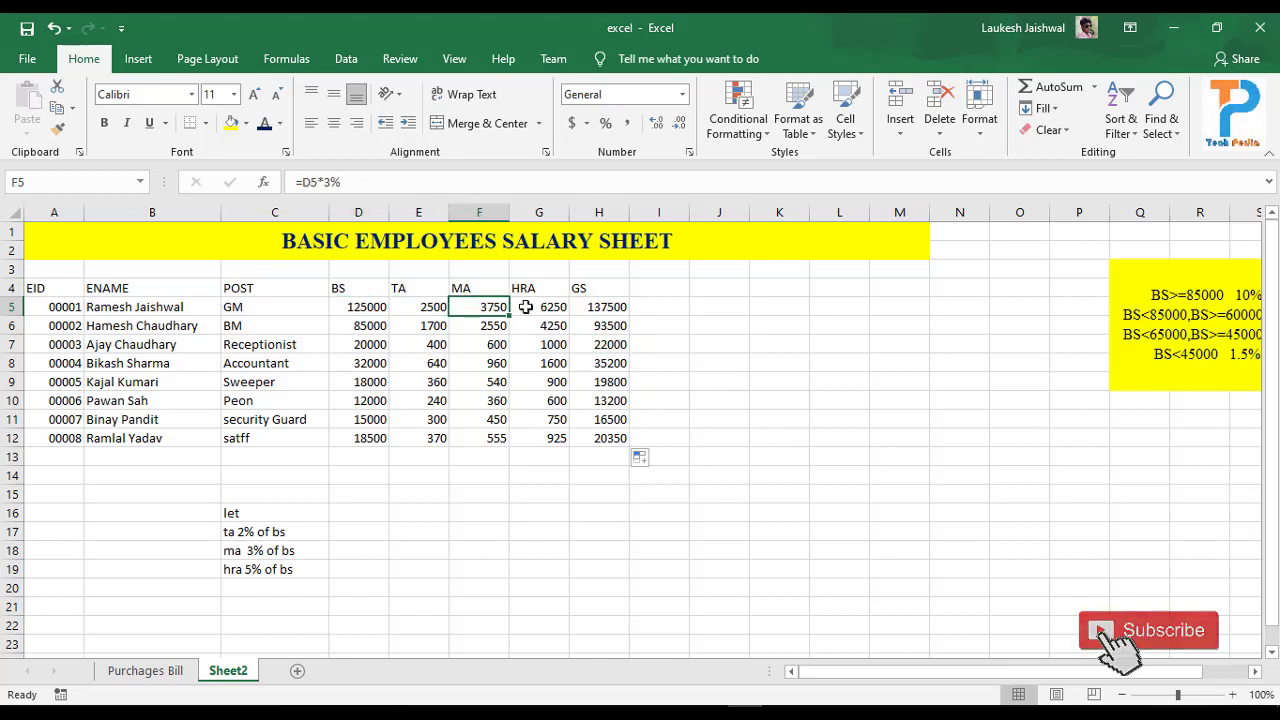
{"action": "left_click", "coordinate": [532, 307]}
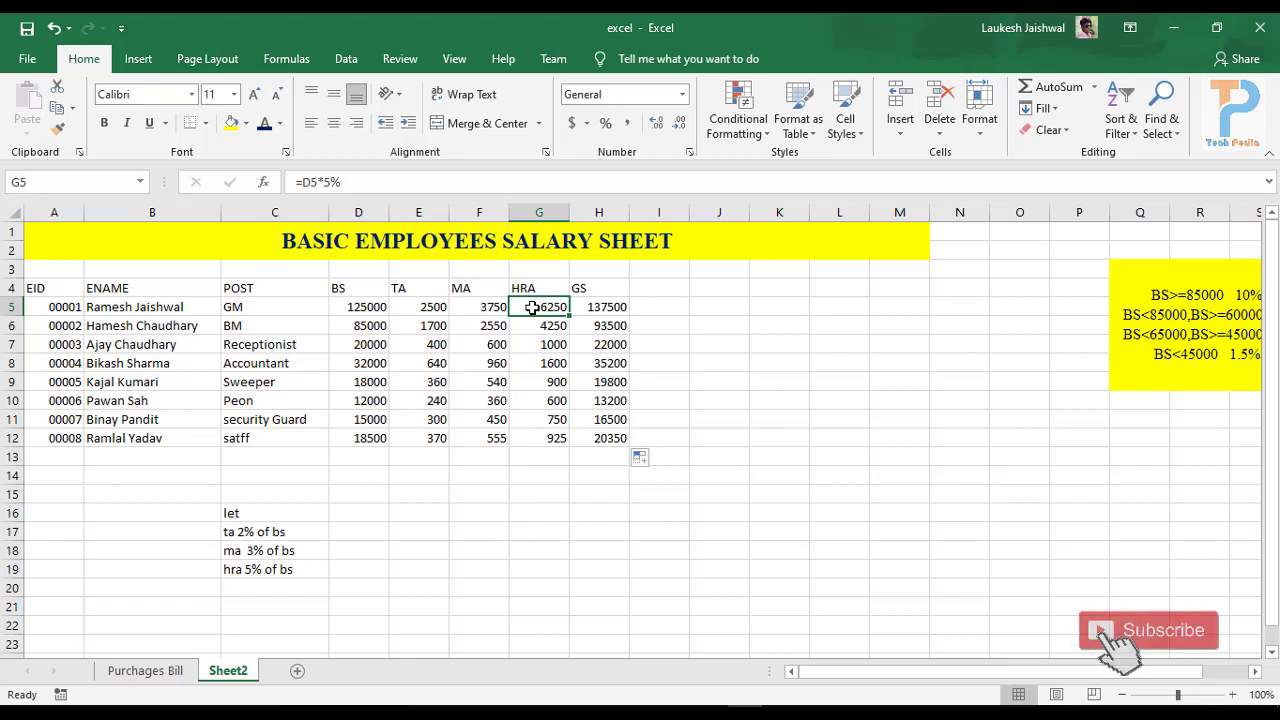
{"action": "left_click", "coordinate": [598, 305]}
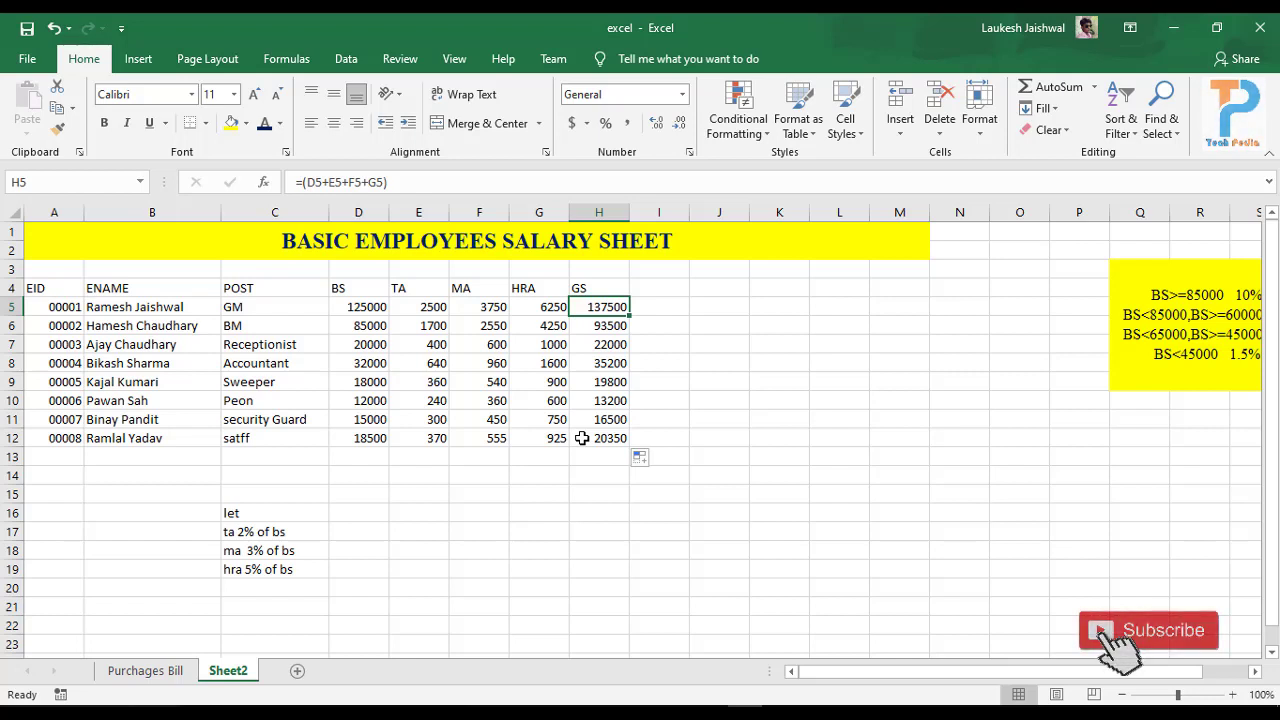
Step: Add the column headings IT, PF and NT in cells I4 to K4, following the GS heading
{"action": "left_click", "coordinate": [667, 288]}
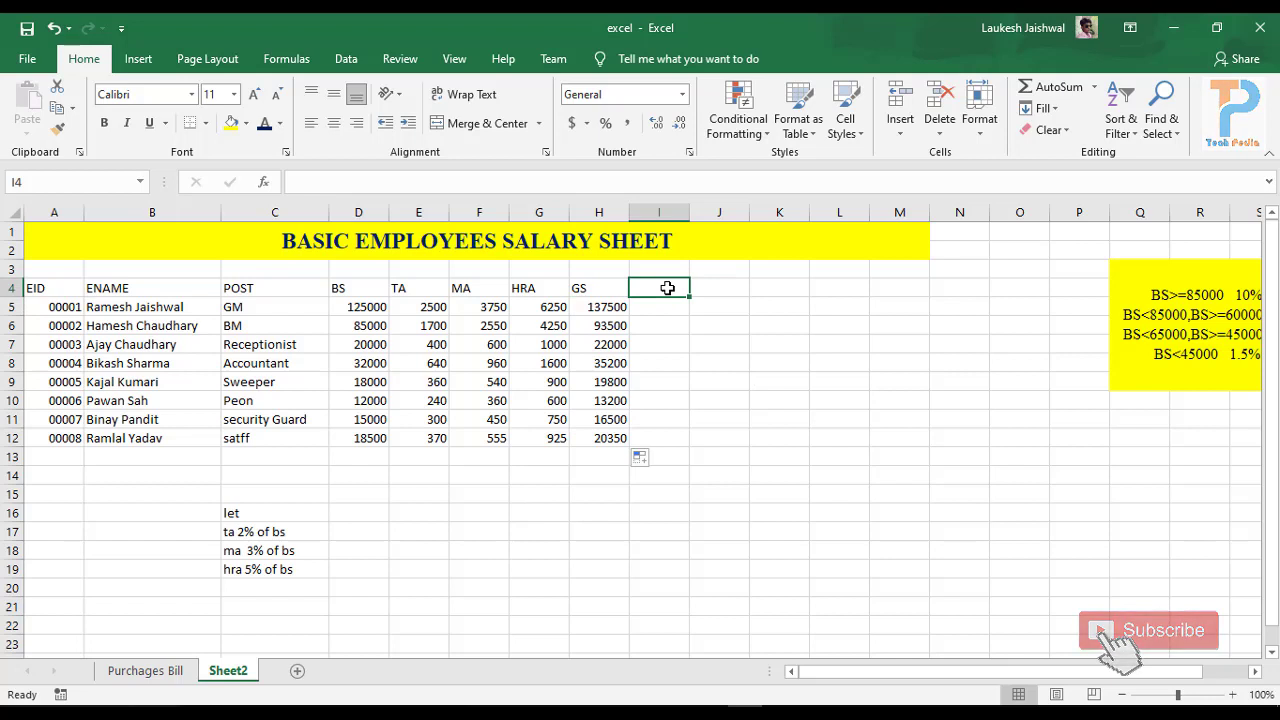
{"action": "type", "text": "IT"}
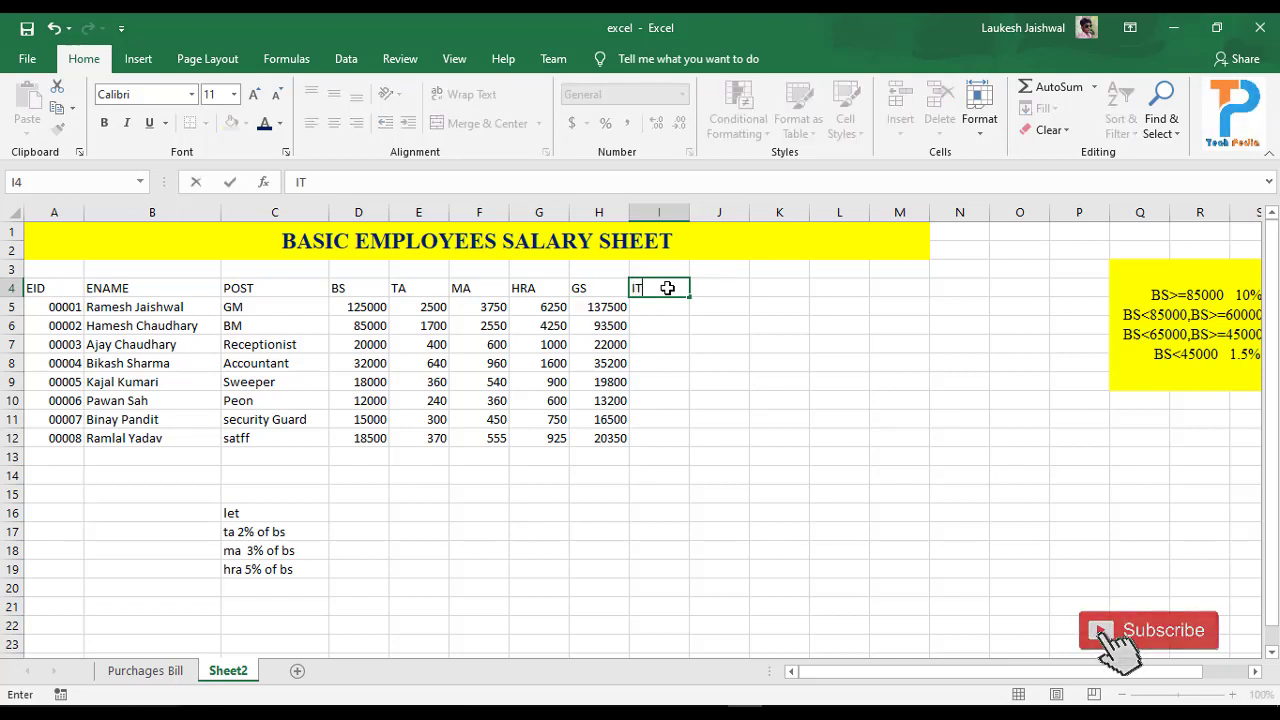
{"action": "key", "text": "Tab"}
{"action": "type", "text": "PF"}
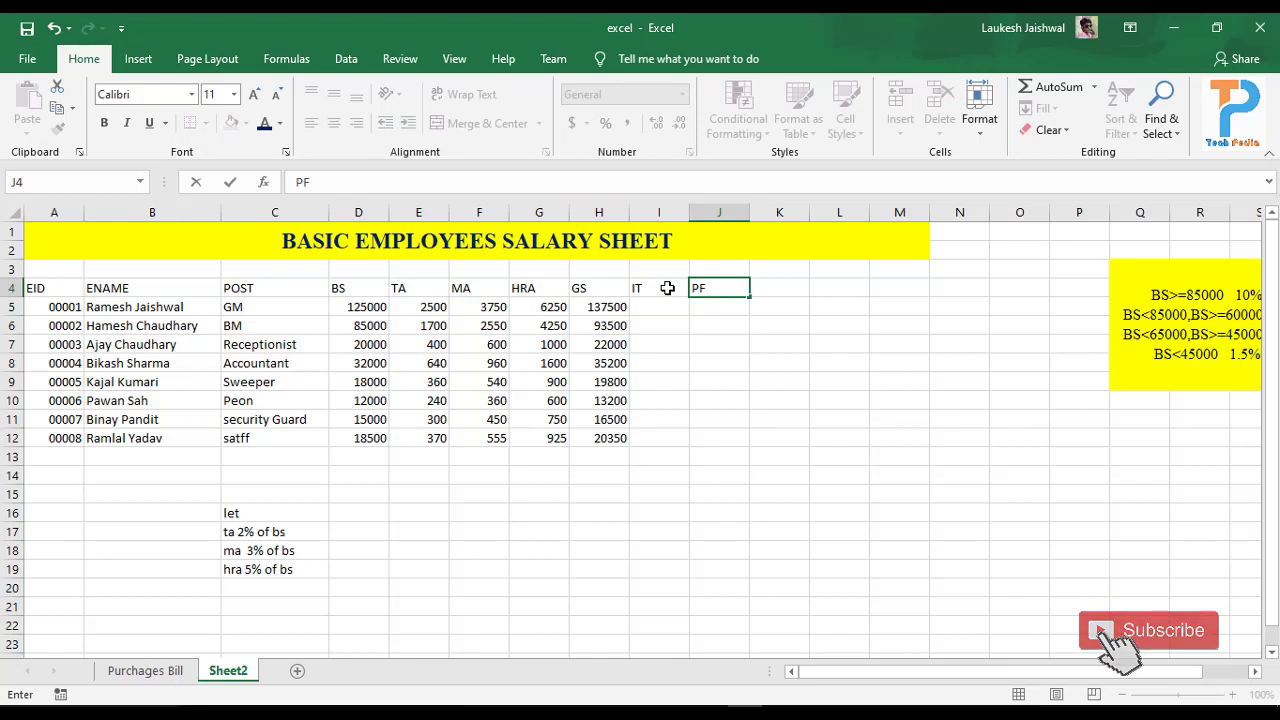
{"action": "key", "text": "Tab"}
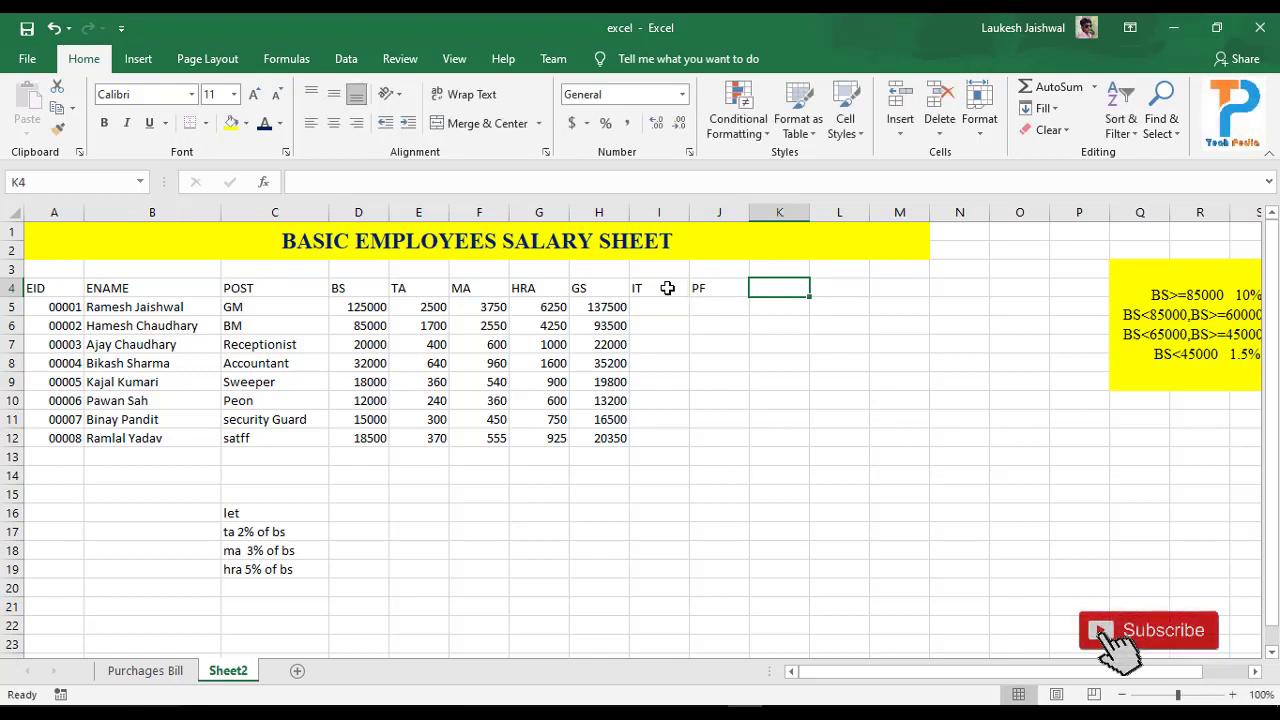
{"action": "type", "text": "NT"}
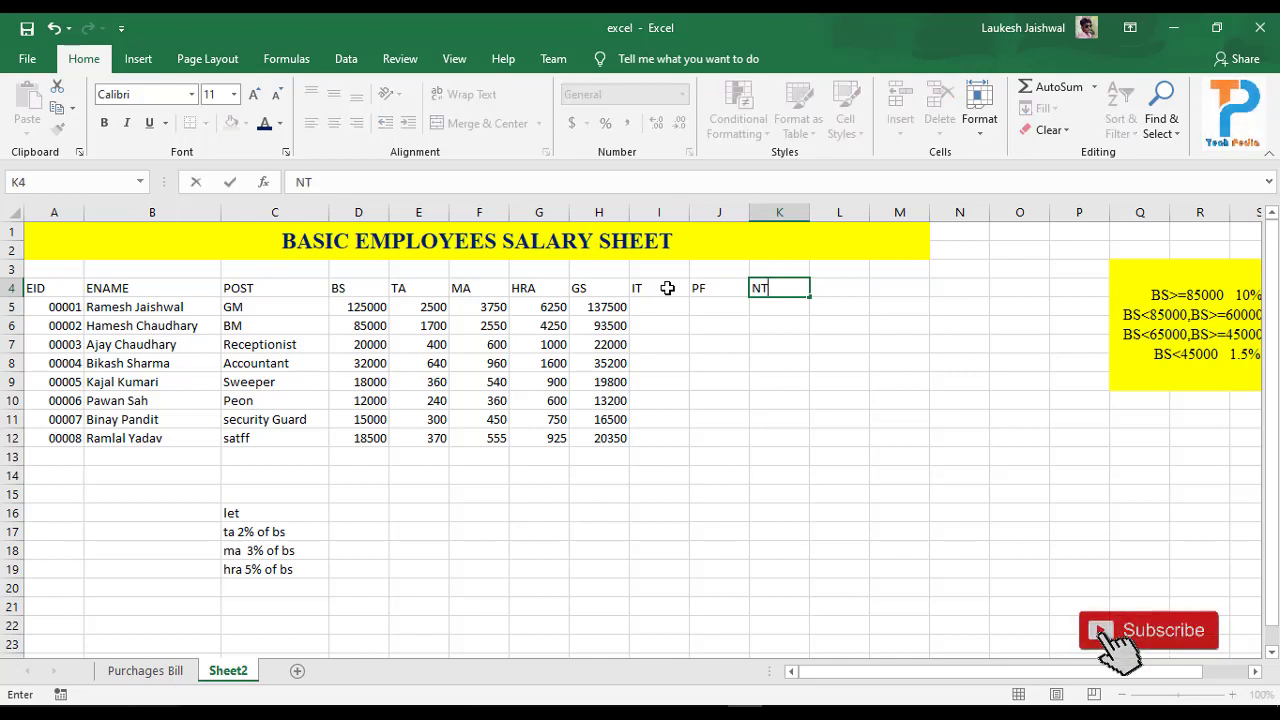
{"action": "key", "text": "Return"}
{"action": "key", "text": "Left"}
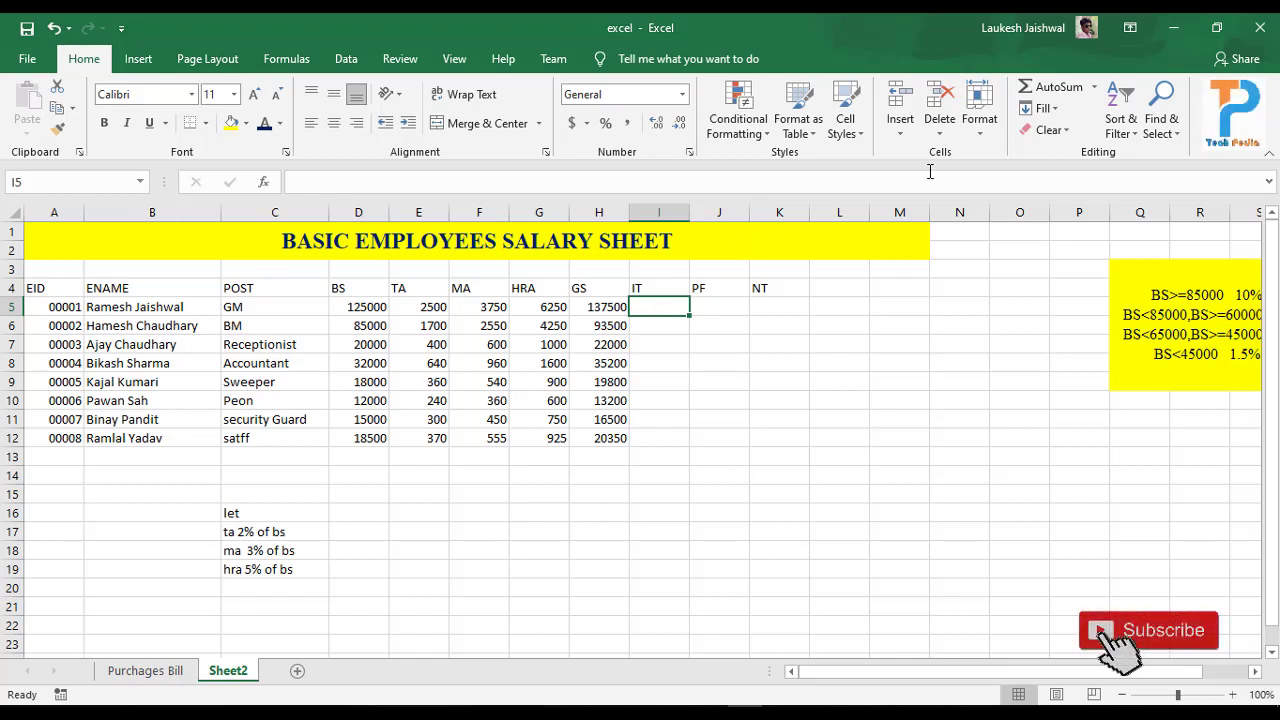
Step: Delete the two unused columns L and M beyond the NT column
{"action": "left_click_drag", "start_coordinate": [811, 213], "coordinate": [898, 211]}
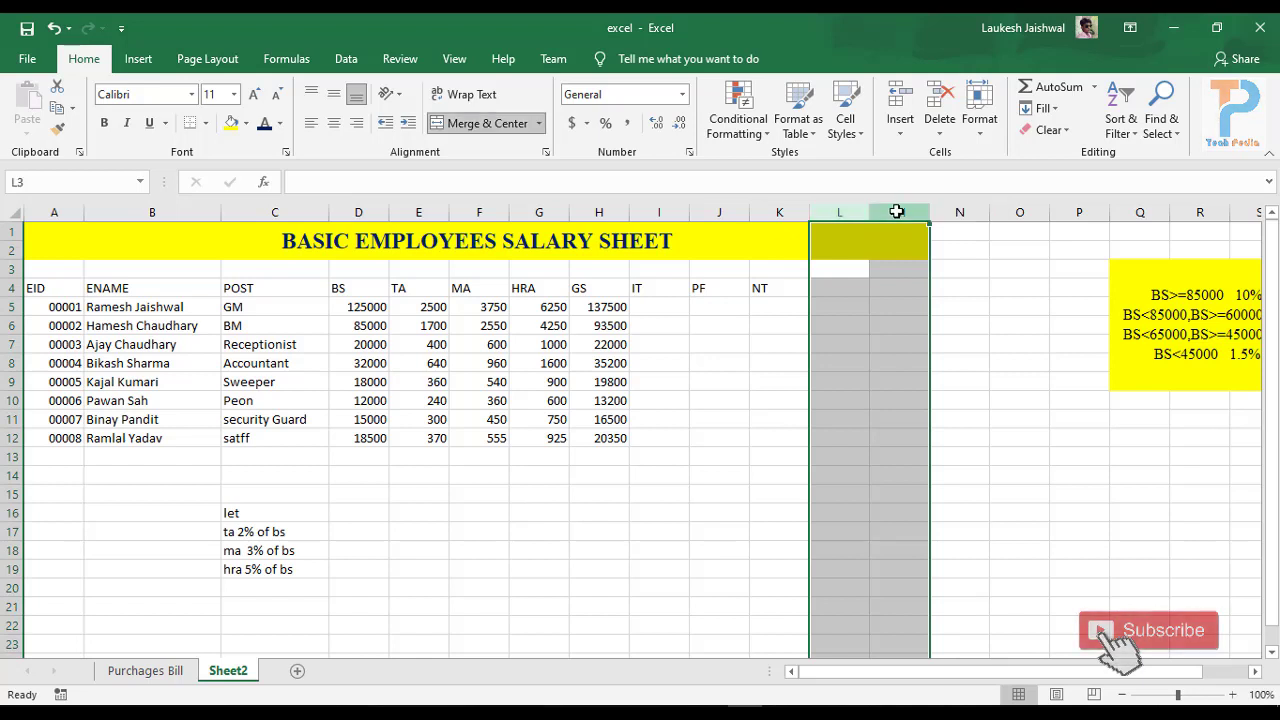
{"action": "left_click", "coordinate": [938, 97]}
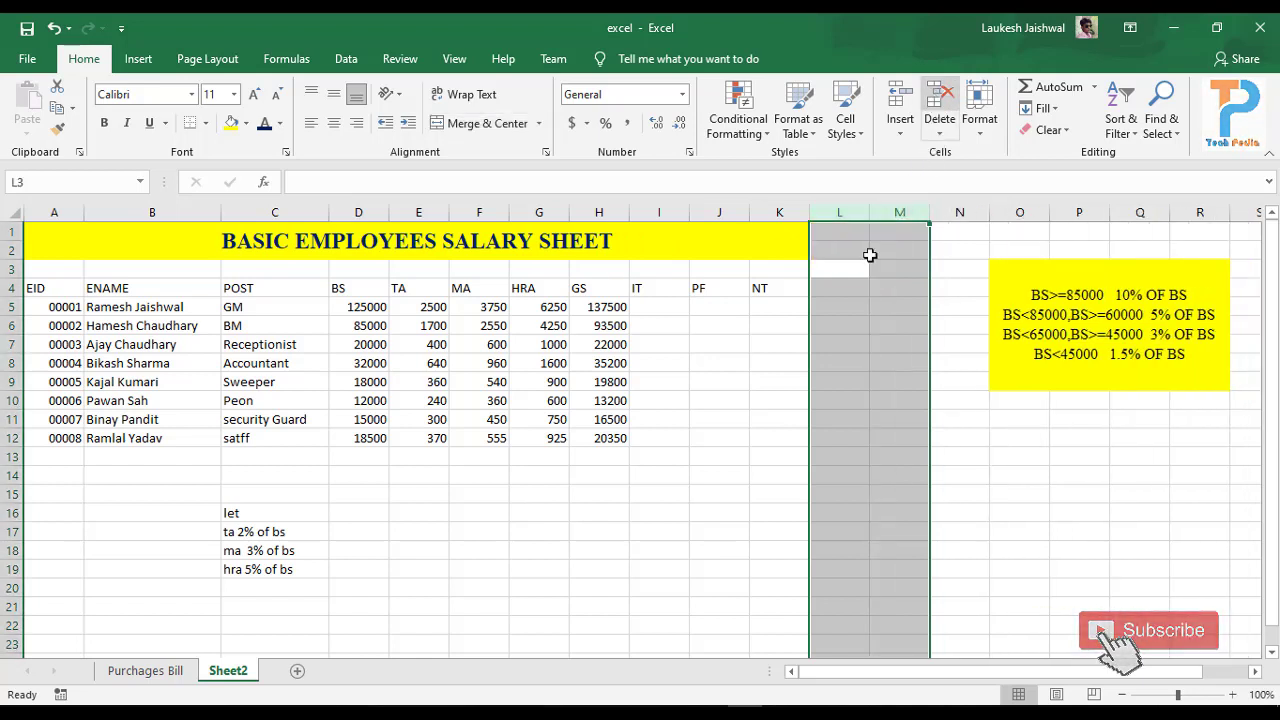
{"action": "left_click", "coordinate": [819, 383]}
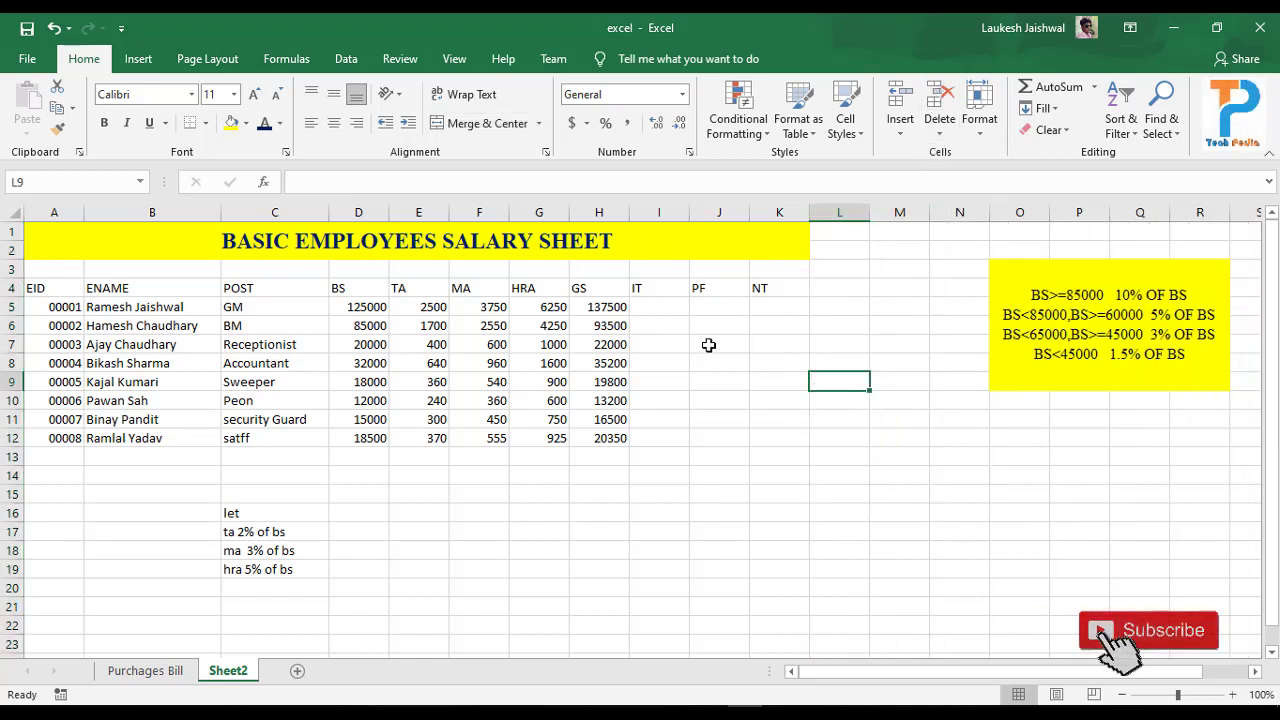
{"action": "left_click", "coordinate": [661, 312]}
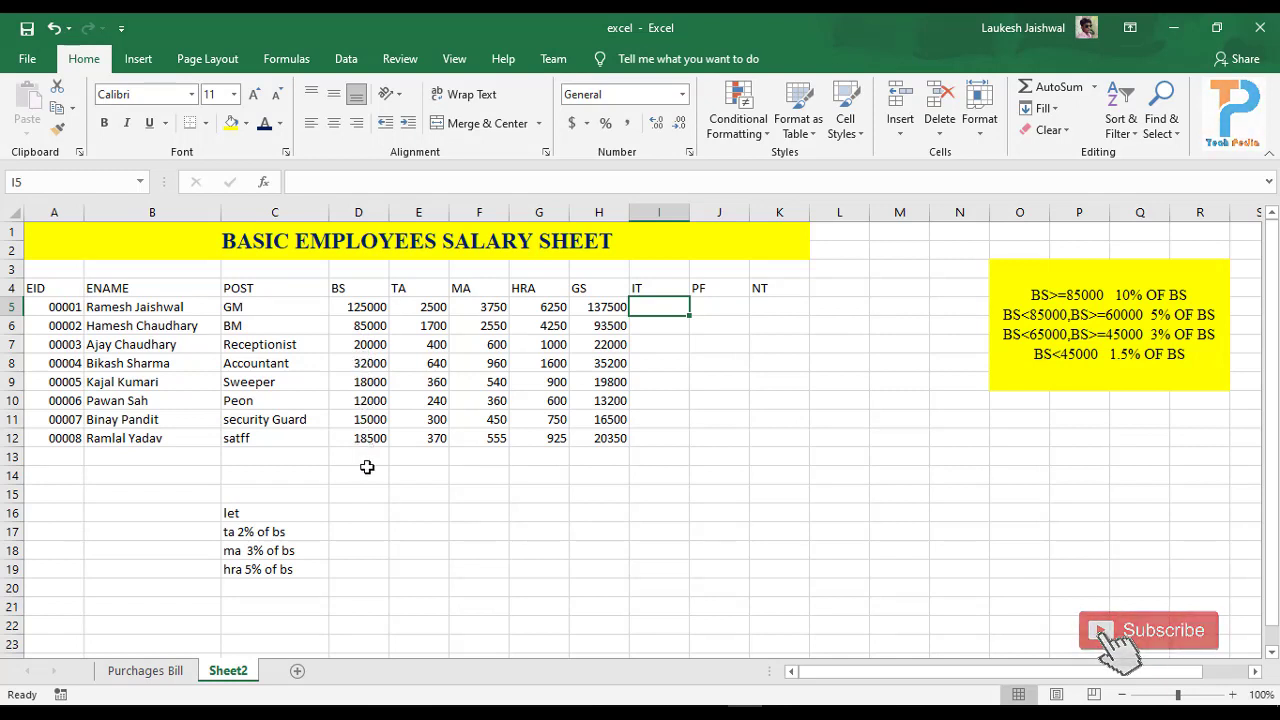
Step: Set the Accountant's basic salary in D8 to 45000
{"action": "left_click", "coordinate": [364, 366]}
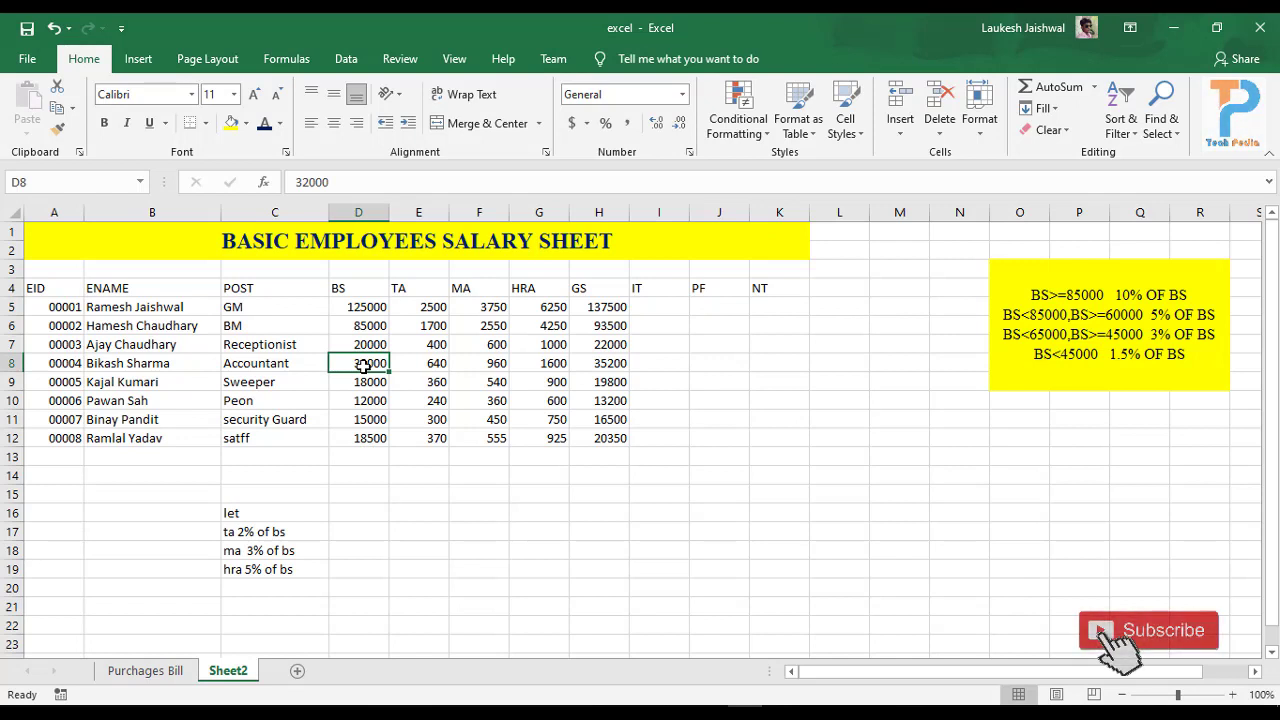
{"action": "type", "text": "45000"}
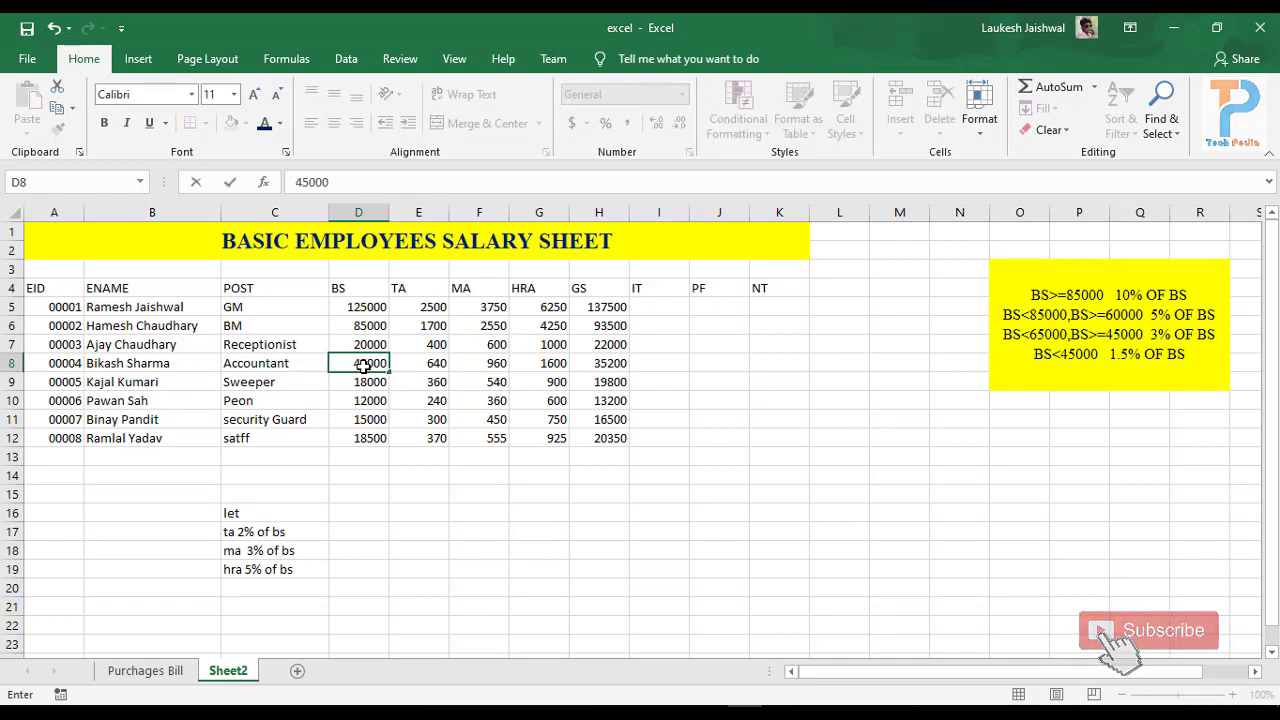
{"action": "key", "text": "Return"}
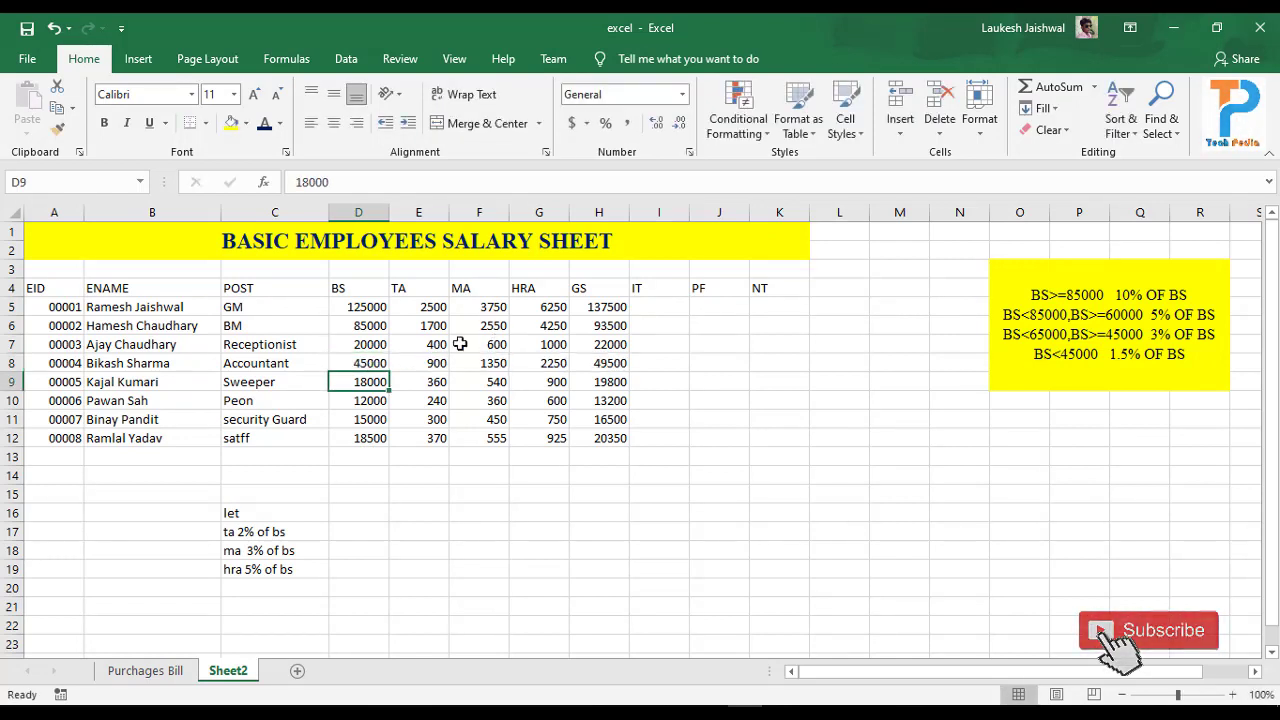
{"action": "left_click", "coordinate": [368, 365]}
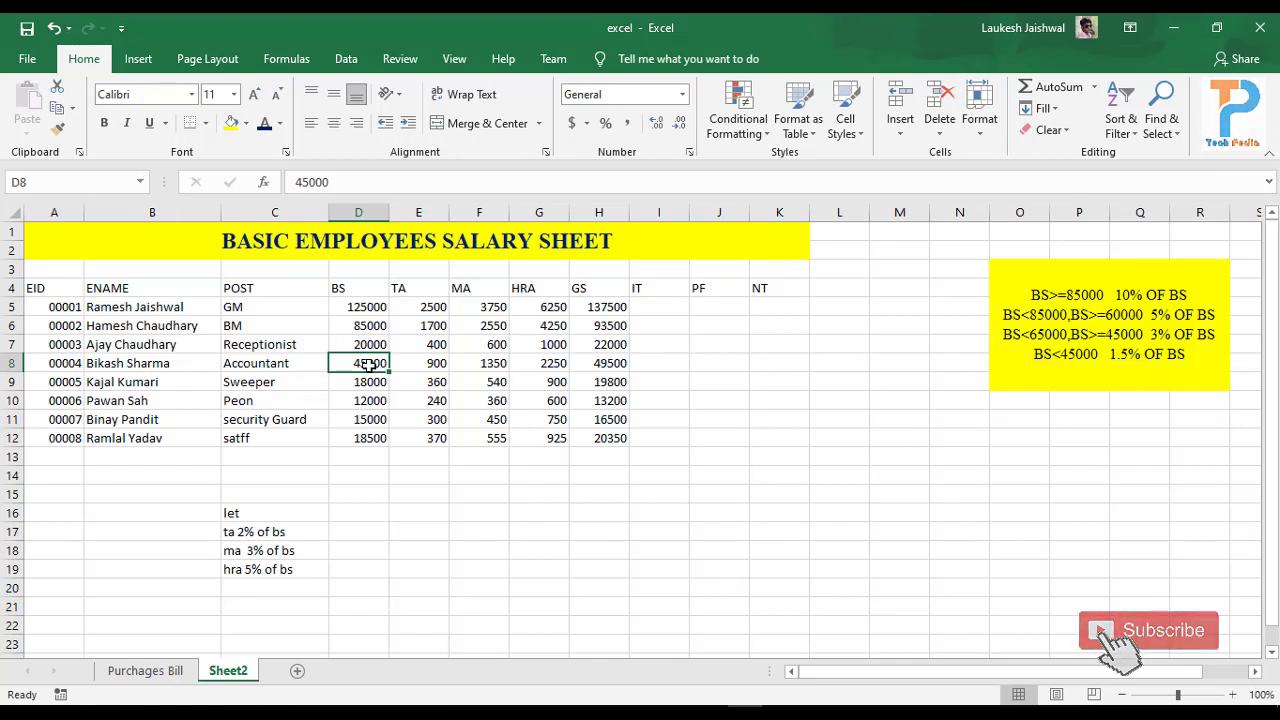
Step: Start the first employee's IT formula in I5 with the top-bracket condition =IF(AND(D5>=85000)
{"action": "left_click", "coordinate": [654, 307]}
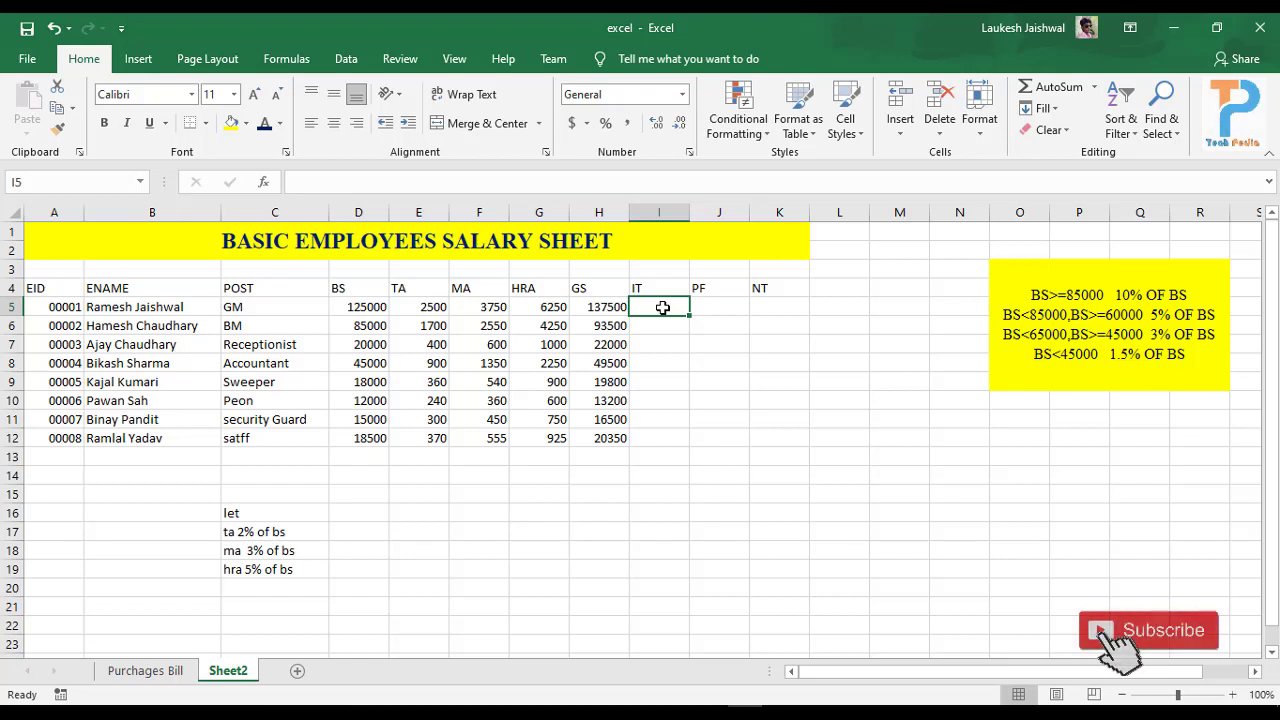
{"action": "type", "text": "="}
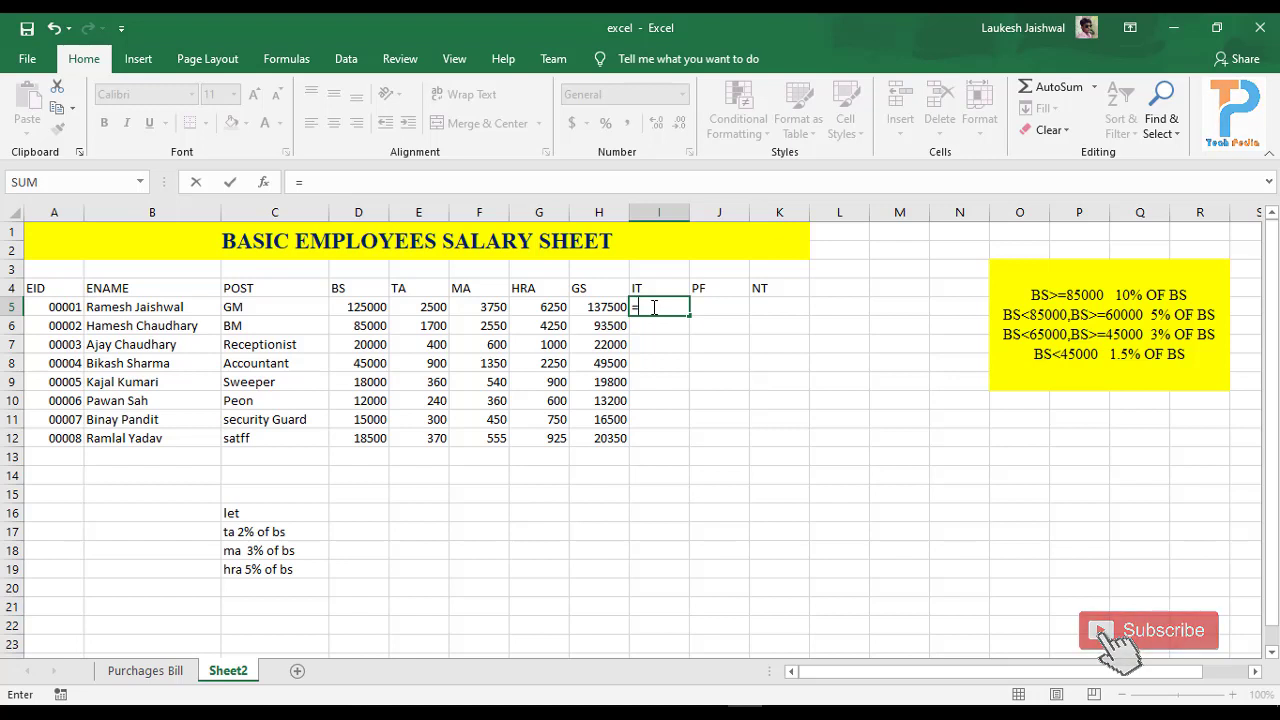
{"action": "type", "text": "IF("}
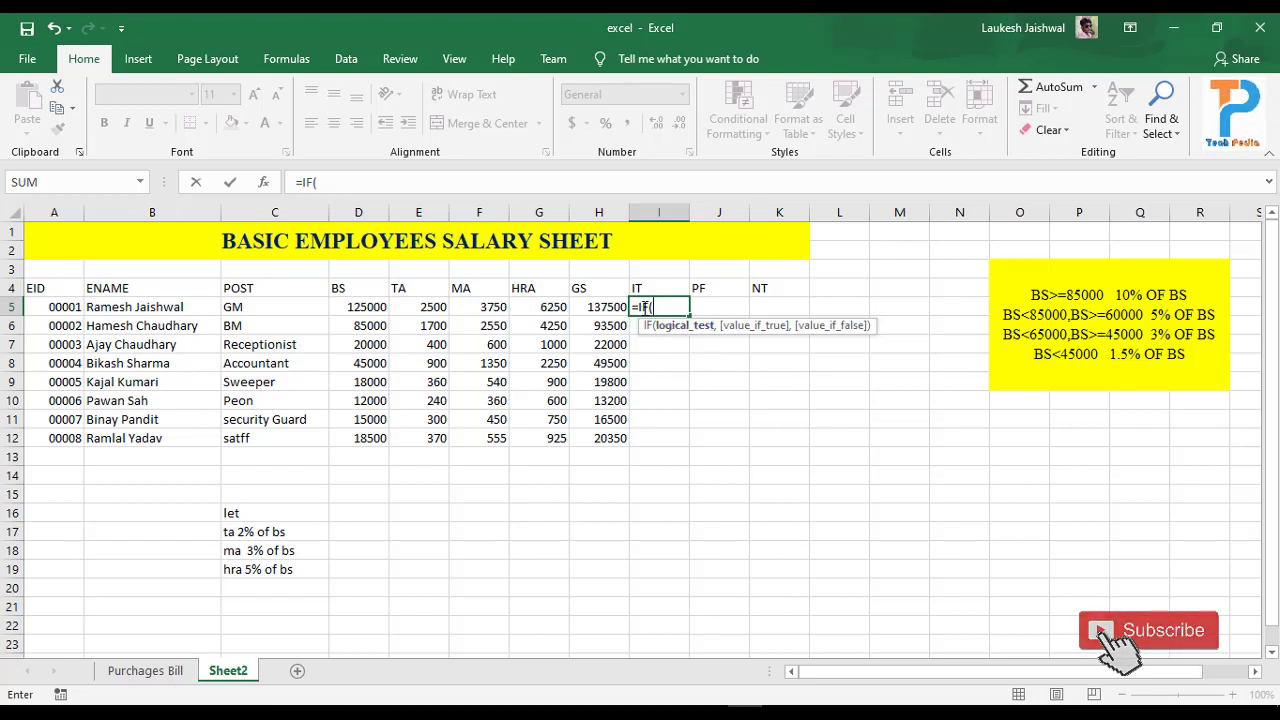
{"action": "key", "text": "BackSpace"}
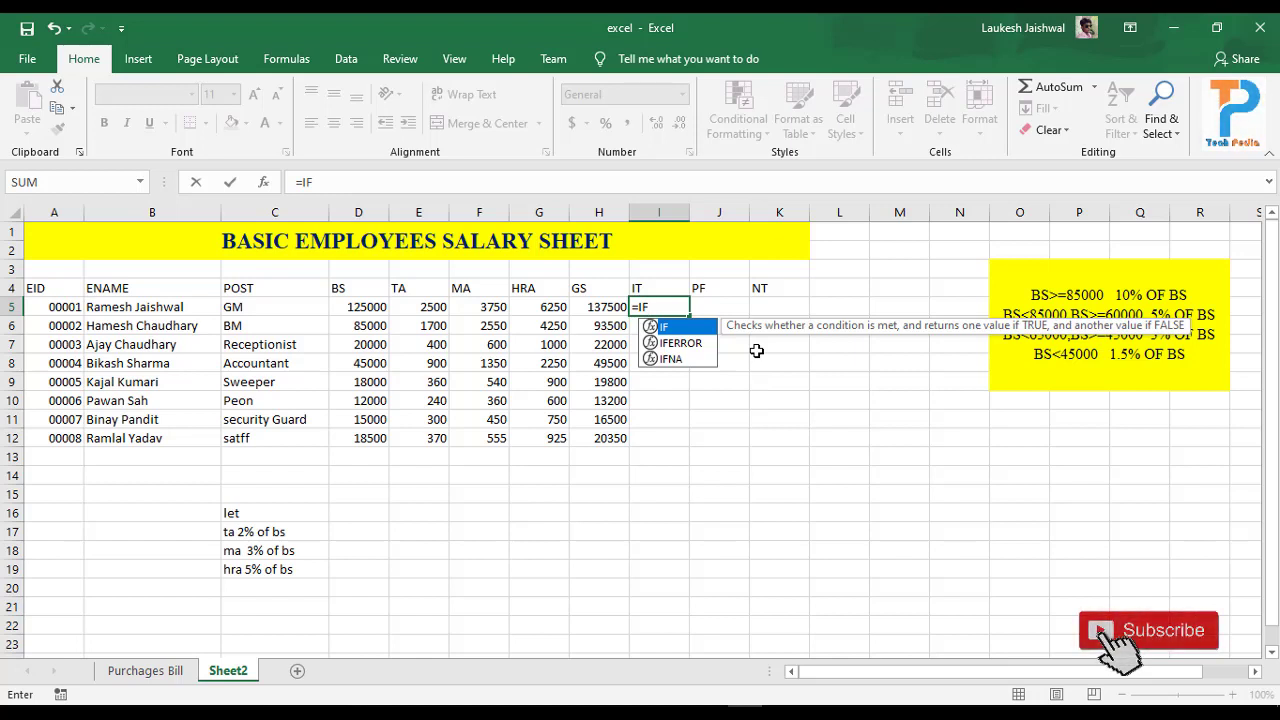
{"action": "type", "text": "("}
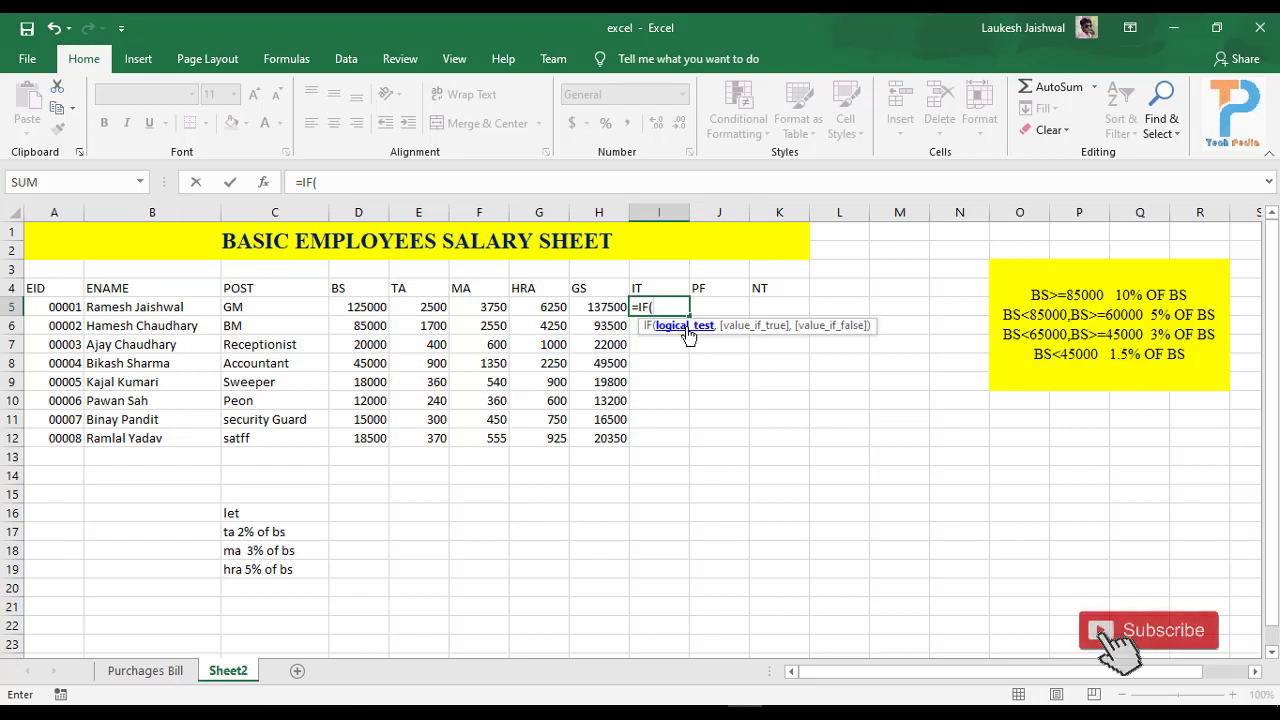
{"action": "type", "text": "A"}
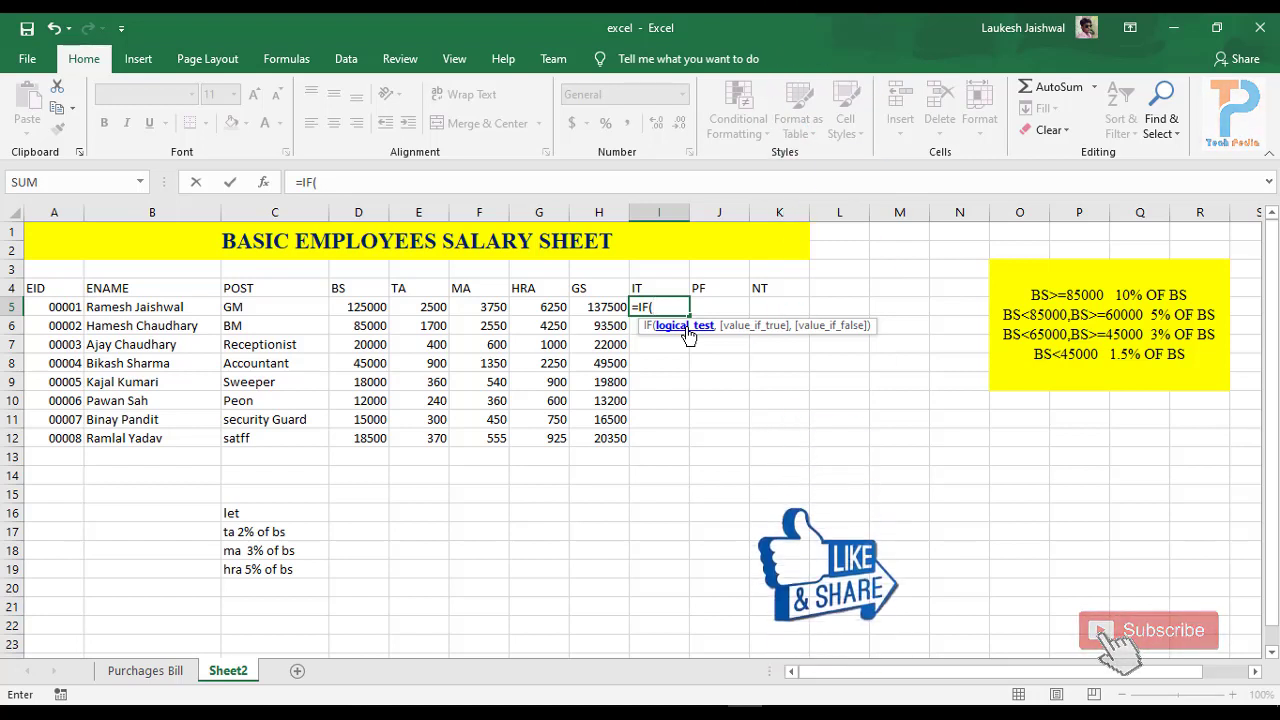
{"action": "type", "text": "ND"}
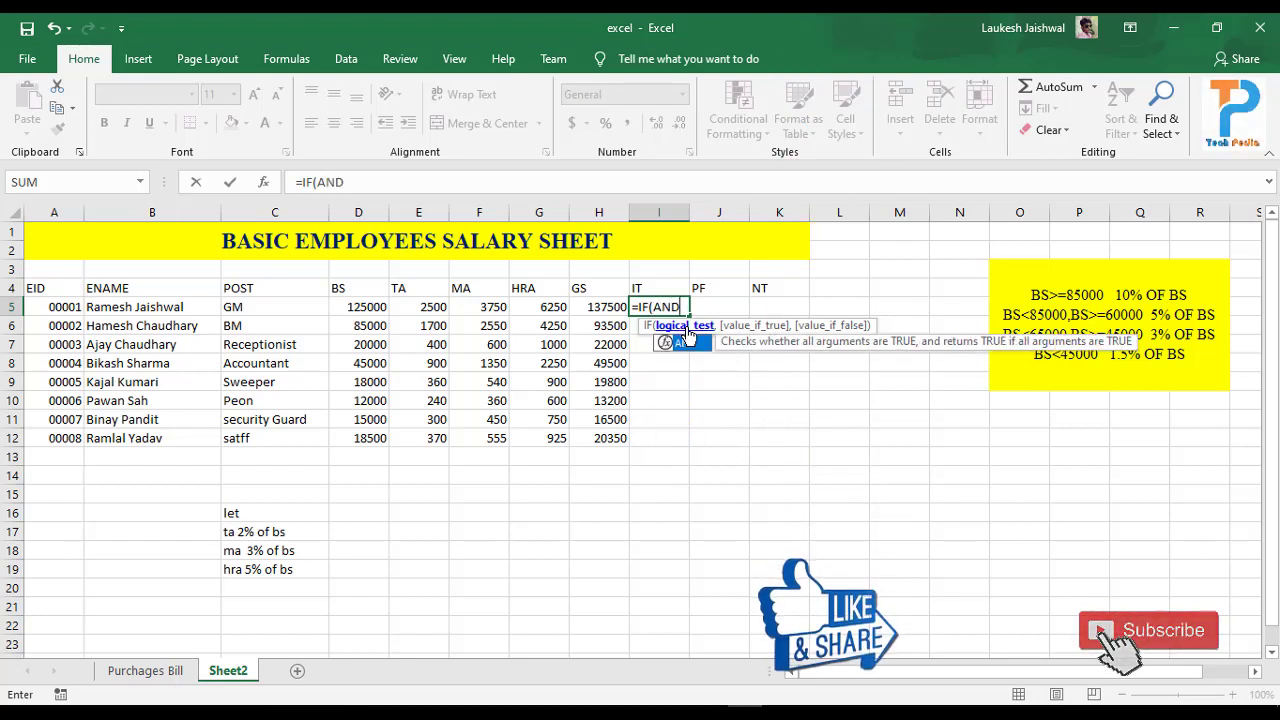
{"action": "type", "text": "("}
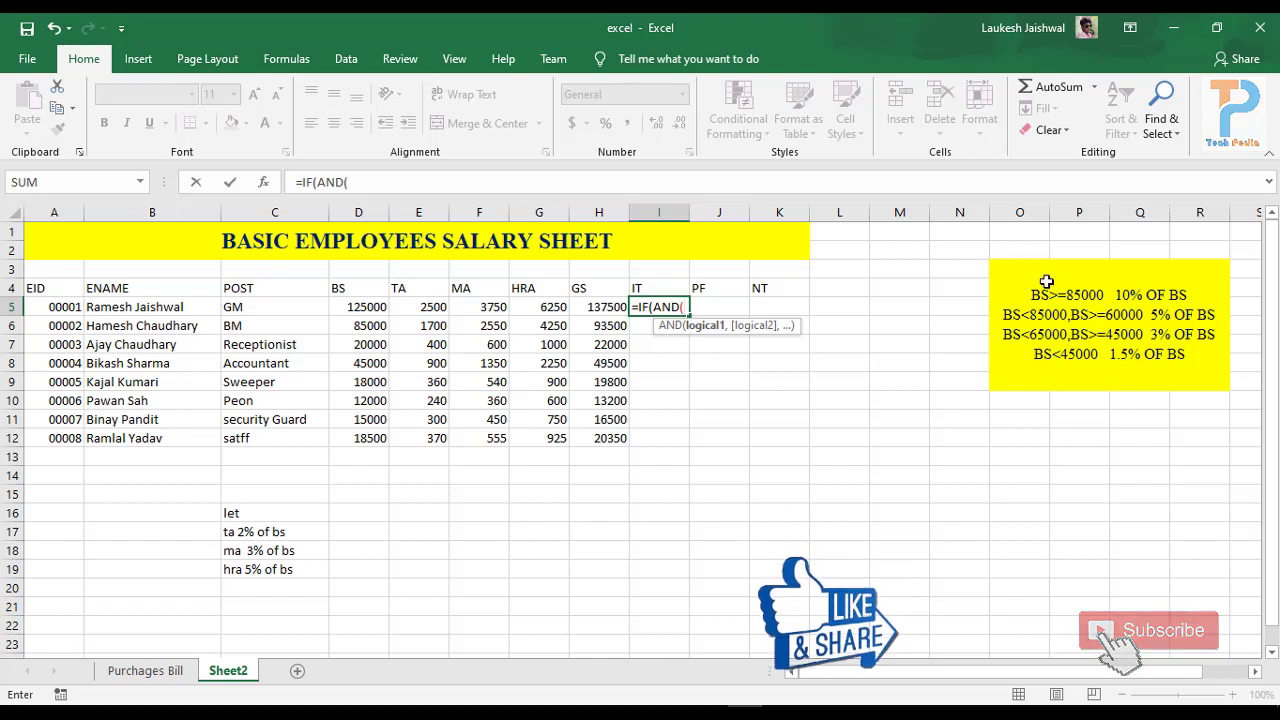
{"action": "left_click", "coordinate": [367, 305]}
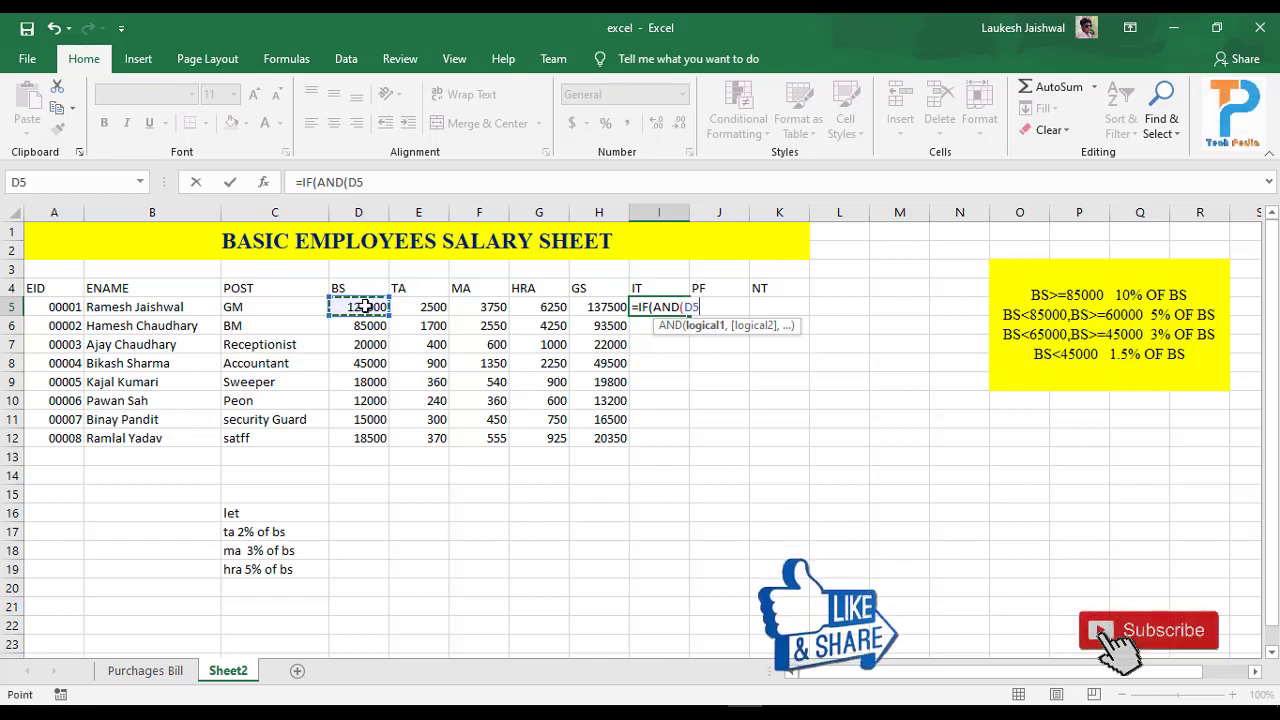
{"action": "type", "text": ">"}
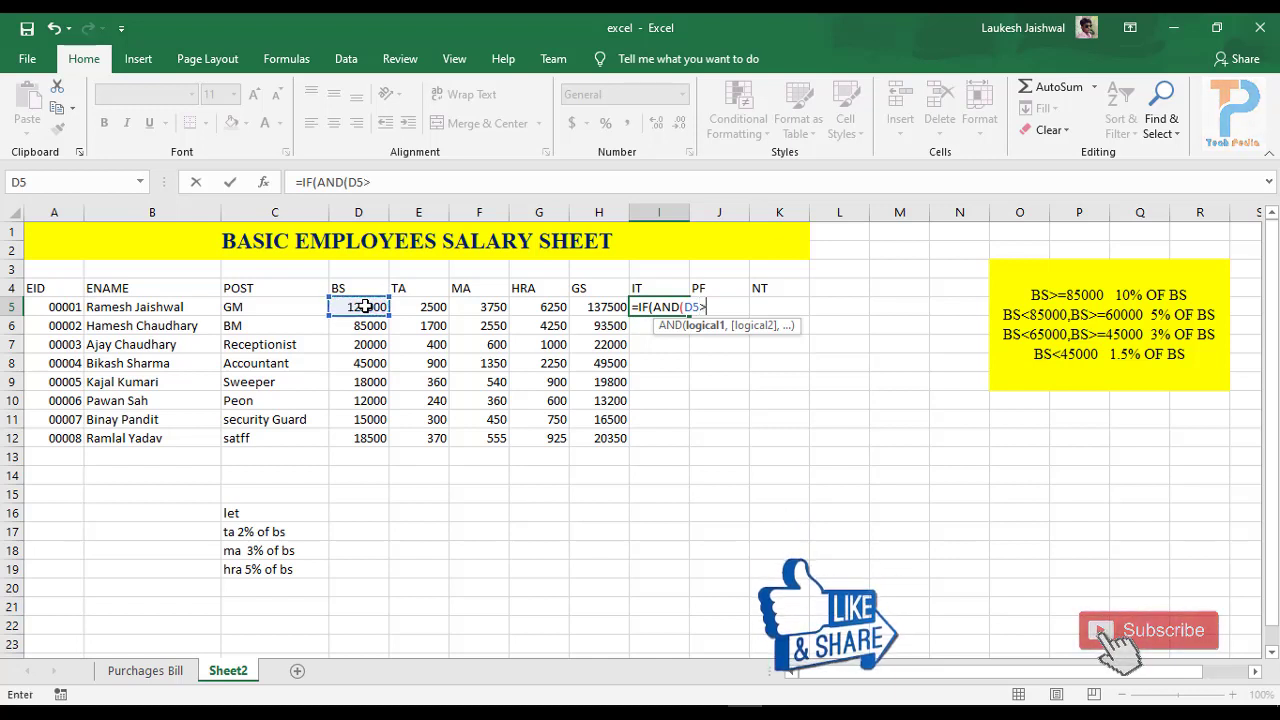
{"action": "type", "text": "=8500"}
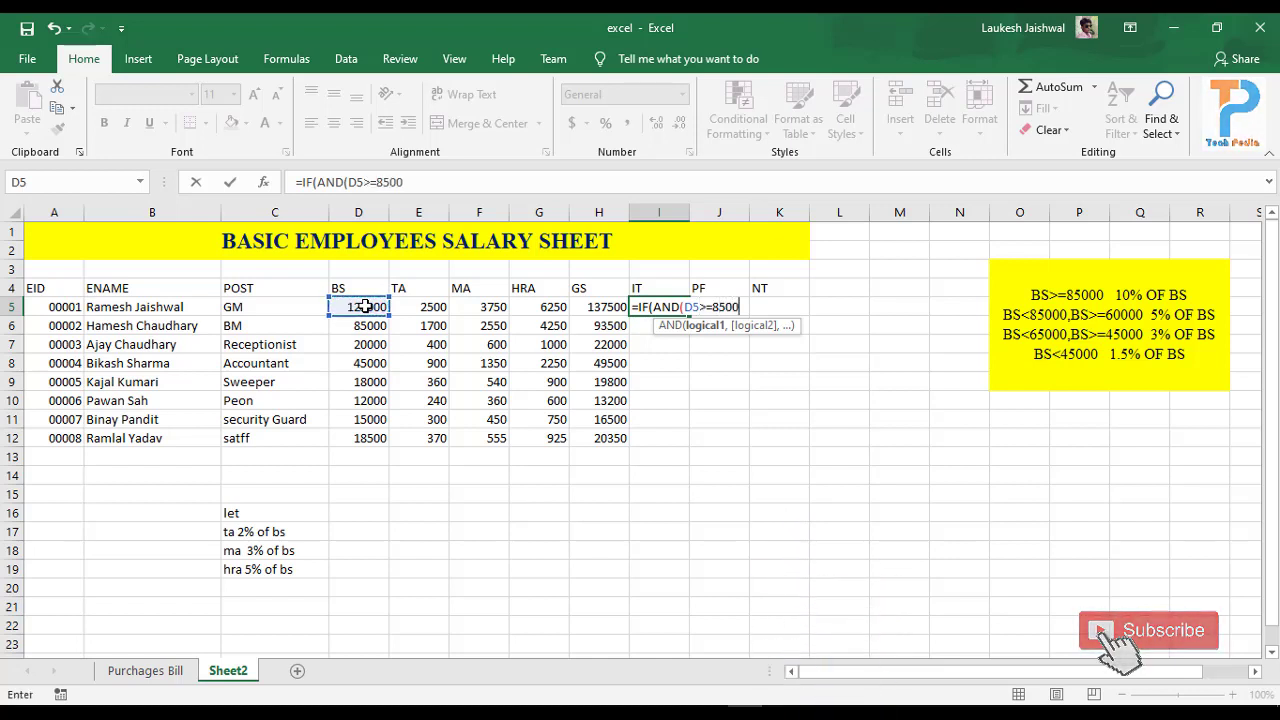
{"action": "type", "text": "0)"}
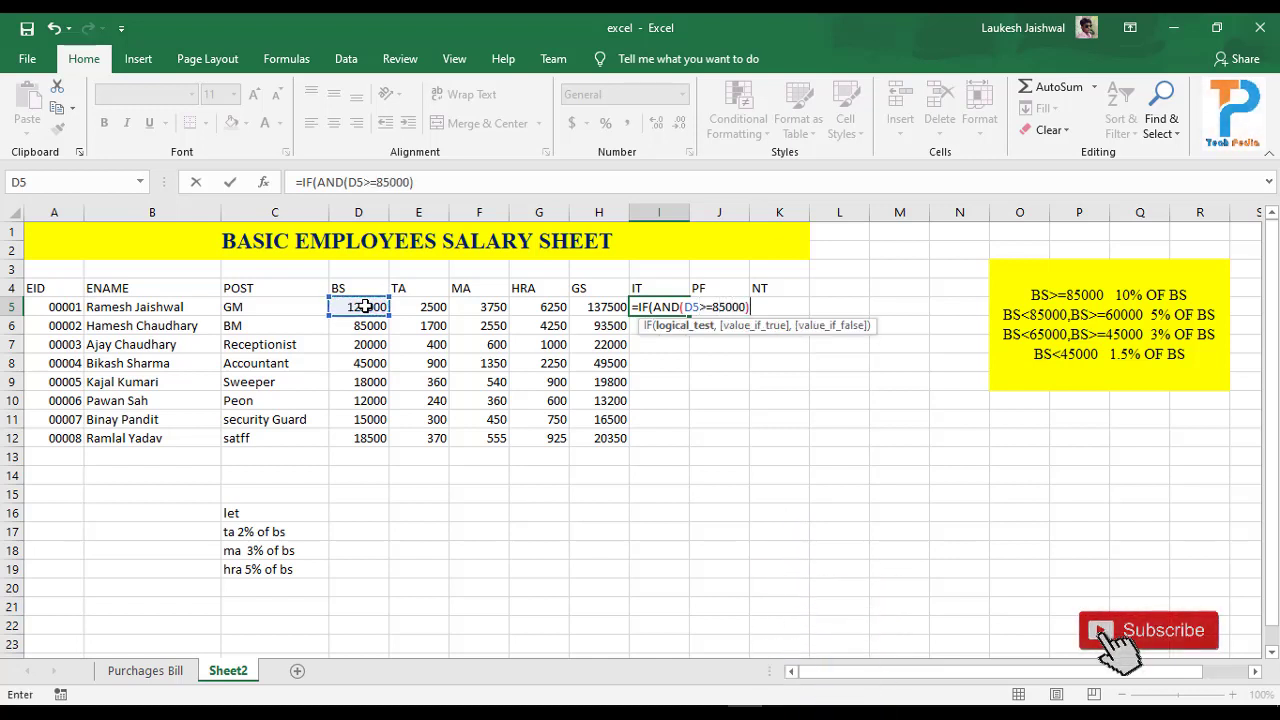
Step: Add 10%*D5 as the value returned when the top-bracket condition in the I5 formula is true
{"action": "type", "text": ",10"}
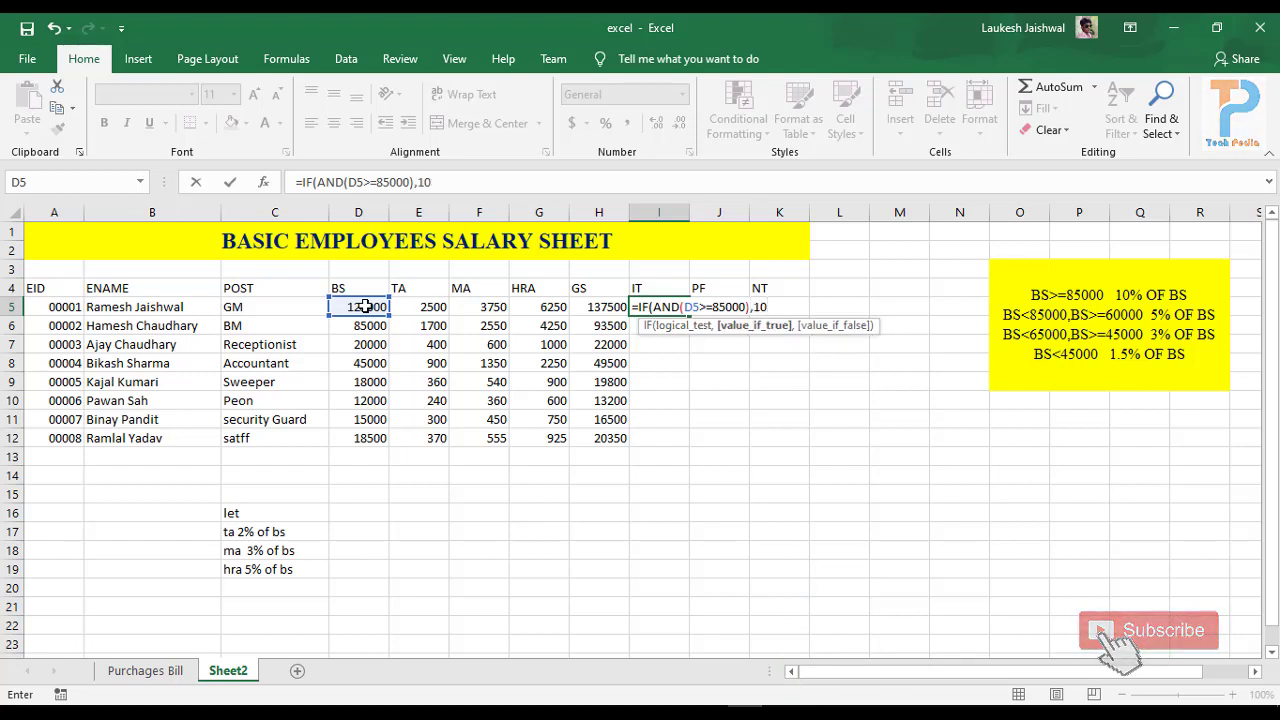
{"action": "type", "text": "%*"}
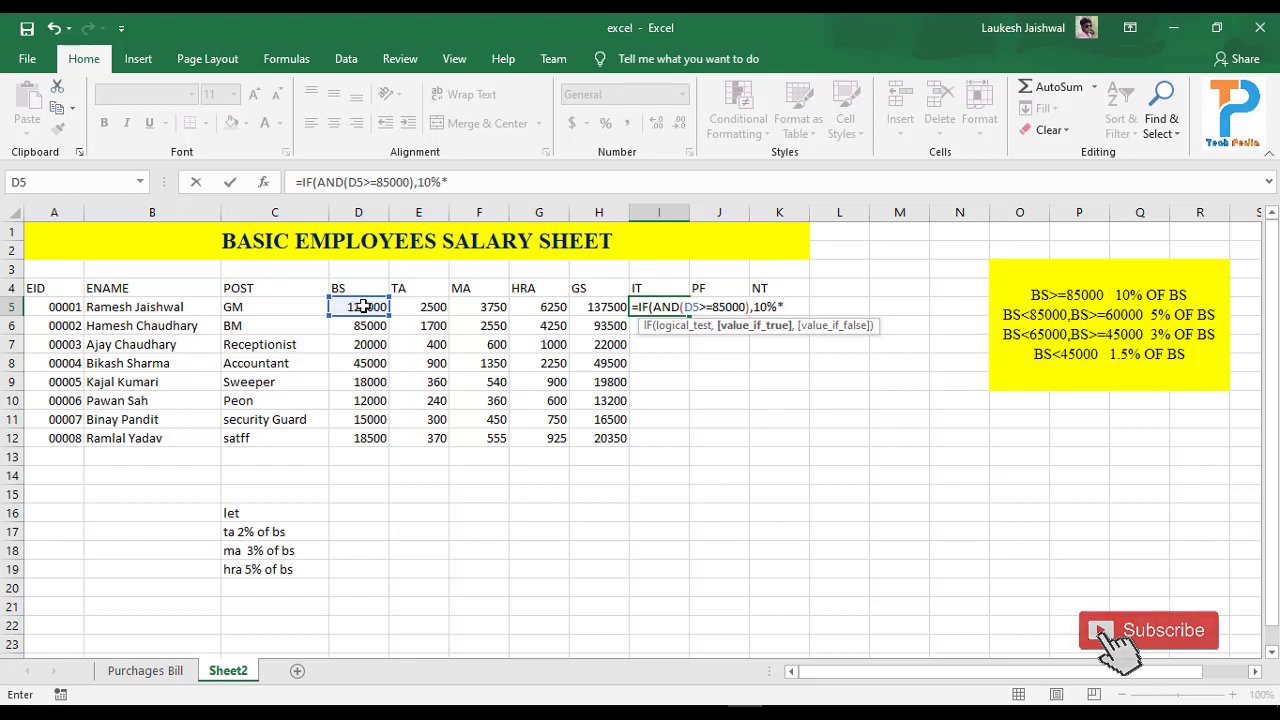
{"action": "left_click", "coordinate": [357, 308]}
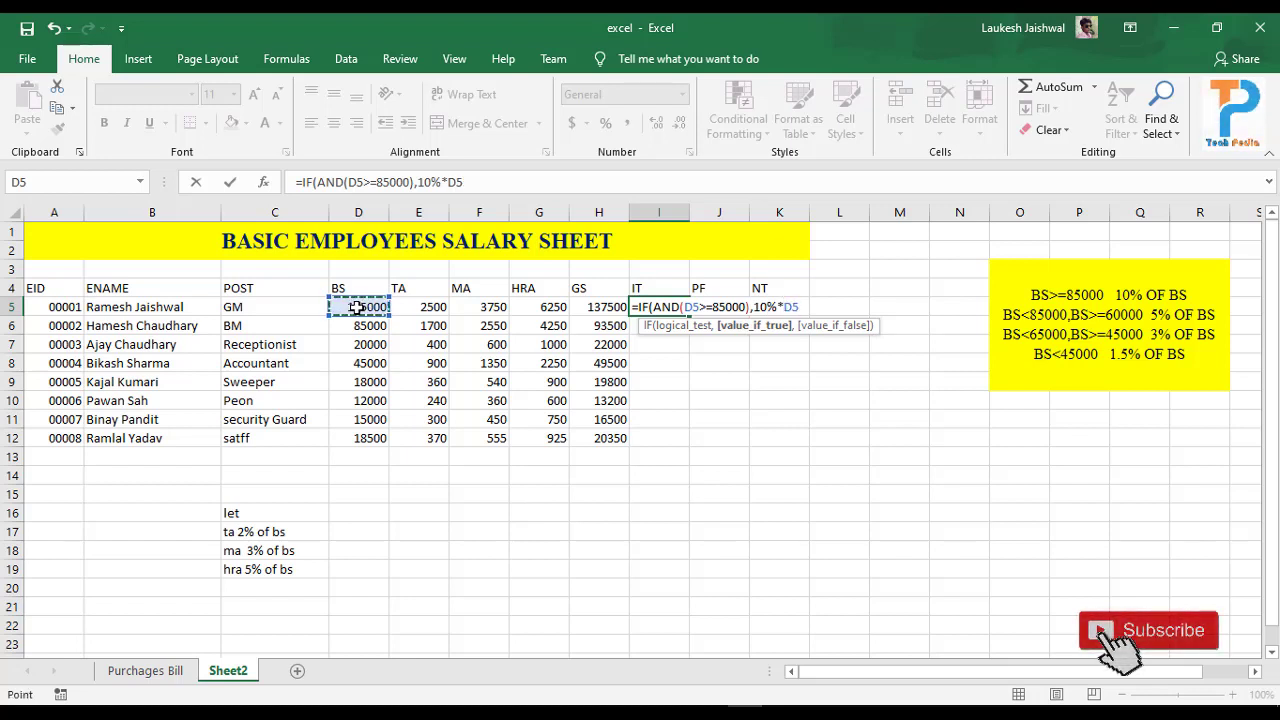
{"action": "type", "text": ","}
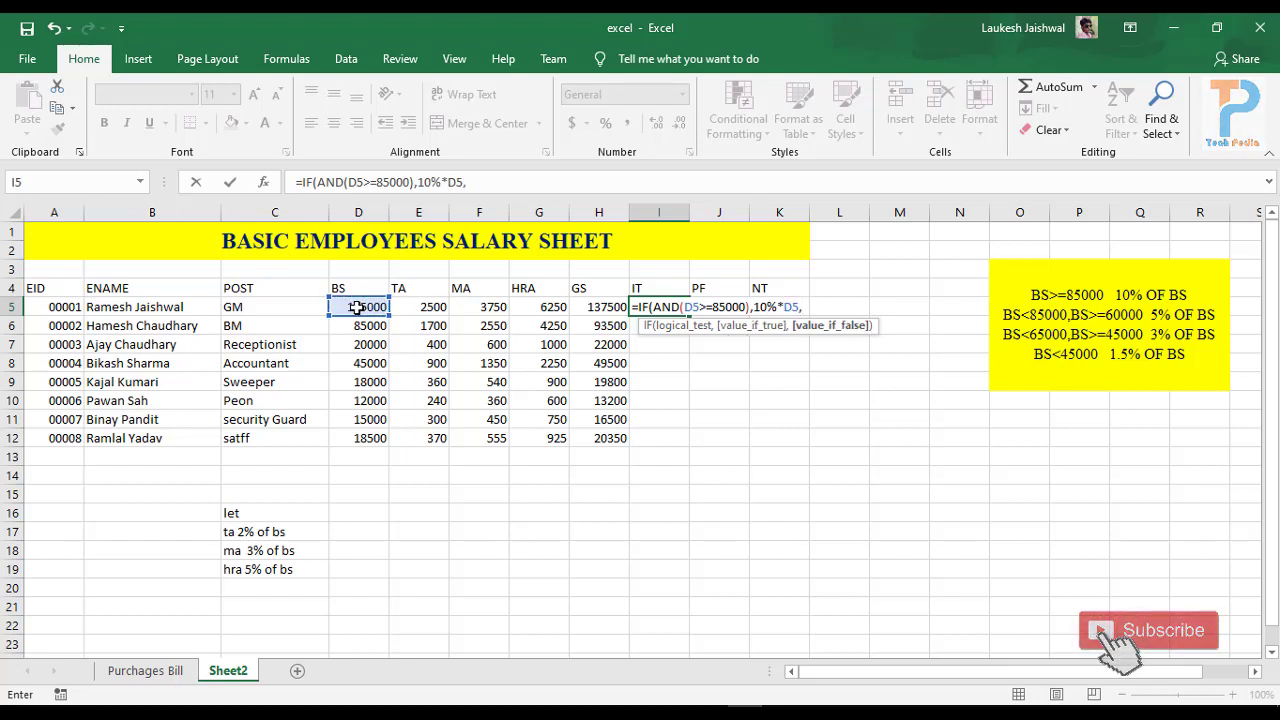
{"action": "key", "text": "BackSpace"}
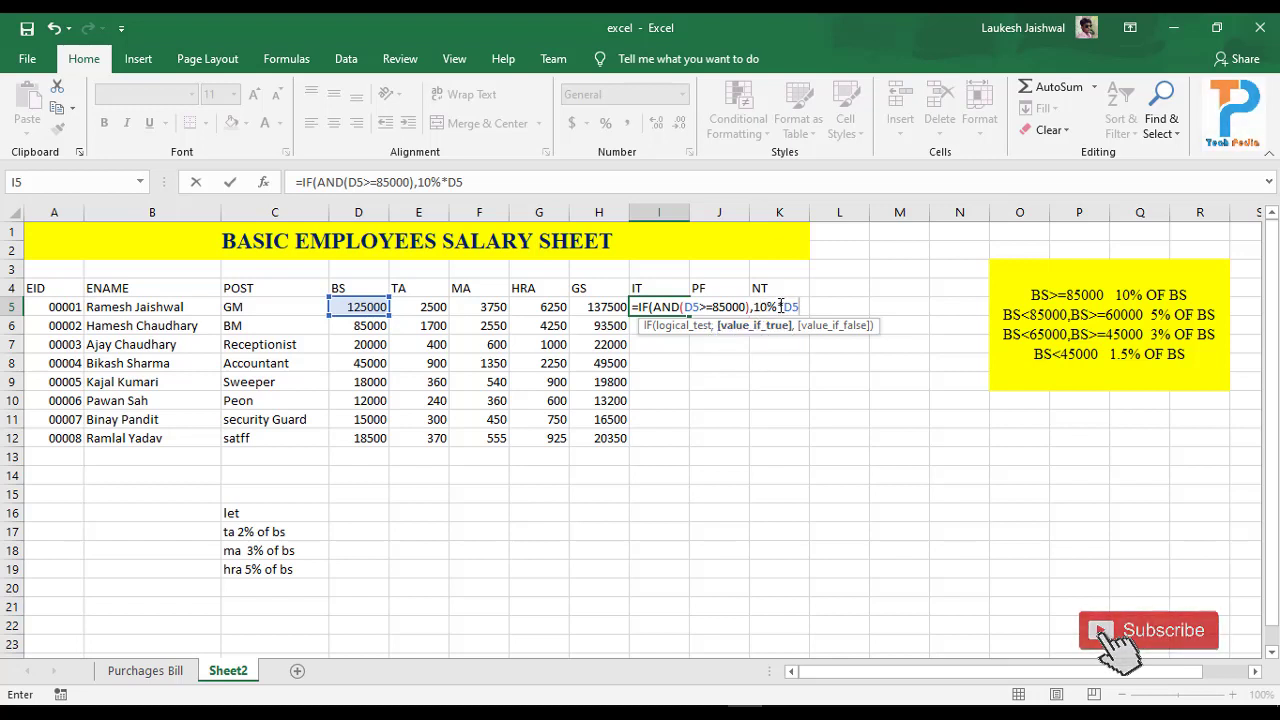
Step: Nest the second bracket in the I5 formula as IF(AND(D5<85000,D5>=65000),5%*D5
{"action": "type", "text": ",I"}
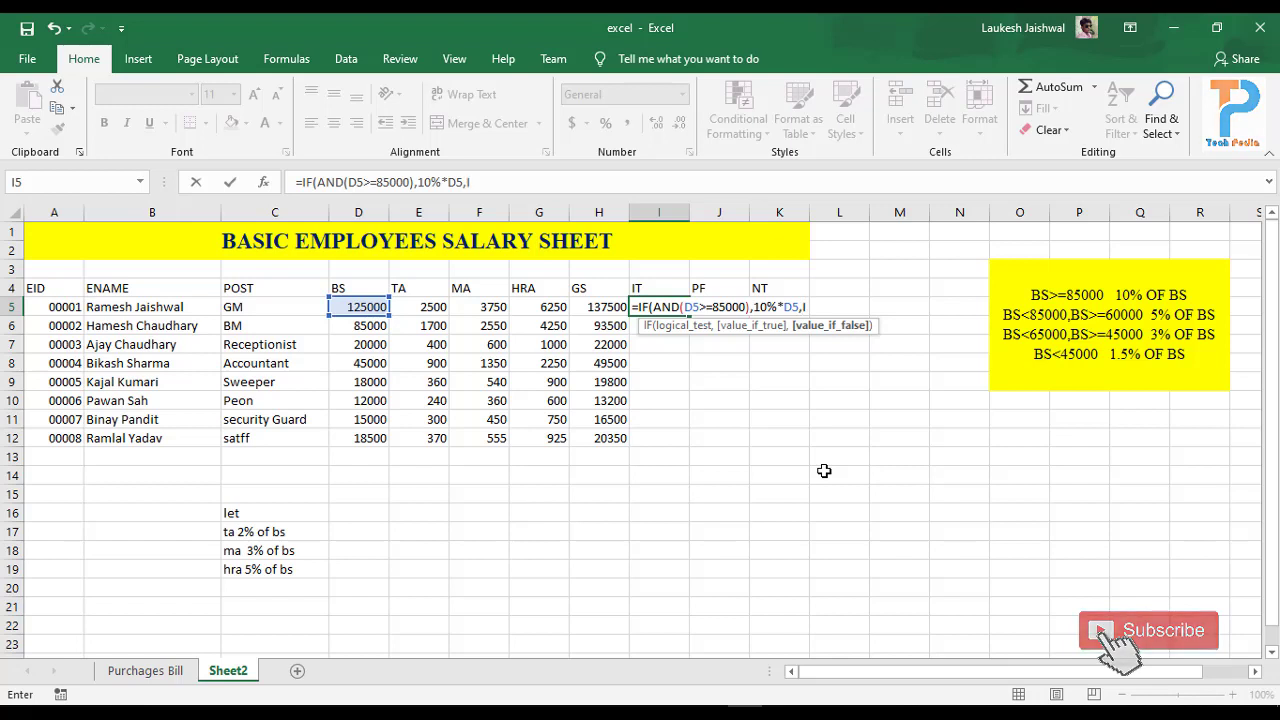
{"action": "type", "text": "F(AND"}
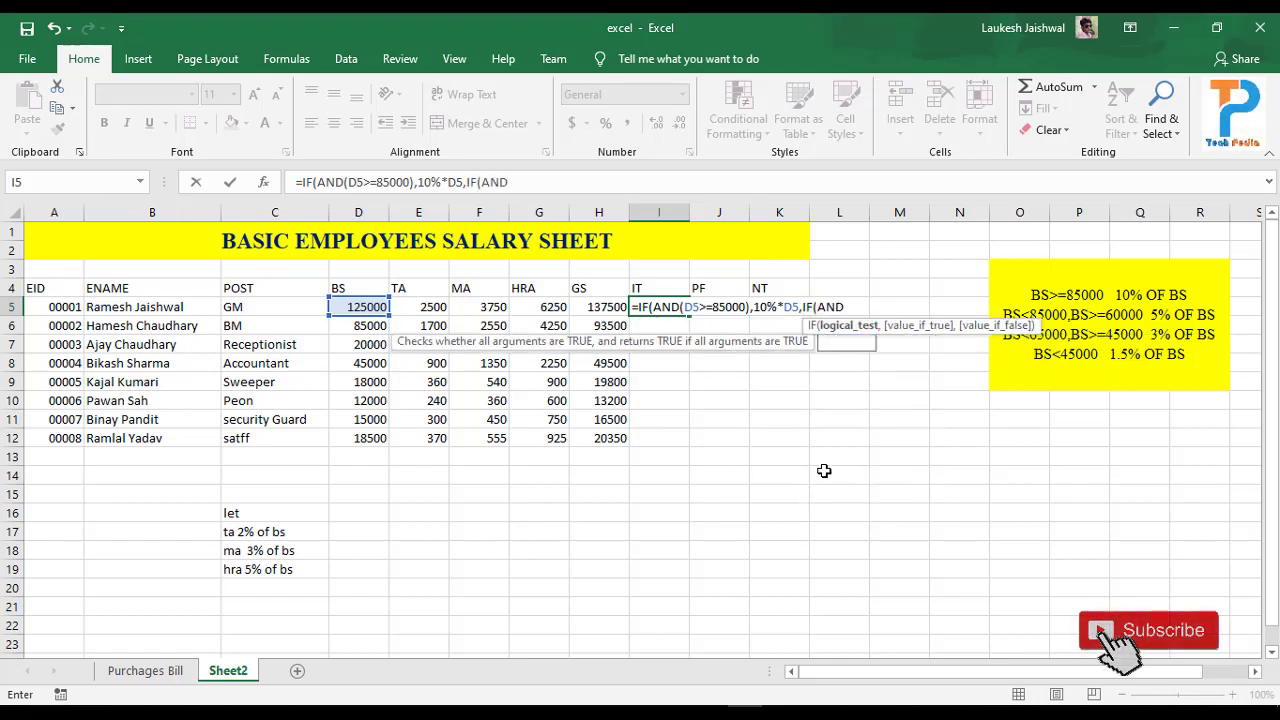
{"action": "type", "text": "("}
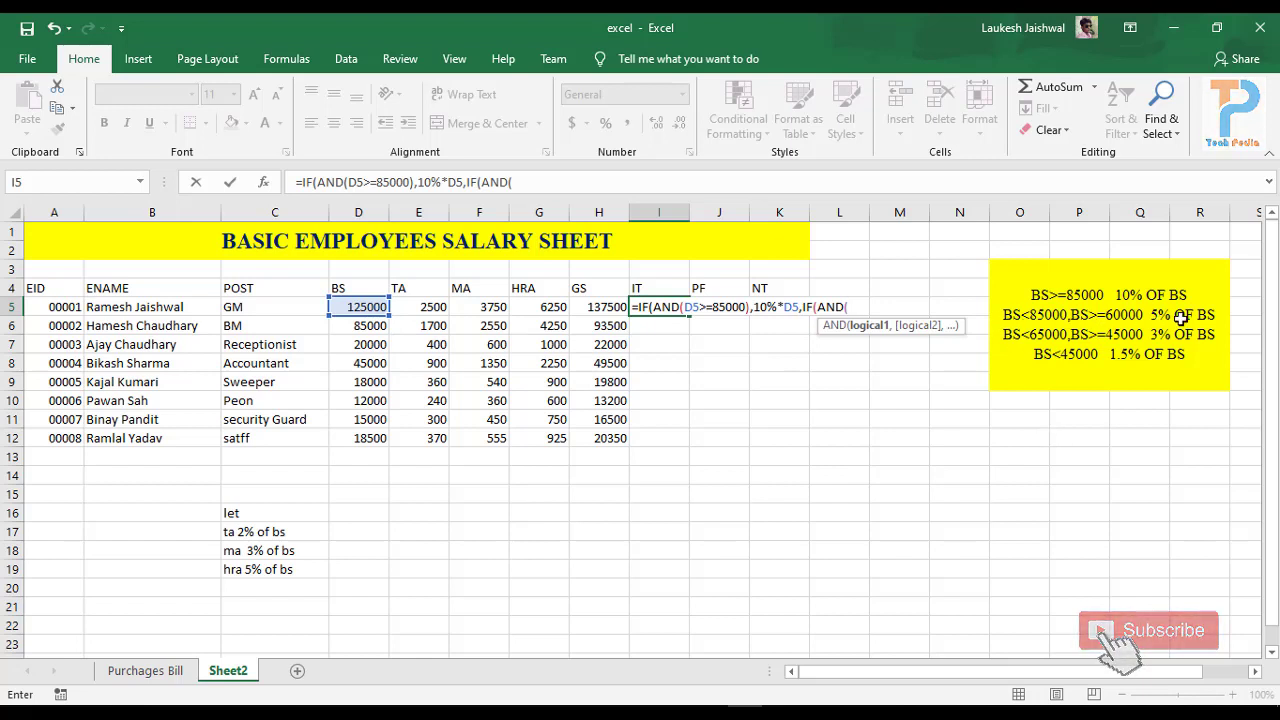
{"action": "left_click", "coordinate": [367, 307]}
{"action": "type", "text": "<"}
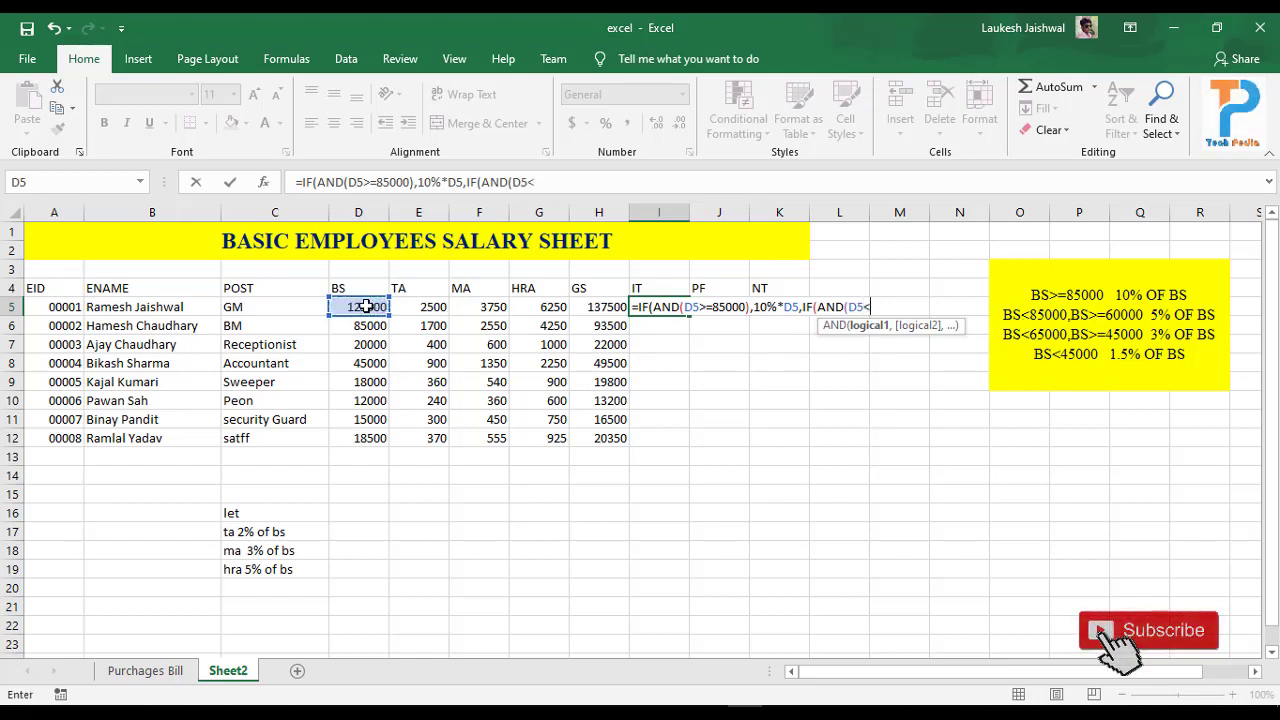
{"action": "type", "text": "85000"}
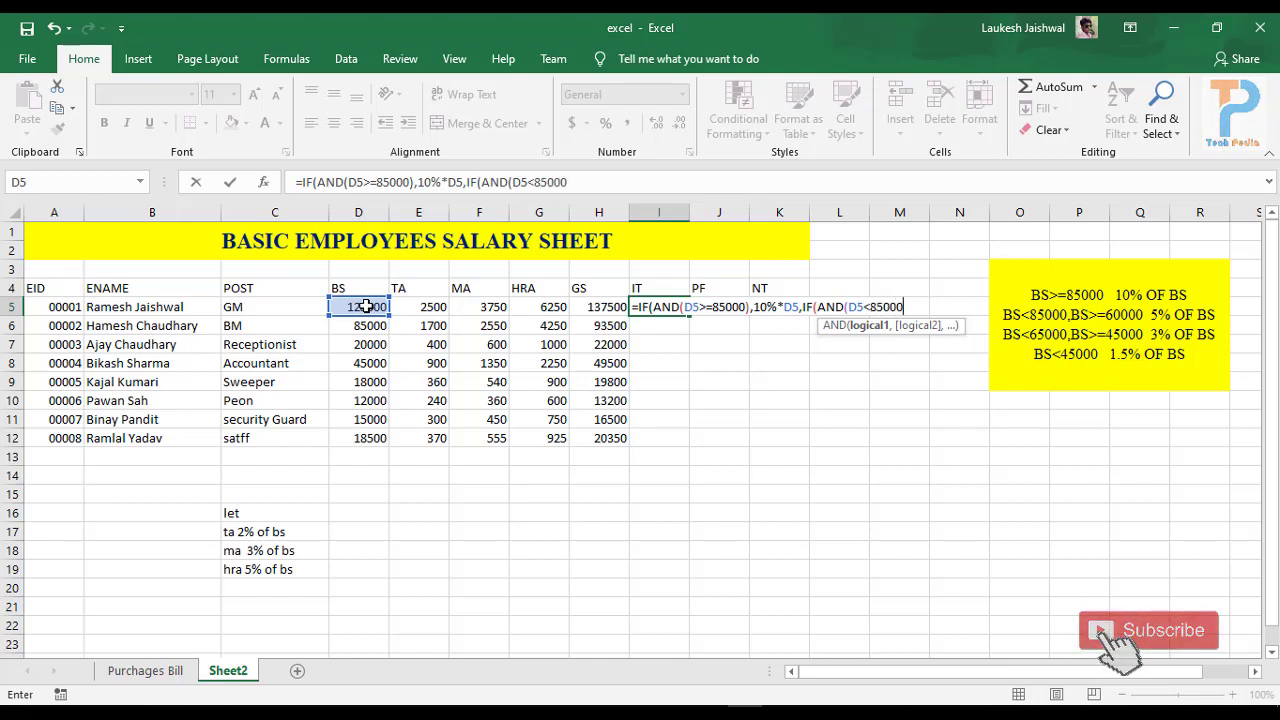
{"action": "type", "text": ","}
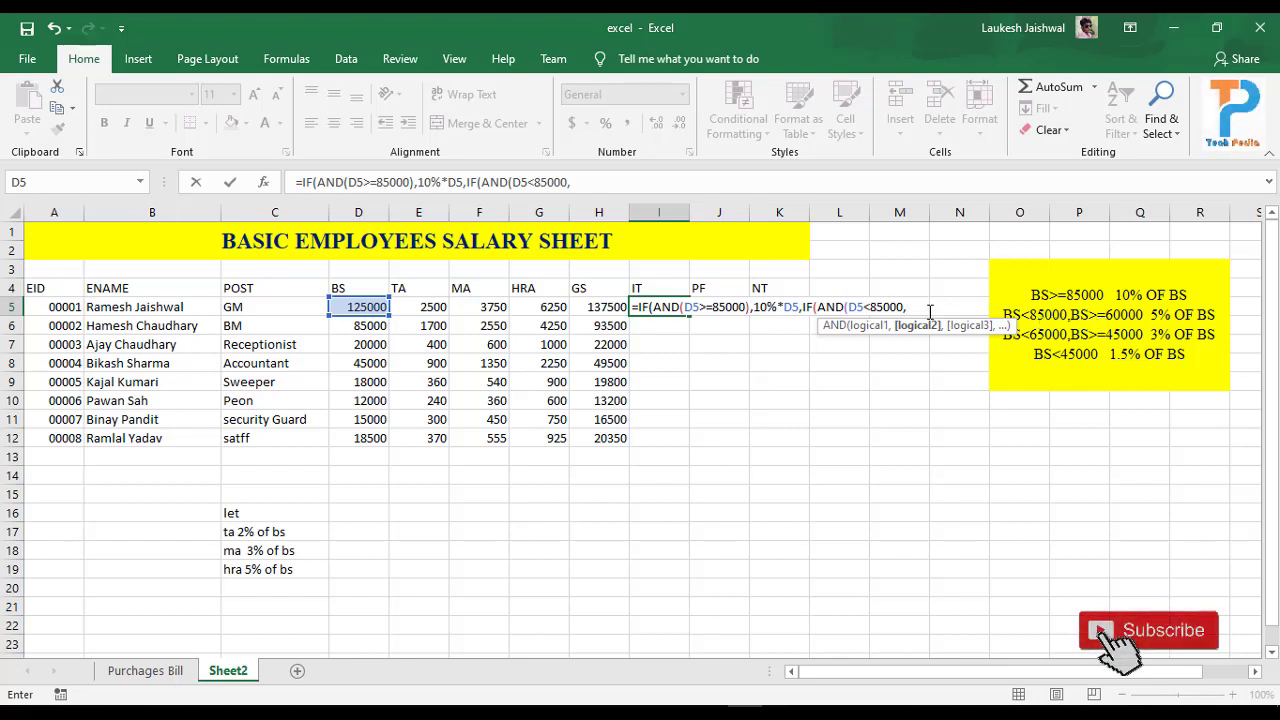
{"action": "left_click", "coordinate": [355, 306]}
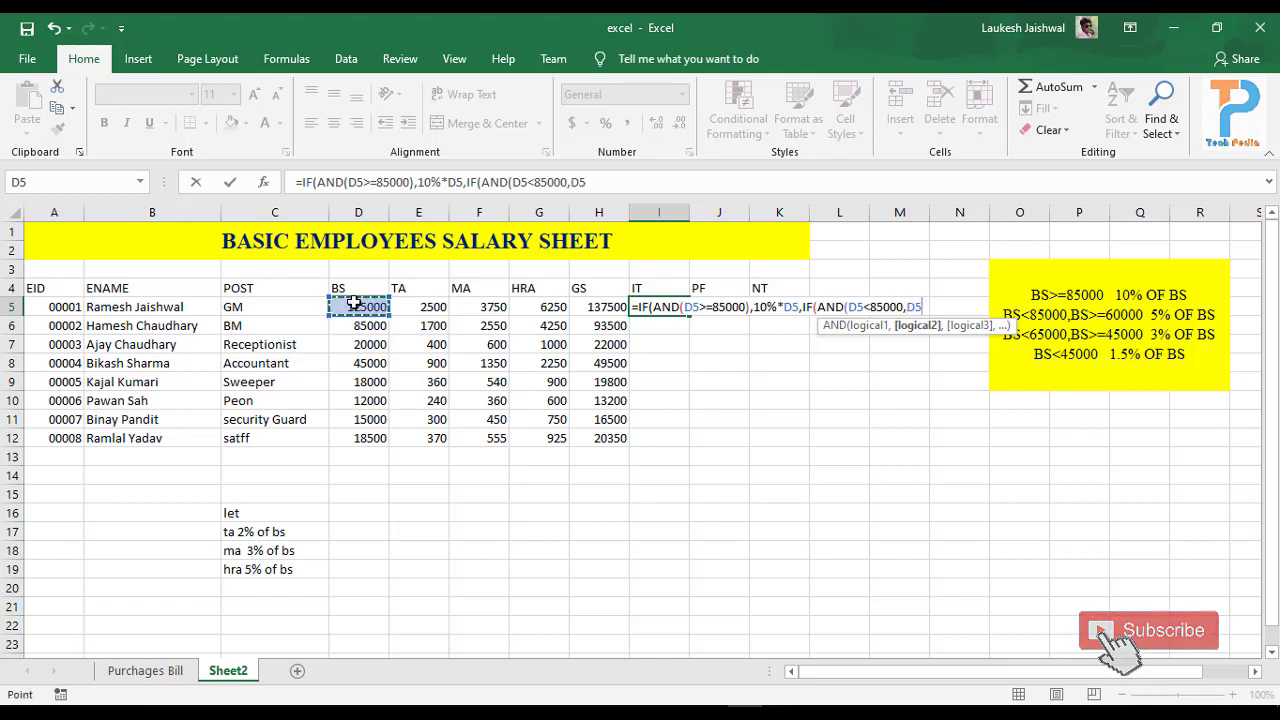
{"action": "type", "text": ">=65000"}
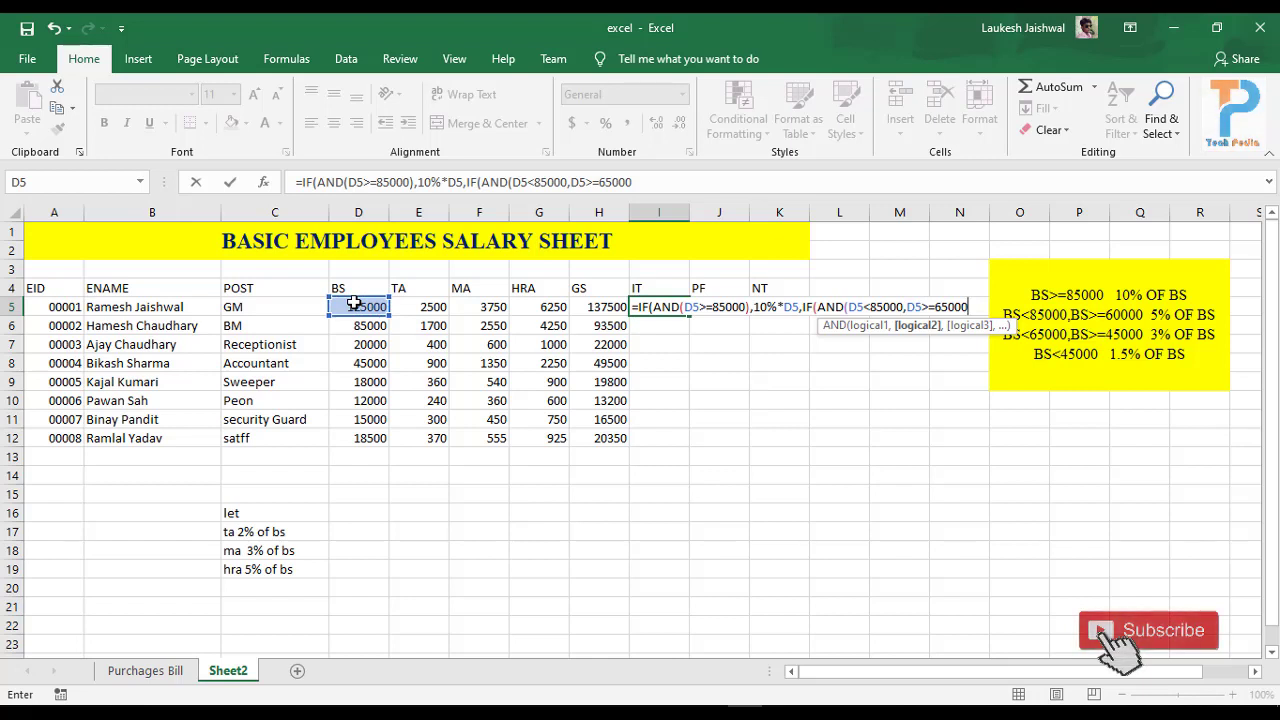
{"action": "type", "text": ")"}
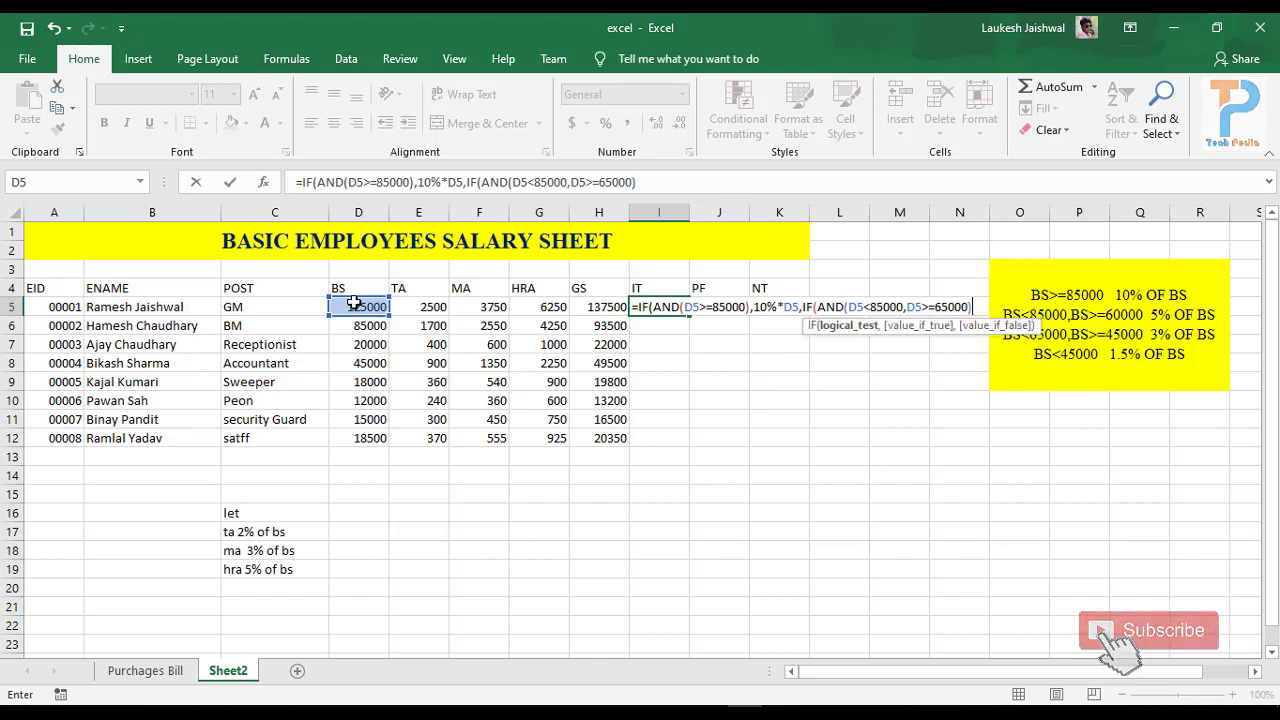
{"action": "type", "text": ",5%"}
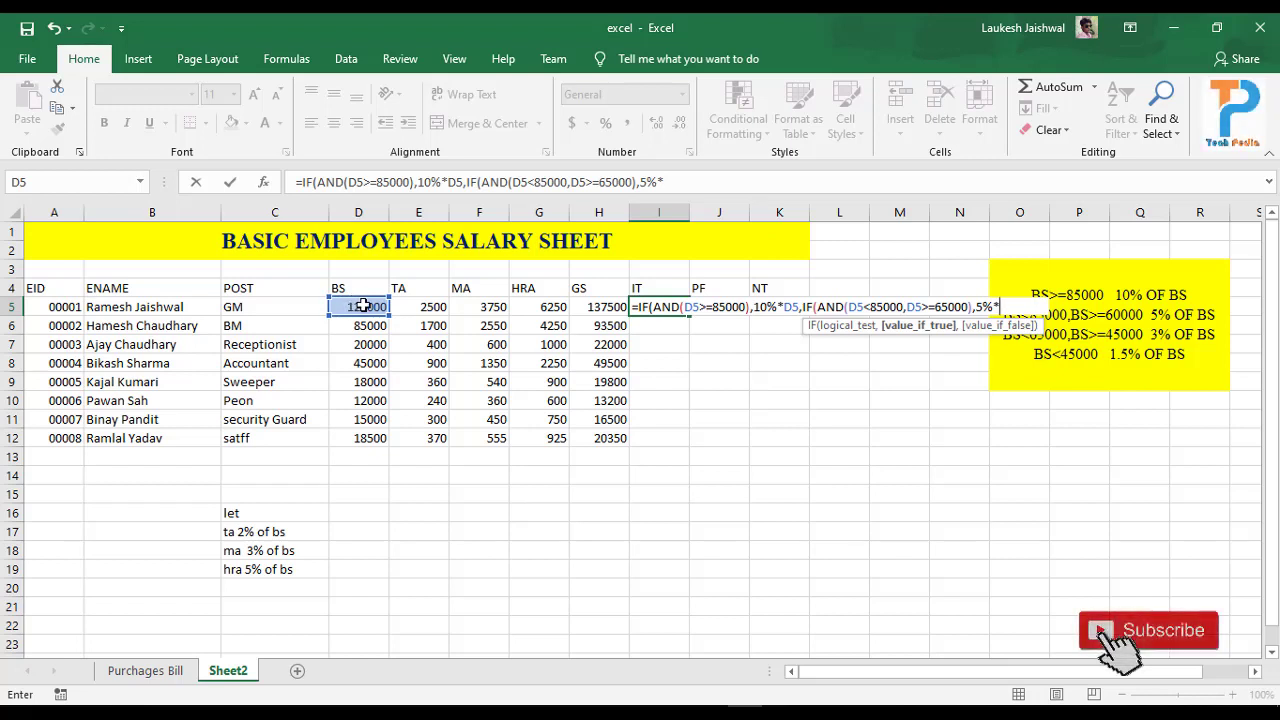
{"action": "type", "text": "*"}
{"action": "left_click", "coordinate": [362, 306]}
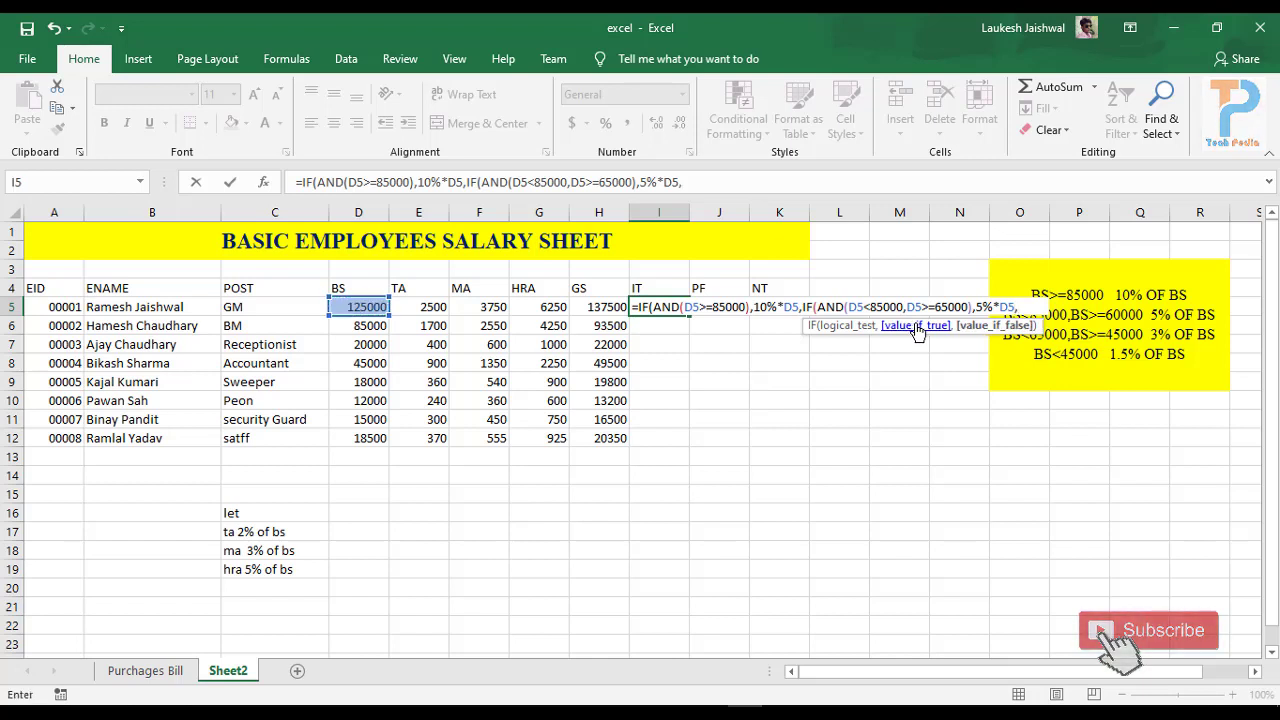
Step: Nest the third bracket condition in the I5 formula as IF(AND(D5<65000,D5>=45000)
{"action": "type", "text": ",IF"}
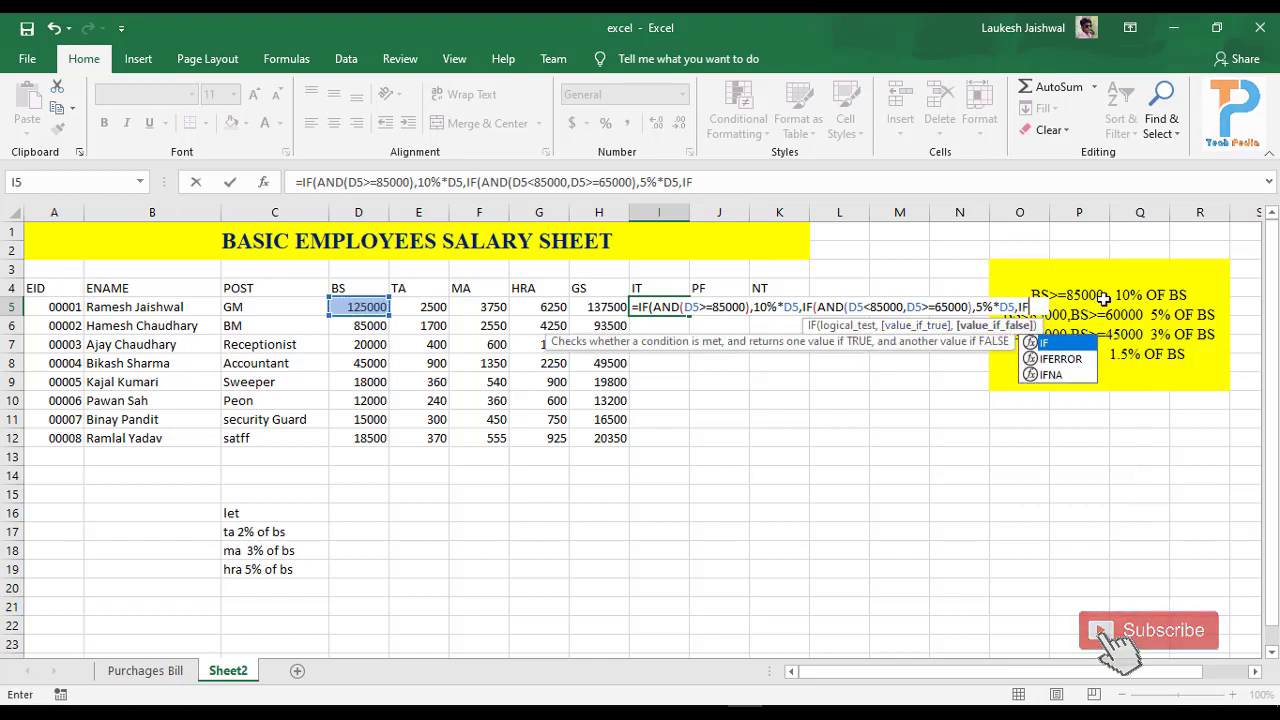
{"action": "type", "text": "(AND("}
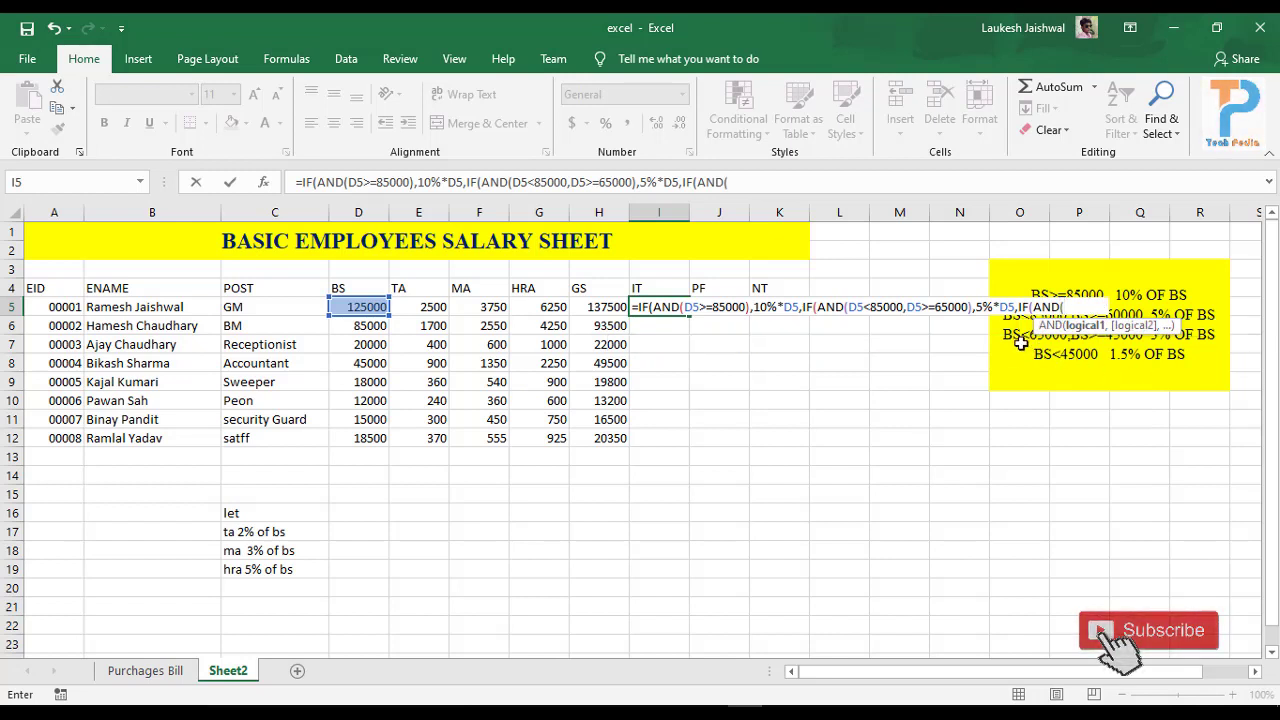
{"action": "left_click", "coordinate": [365, 309]}
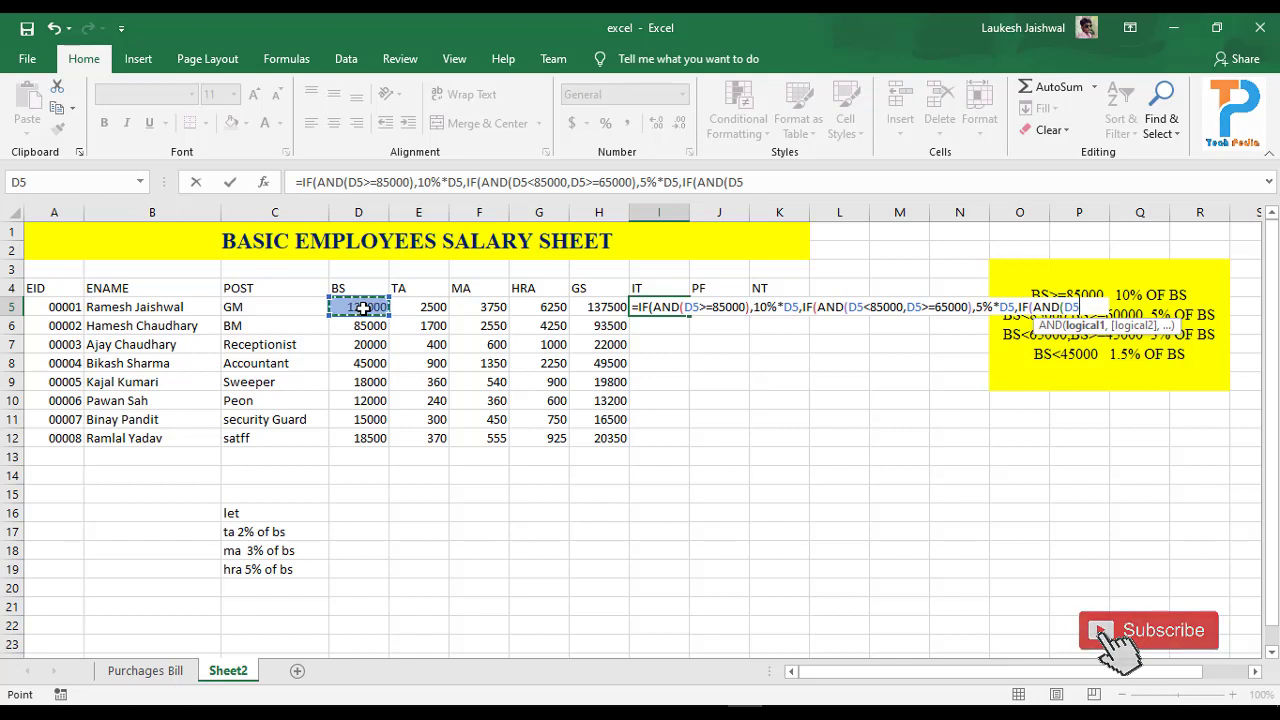
{"action": "type", "text": "<65000"}
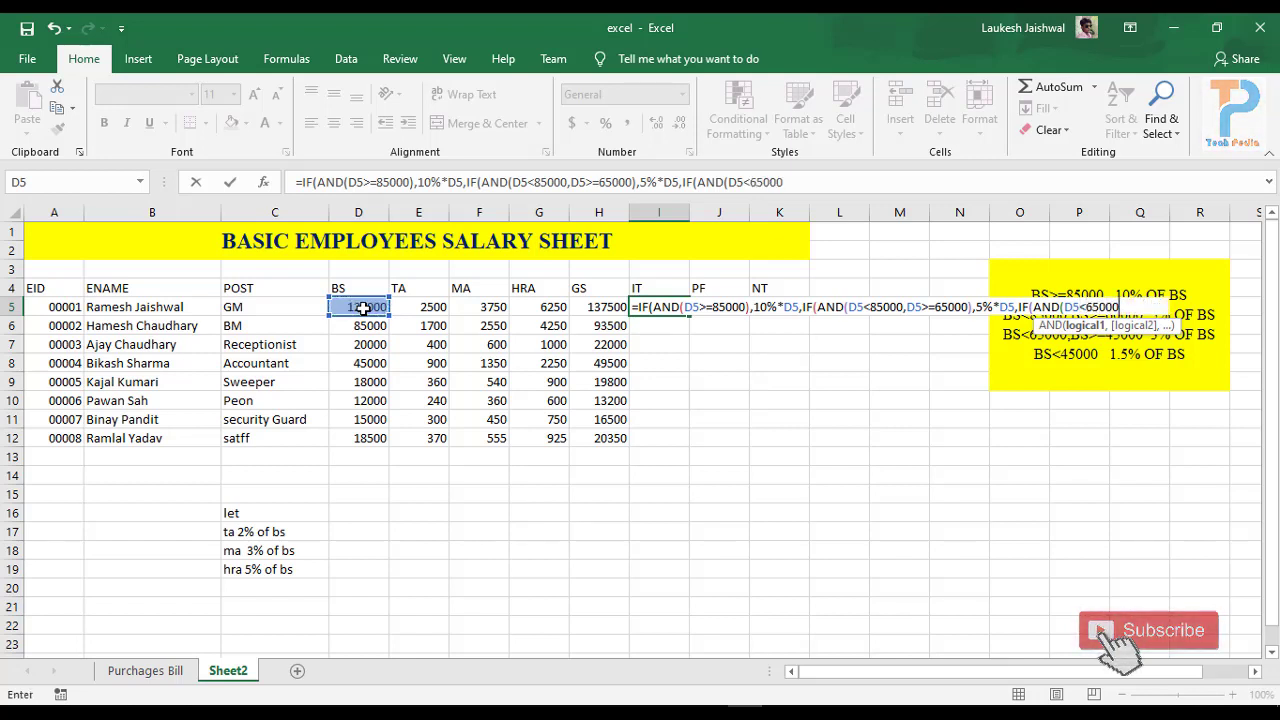
{"action": "type", "text": ","}
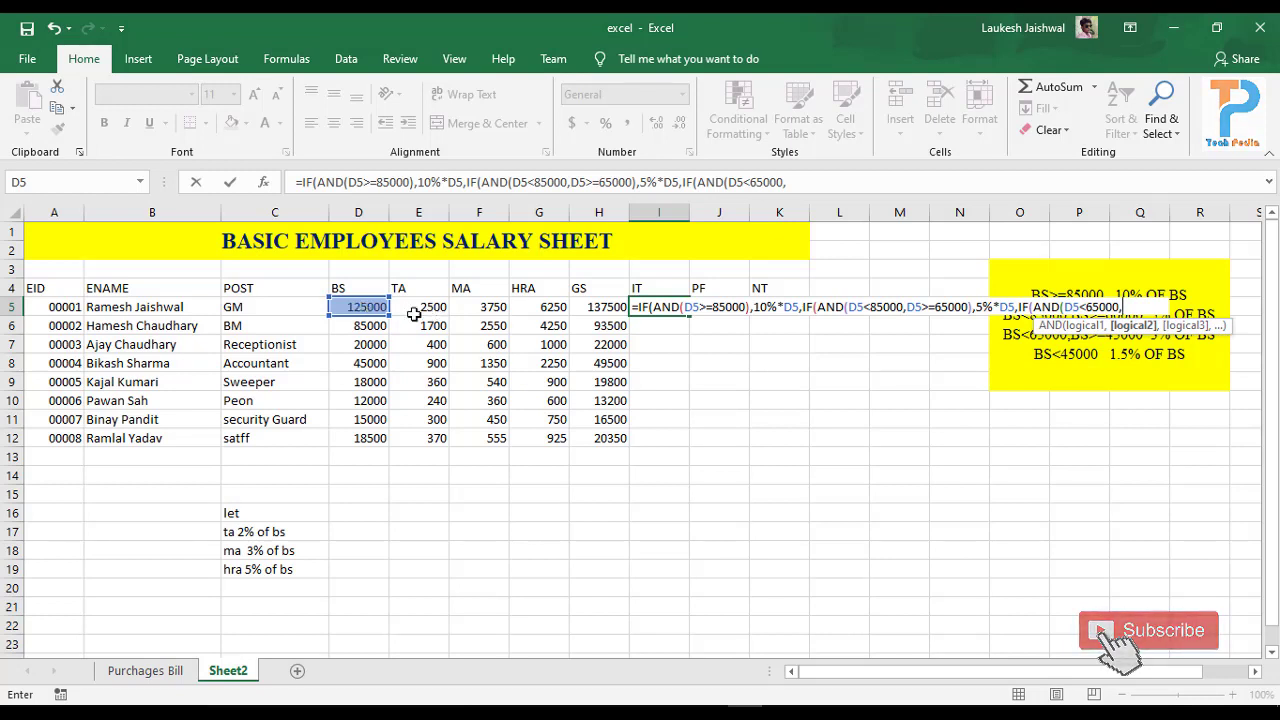
{"action": "left_click", "coordinate": [368, 310]}
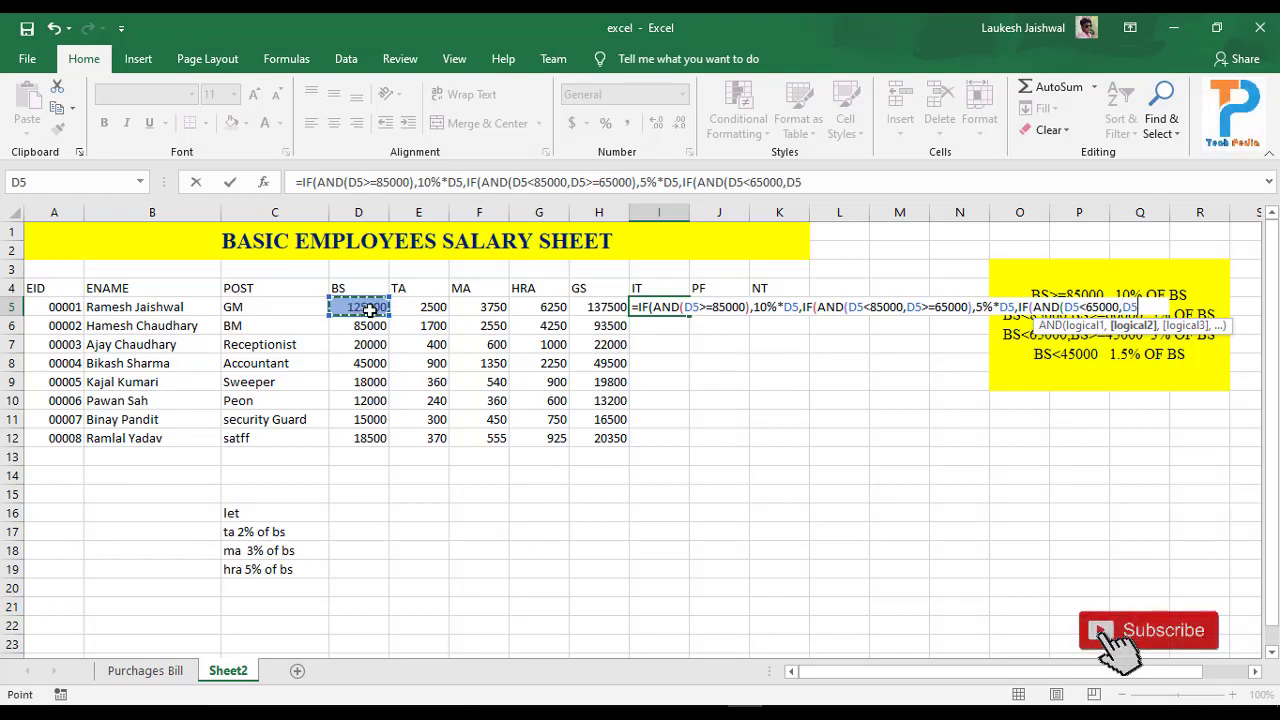
{"action": "type", "text": ">=45000"}
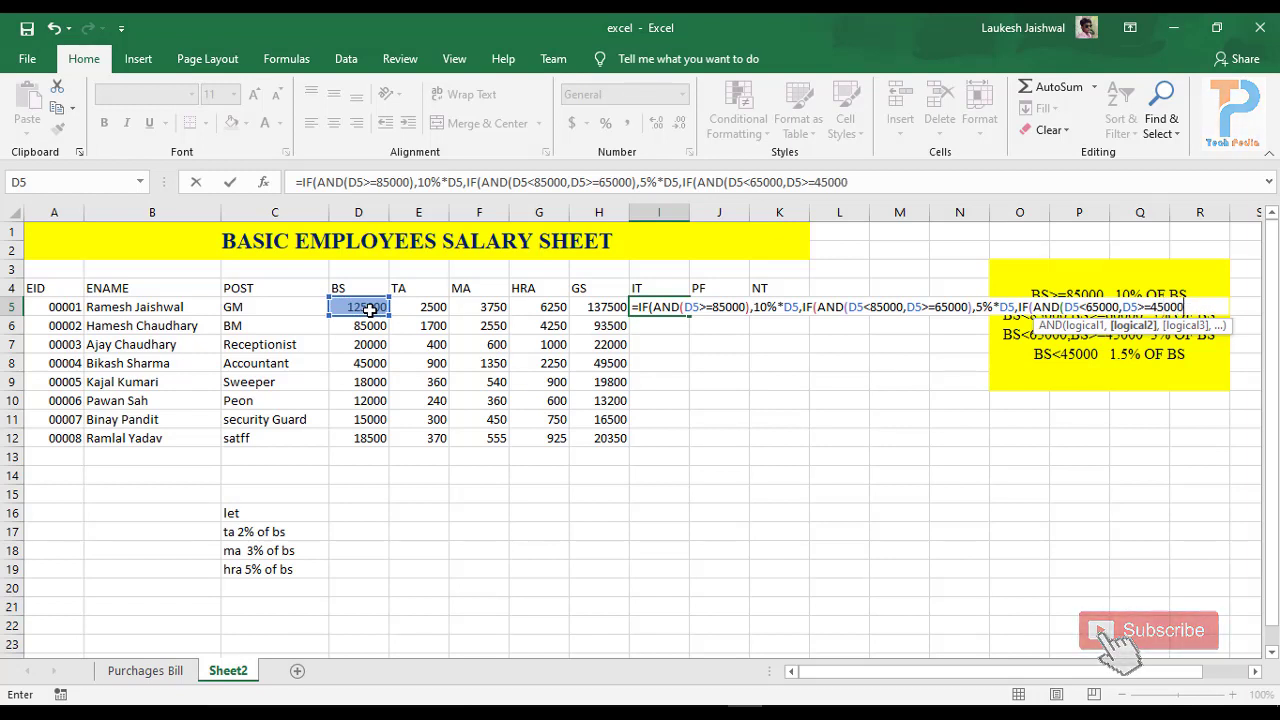
{"action": "type", "text": ")"}
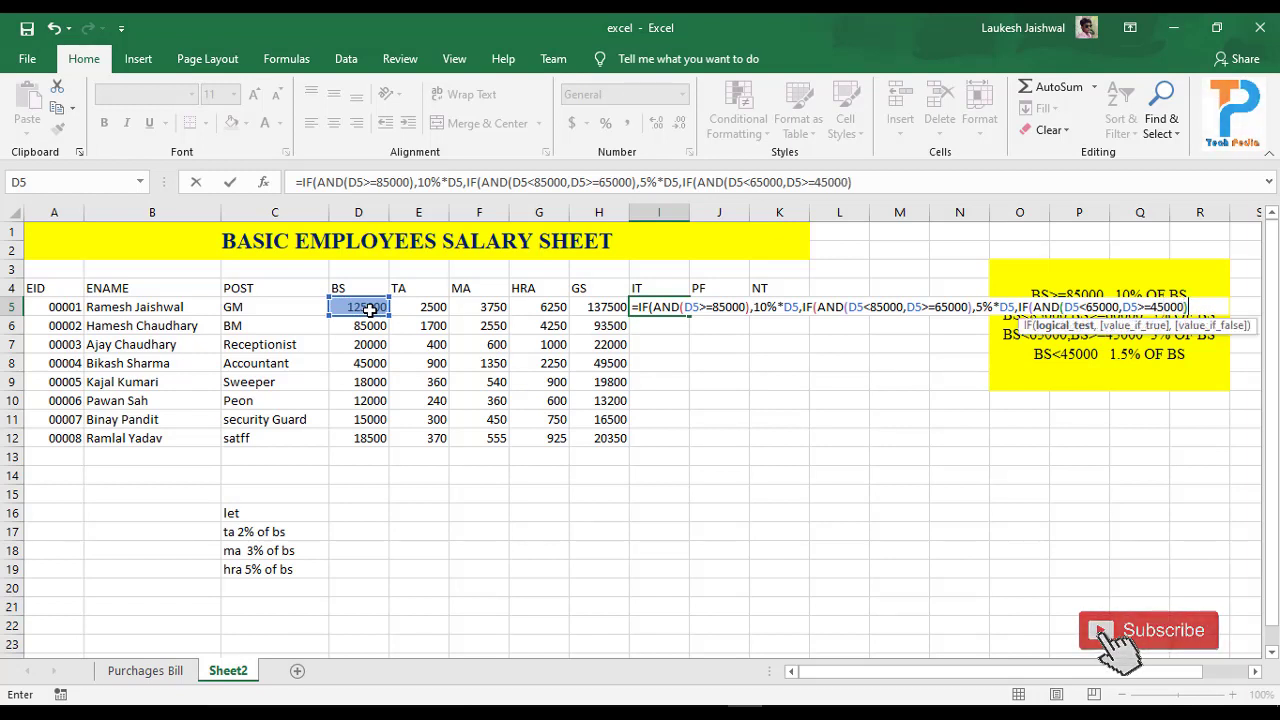
Step: Add 3%*D5 as the value returned when the third-bracket condition in the I5 formula is true
{"action": "type", "text": ",D"}
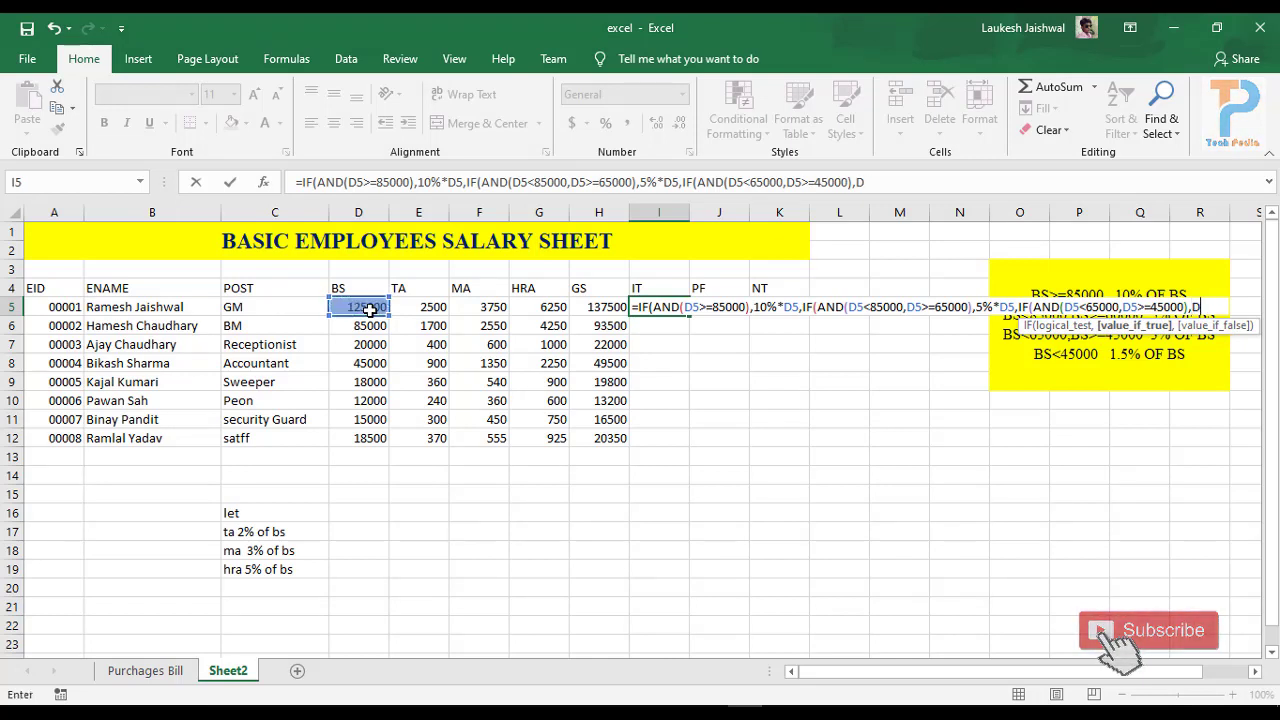
{"action": "key", "text": "BackSpace"}
{"action": "type", "text": "3%*"}
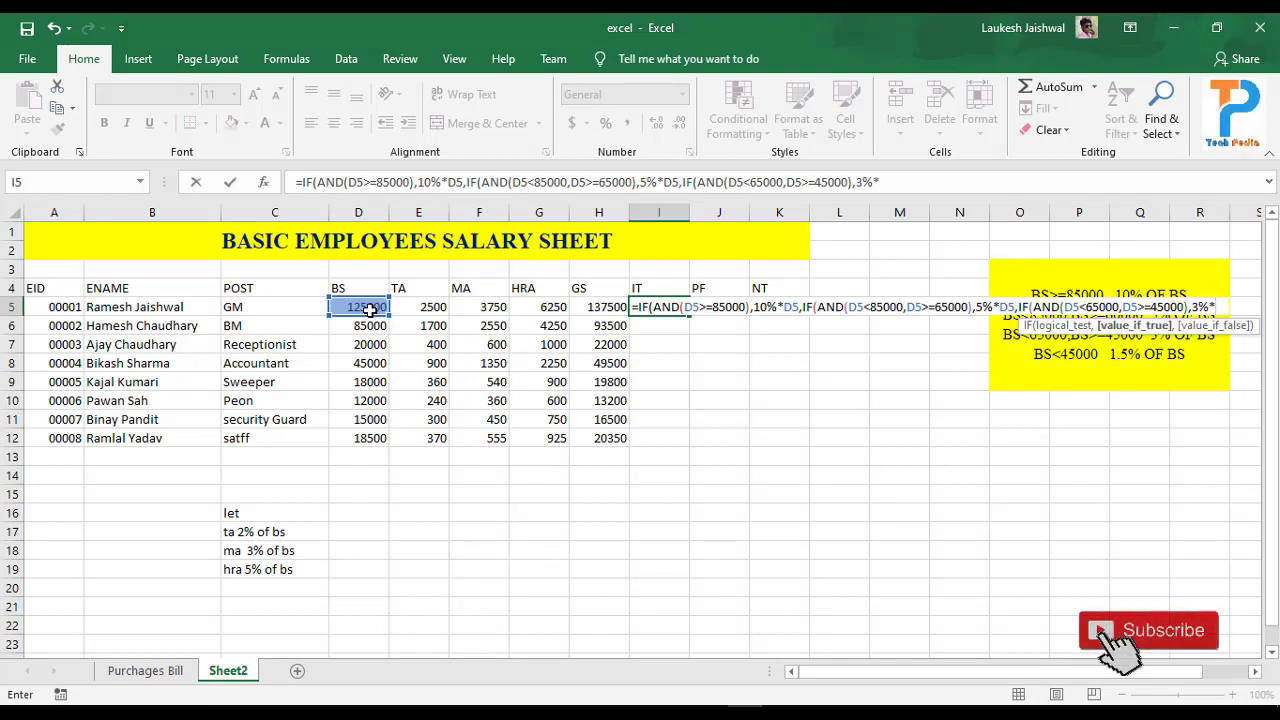
{"action": "left_click", "coordinate": [369, 310]}
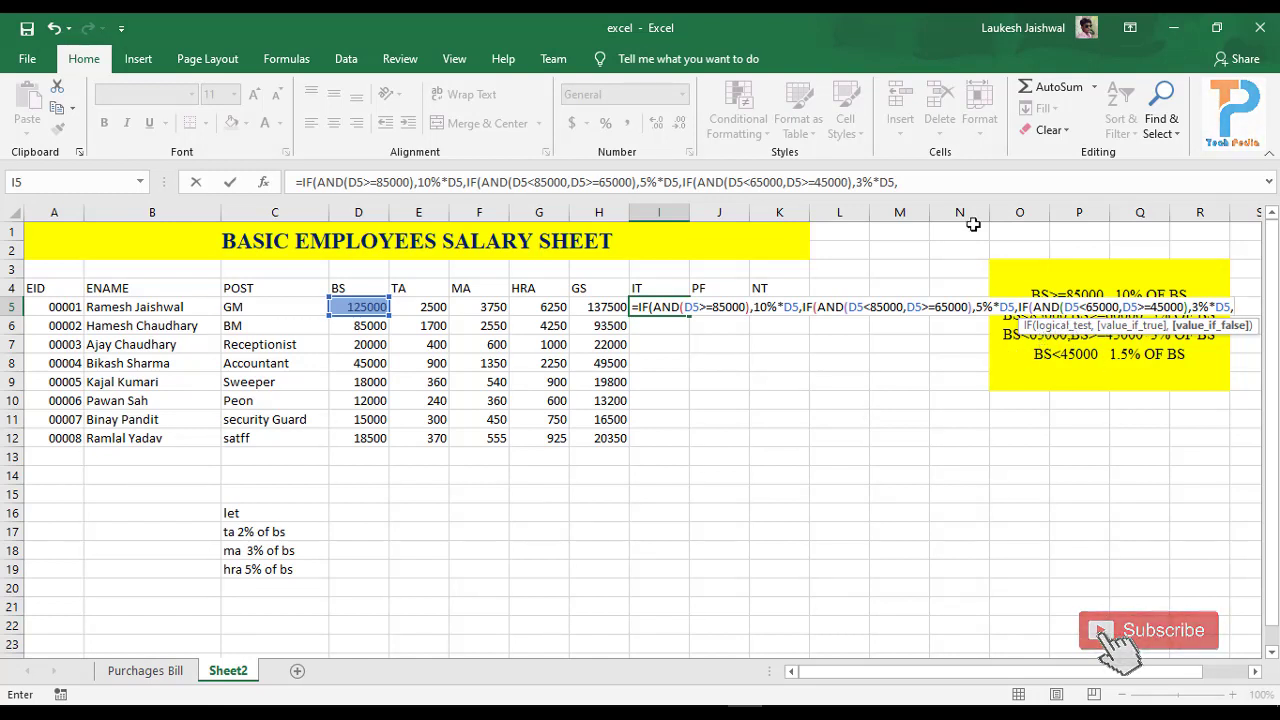
Step: Add 1.5%*D5 at the end of the I5 formula as the value when no bracket condition is met
{"action": "left_click", "coordinate": [918, 184]}
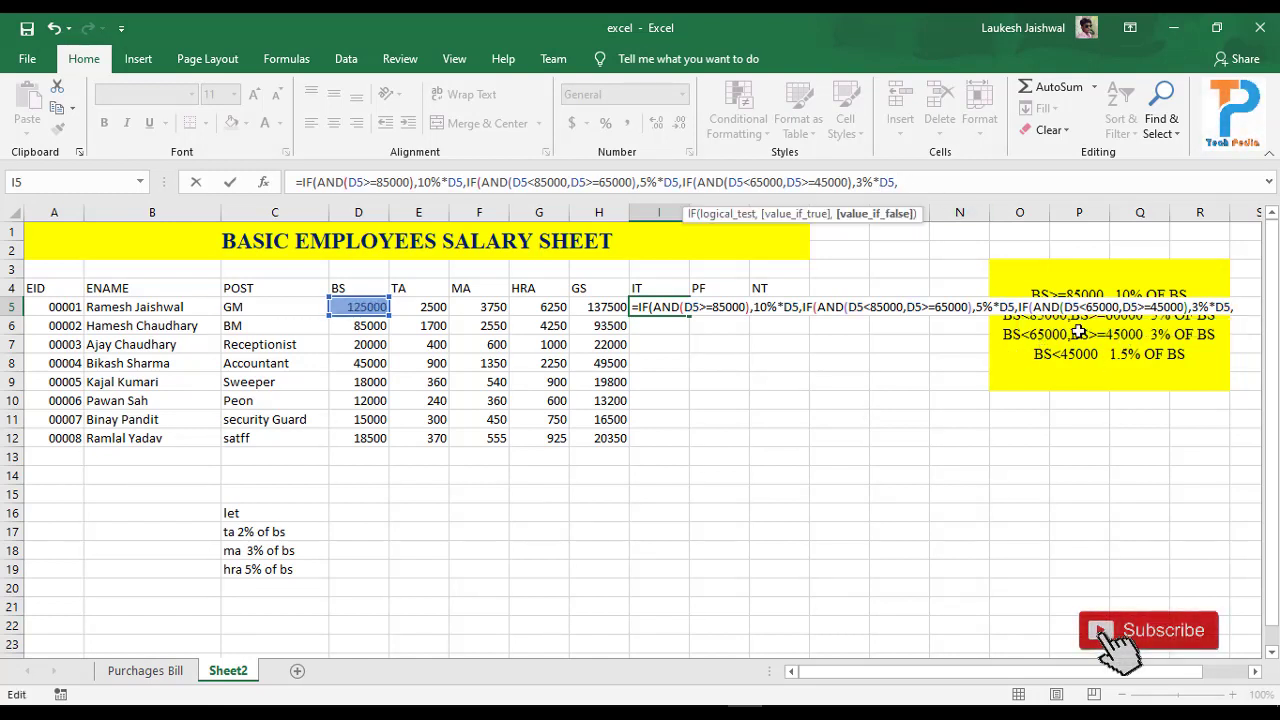
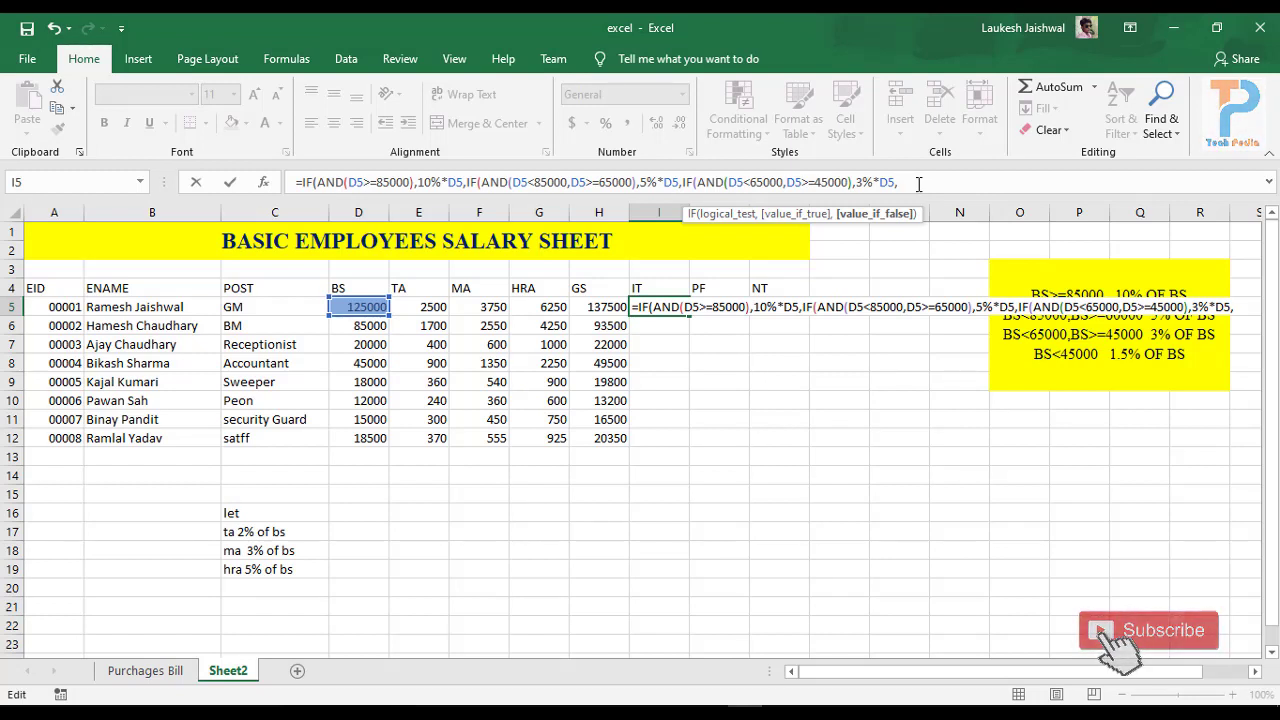
{"action": "type", "text": "1"}
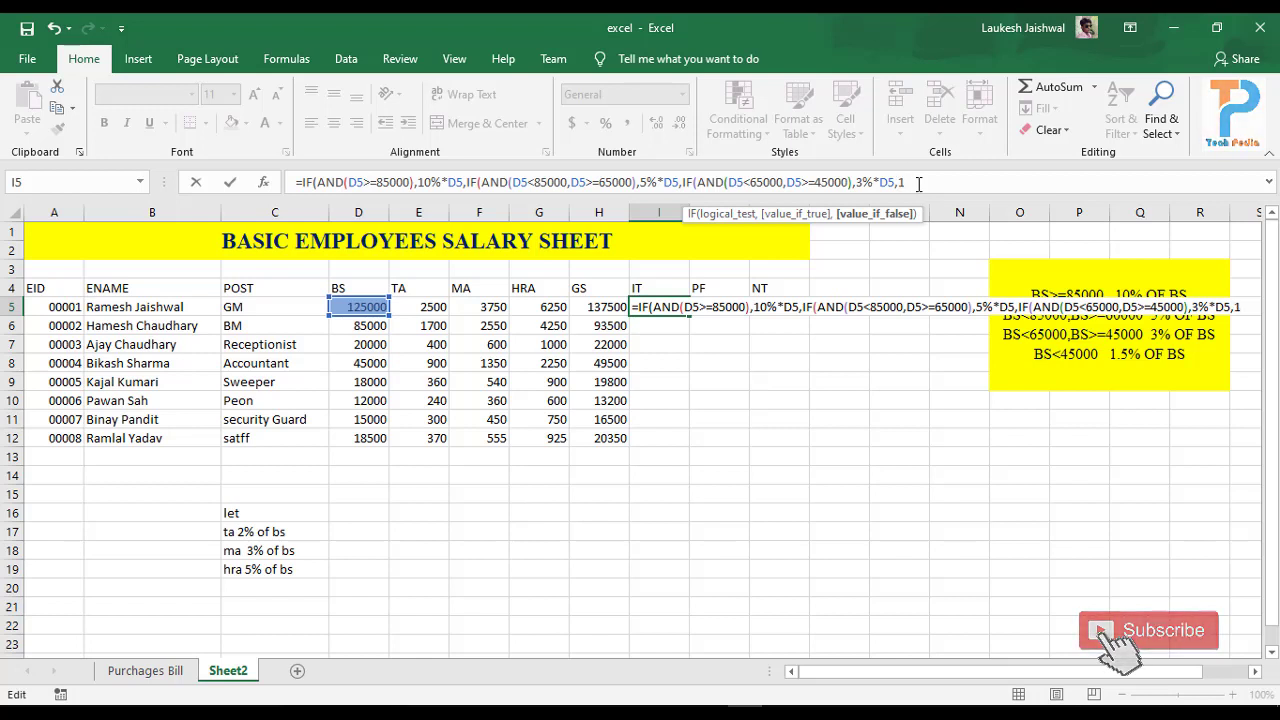
{"action": "type", "text": ".5%"}
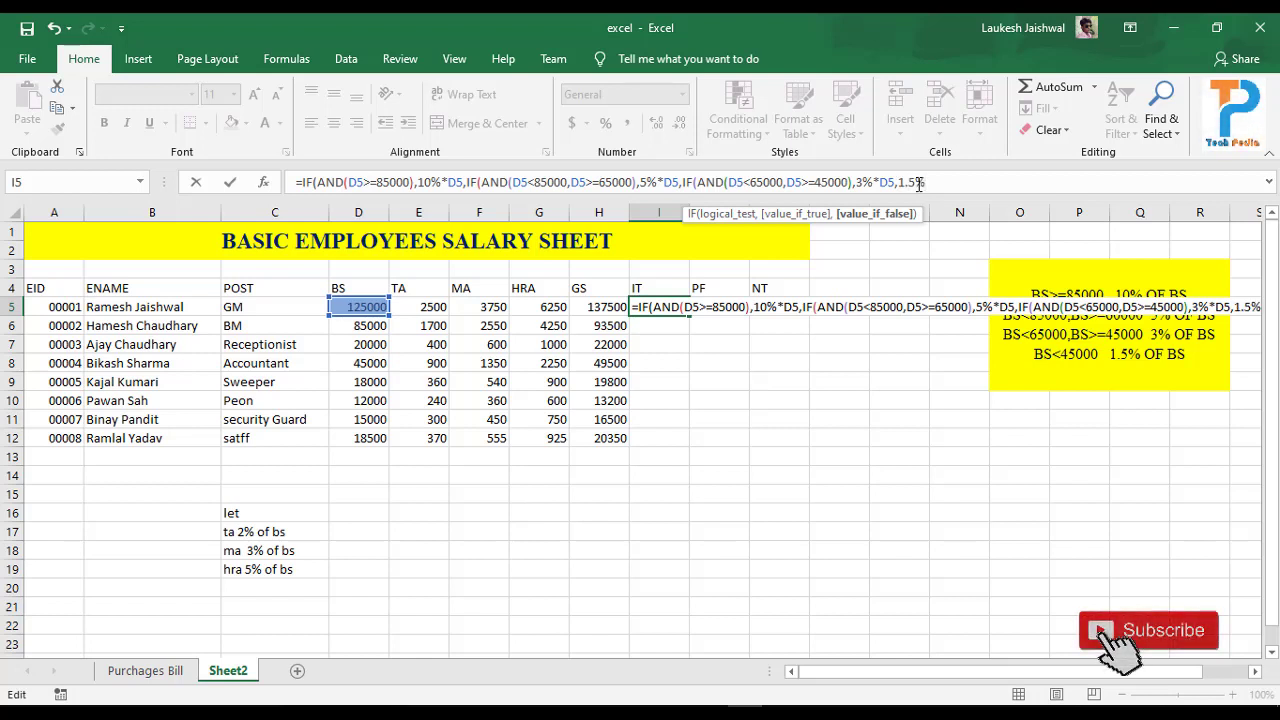
{"action": "type", "text": "*"}
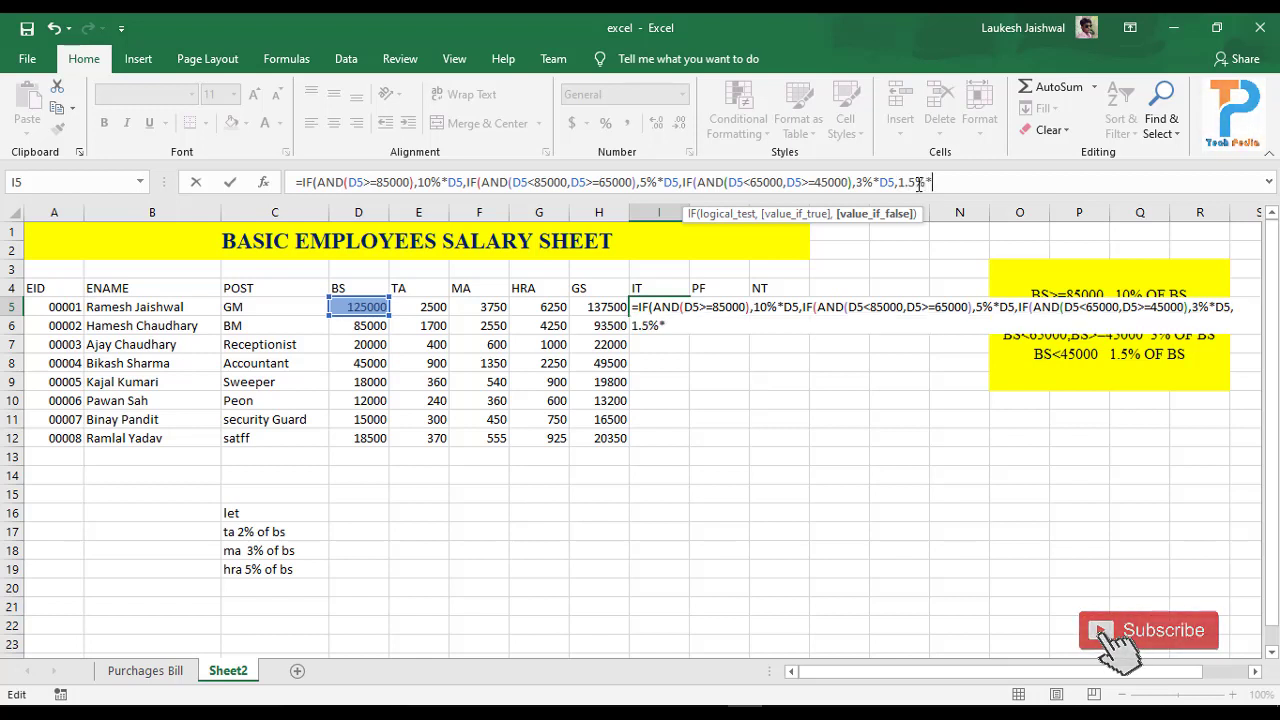
{"action": "left_click", "coordinate": [361, 307]}
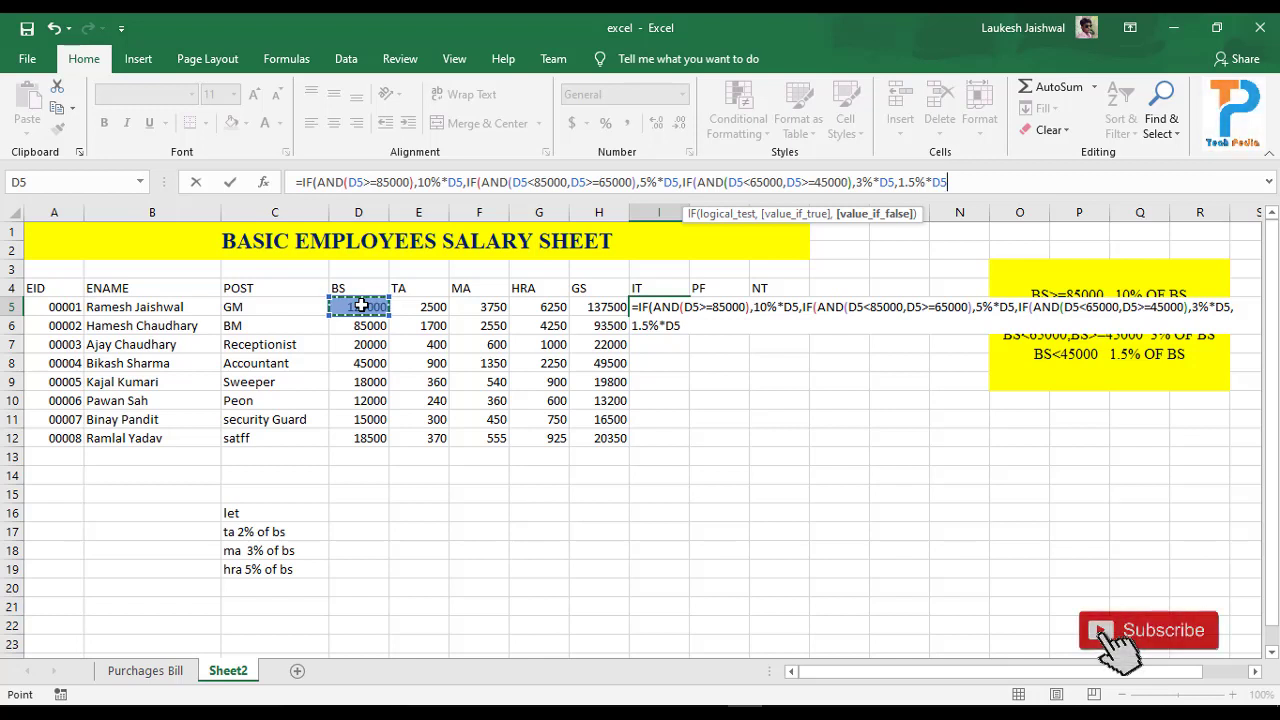
Step: Close the three nested IFs in the I5 formula with ))) and enter it
{"action": "type", "text": ")"}
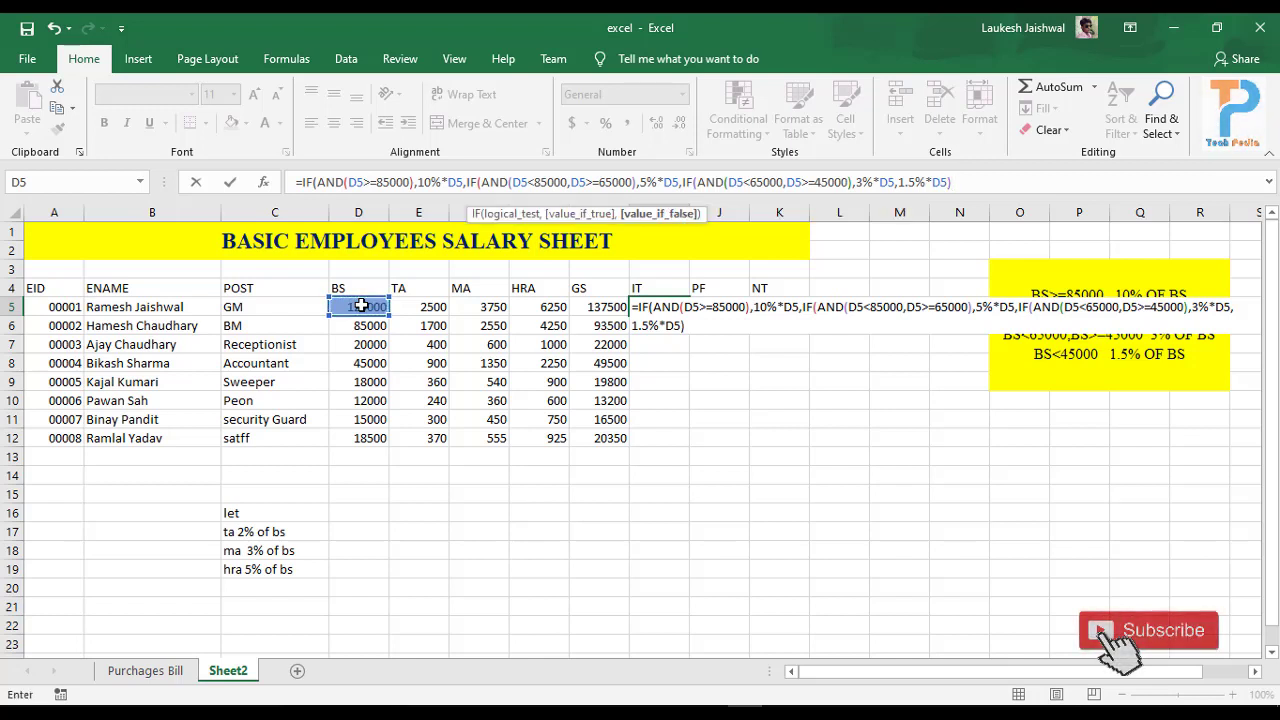
{"action": "type", "text": "))"}
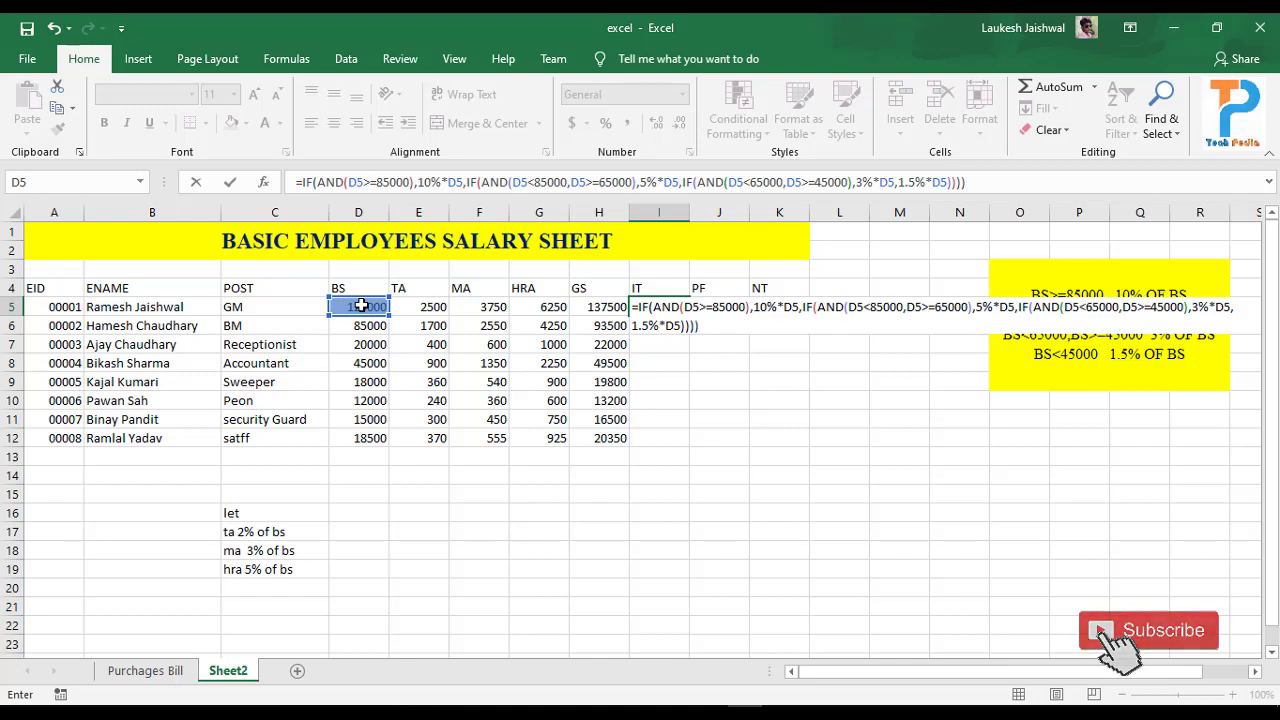
{"action": "type", "text": ")"}
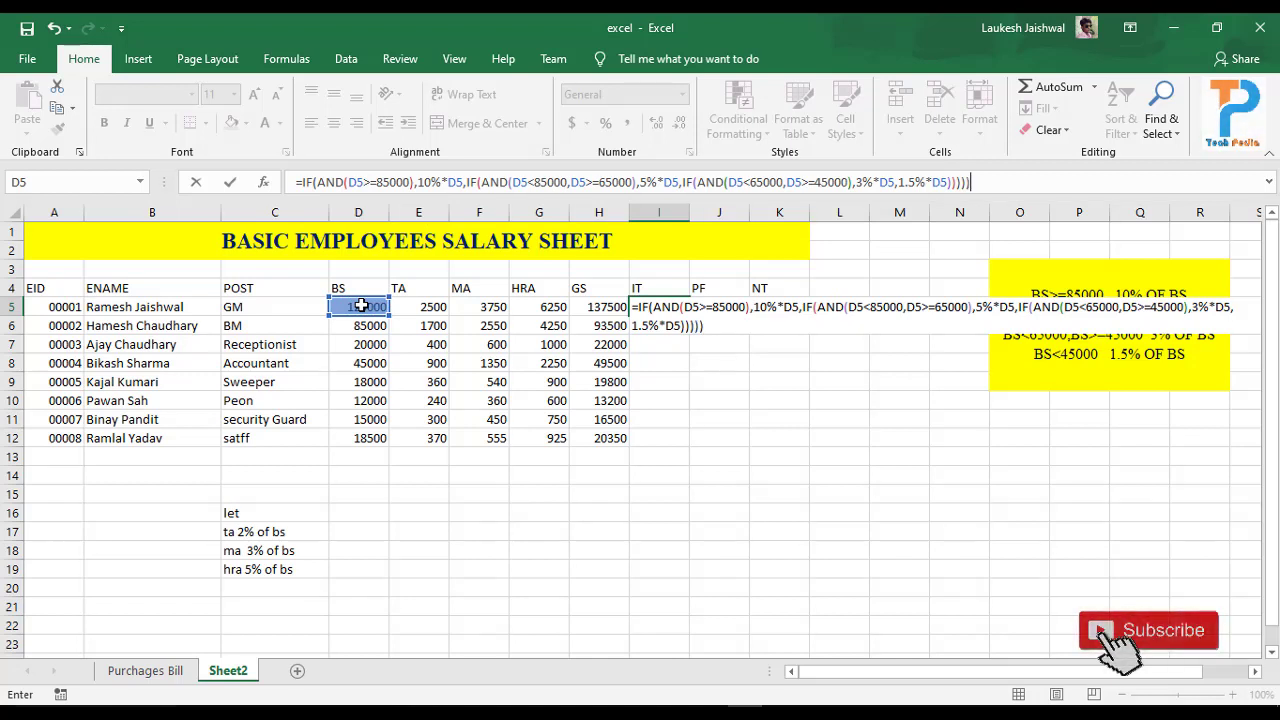
{"action": "type", "text": ")"}
{"action": "key", "text": "BackSpace"}
{"action": "key", "text": "BackSpace"}
{"action": "key", "text": "BackSpace"}
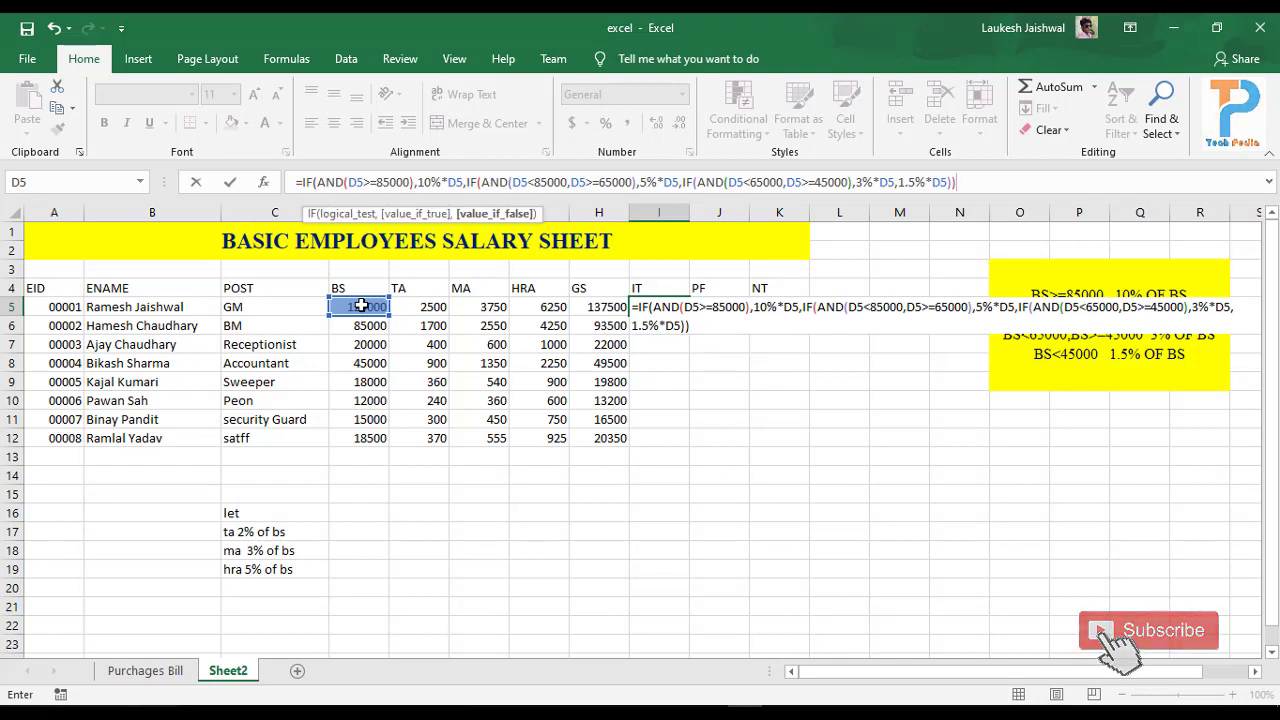
{"action": "type", "text": ")"}
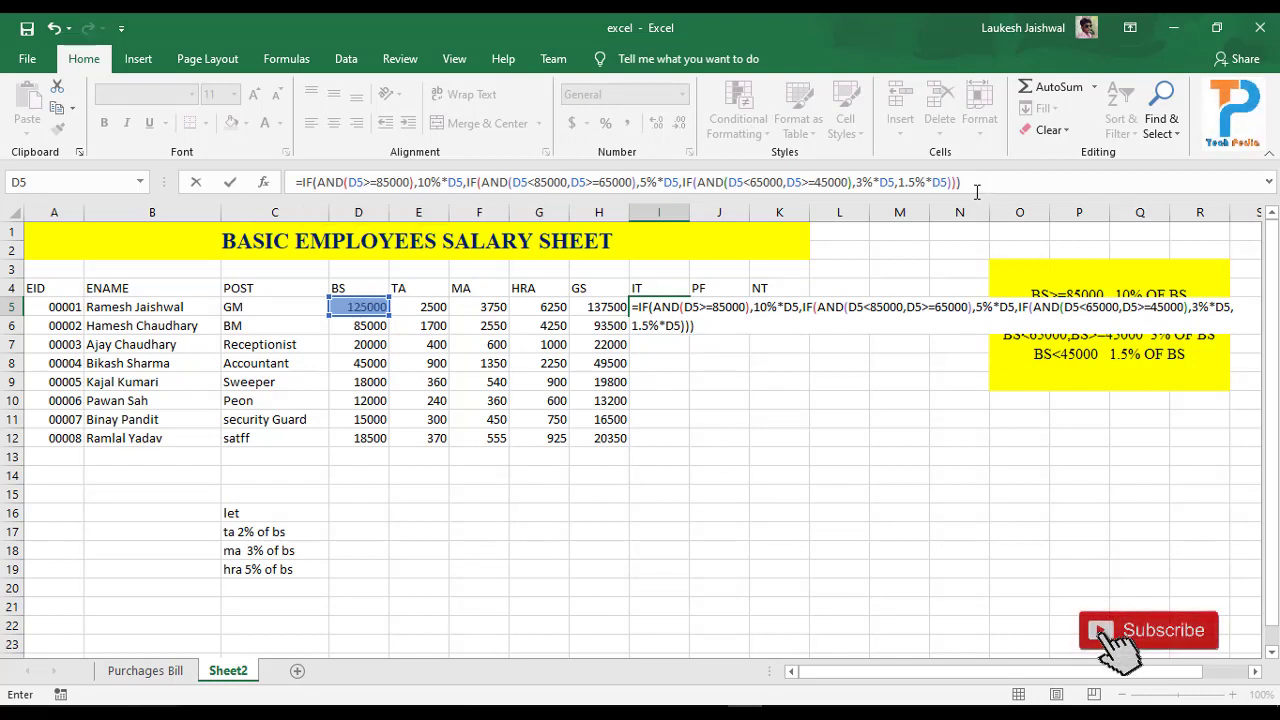
{"action": "left_click", "coordinate": [711, 328]}
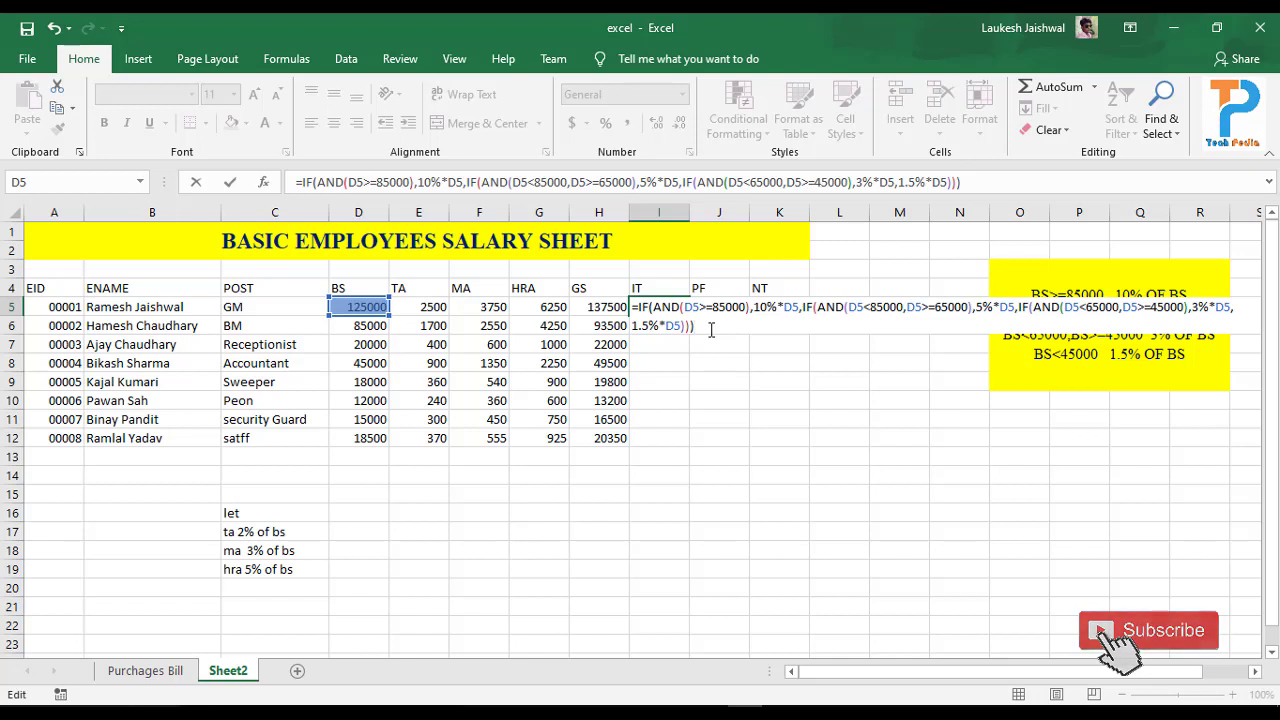
{"action": "key", "text": "BackSpace"}
{"action": "key", "text": "BackSpace"}
{"action": "key", "text": "BackSpace"}
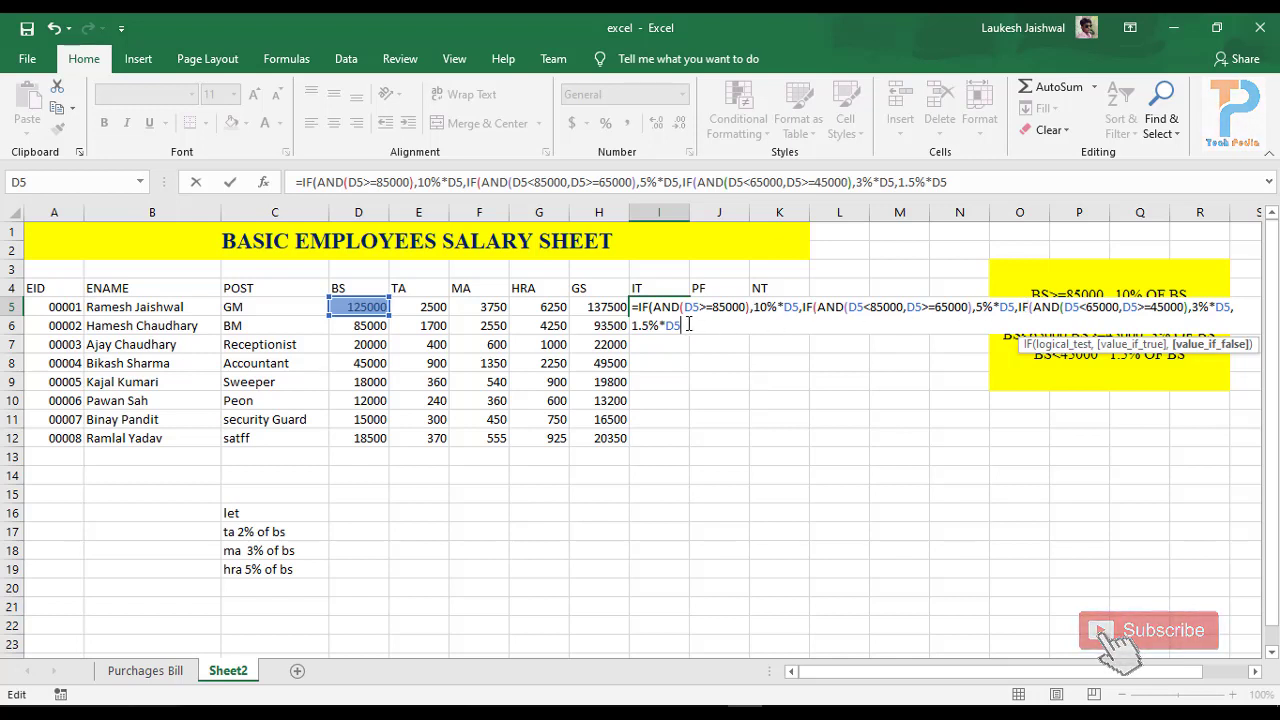
{"action": "type", "text": "))"}
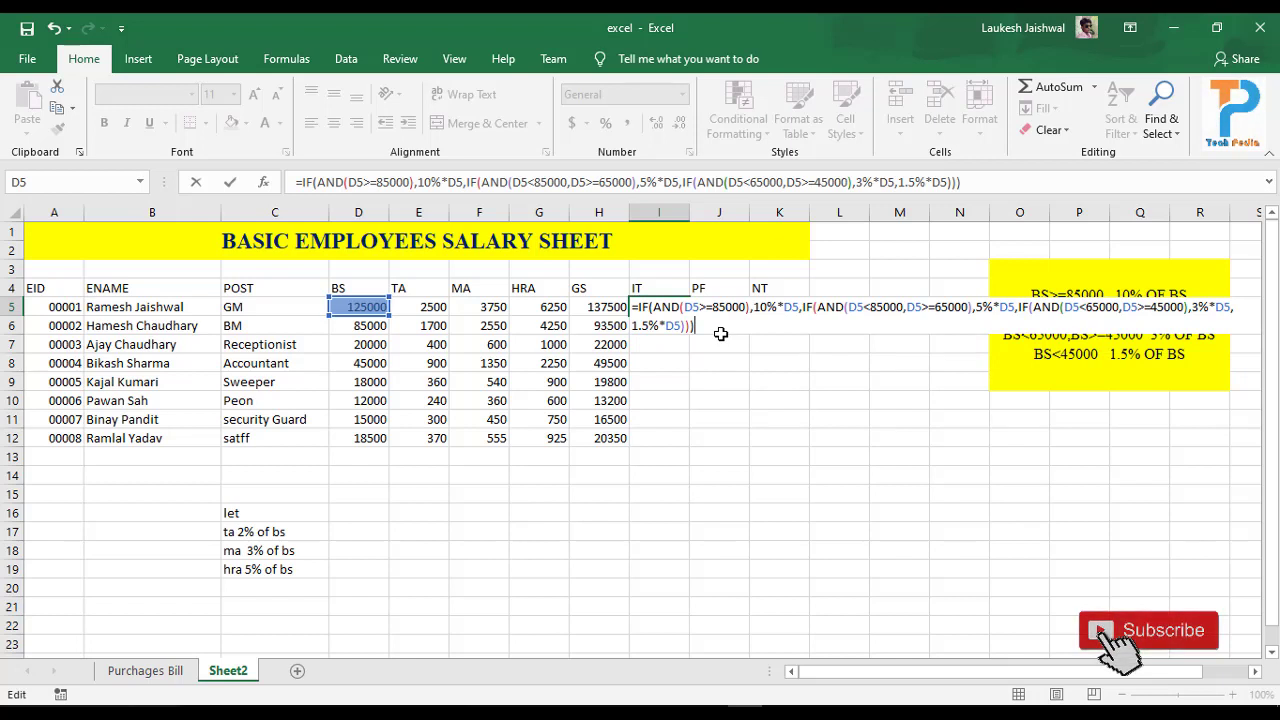
{"action": "key", "text": "Return"}
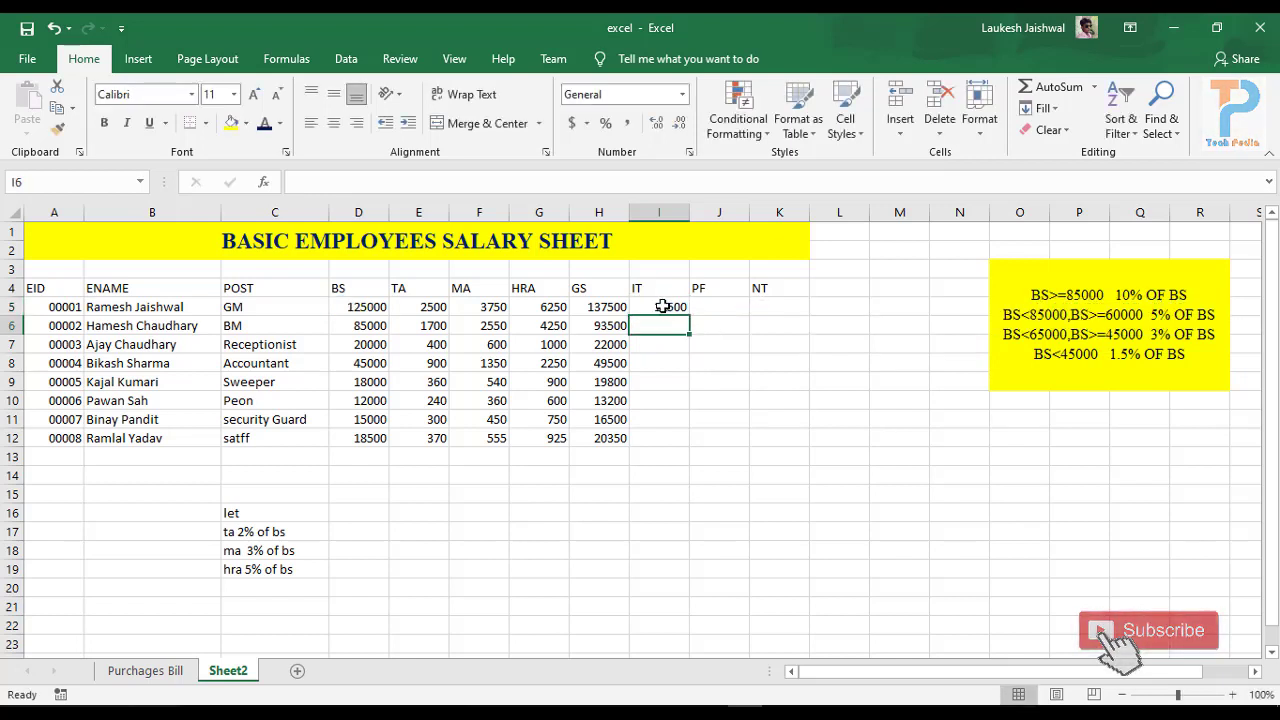
Step: Fill the IT formula from I5 down to I12 for all remaining employees
{"action": "left_click", "coordinate": [662, 306]}
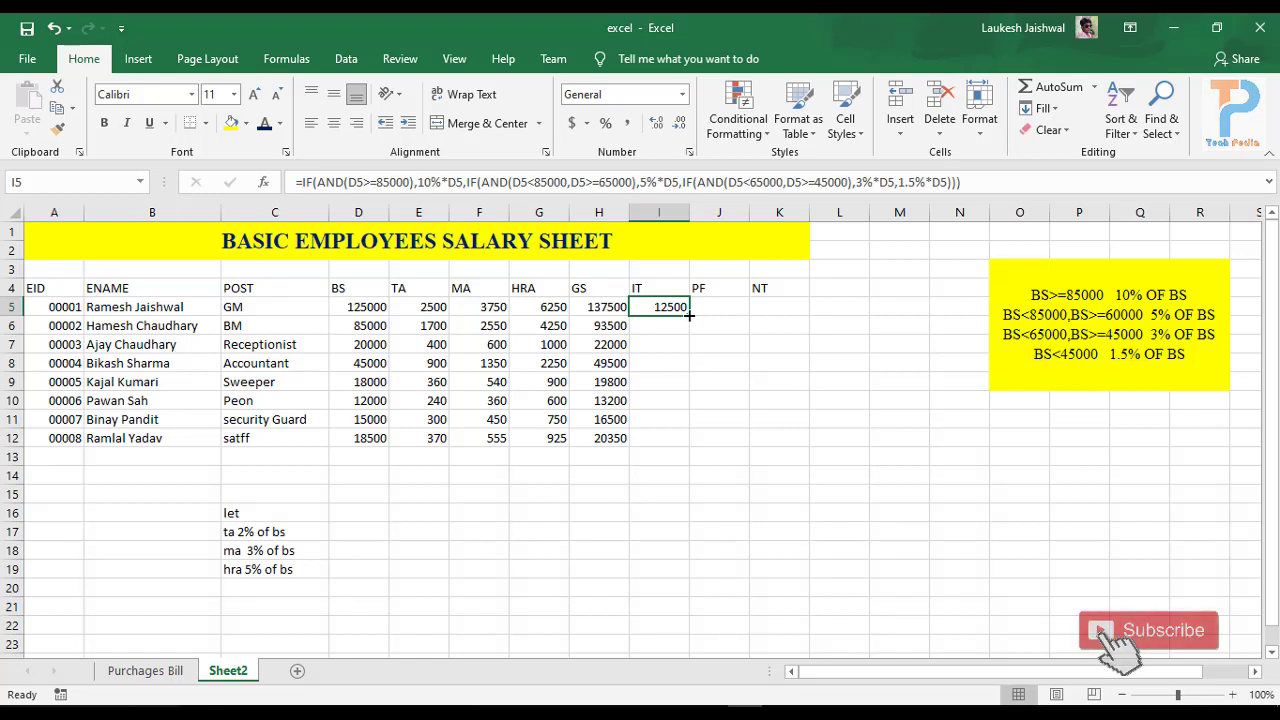
{"action": "left_click_drag", "start_coordinate": [689, 315], "coordinate": [680, 443]}
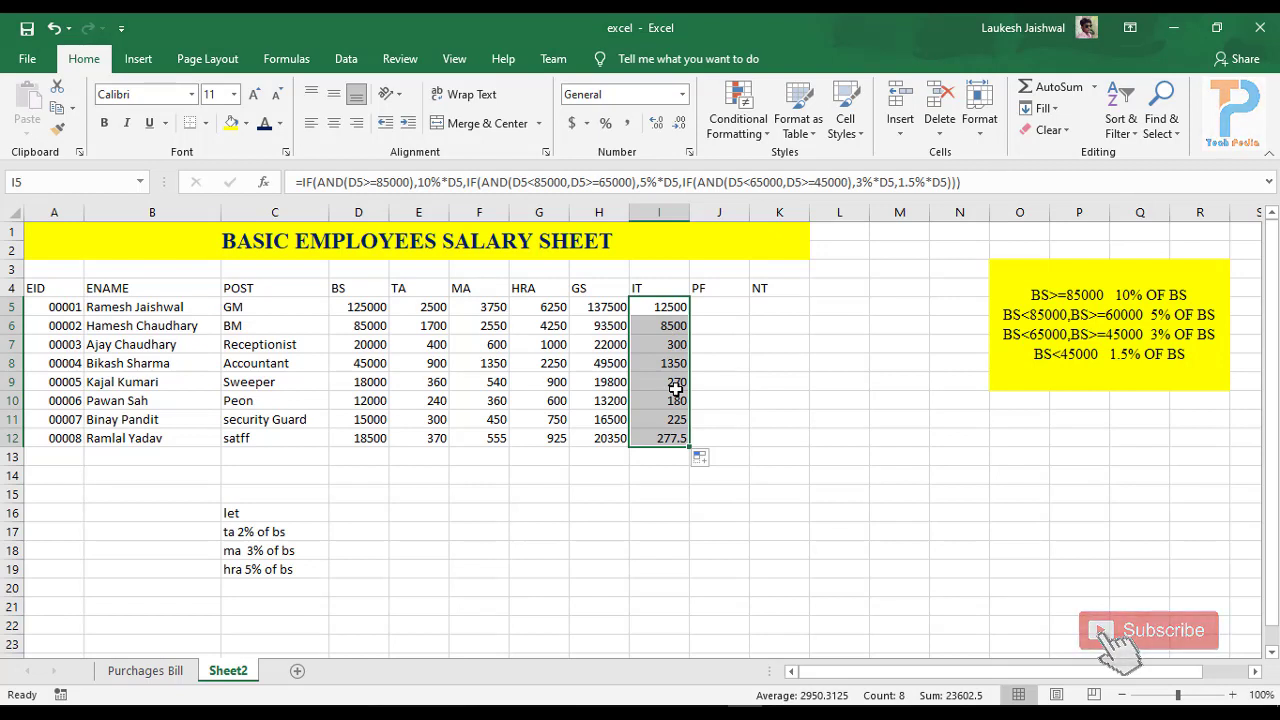
{"action": "left_click", "coordinate": [712, 322]}
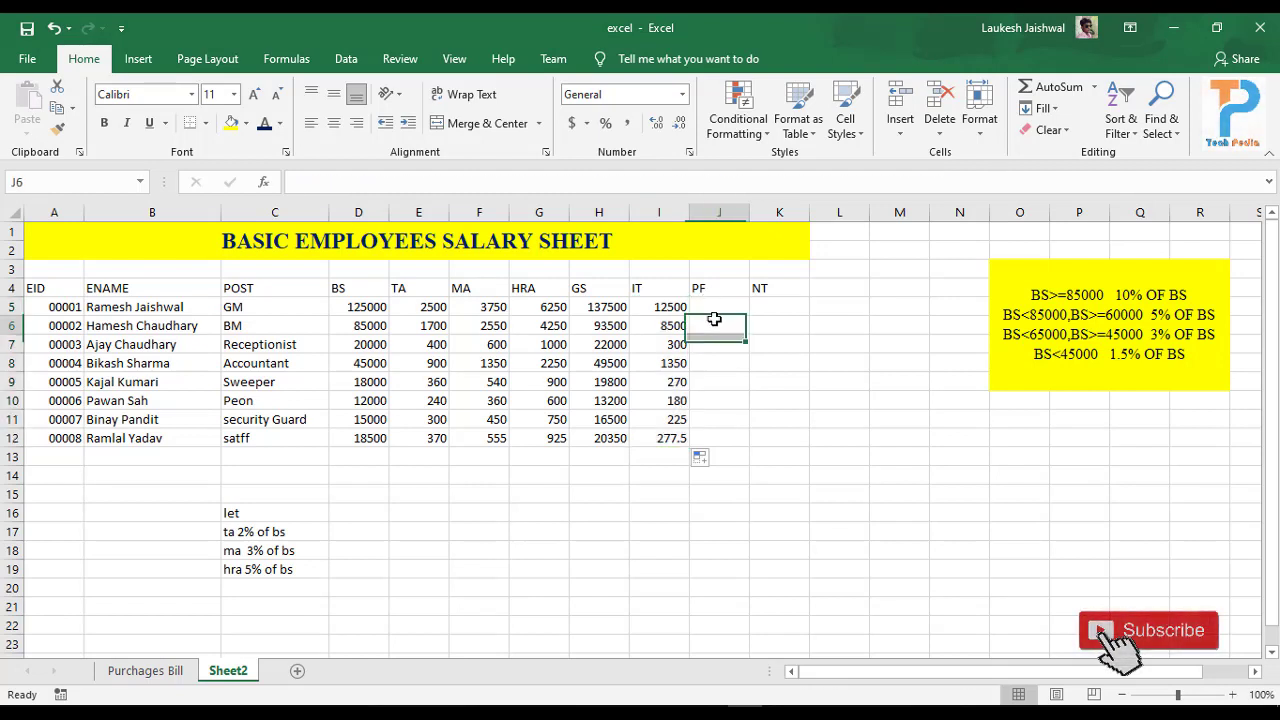
Step: Add the note "PF 10% OF BS" in C20 below the hra rate
{"action": "left_click", "coordinate": [246, 592]}
{"action": "type", "text": "PF"}
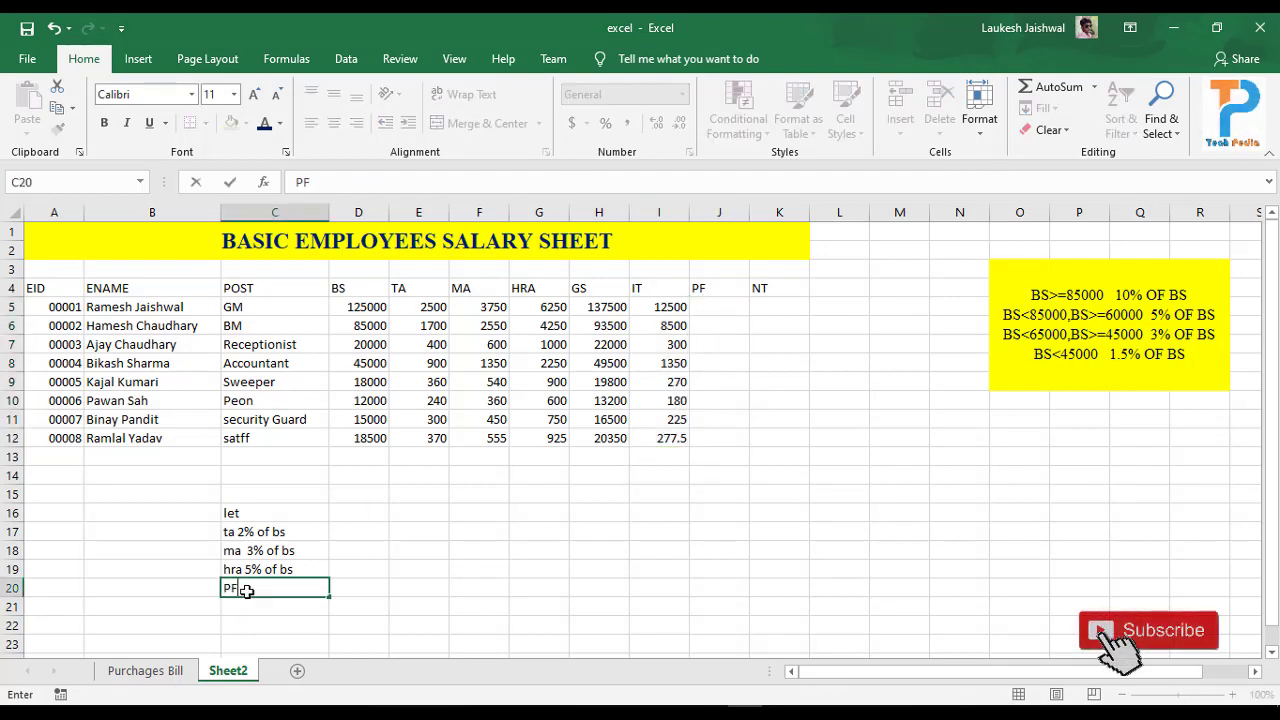
{"action": "type", "text": " 10"}
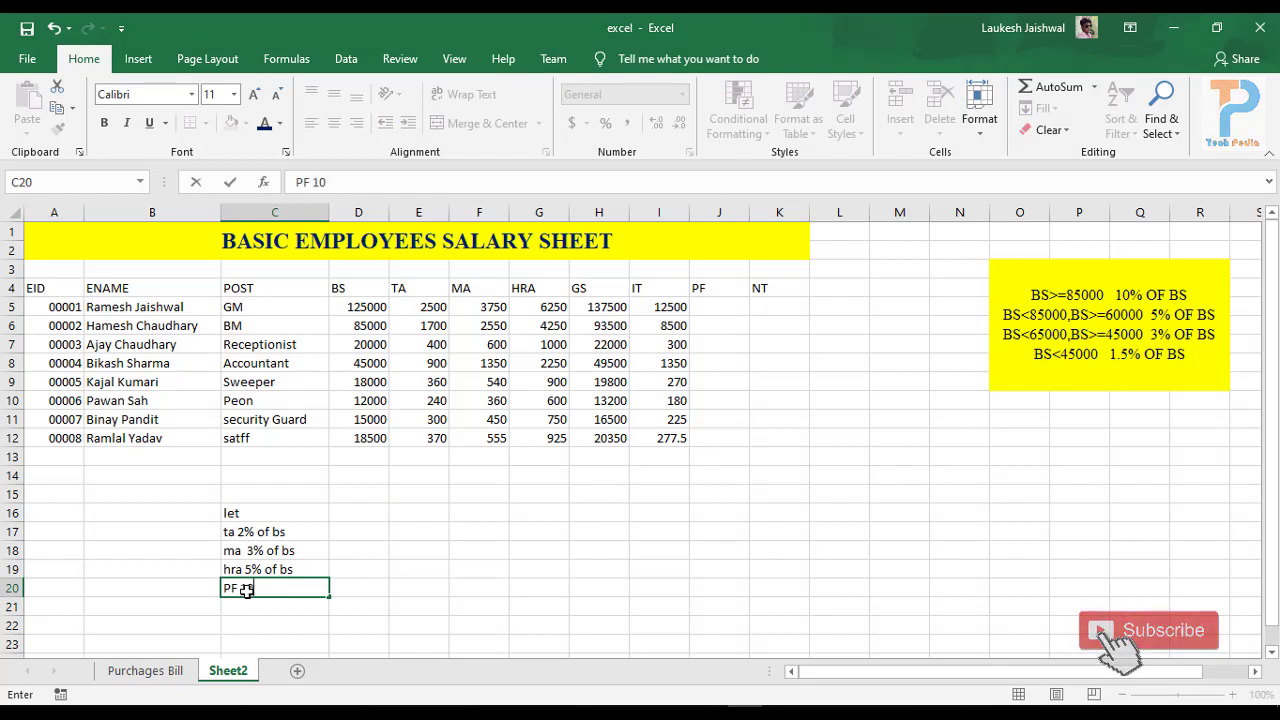
{"action": "type", "text": "% OF BS"}
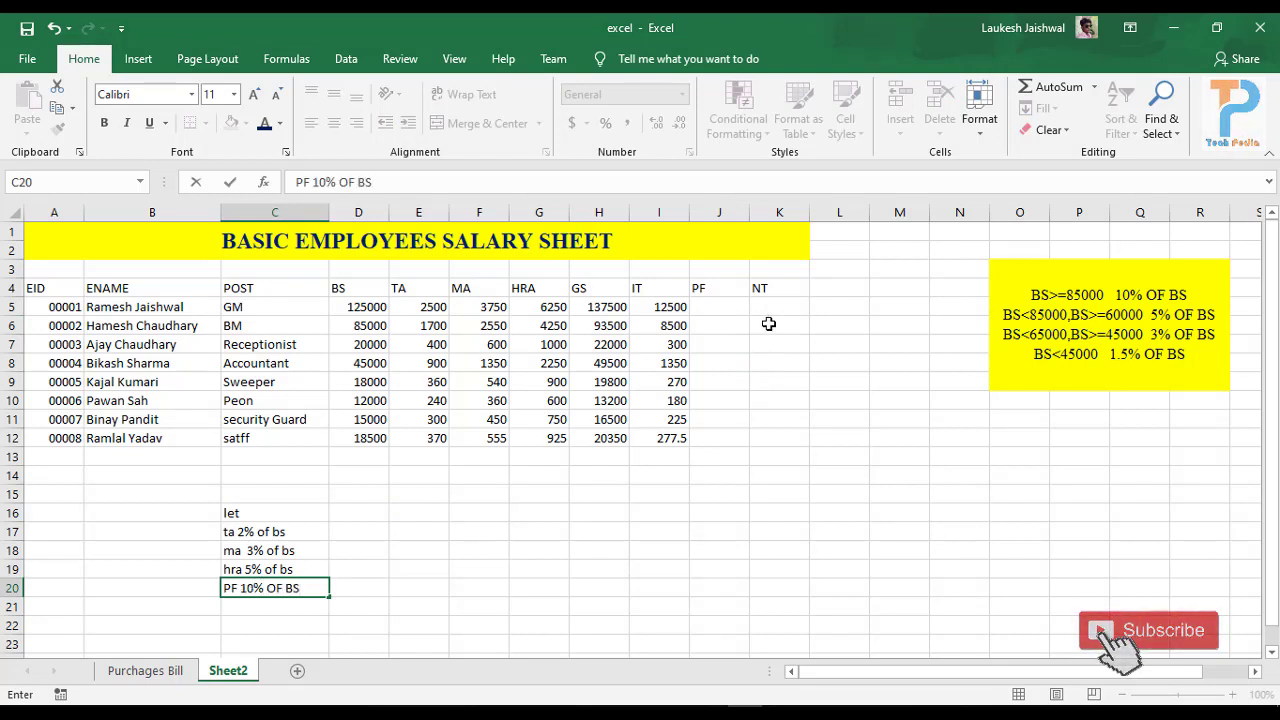
Step: Enter =D5*10% in J5 as the first employee's PF and fill the formula down to J12
{"action": "left_click", "coordinate": [720, 308]}
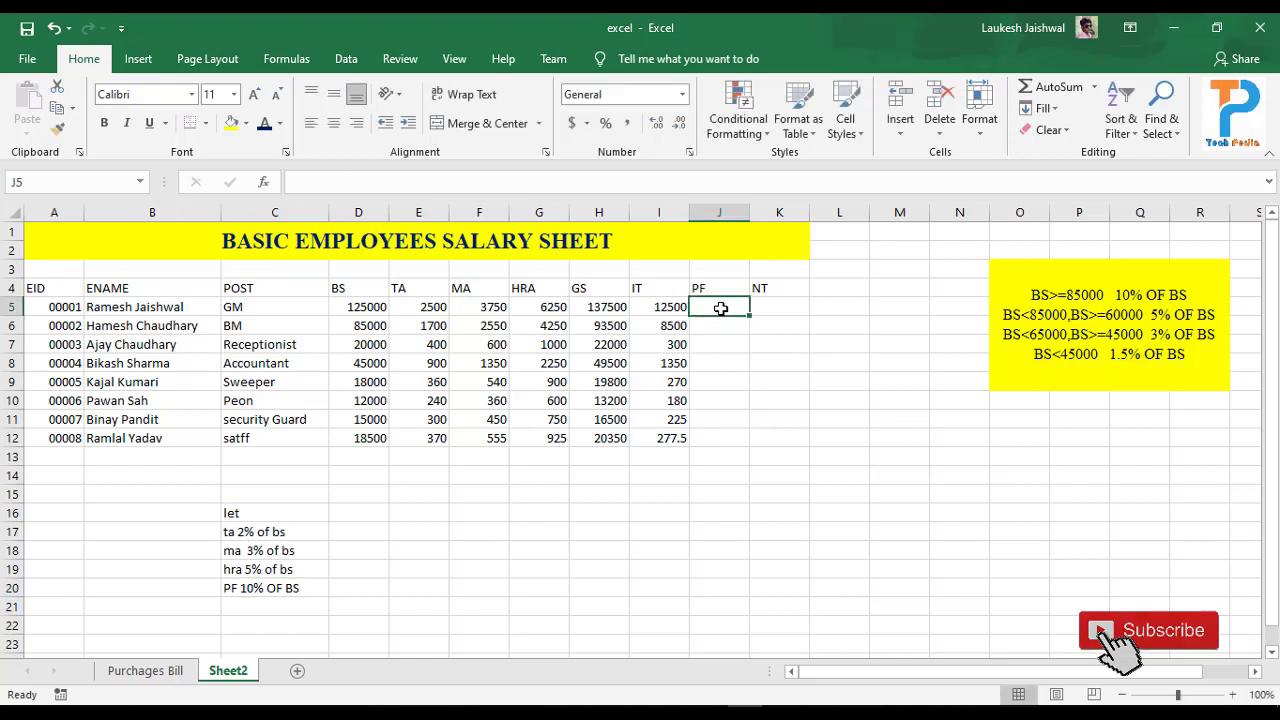
{"action": "type", "text": "="}
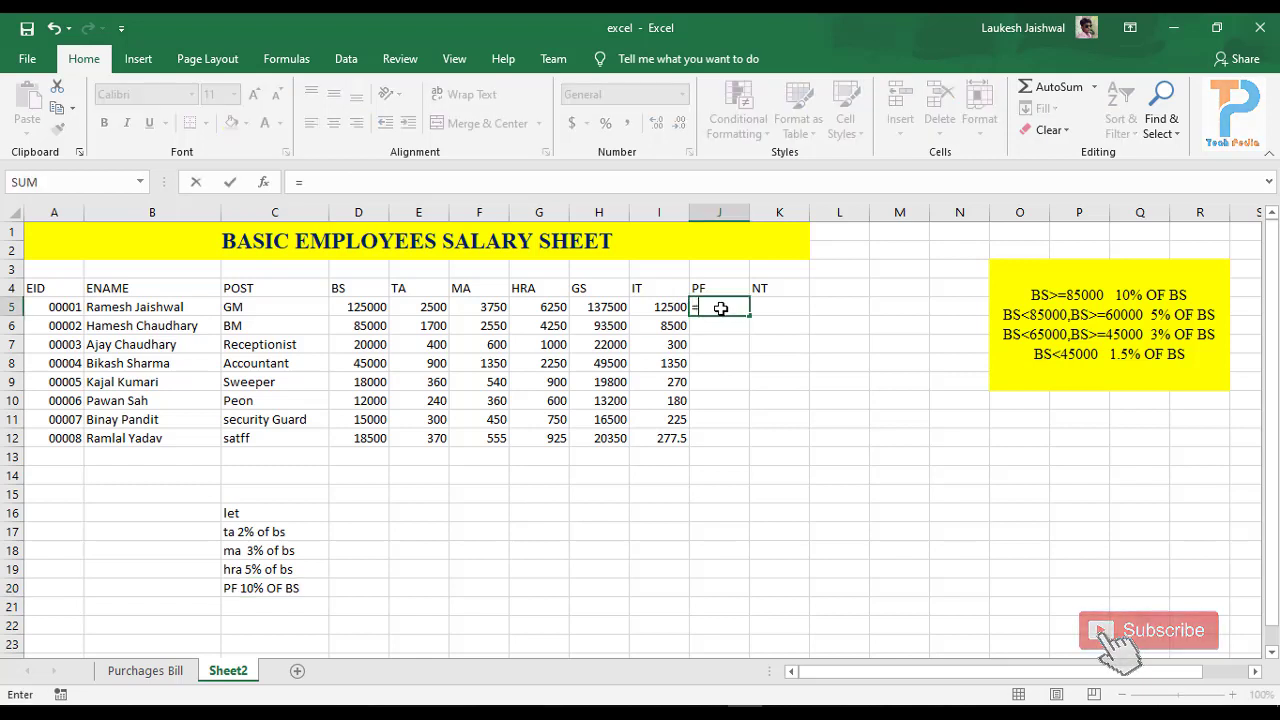
{"action": "left_click", "coordinate": [344, 306]}
{"action": "type", "text": "*10"}
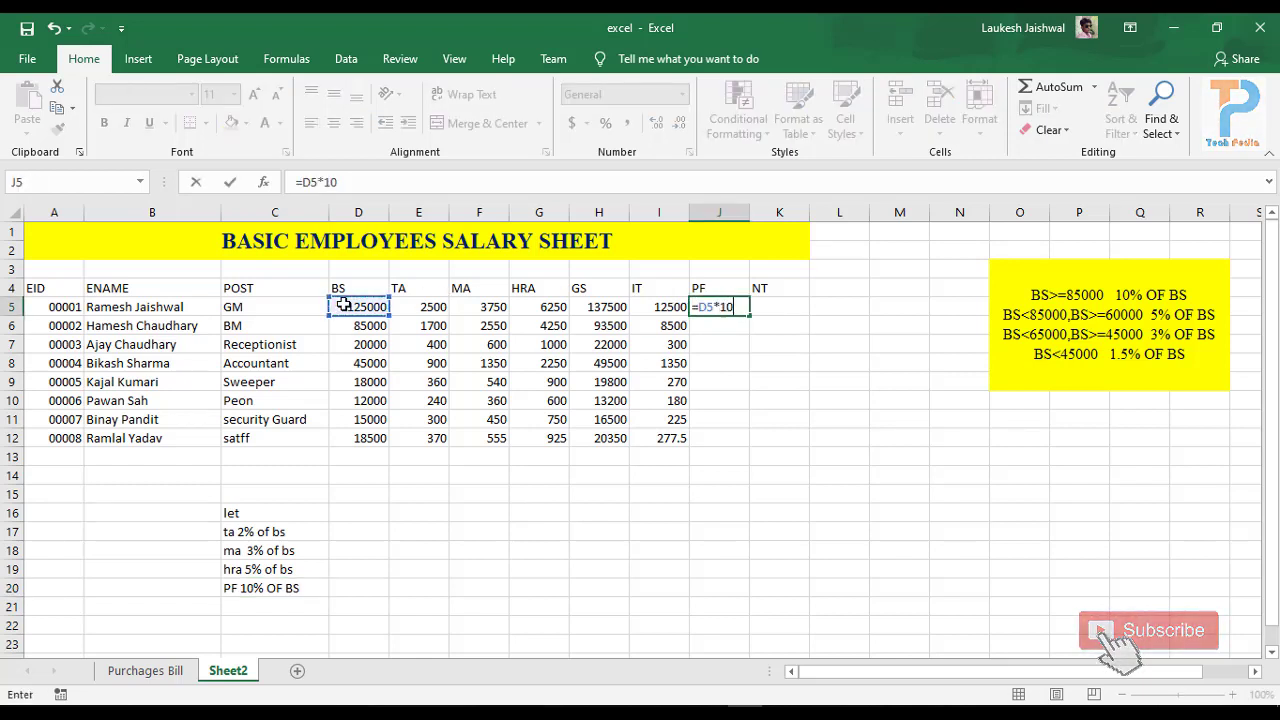
{"action": "type", "text": "%"}
{"action": "key", "text": "Return"}
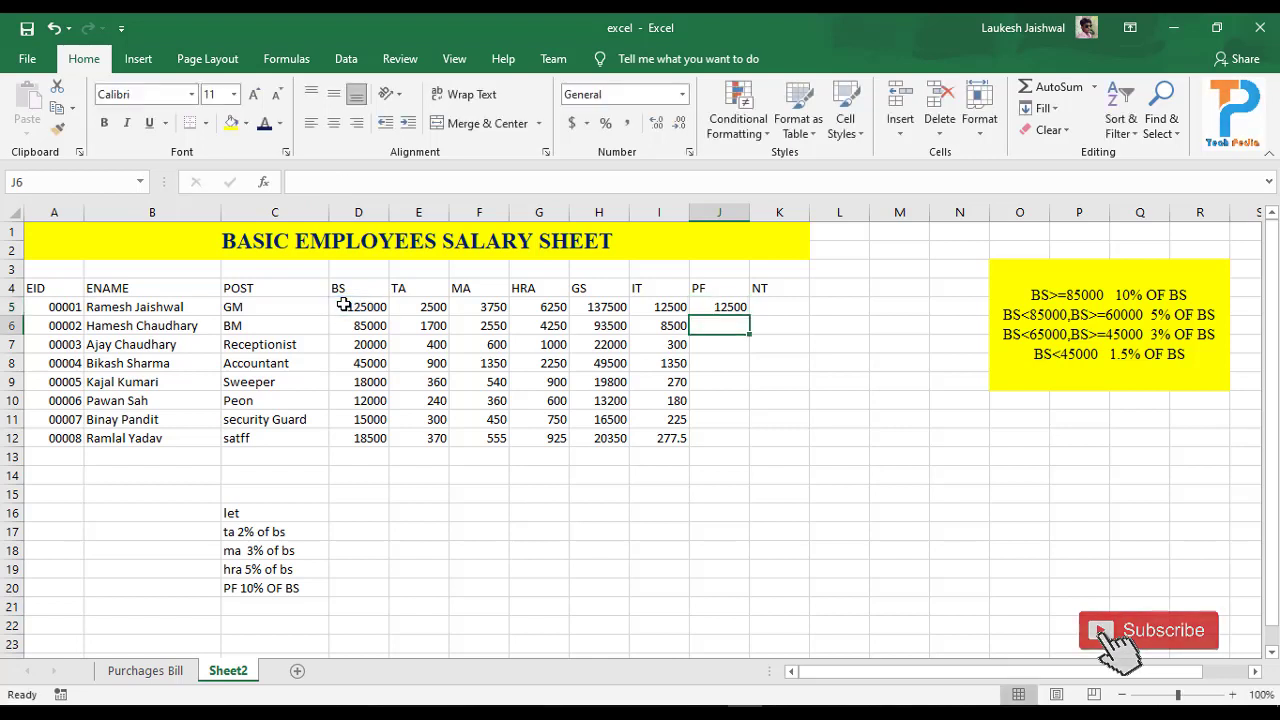
{"action": "left_click", "coordinate": [735, 312]}
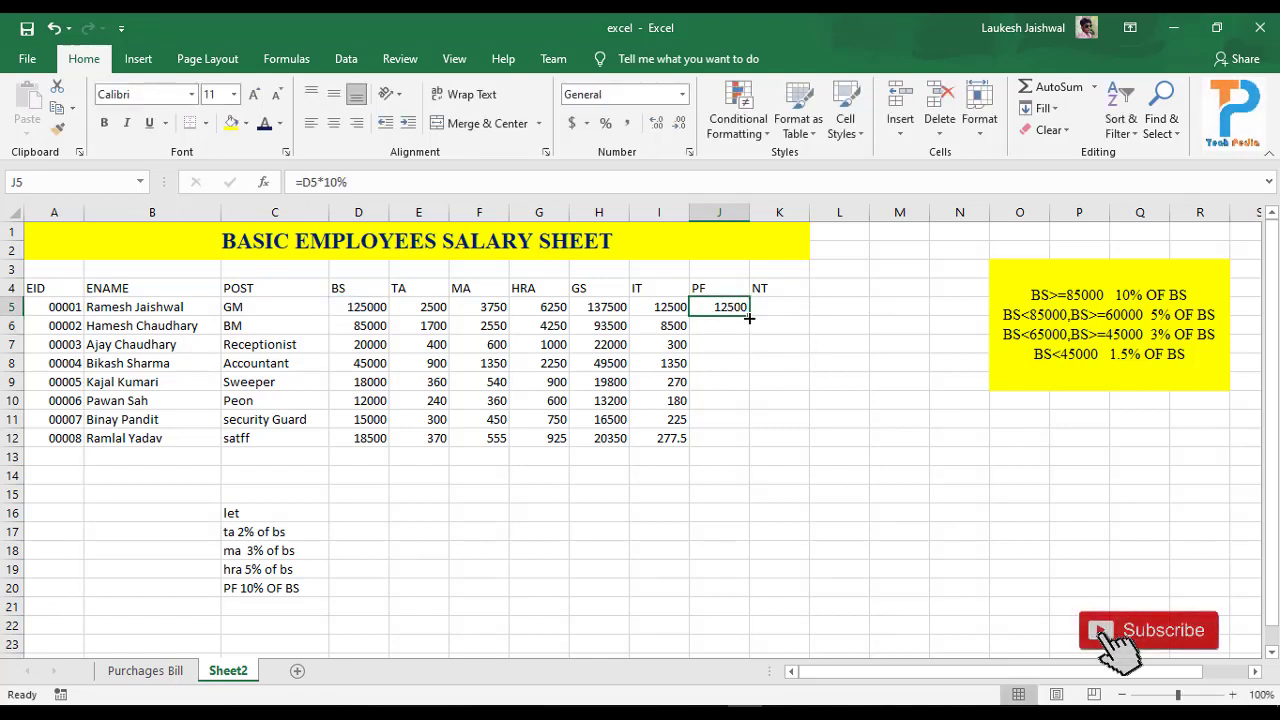
{"action": "left_click_drag", "start_coordinate": [749, 314], "coordinate": [751, 441]}
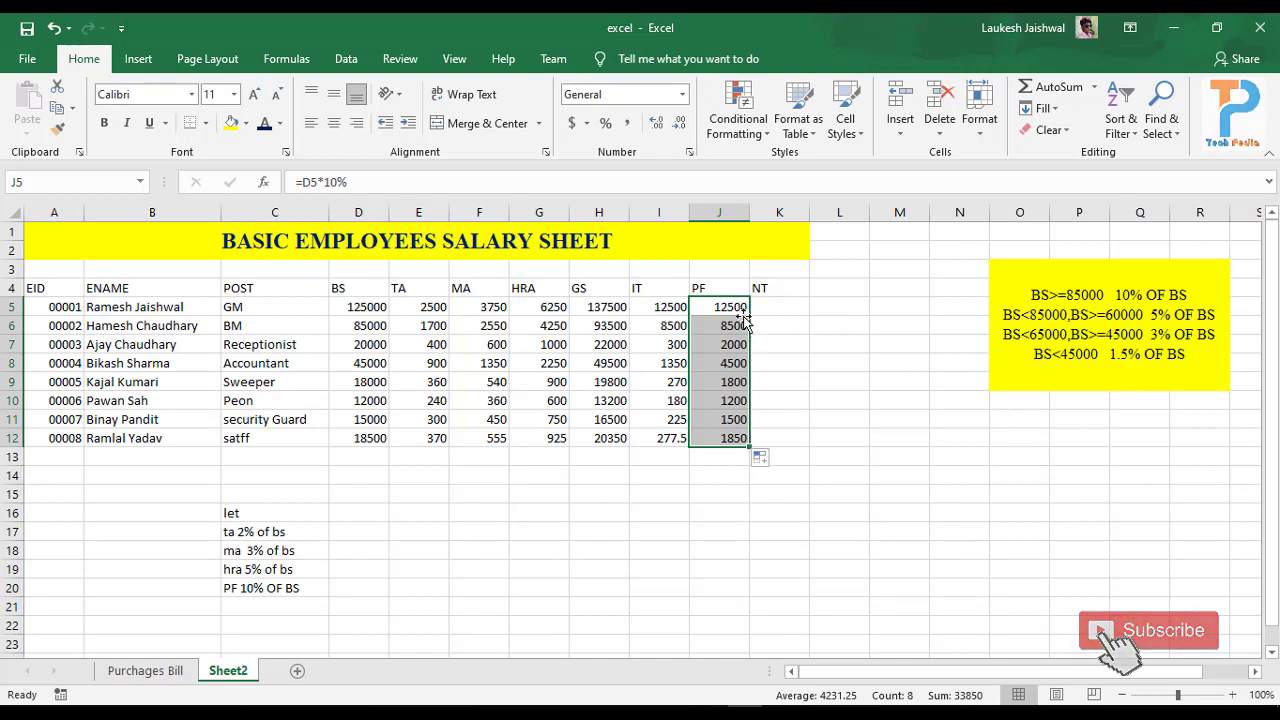
{"action": "mouse_move", "coordinate": [782, 304]}
{"action": "left_mouse_down"}
{"action": "mouse_move", "coordinate": [782, 322]}
{"action": "mouse_move", "coordinate": [782, 304]}
{"action": "left_mouse_up"}
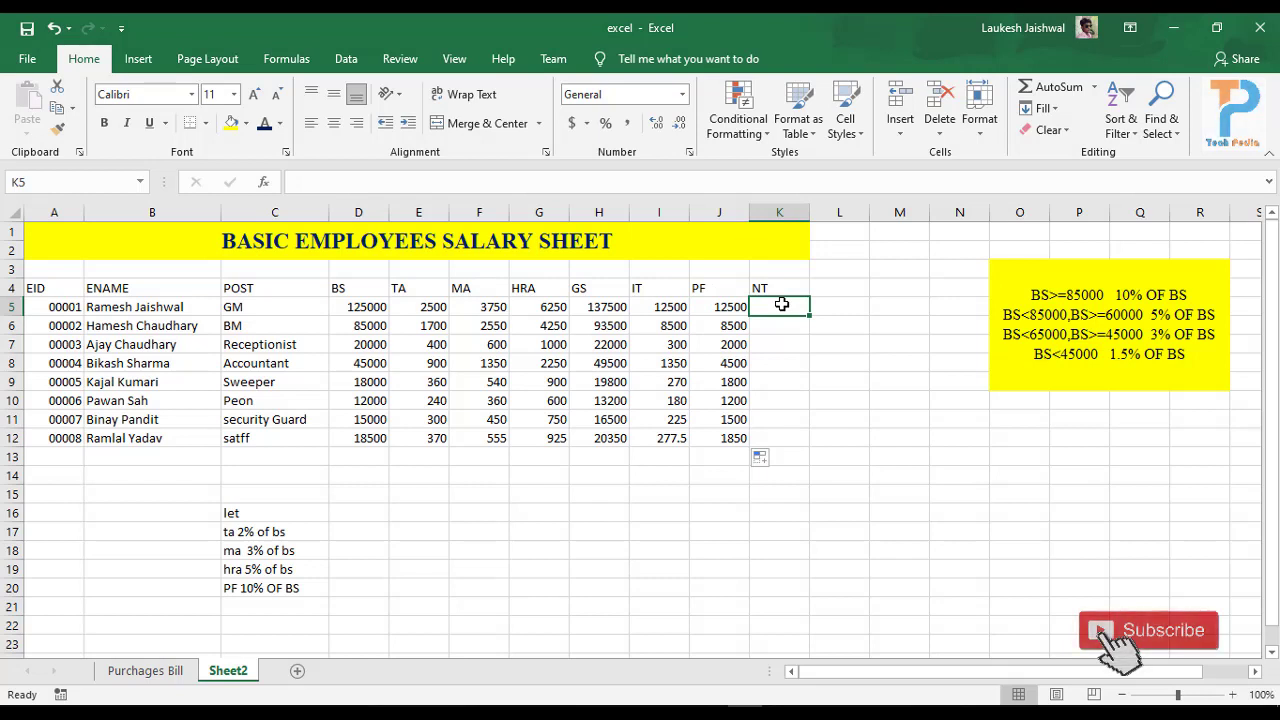
{"action": "left_click", "coordinate": [681, 304]}
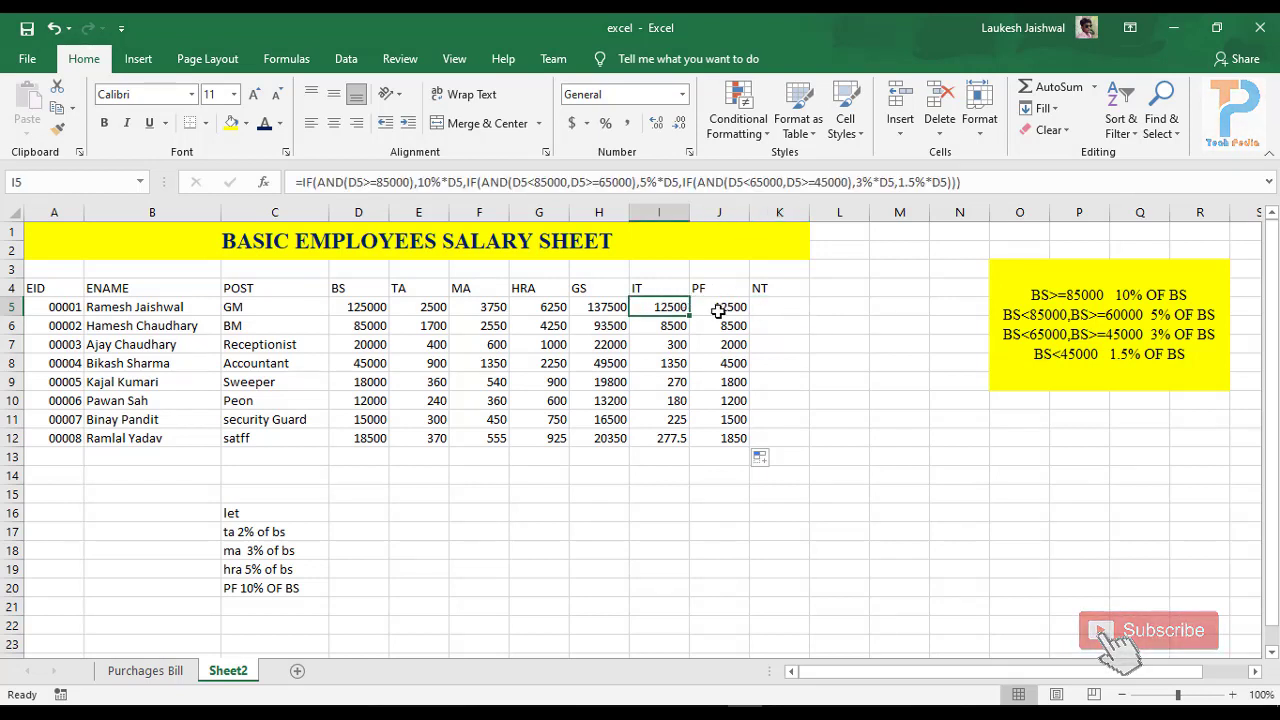
{"action": "left_click", "coordinate": [721, 310]}
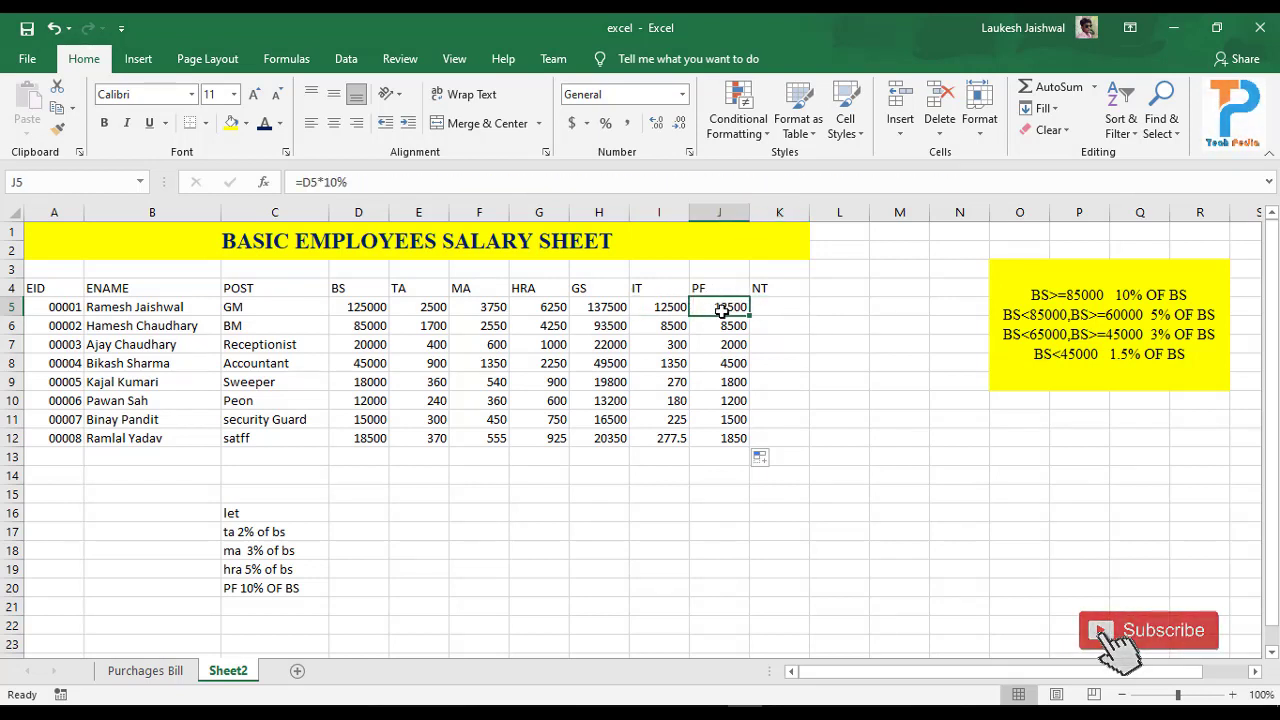
{"action": "left_click", "coordinate": [599, 307]}
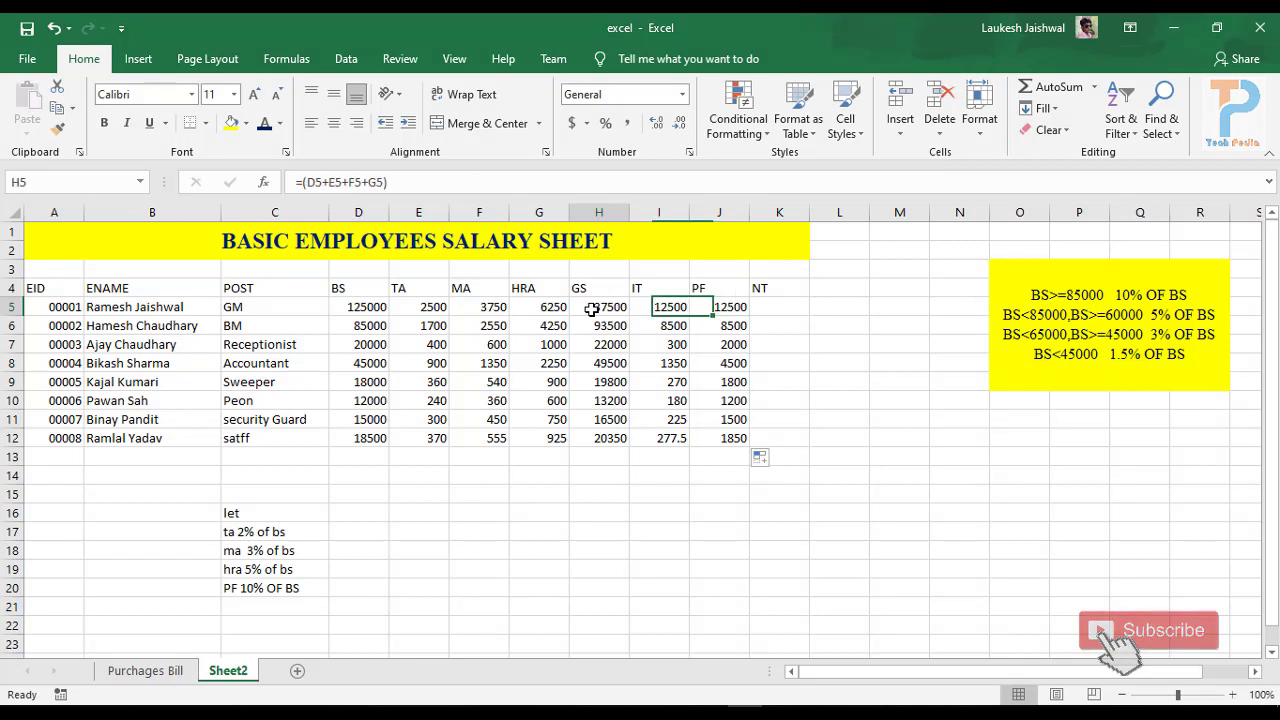
{"action": "left_click", "coordinate": [664, 308]}
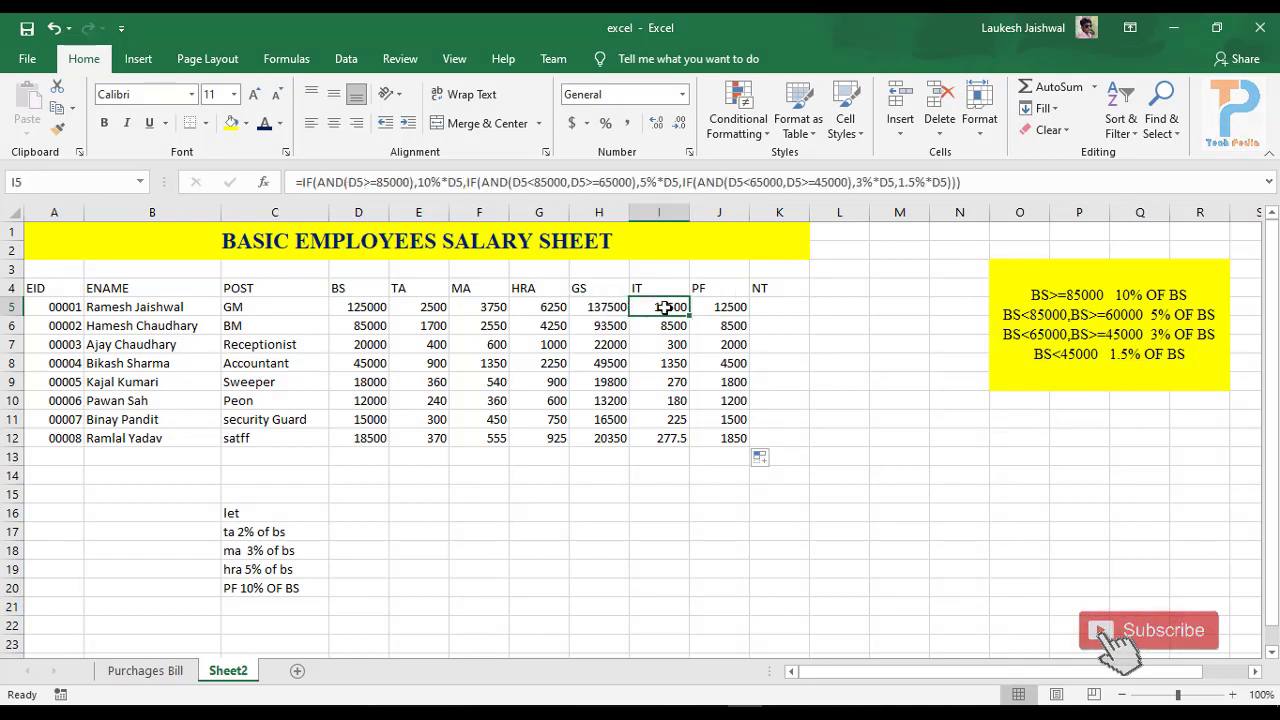
{"action": "left_click", "coordinate": [703, 310]}
Step: Enter =H5-I5-J5 in K5 as the first employee's NT and fill the formula down to K12
{"action": "left_click", "coordinate": [784, 305]}
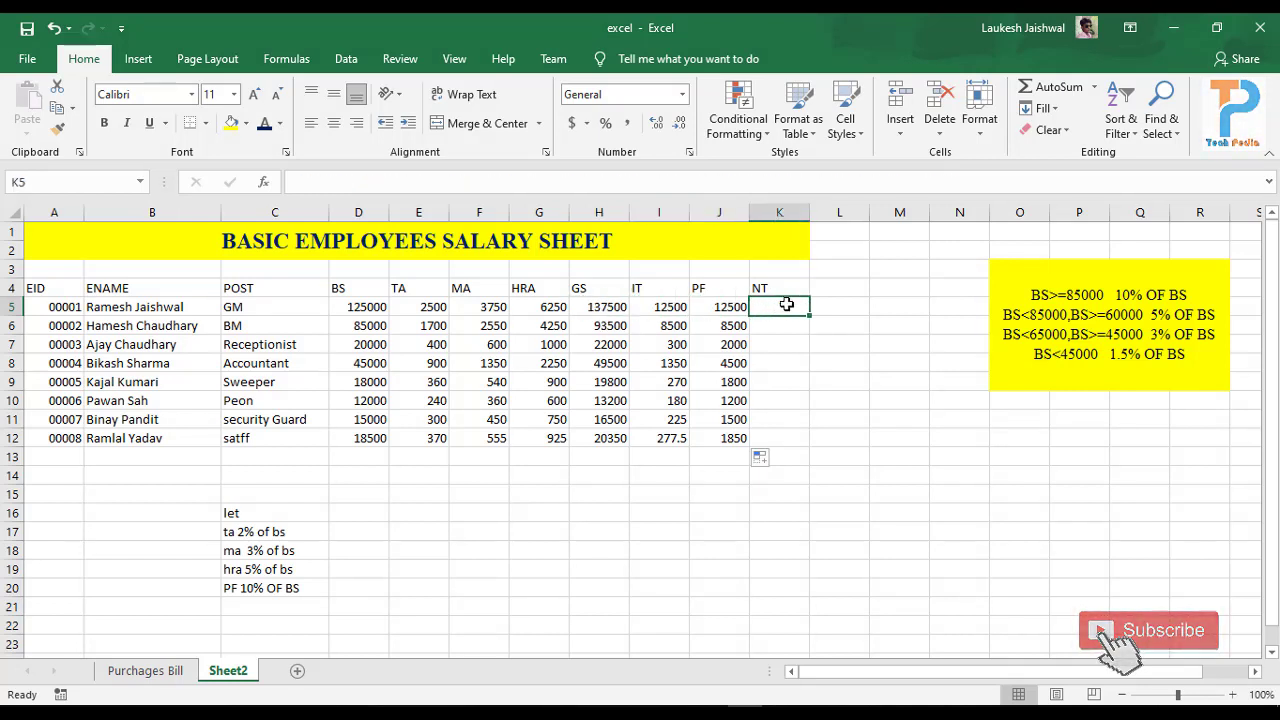
{"action": "type", "text": "="}
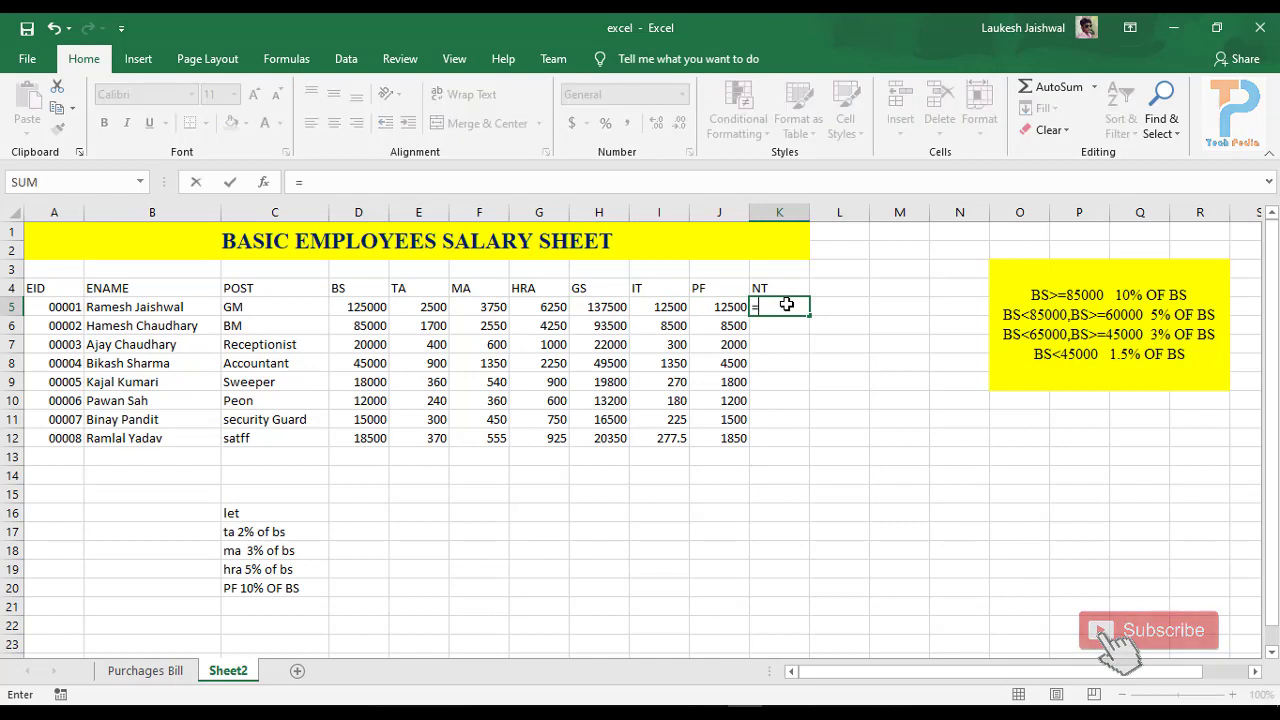
{"action": "left_click", "coordinate": [603, 309]}
{"action": "type", "text": "-"}
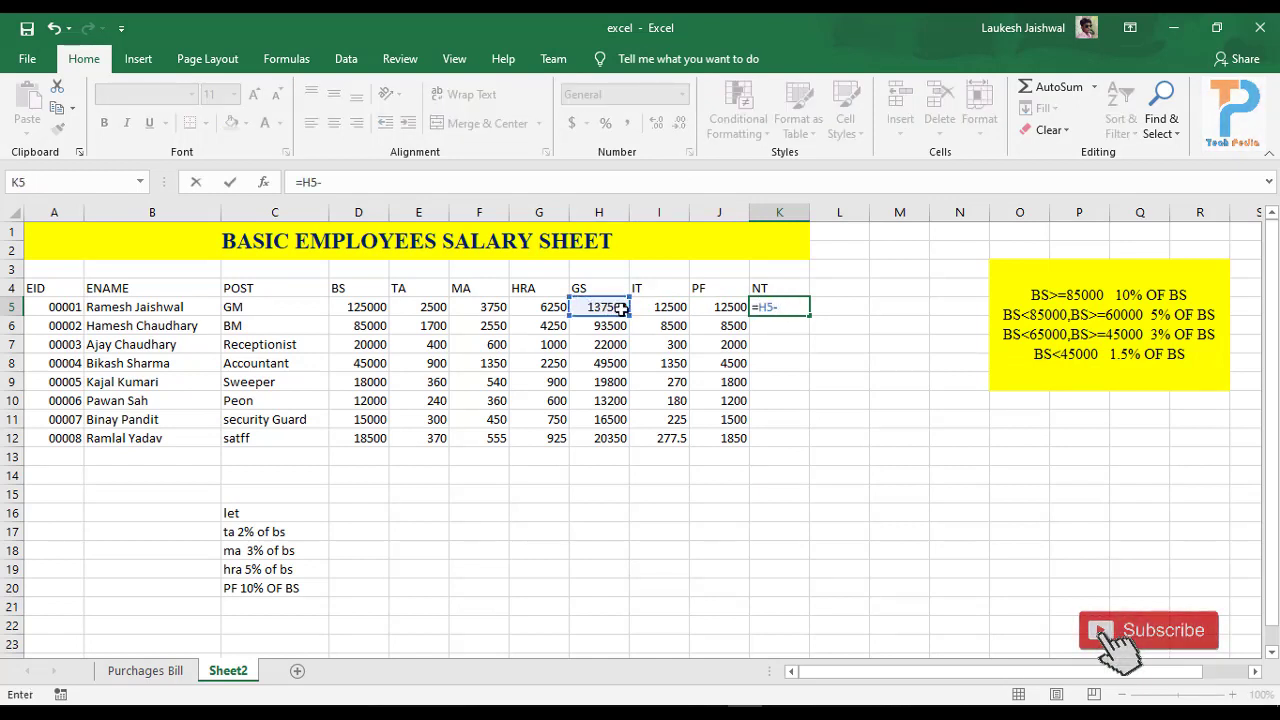
{"action": "left_click", "coordinate": [668, 307]}
{"action": "type", "text": "-"}
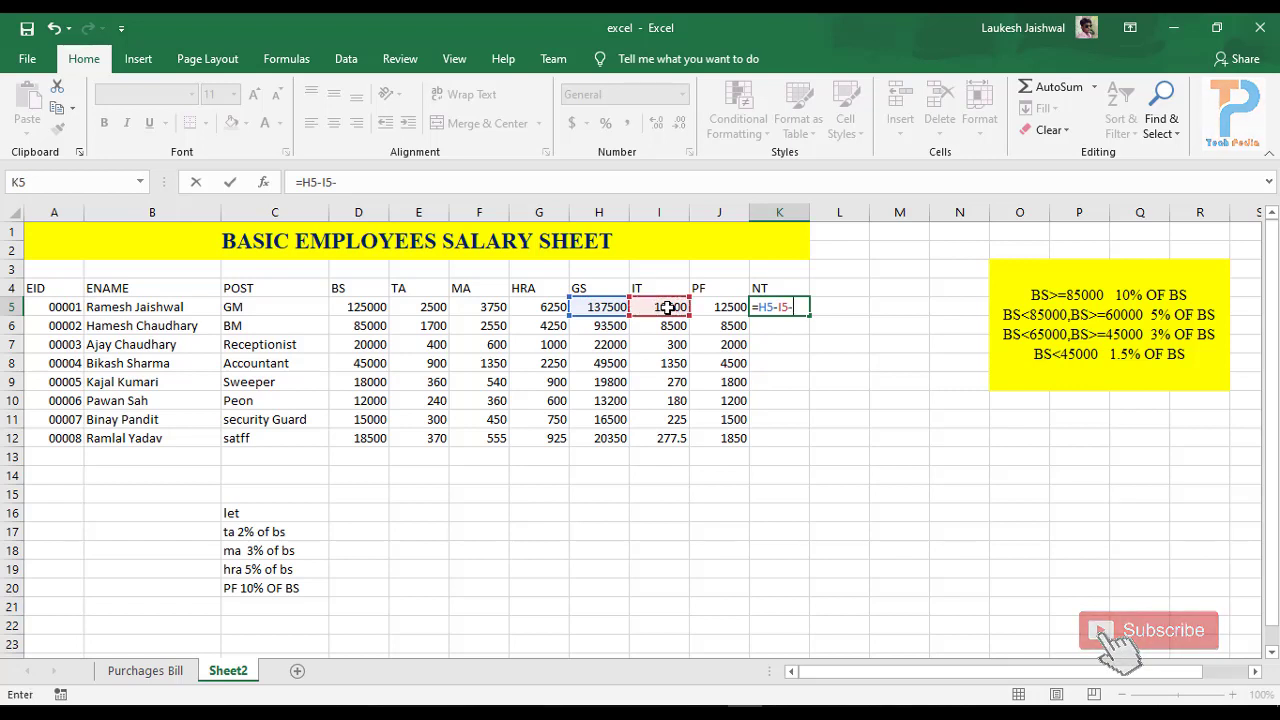
{"action": "left_click", "coordinate": [718, 307]}
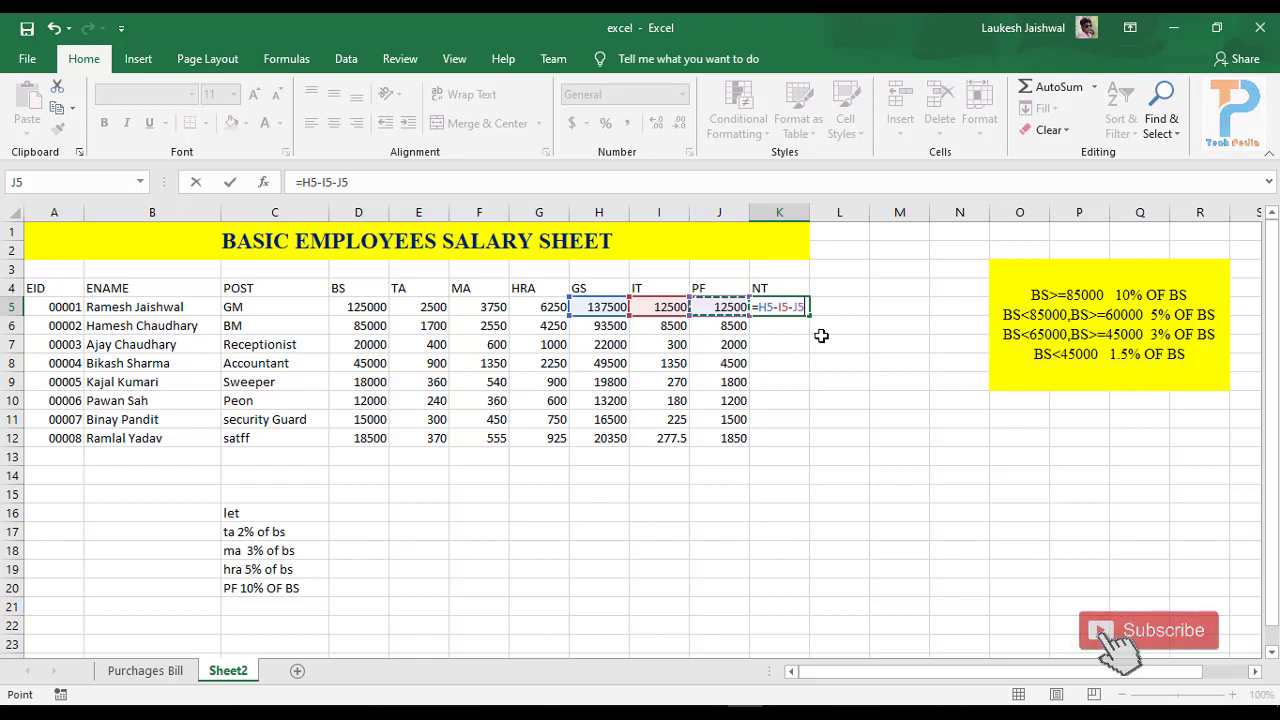
{"action": "key", "text": "Return"}
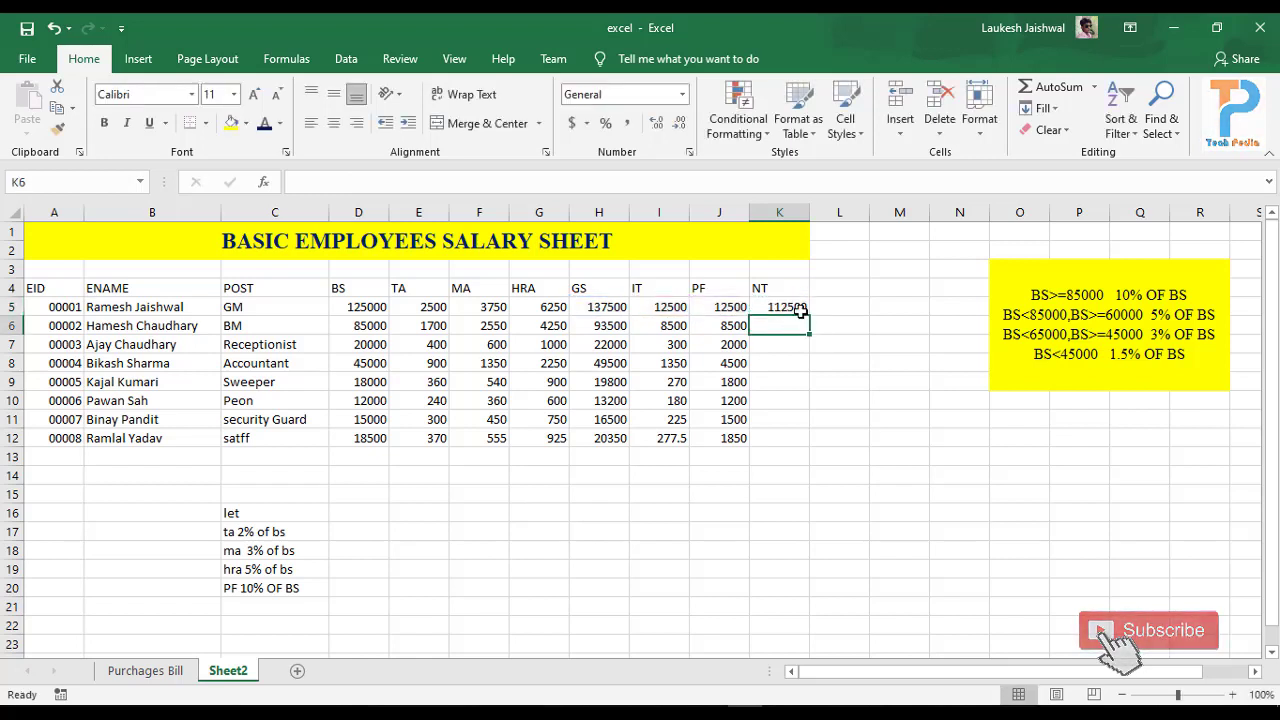
{"action": "left_click", "coordinate": [788, 307]}
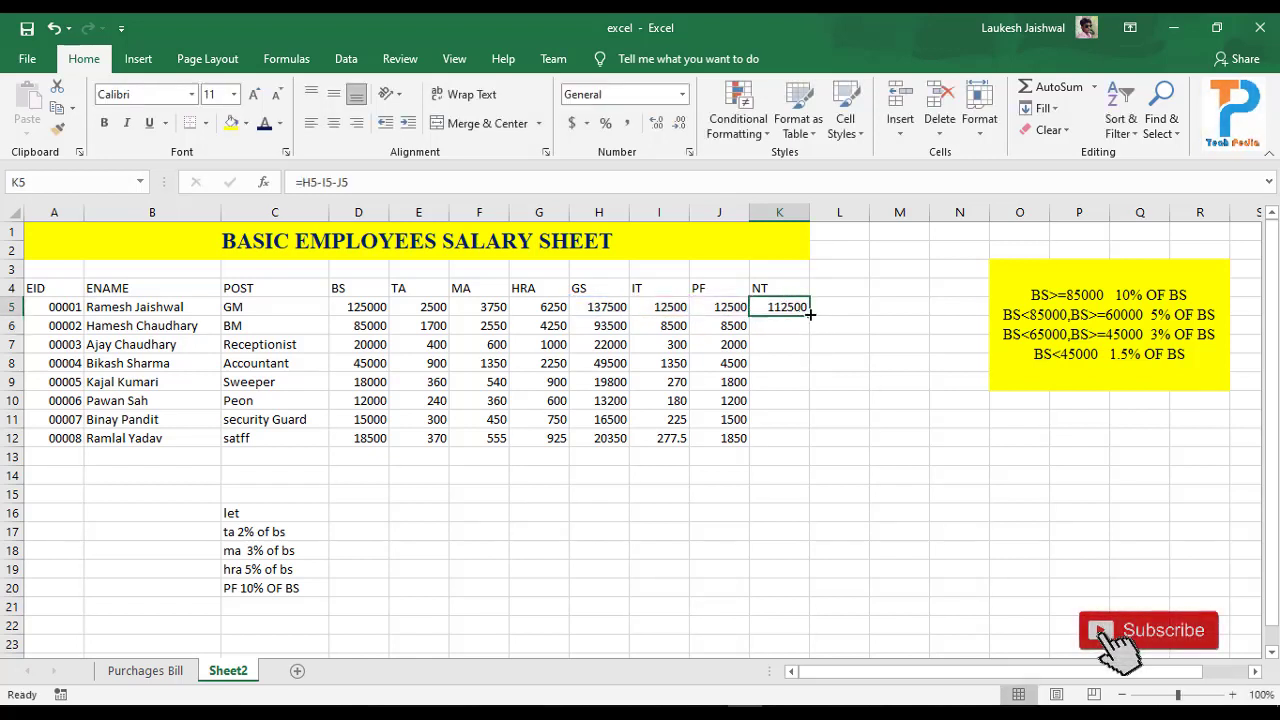
{"action": "left_click_drag", "start_coordinate": [809, 314], "coordinate": [803, 448]}
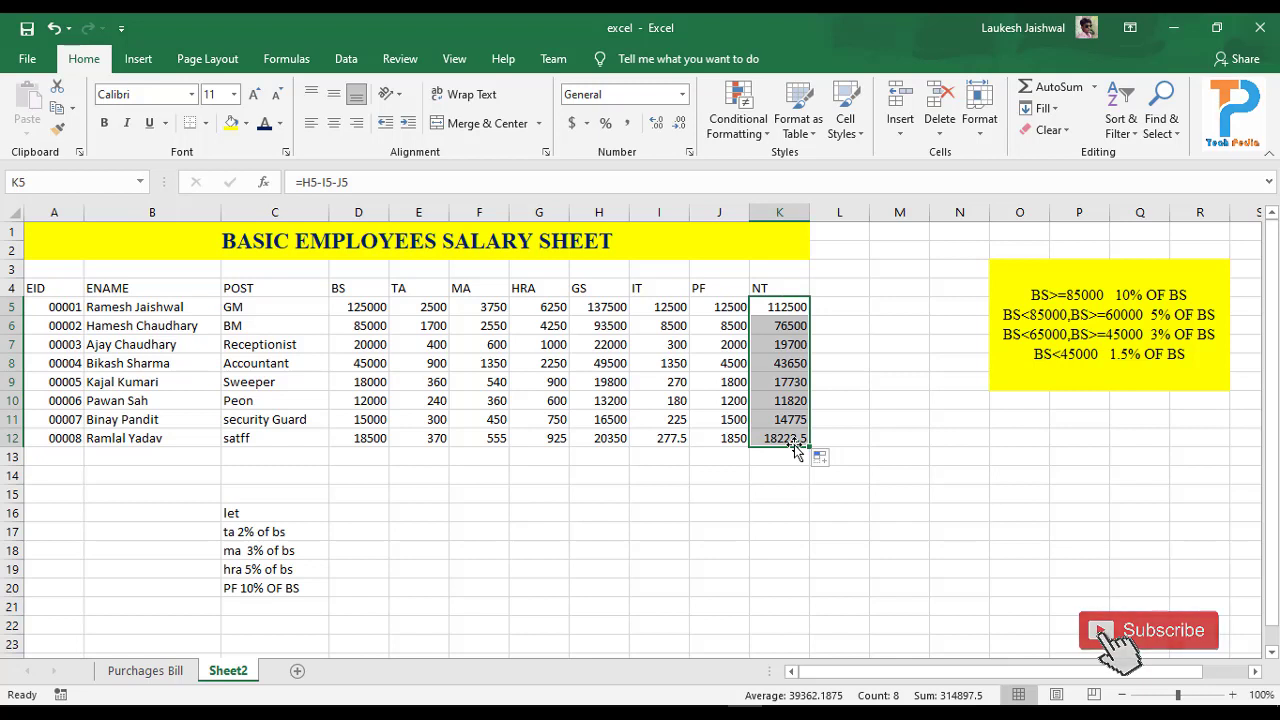
{"action": "left_click", "coordinate": [707, 506]}
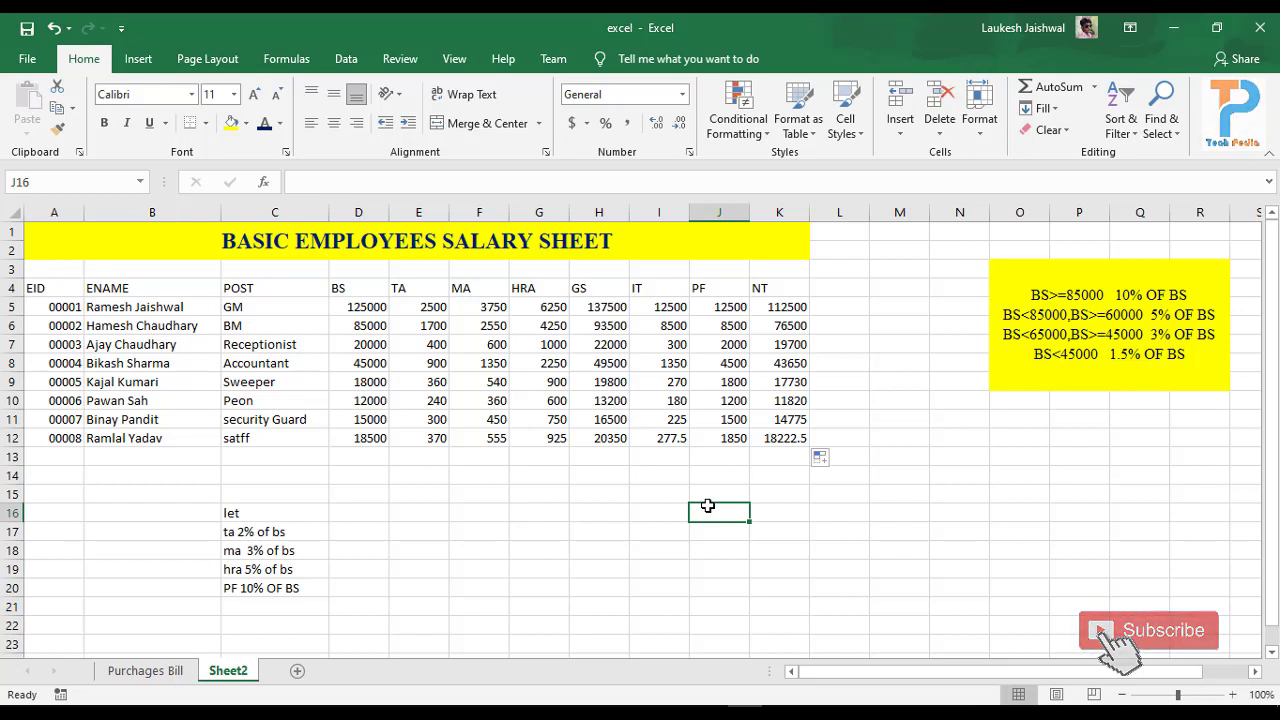
Step: Apply All Borders to the whole salary table, A4:K12
{"action": "left_click_drag", "start_coordinate": [44, 291], "coordinate": [772, 444]}
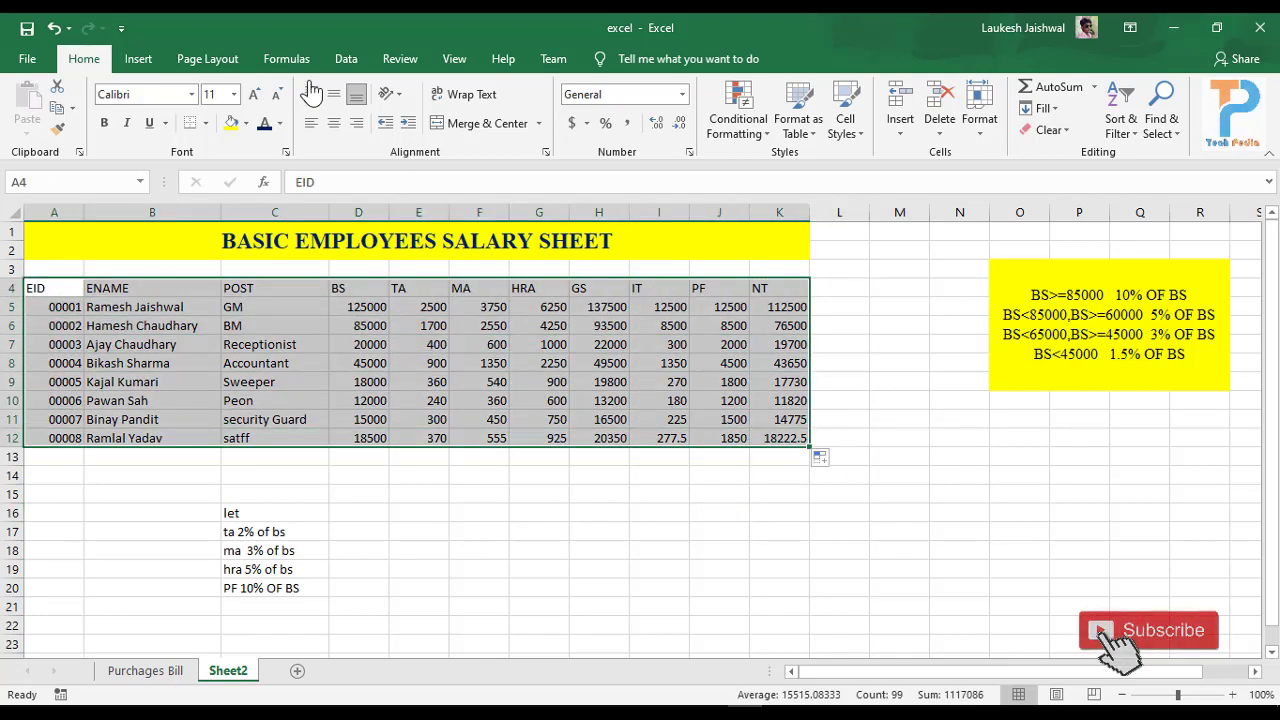
{"action": "left_click", "coordinate": [204, 123]}
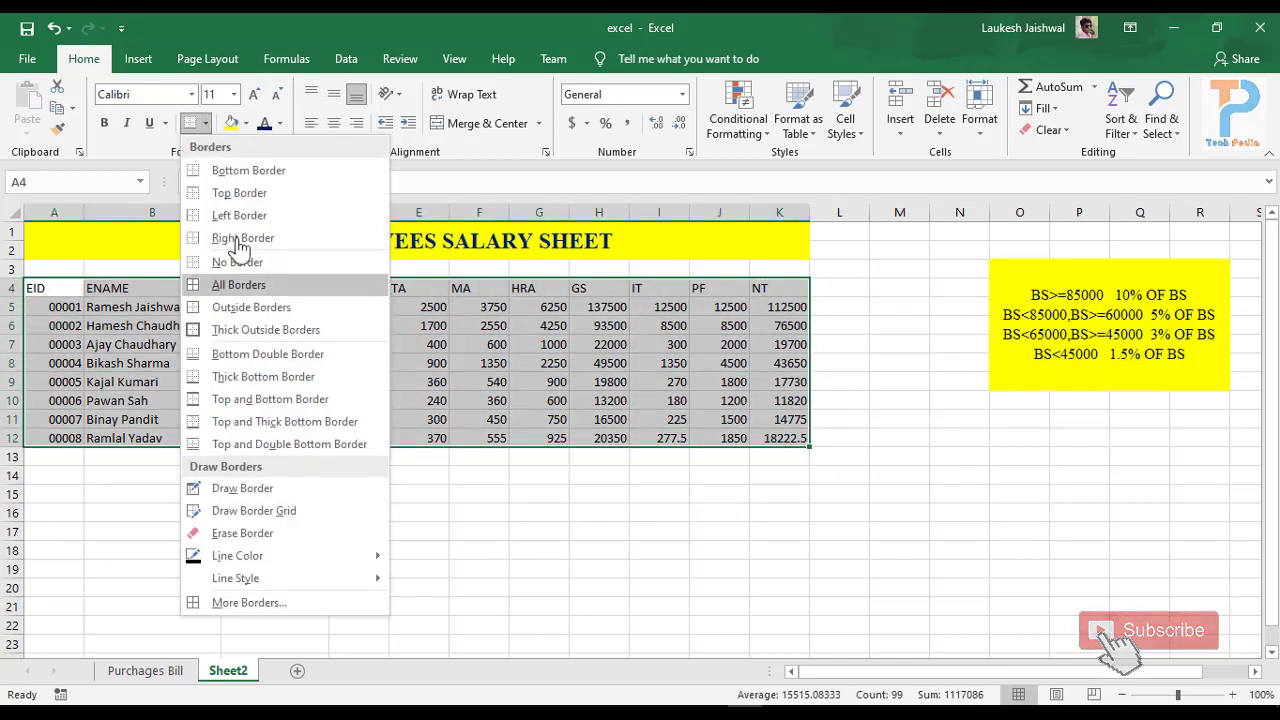
{"action": "left_click", "coordinate": [225, 285]}
{"action": "left_click", "coordinate": [444, 482]}
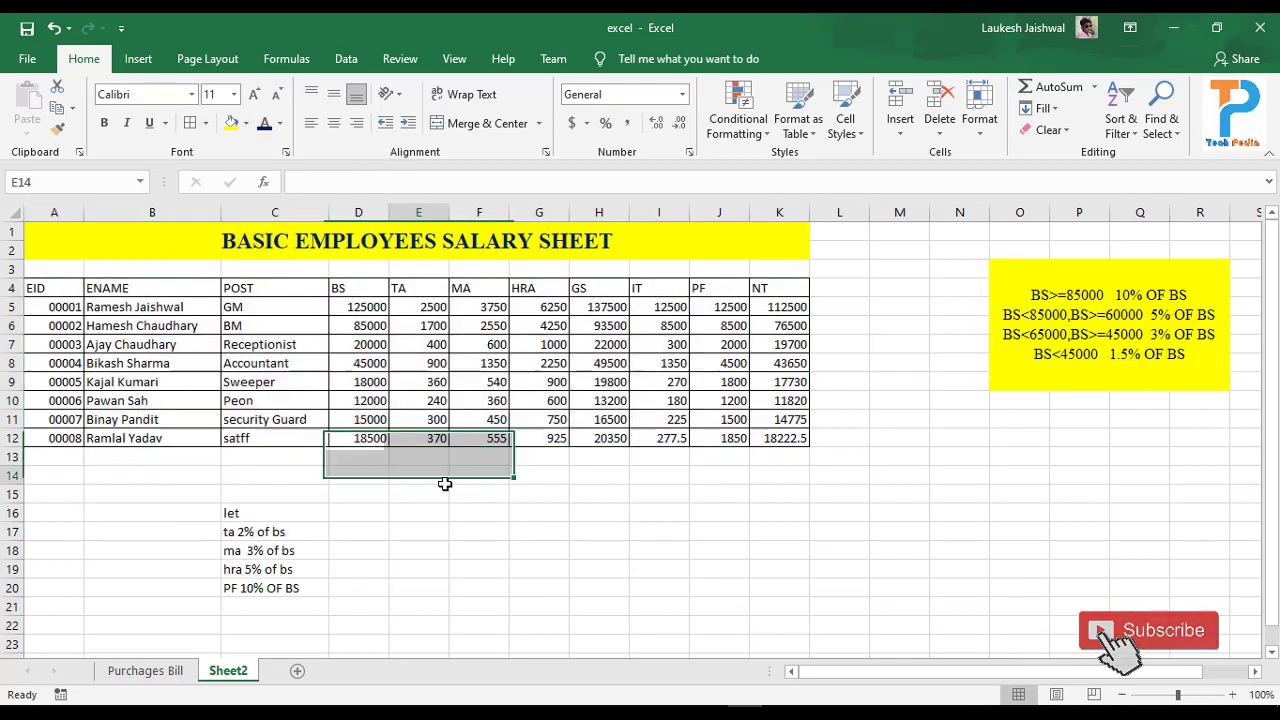